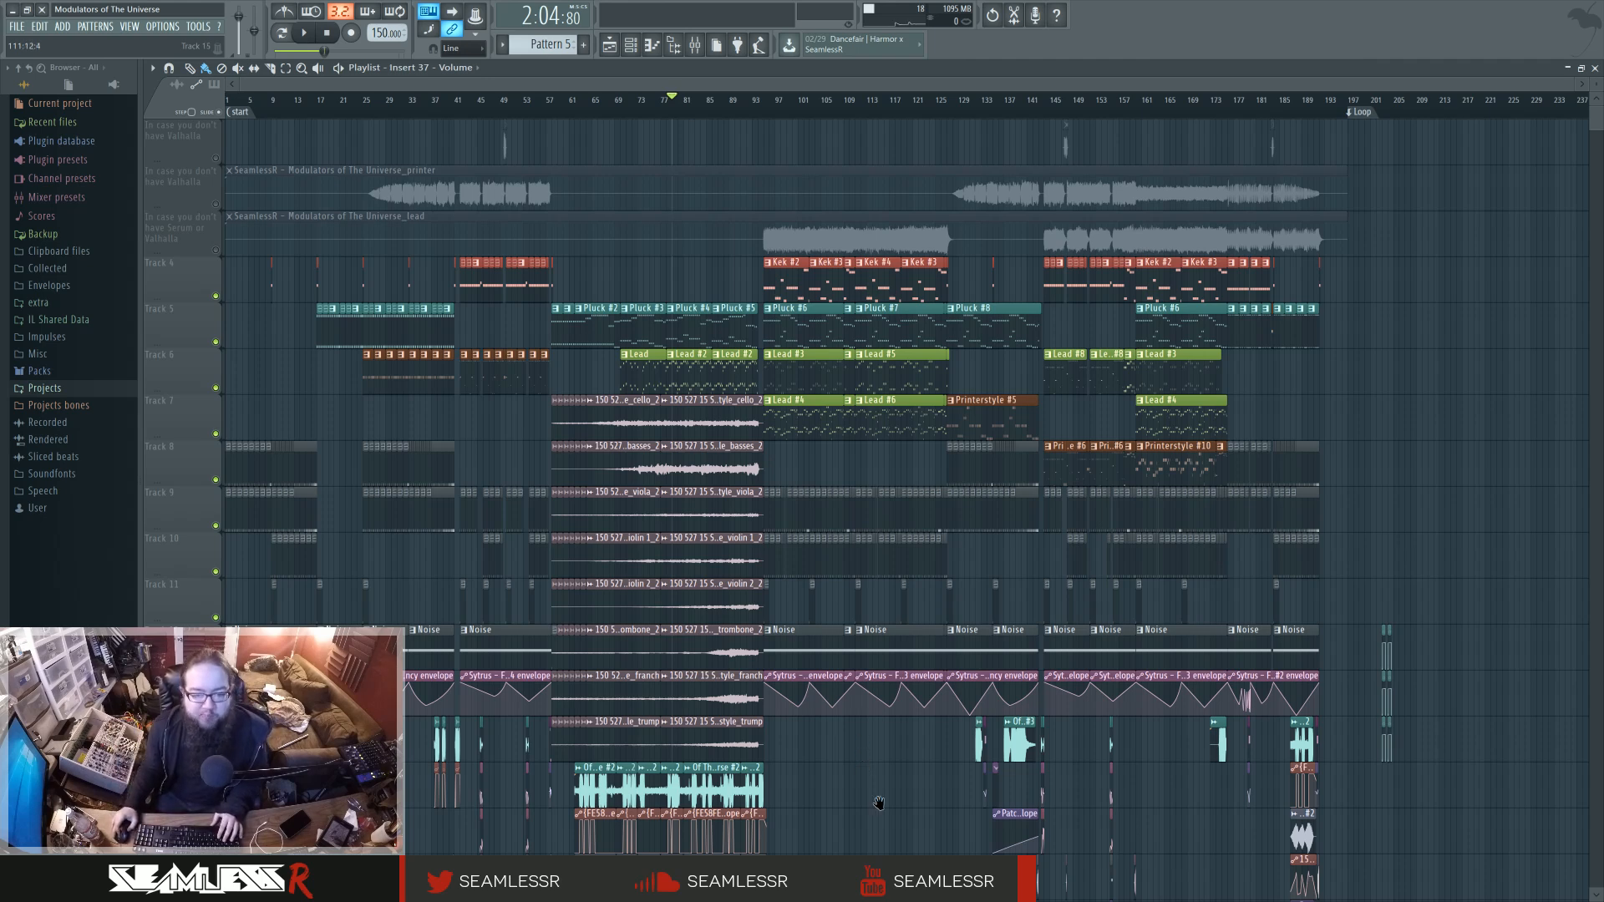
Open the Kek pattern near bar 44 and the Kick, yo channel's Patcher, enlarging its window to show the whole map.
drag(858, 784, 868, 784)
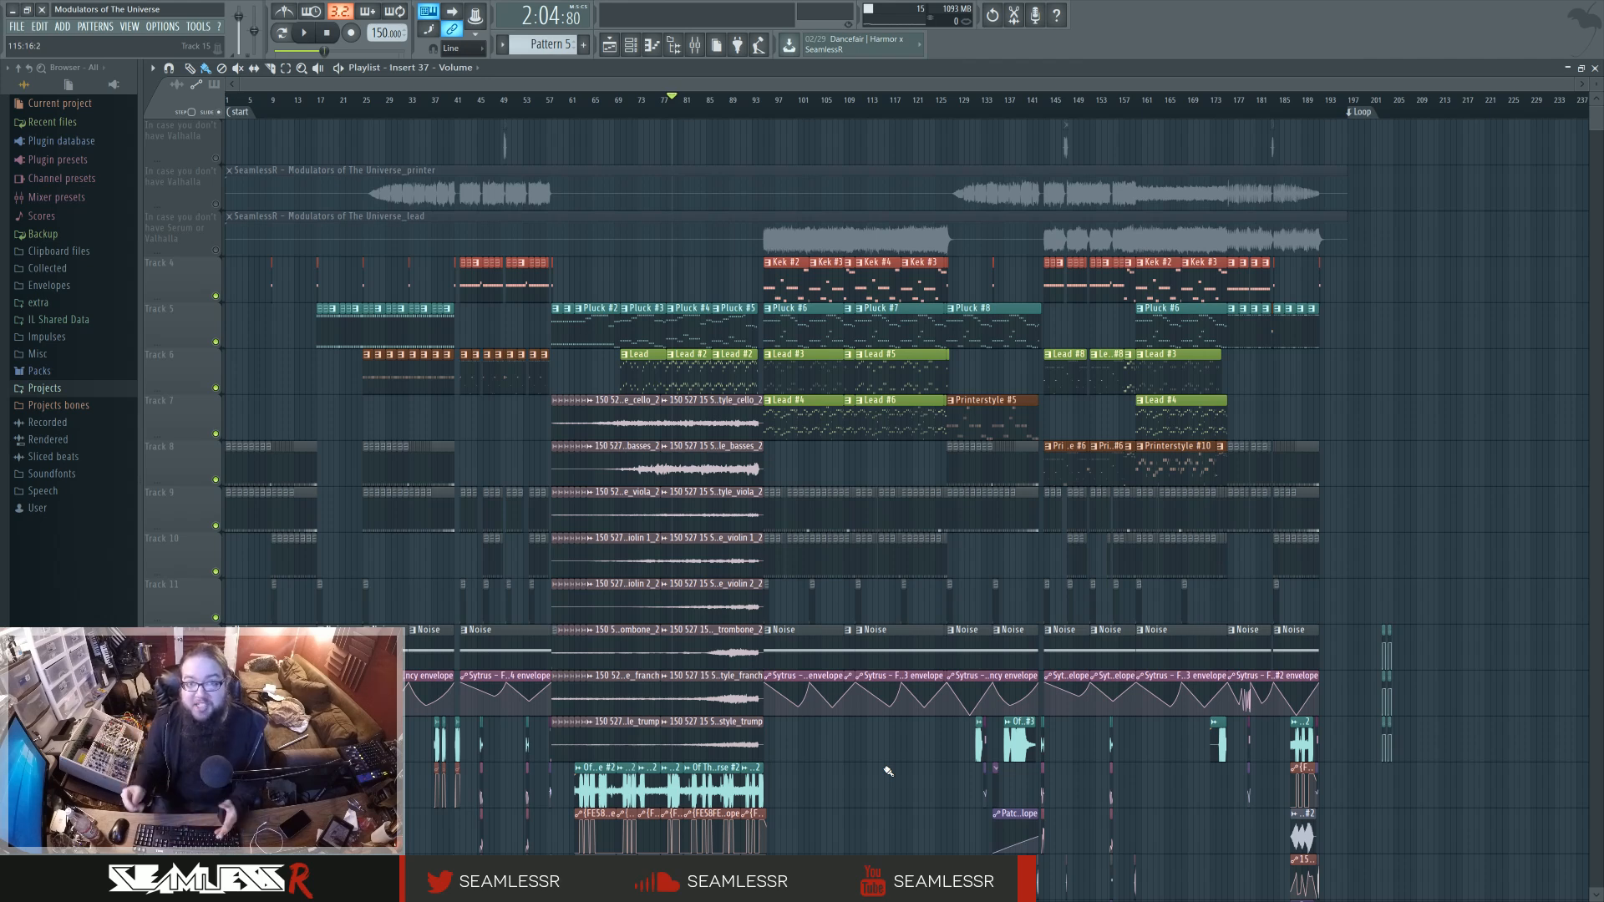
scroll(641, 303, up, 1)
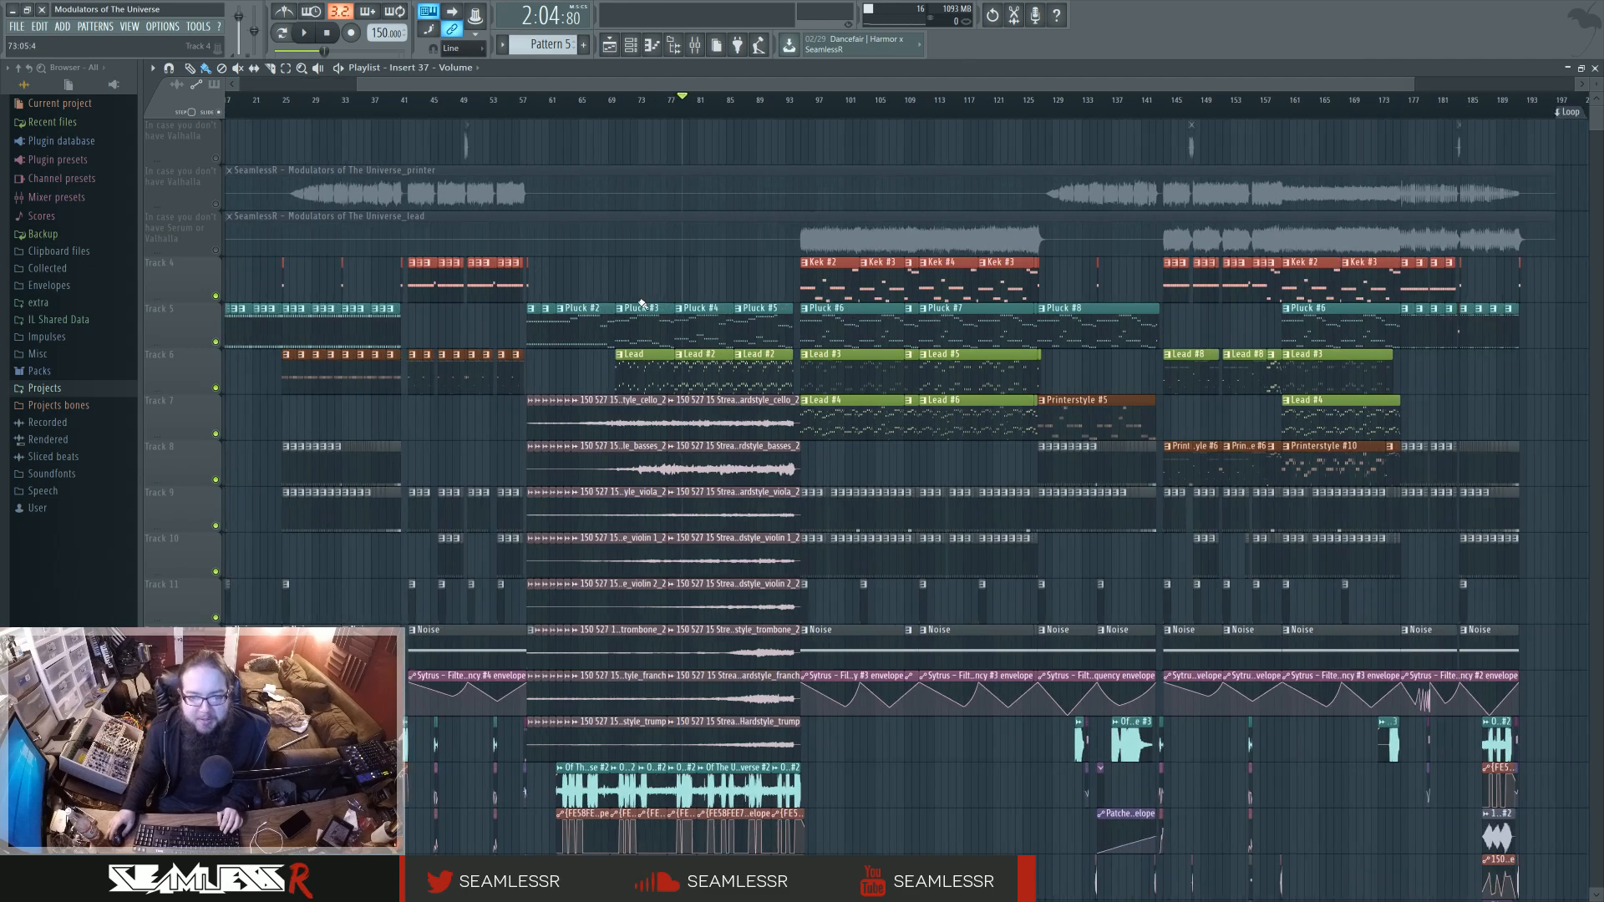
scroll(641, 303, up, 4)
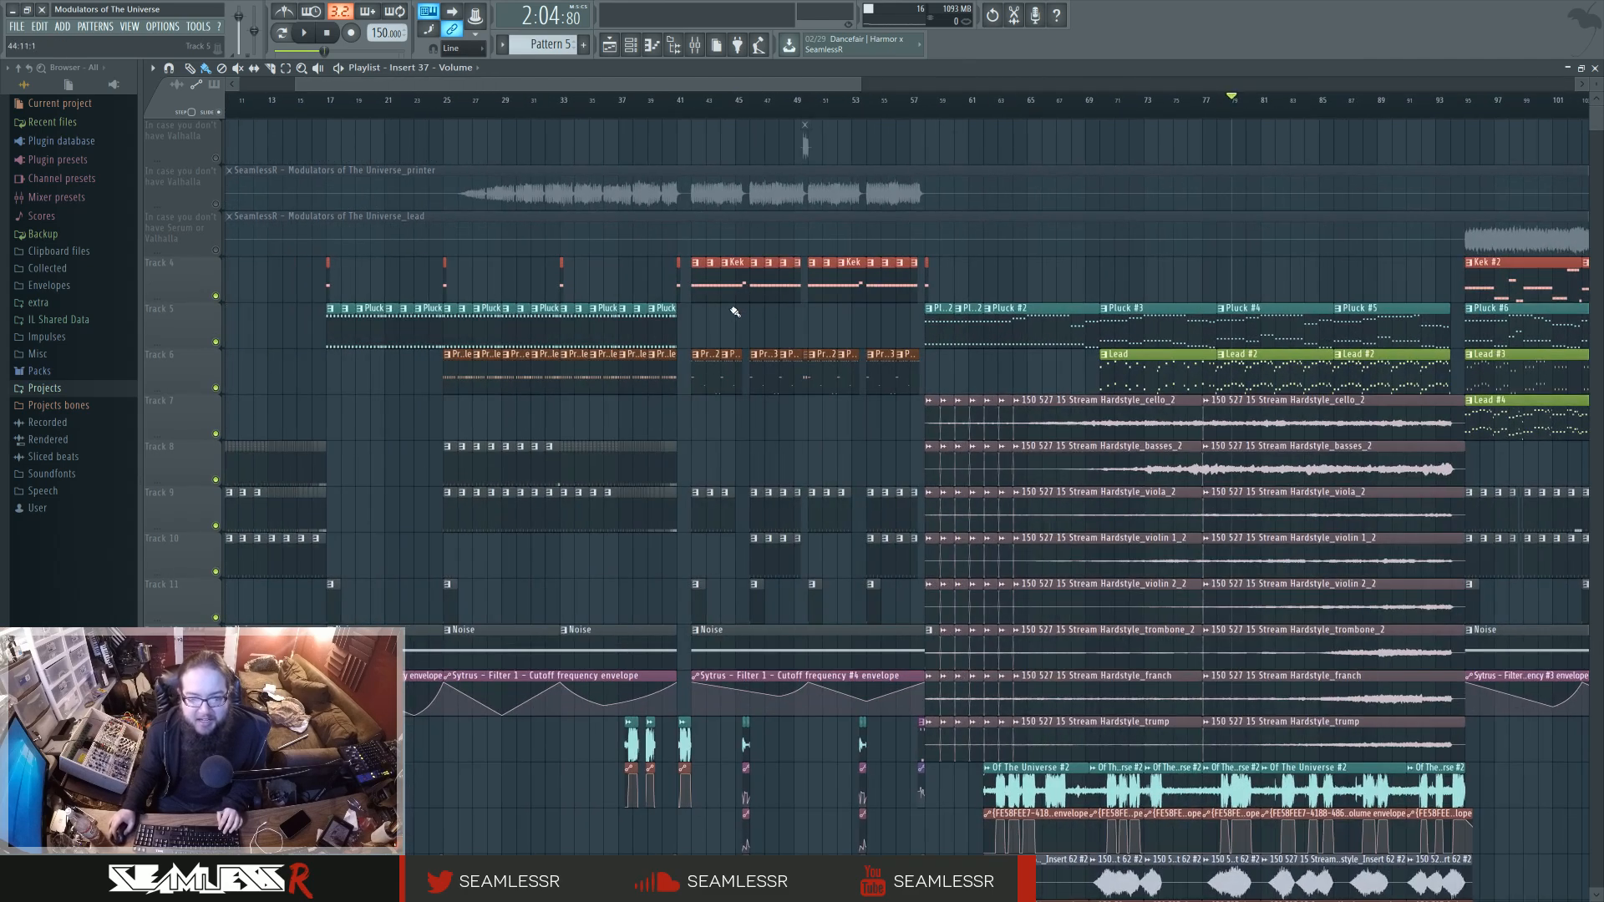
double_click(735, 284)
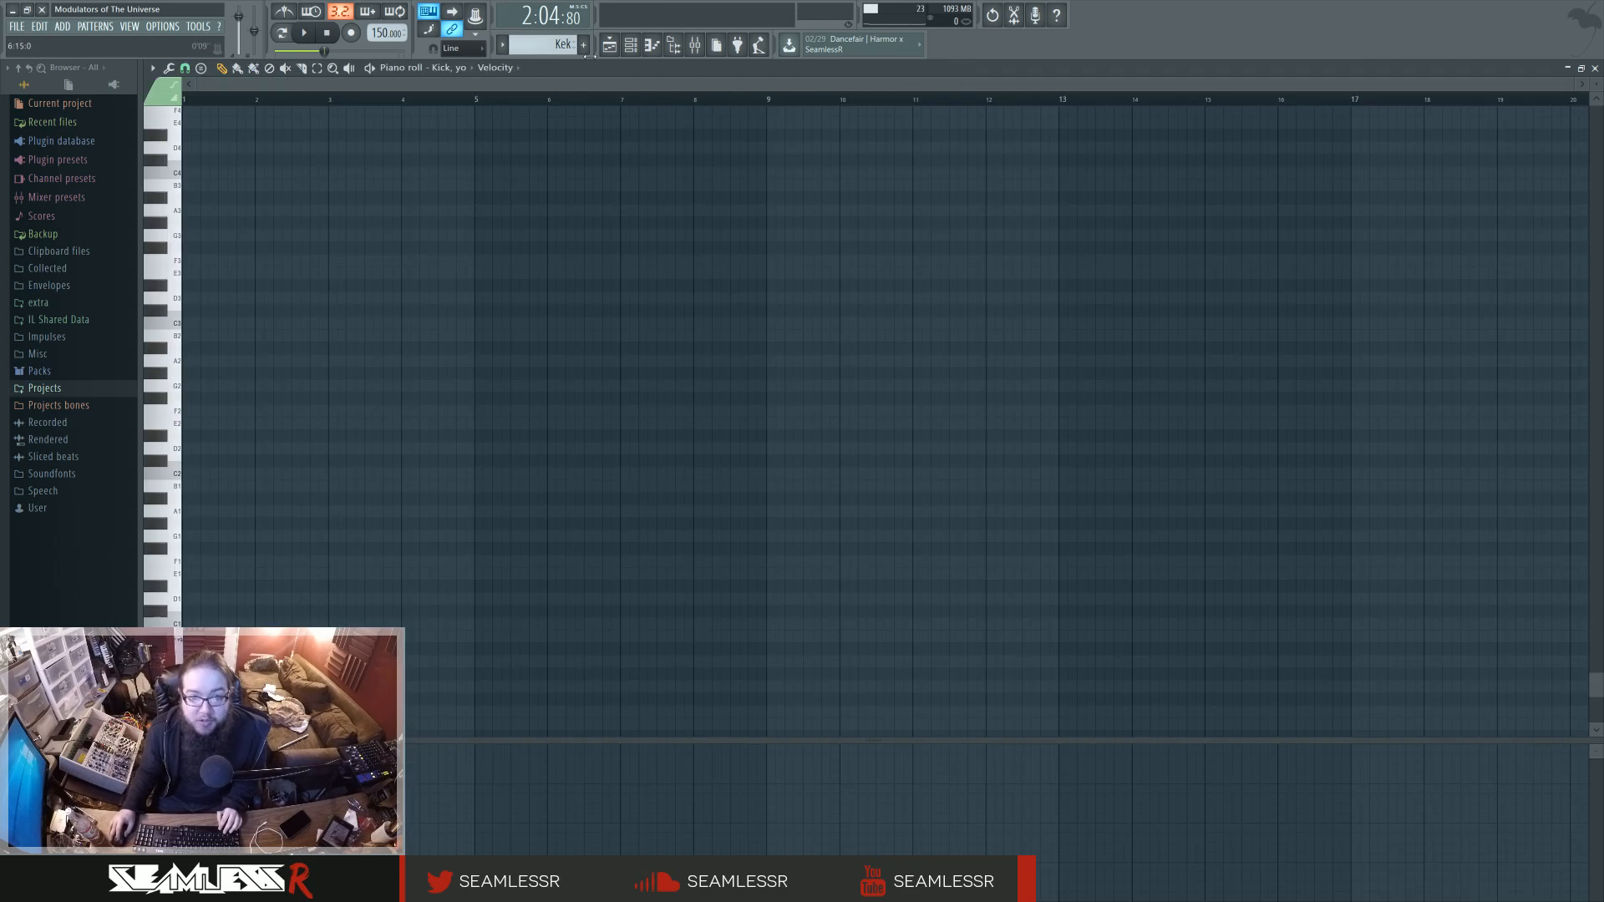
click(631, 46)
click(780, 316)
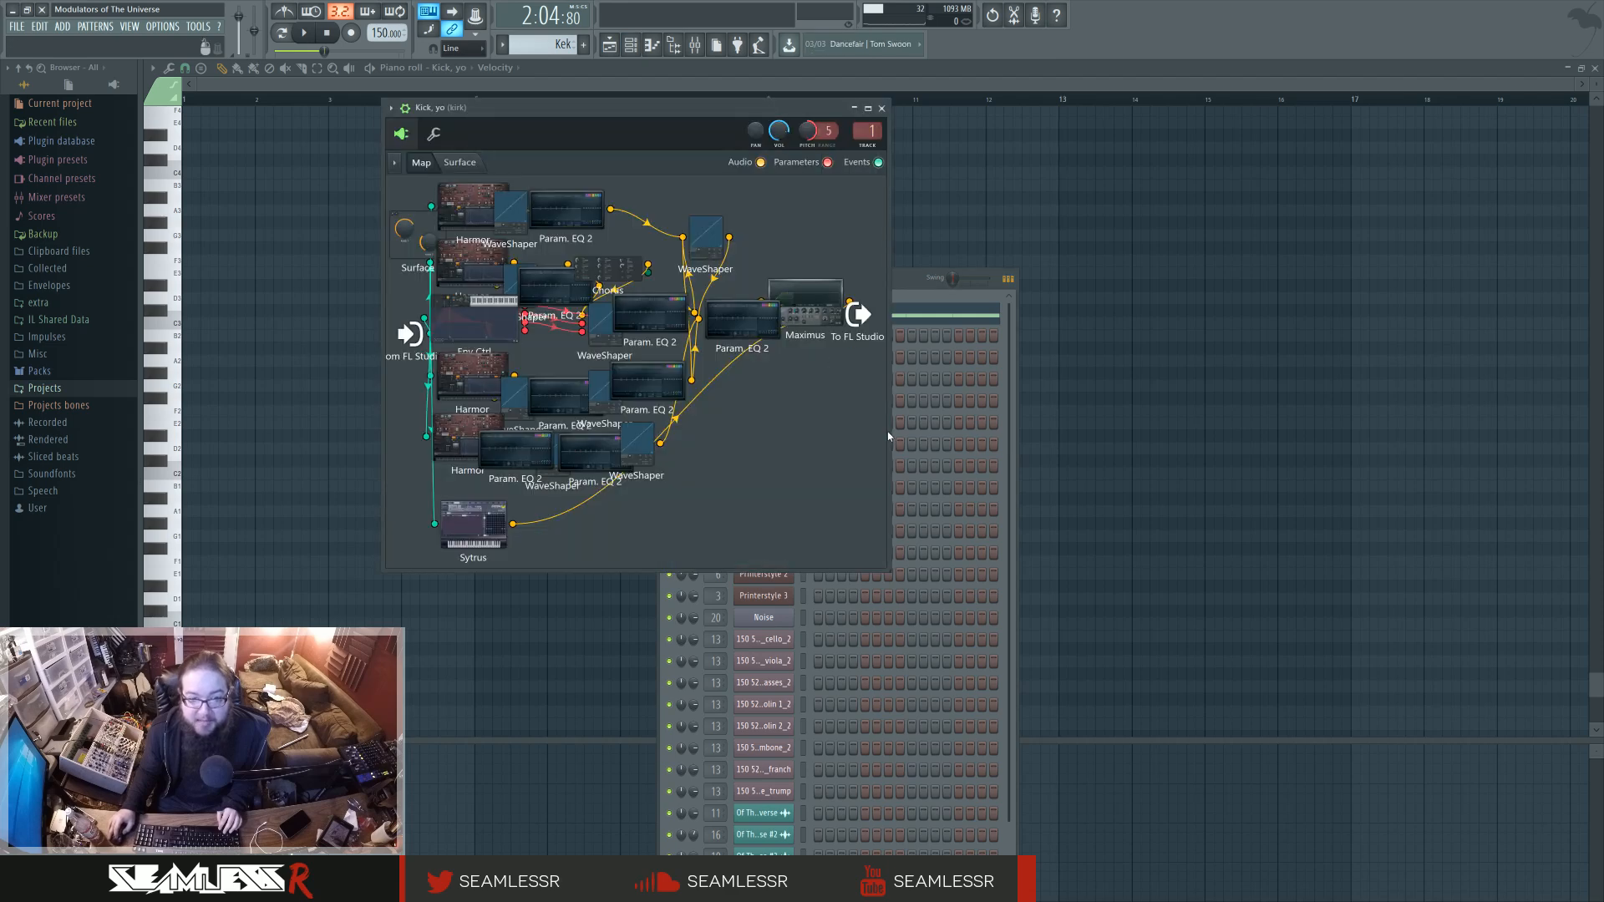
drag(887, 570, 1449, 728)
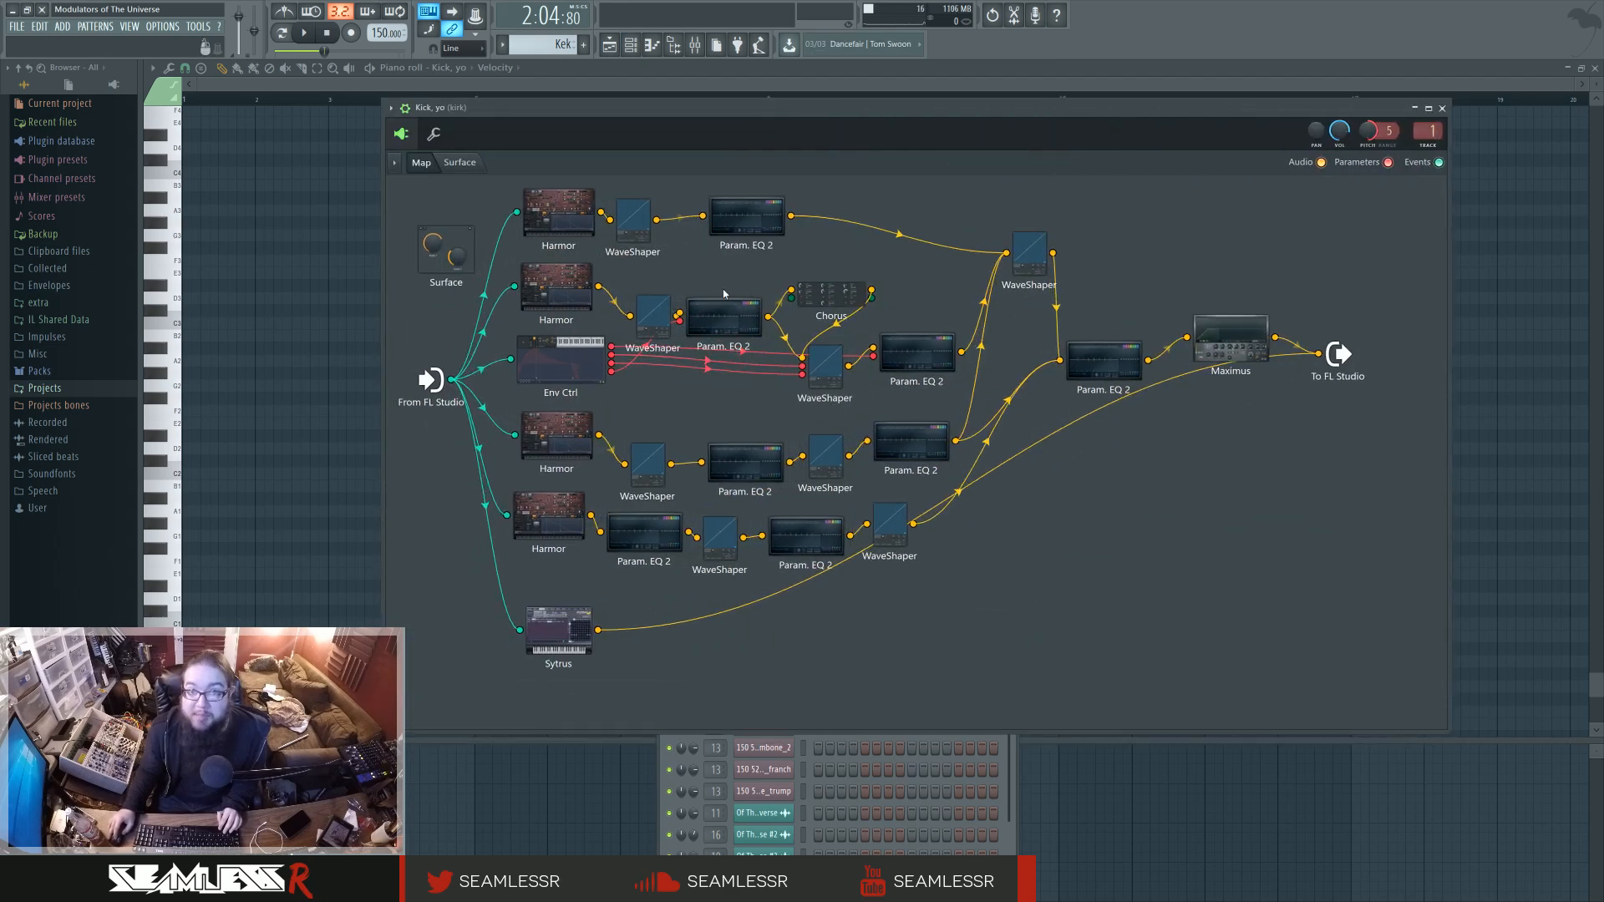
Open the topmost Harmor in the kick's Patcher map, audition the kick with a test note, and return to the playlist.
click(562, 219)
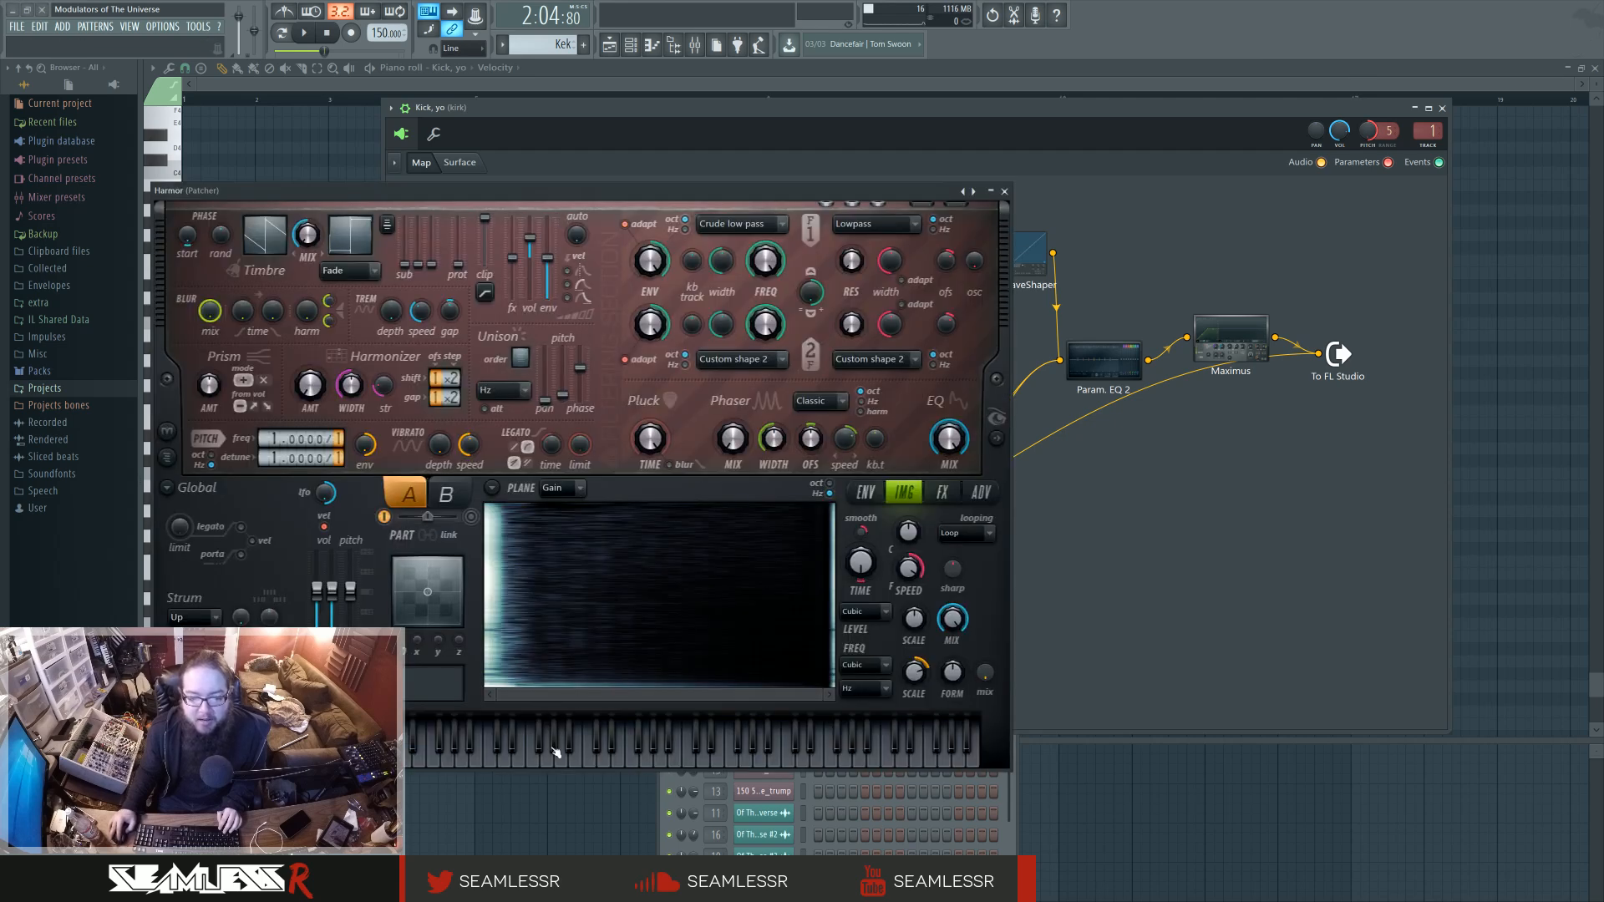
click(491, 759)
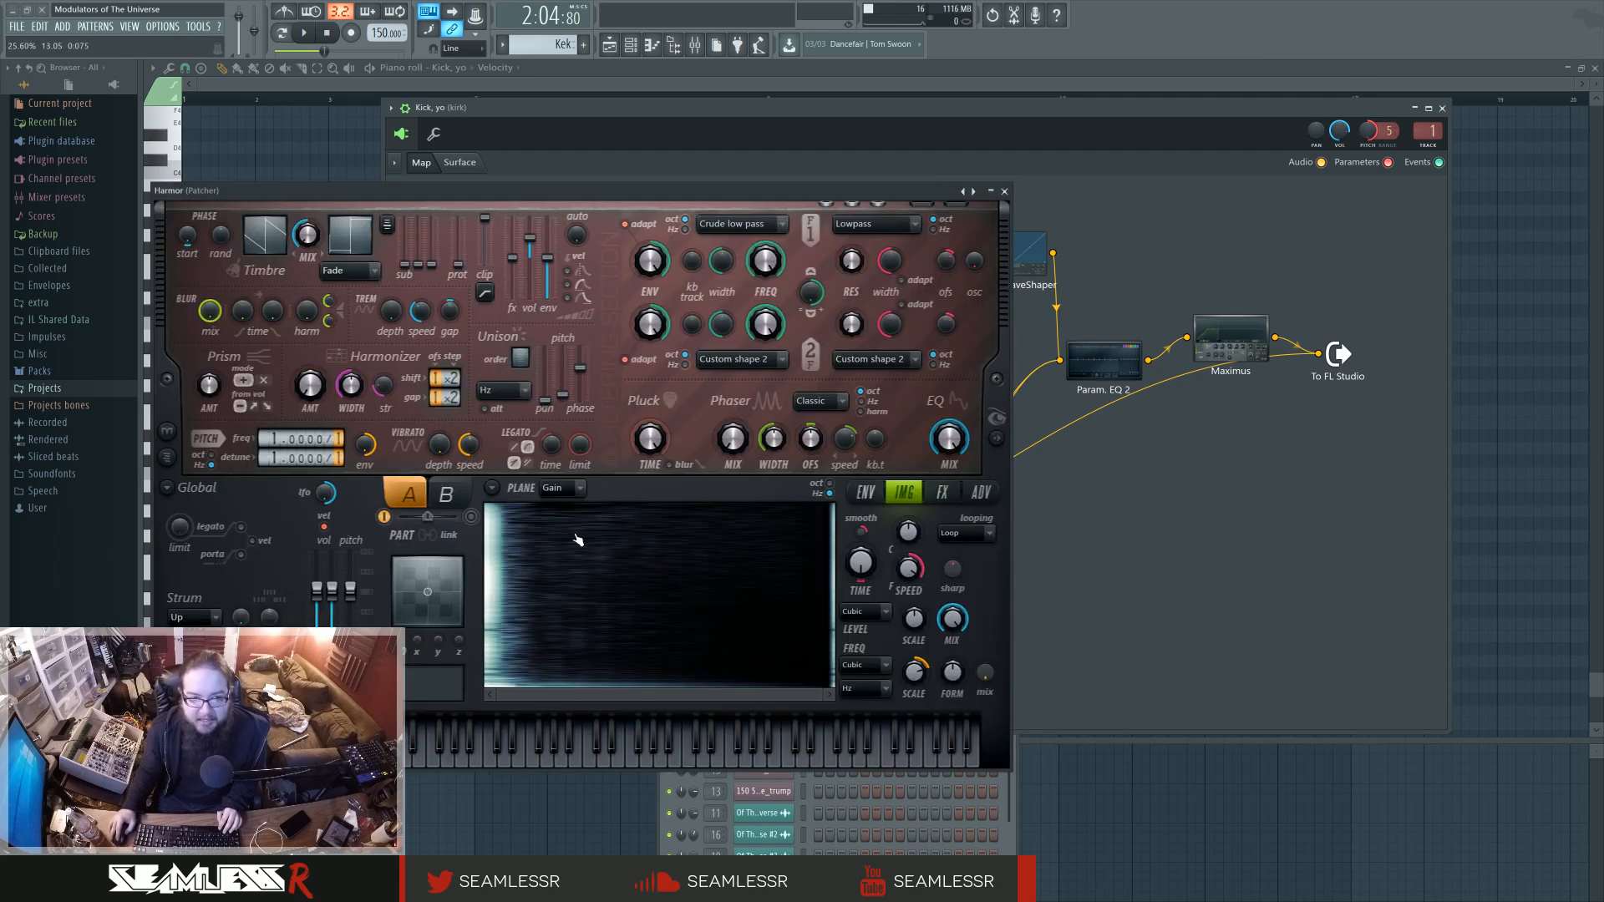
key(z)
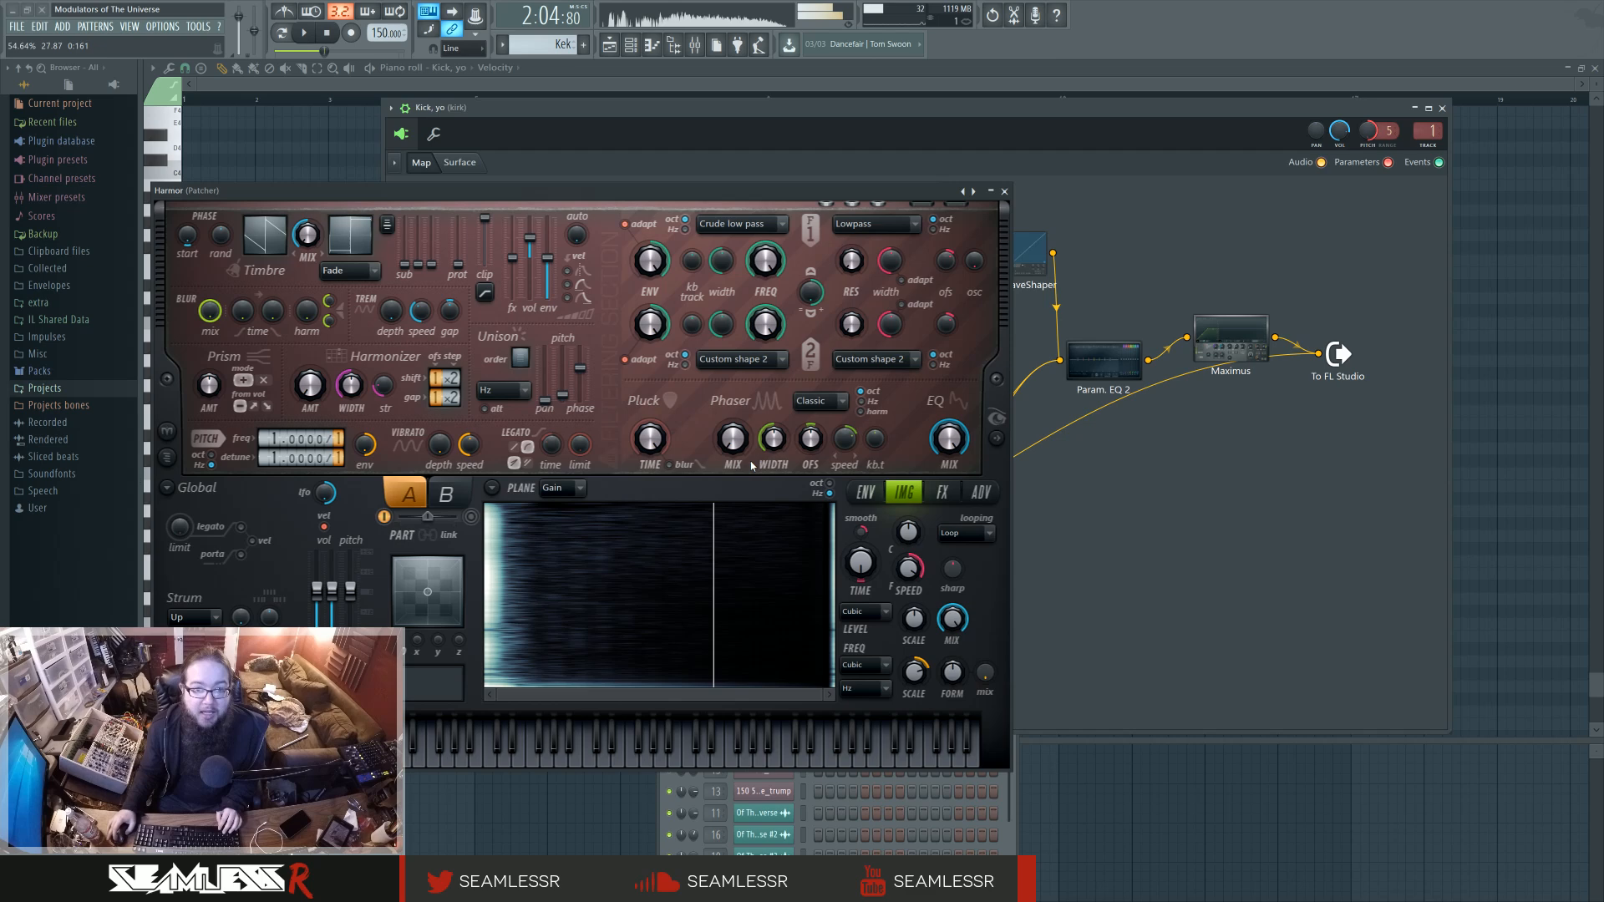
click(611, 46)
click(1004, 191)
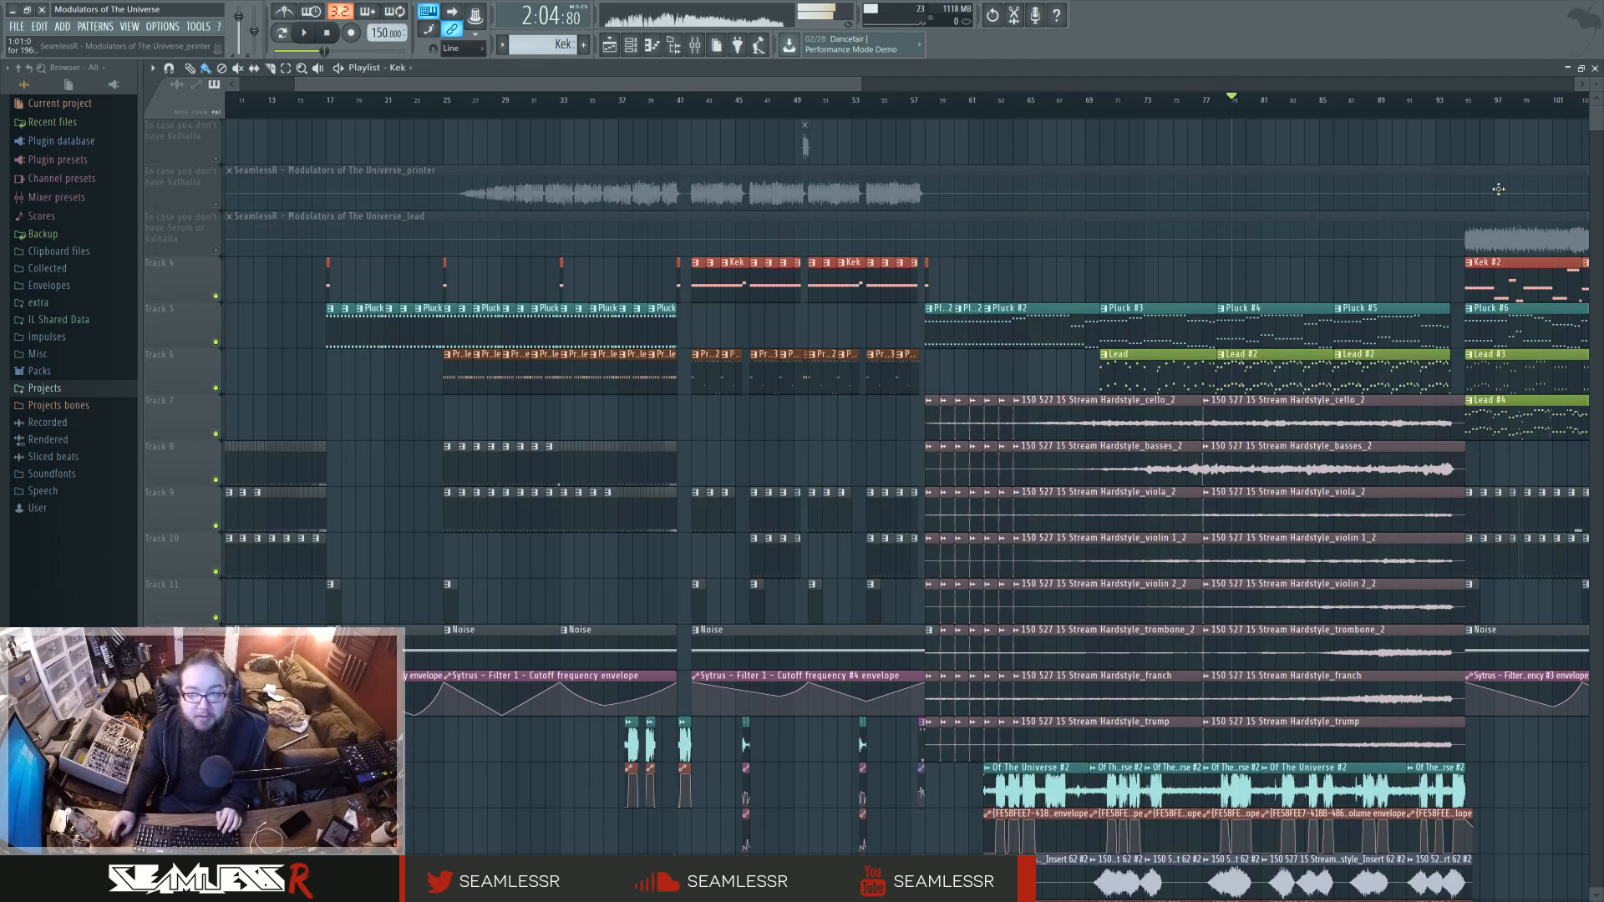
Move the playhead to bar 96, audition the kick, and inspect the Kick, yo Patcher map from the Kek #2 pattern.
click(1483, 102)
key(z)
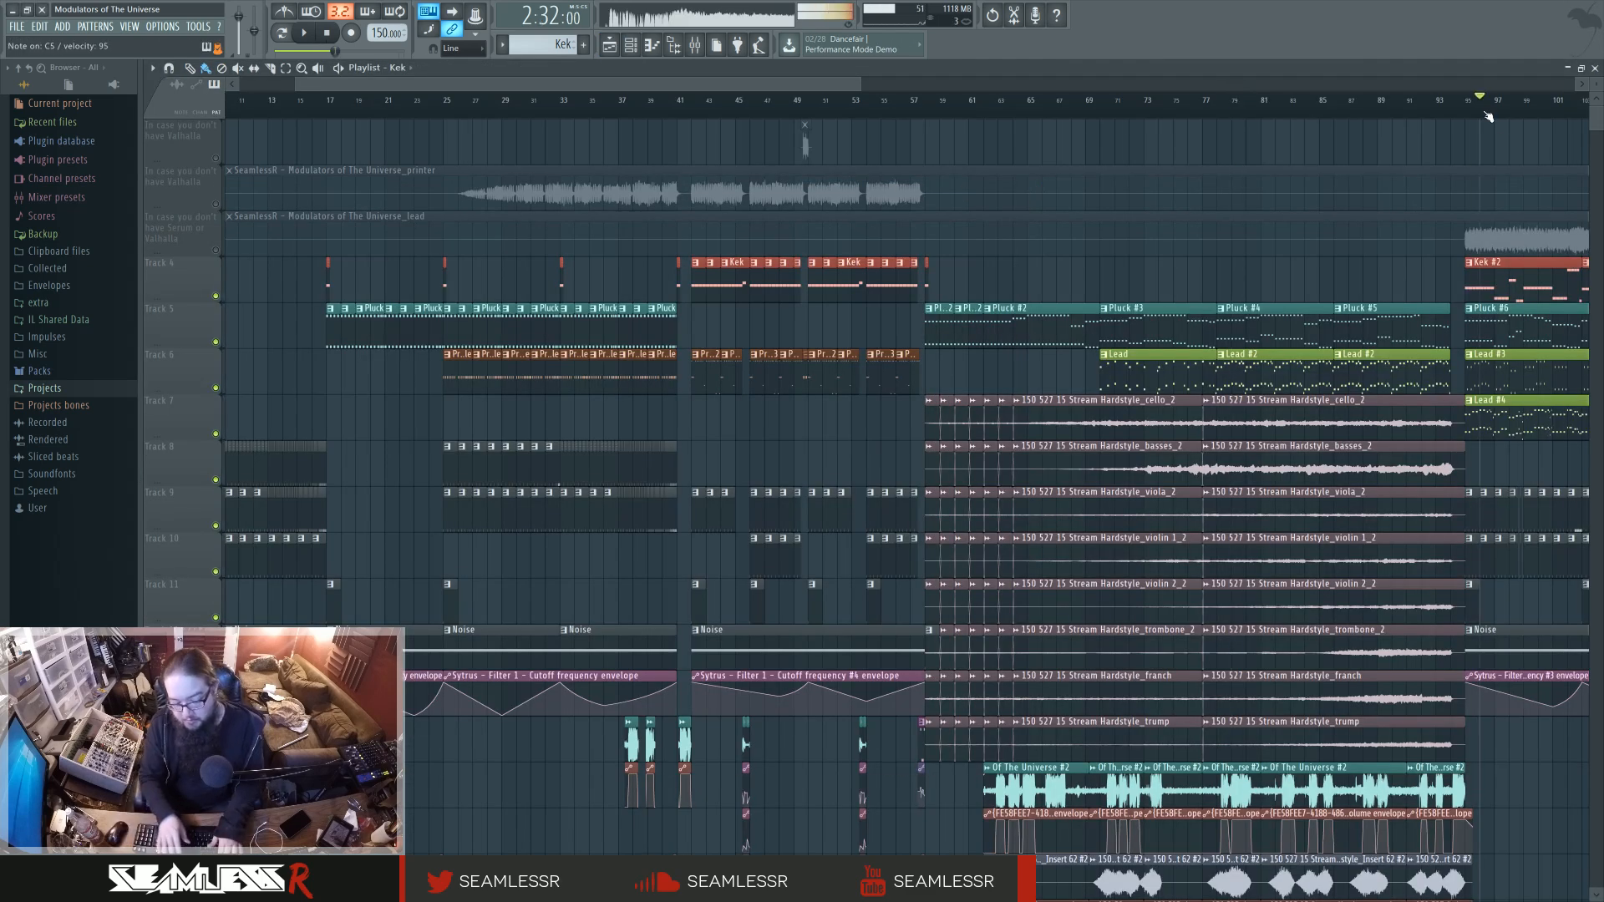
double_click(1494, 277)
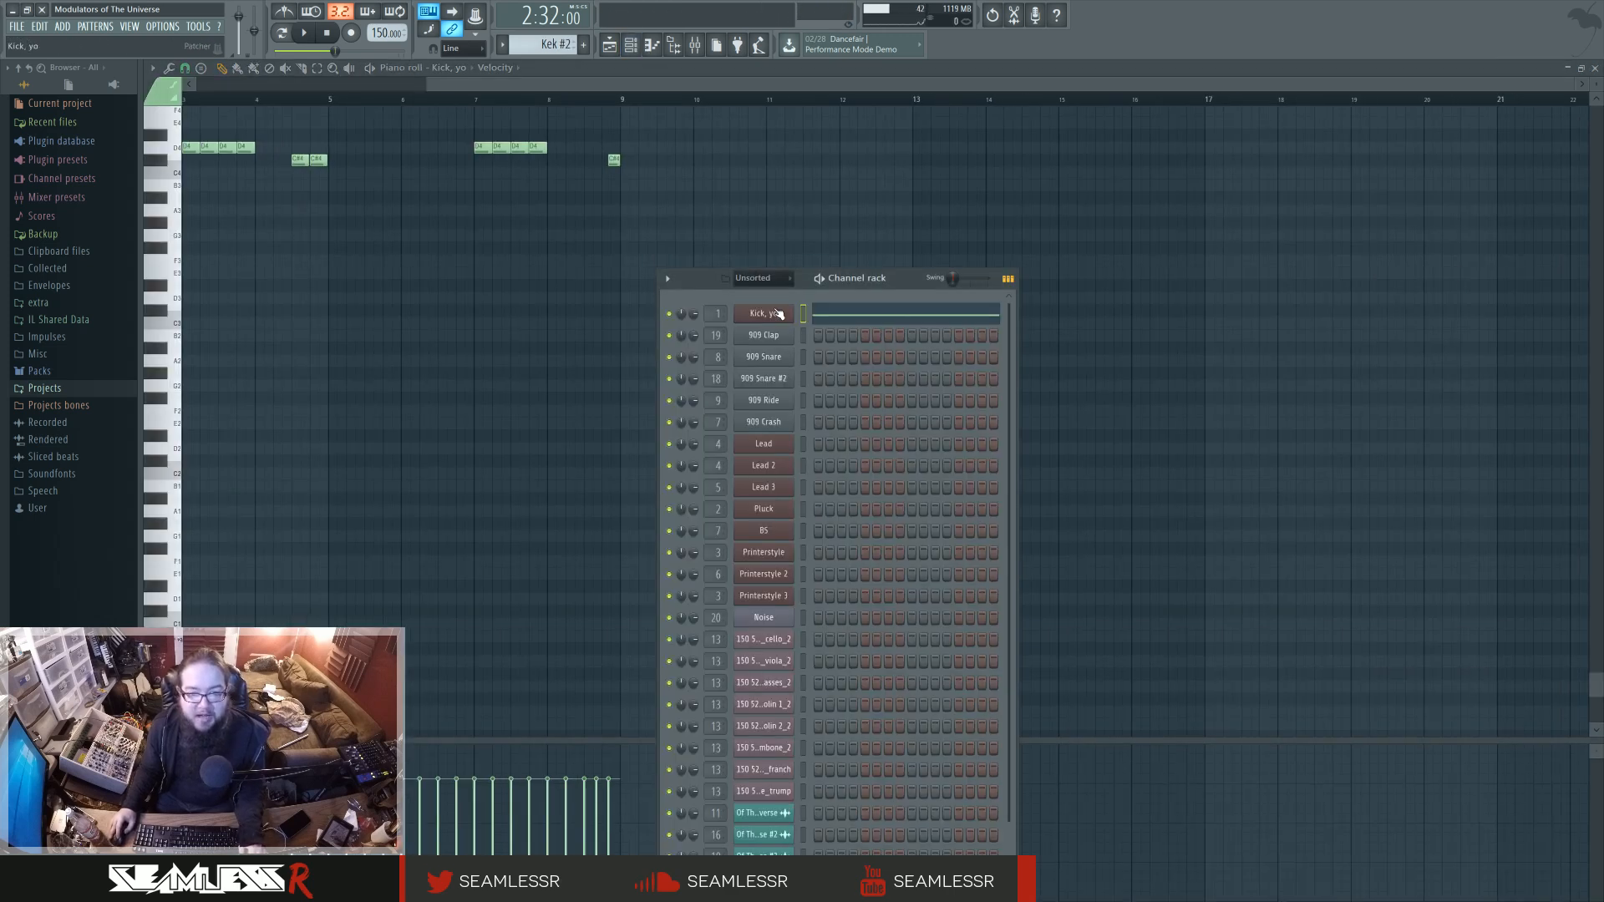
click(755, 314)
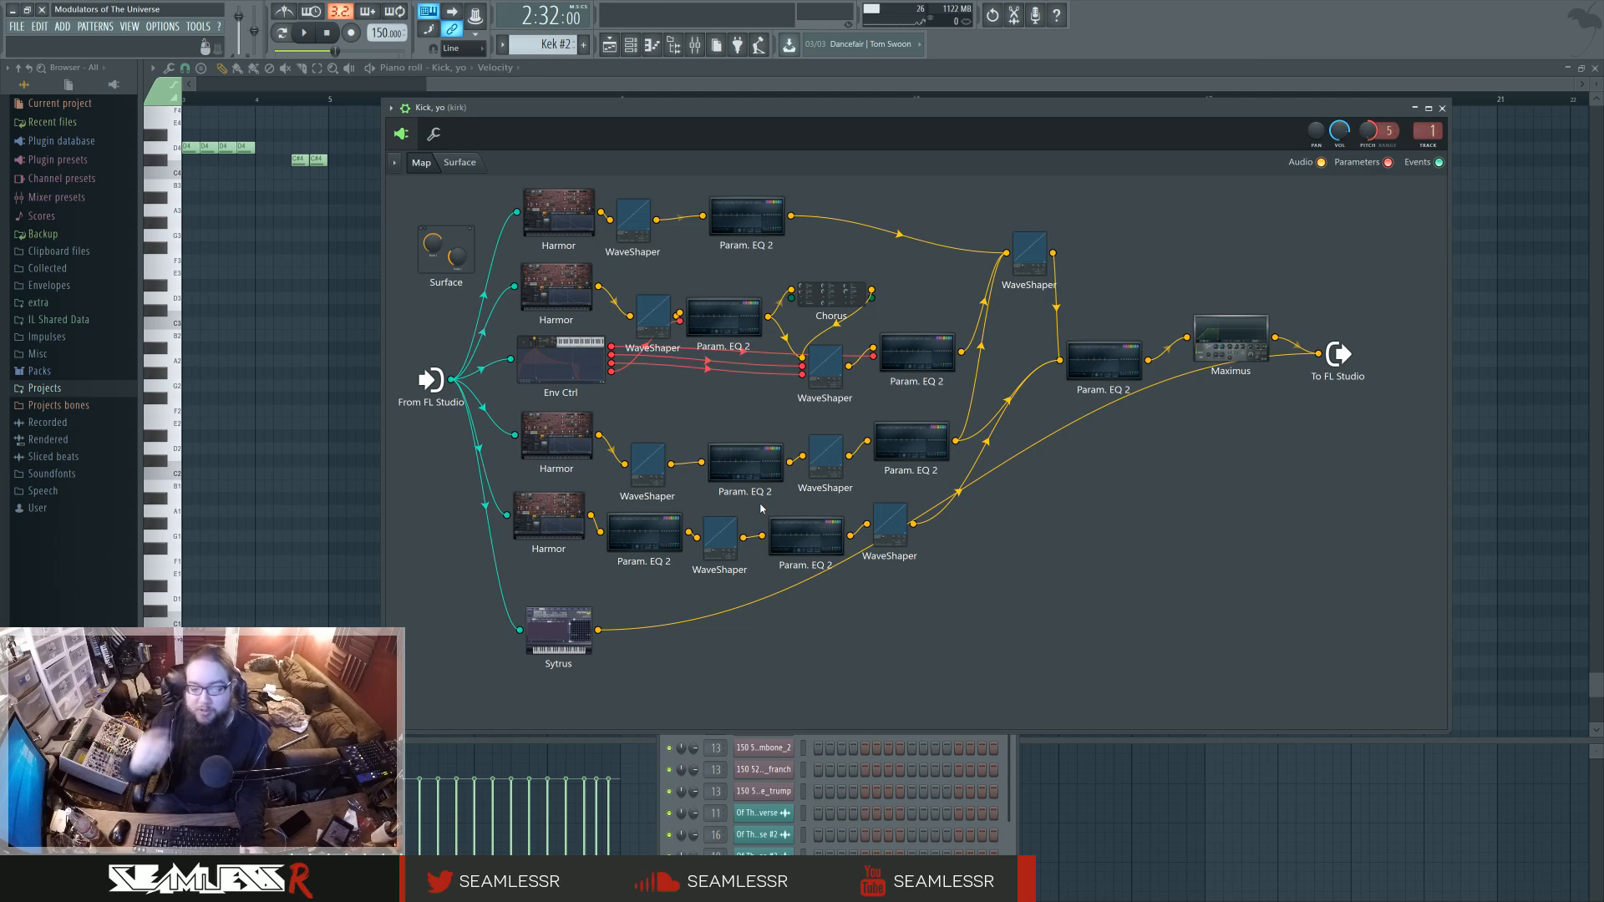
click(1441, 107)
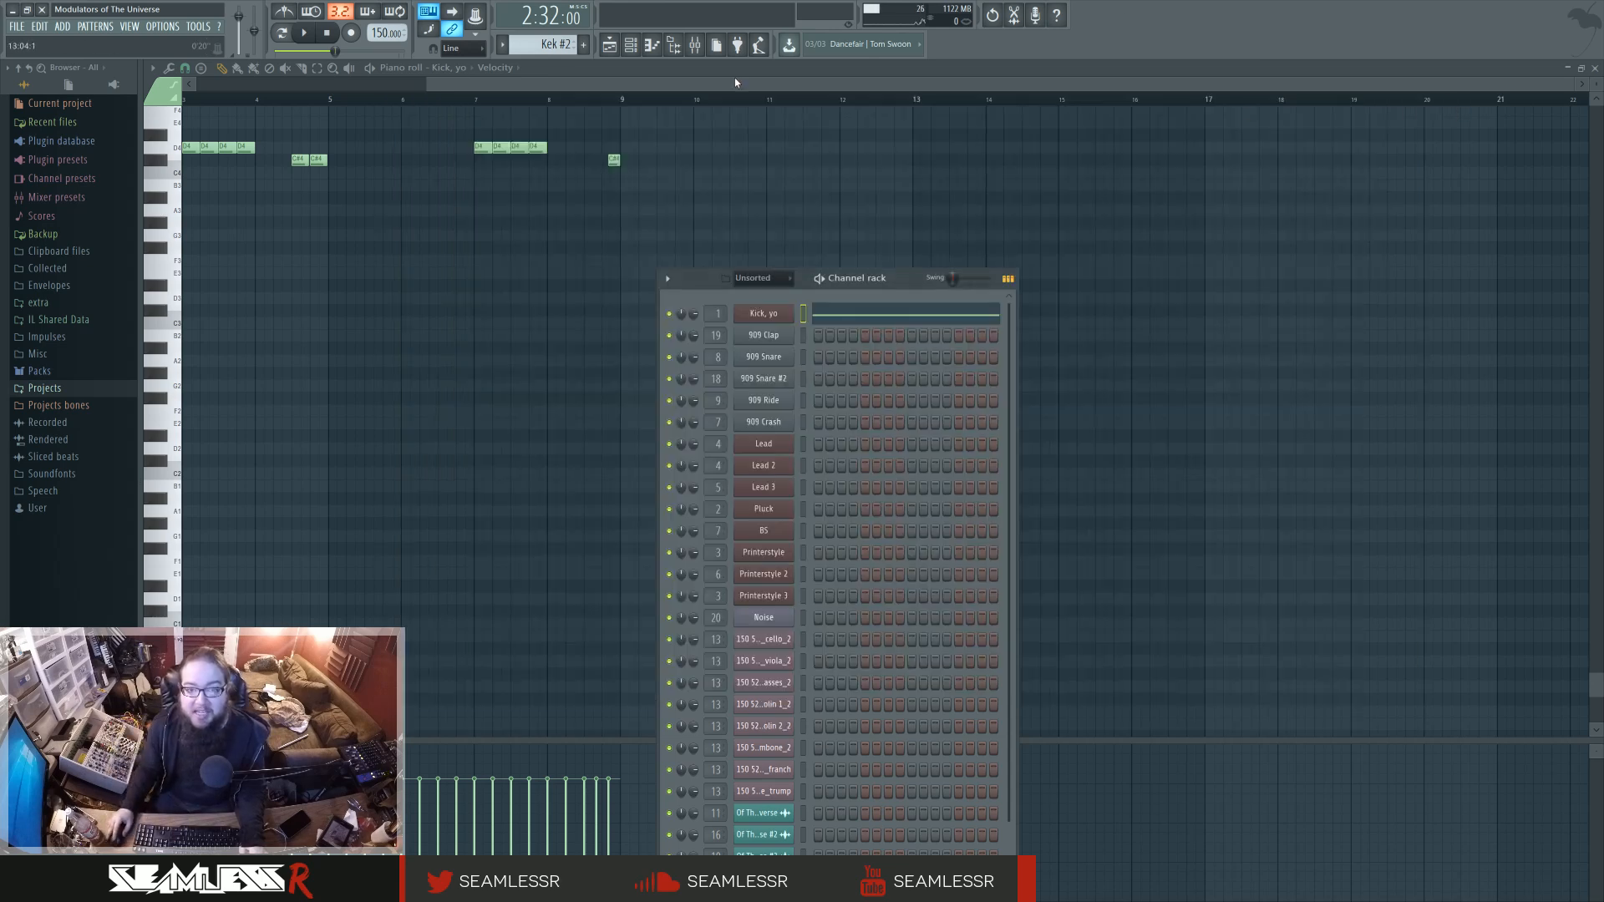
Return to the playlist and look over the arrangement from the intro through the Kek #2 section.
key(F5)
scroll(971, 280, left, 3)
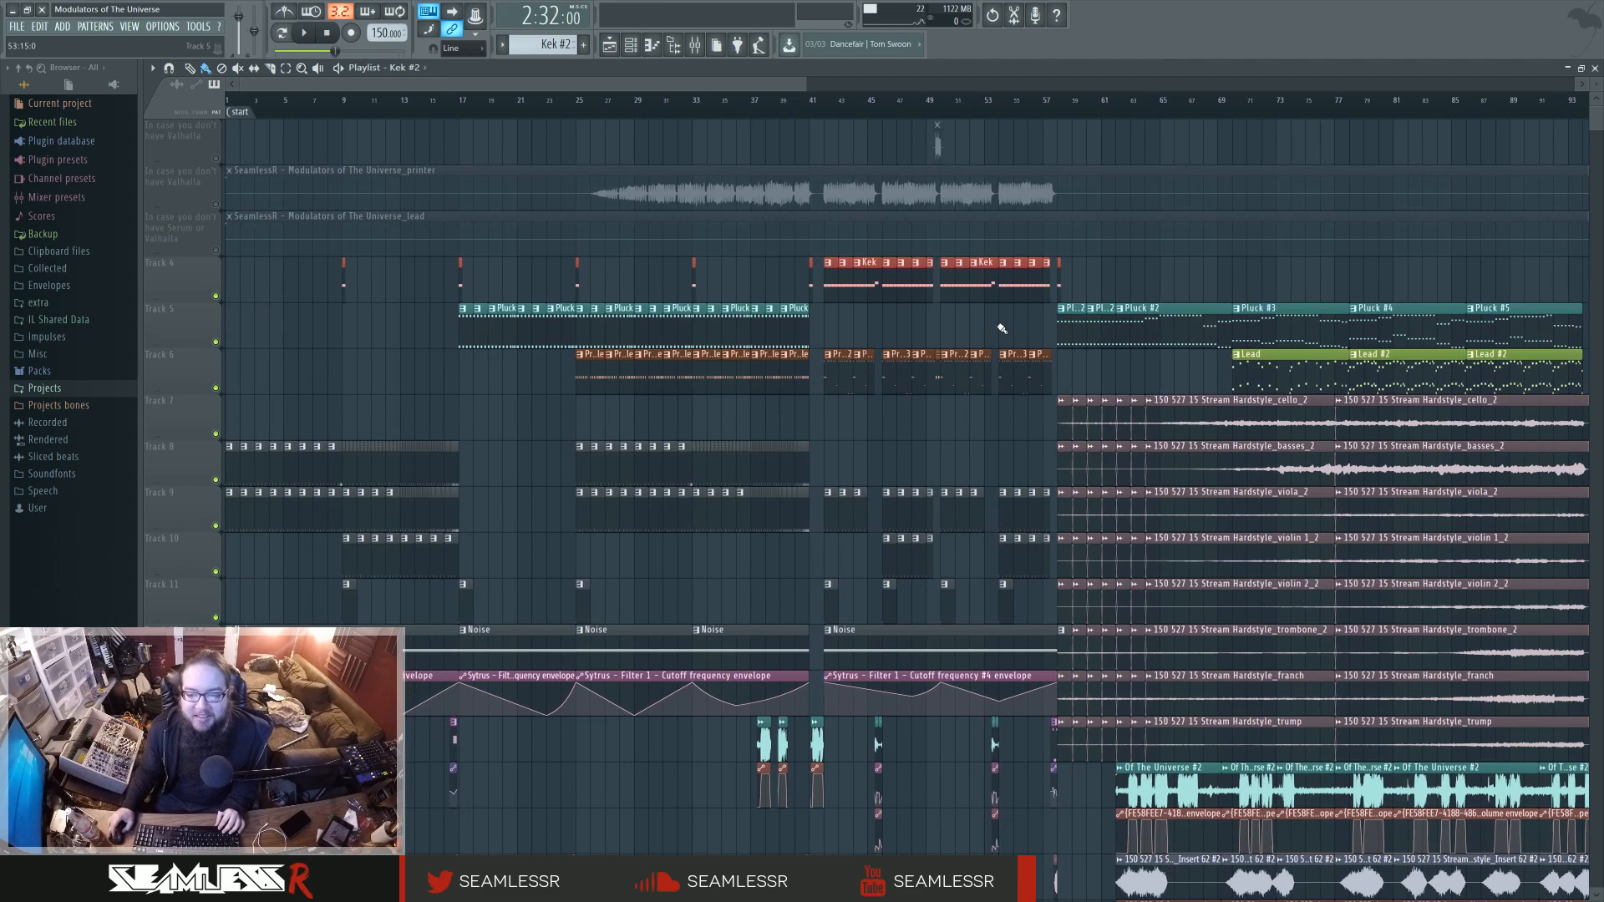
scroll(941, 330, right, 8)
scroll(928, 278, right, 2)
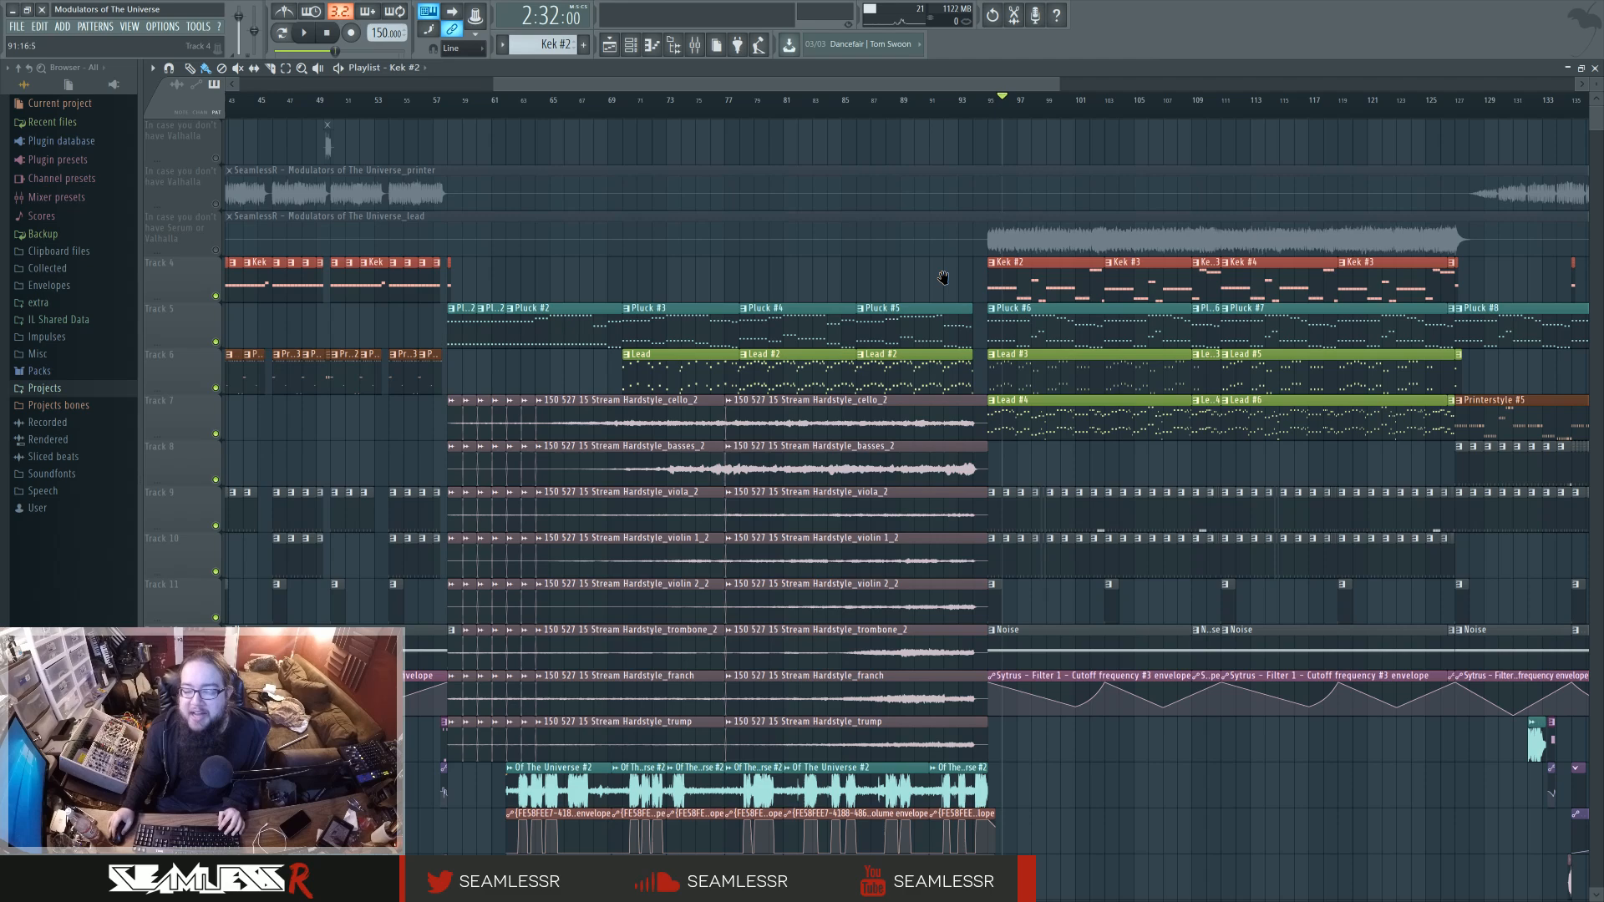
drag(943, 278, 951, 289)
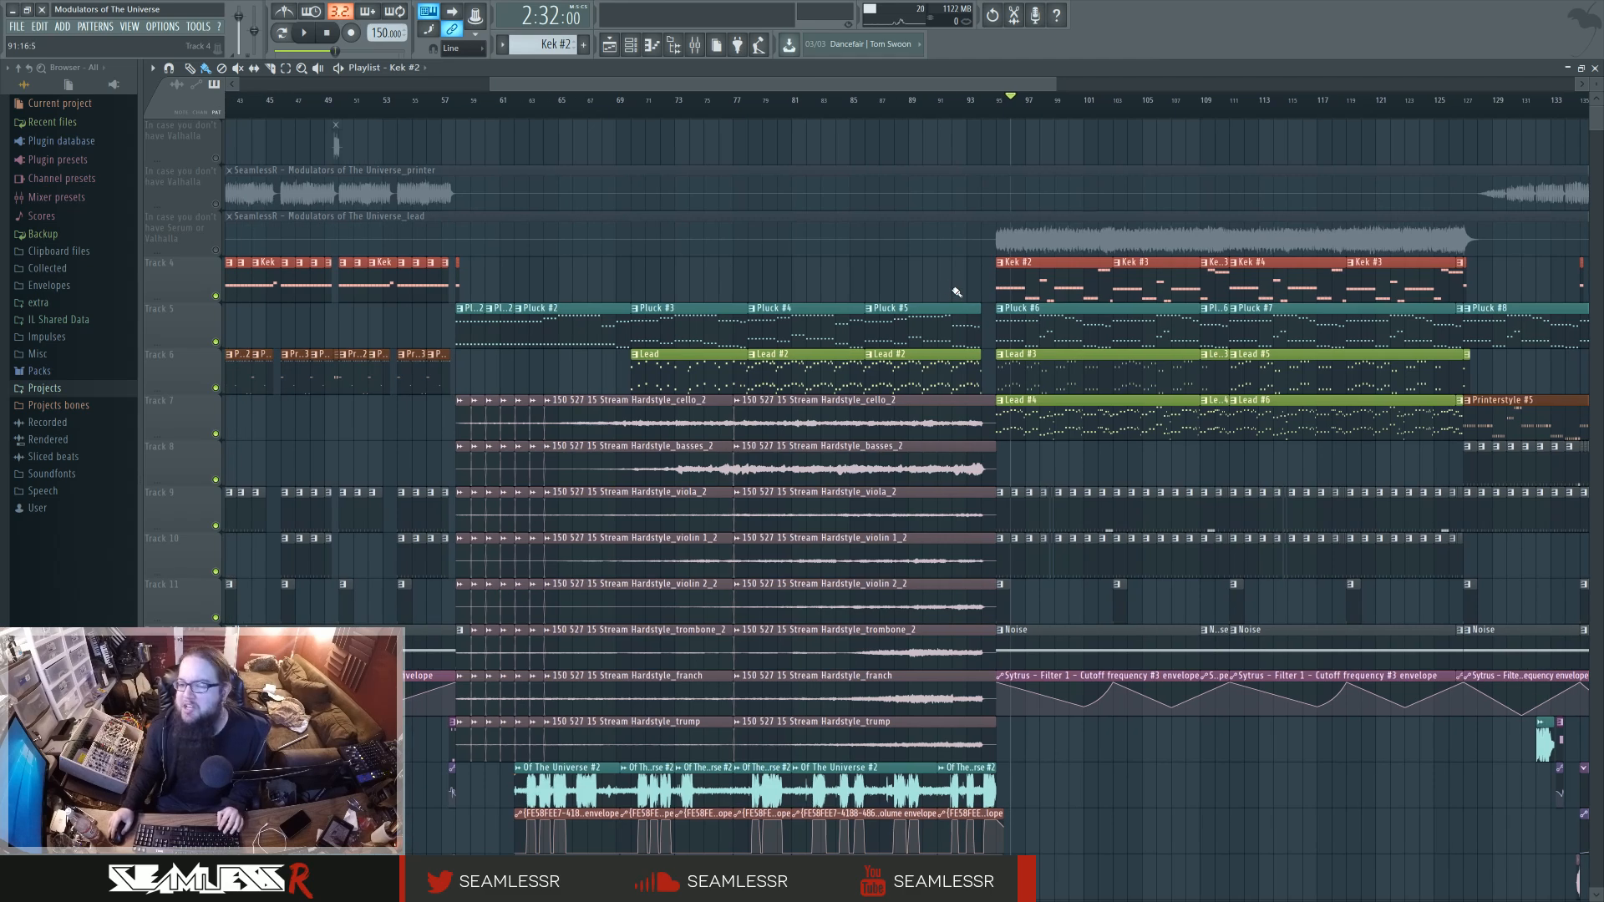
scroll(955, 291, down, 4)
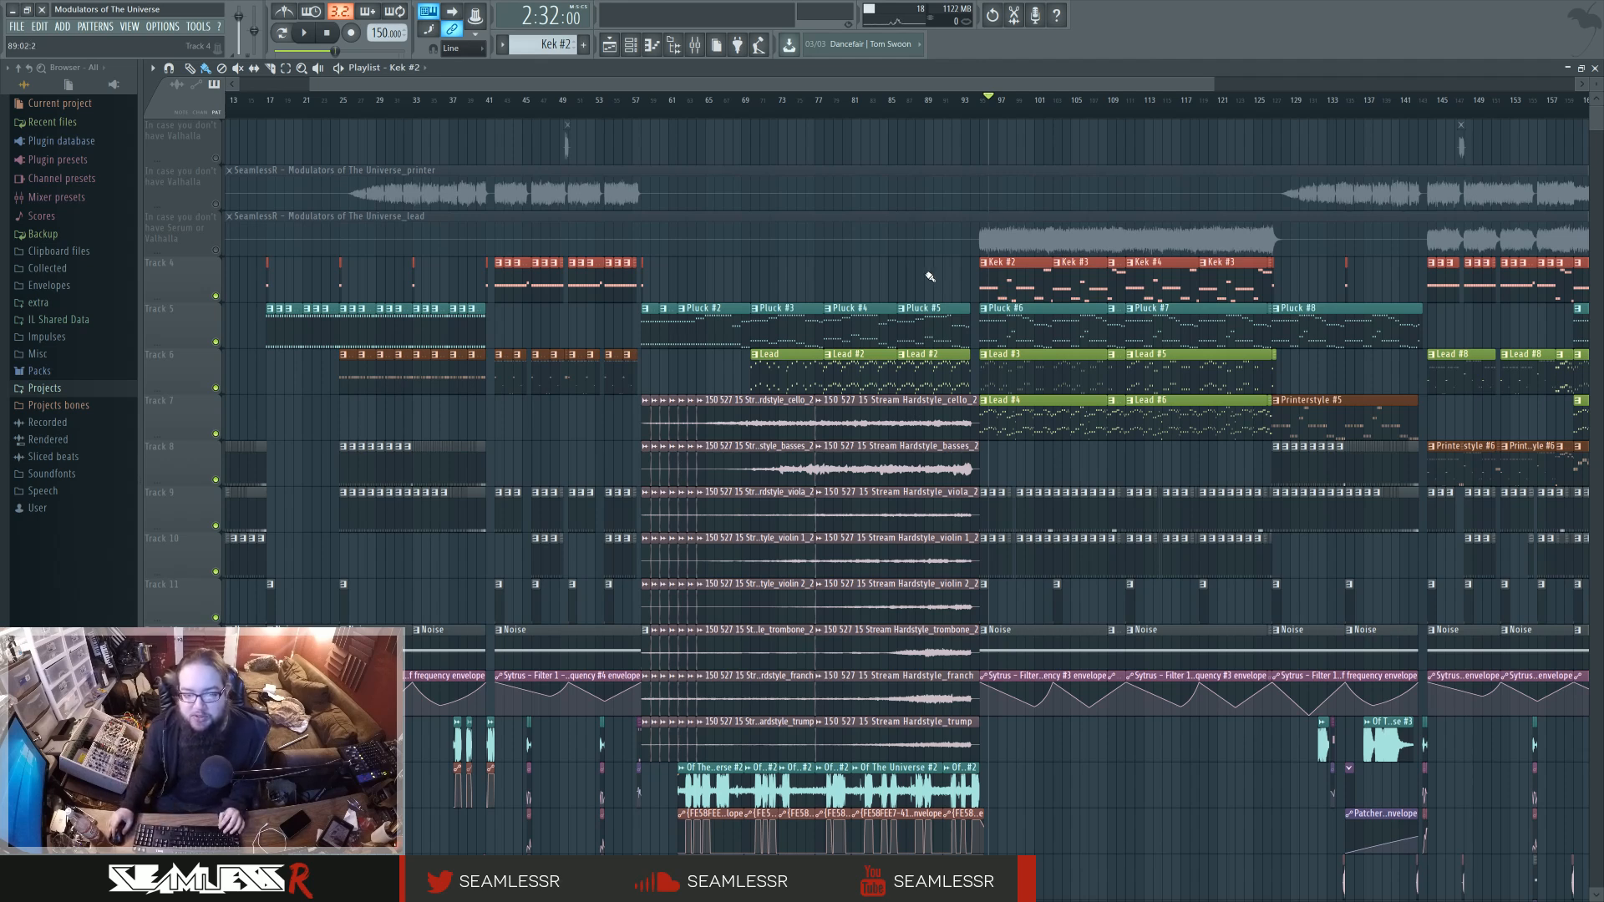
drag(924, 273, 935, 276)
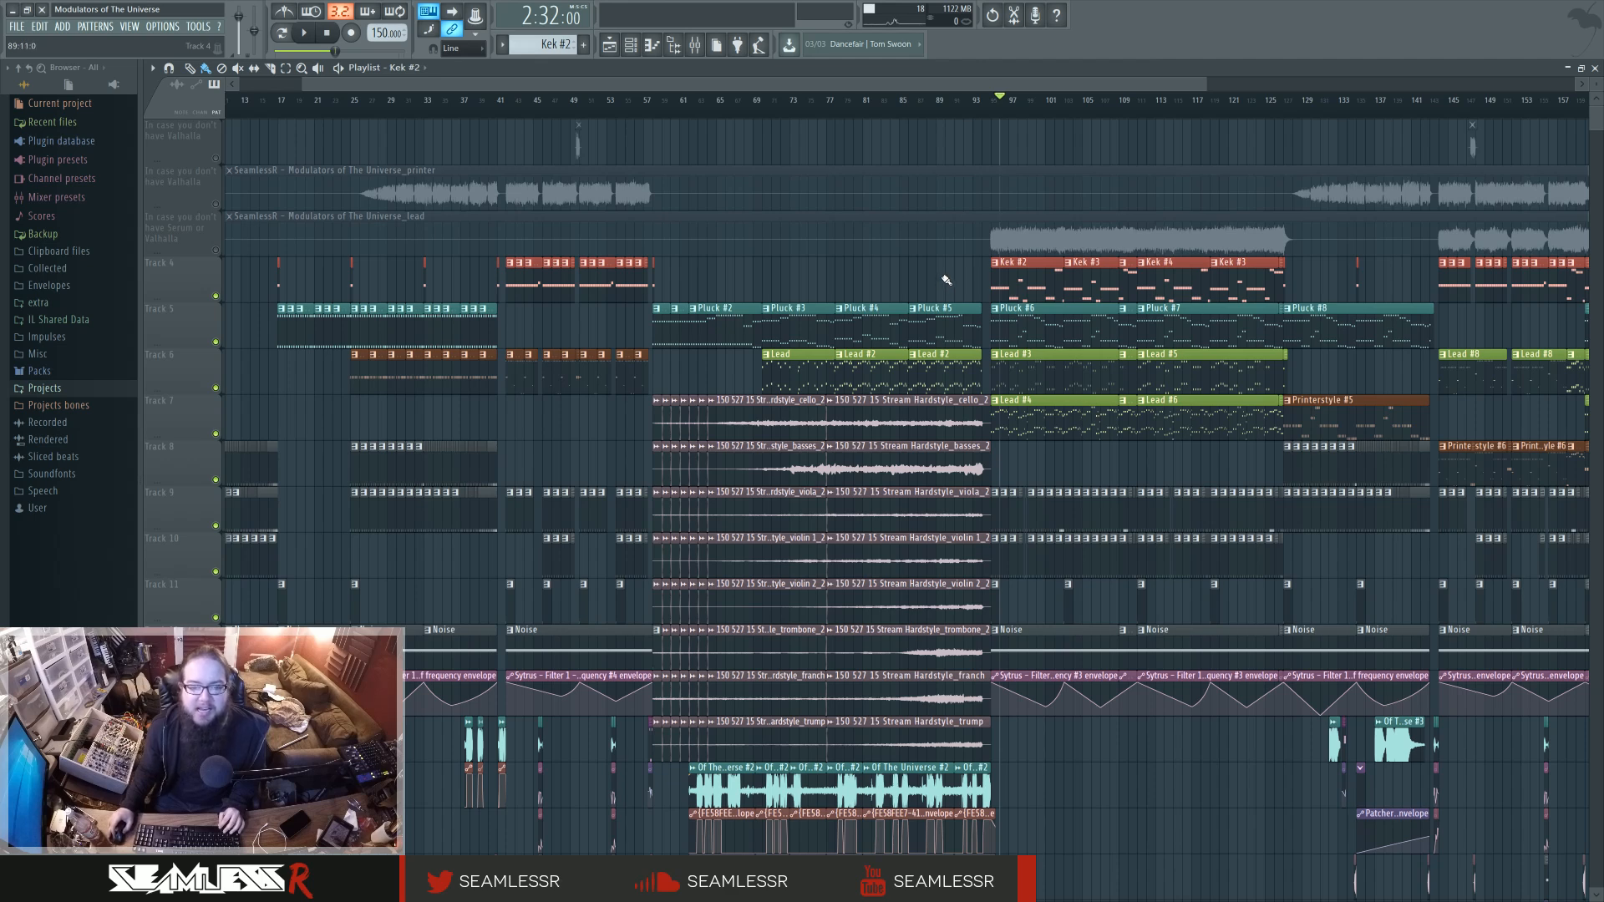
Examine the Kek #2 kick notes in the piano roll, then return to the playlist.
double_click(1013, 276)
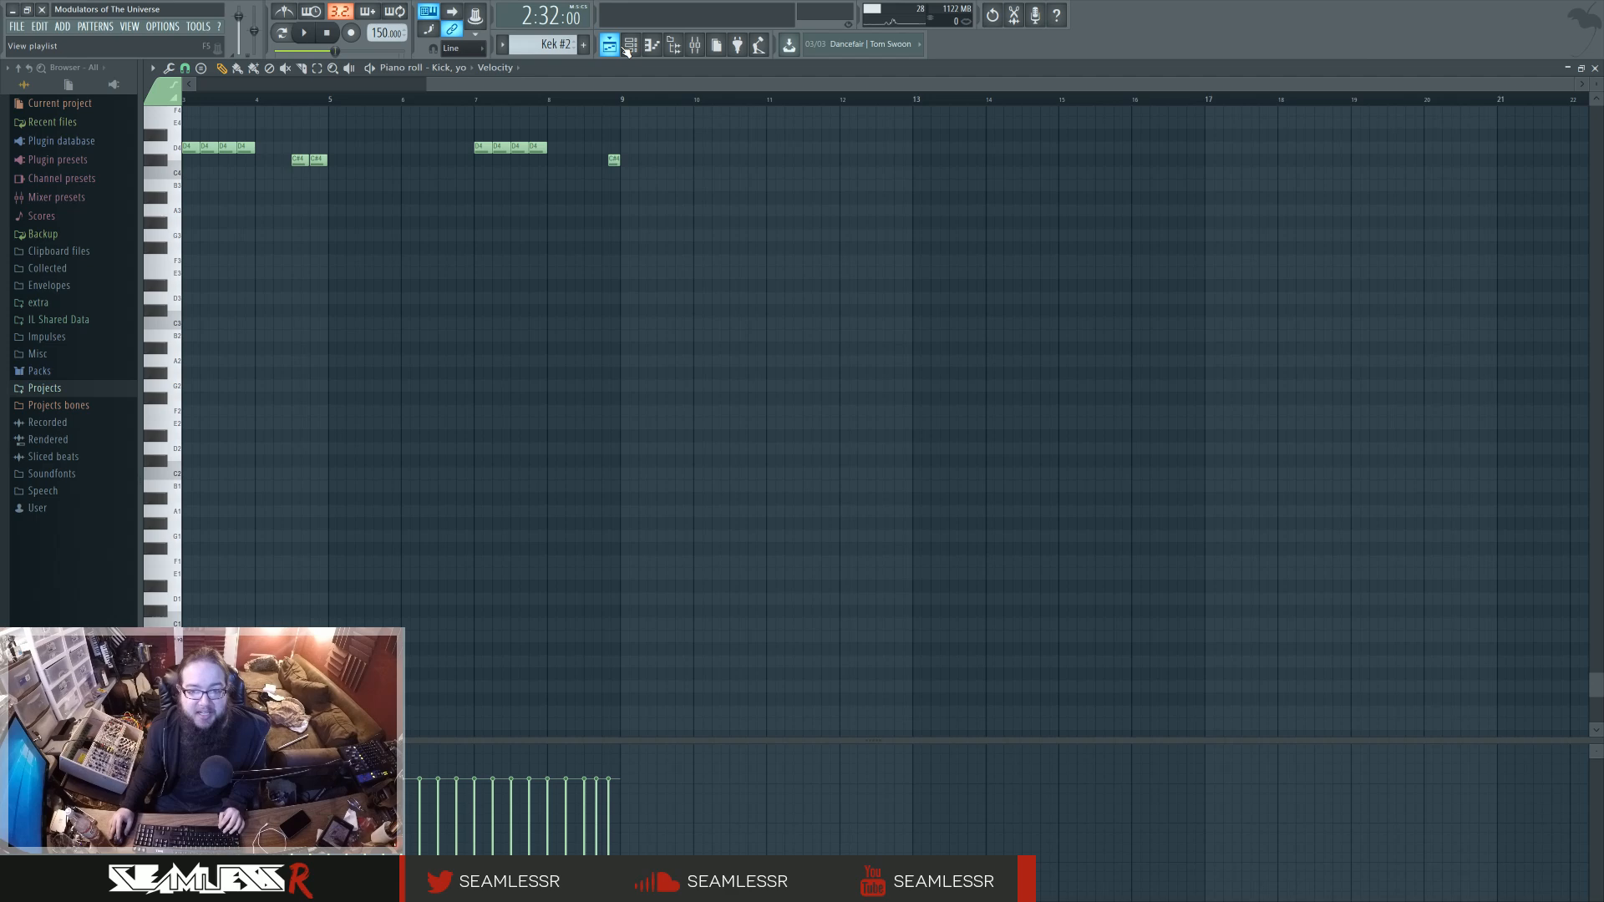
click(630, 46)
click(611, 46)
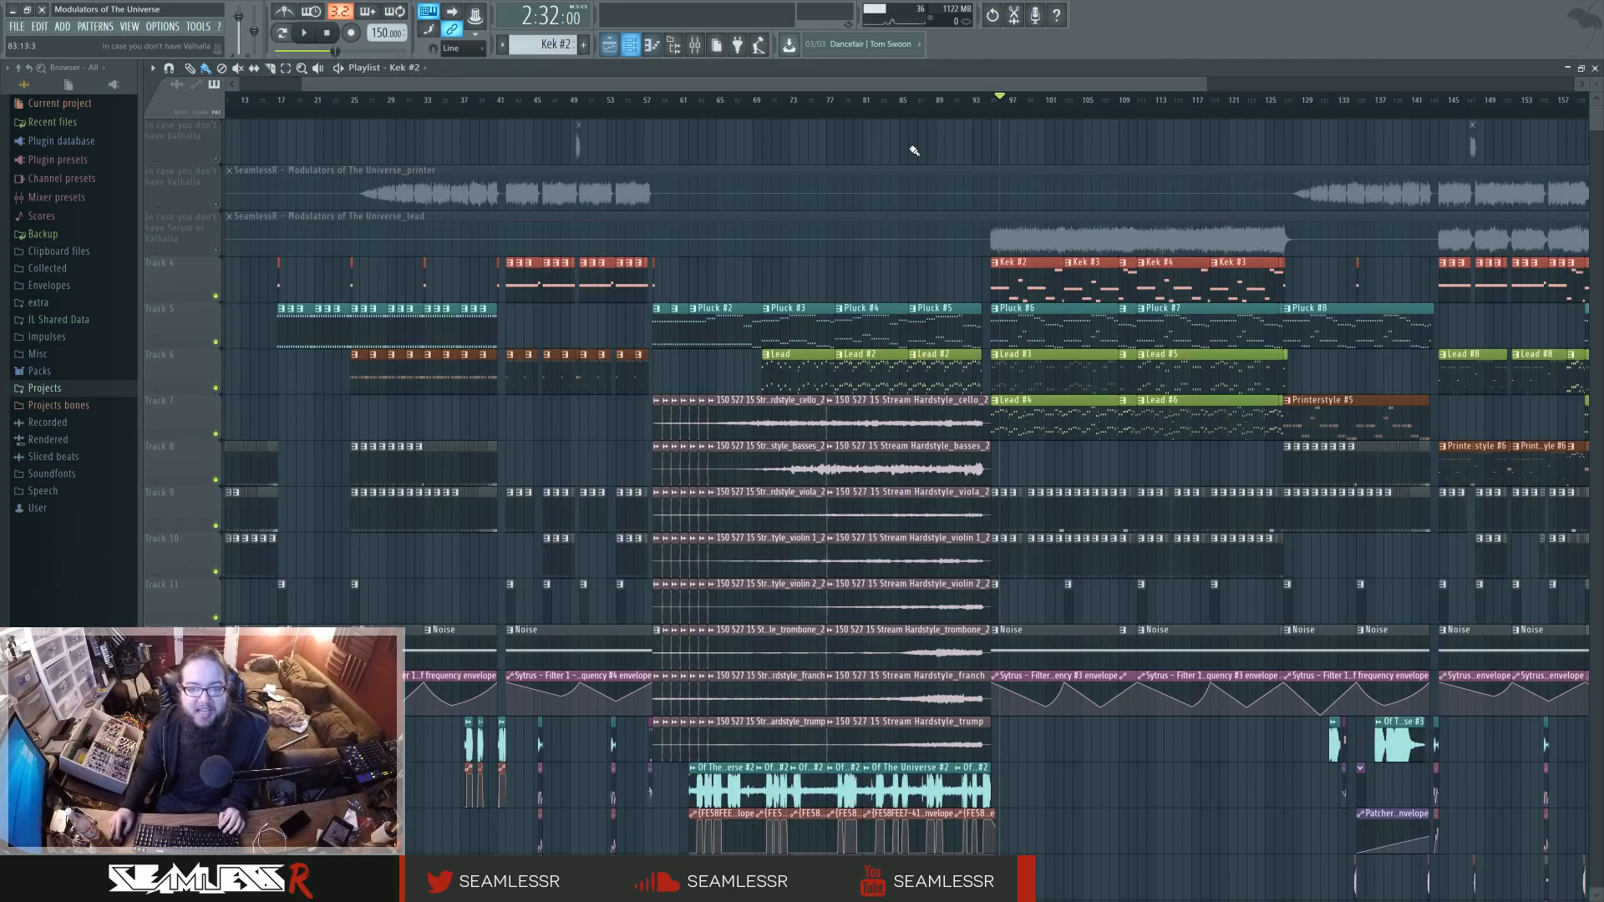
double_click(1017, 276)
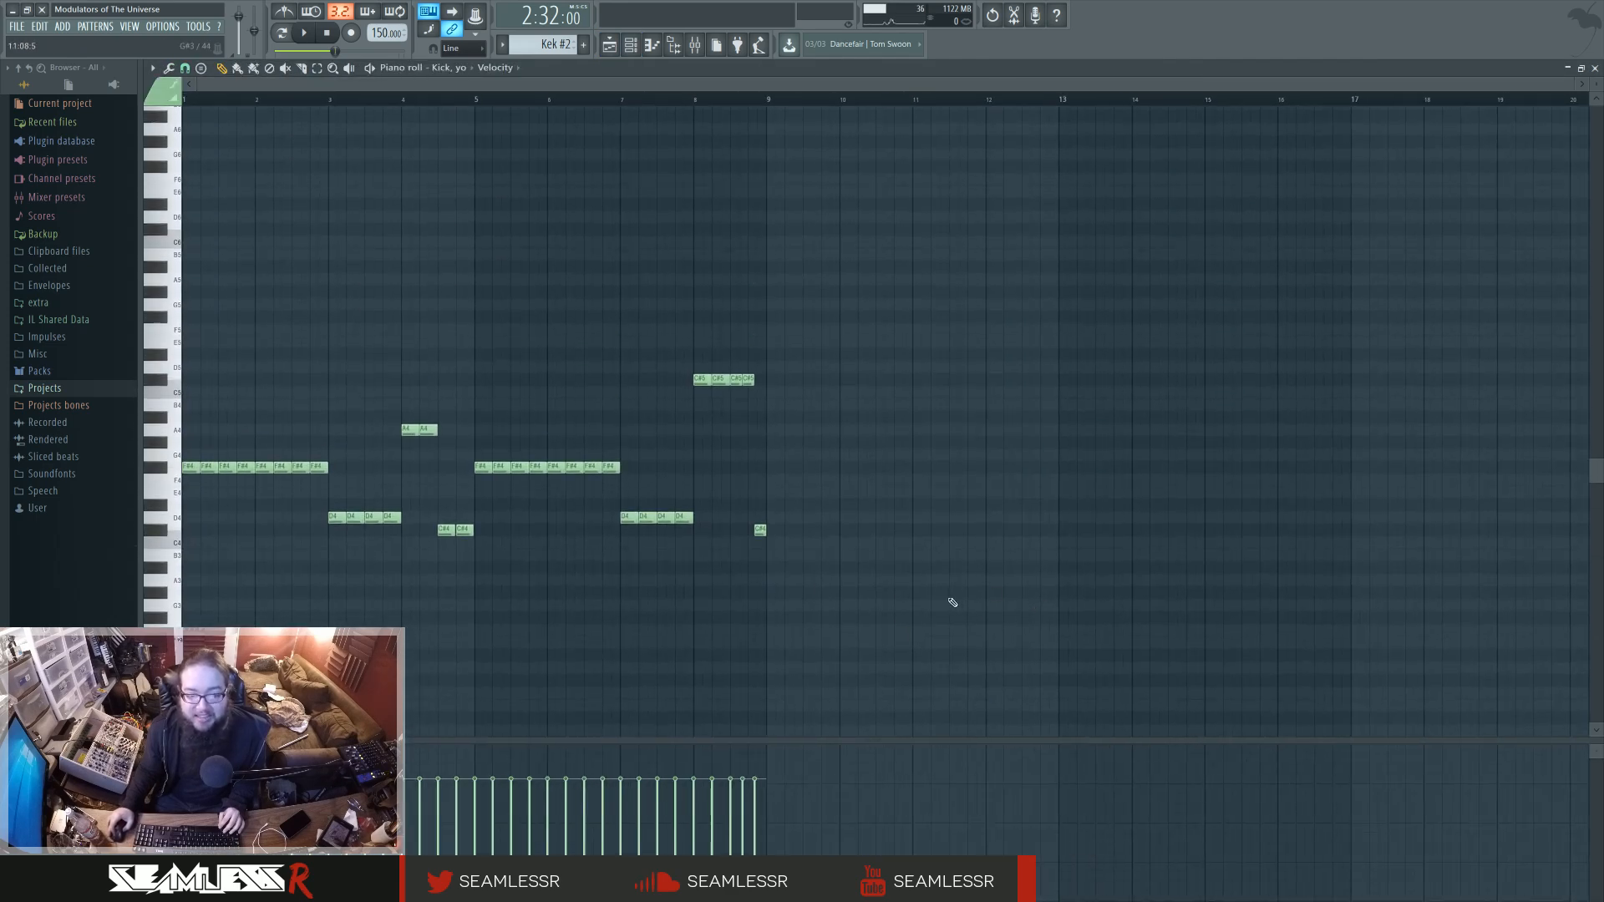
click(611, 46)
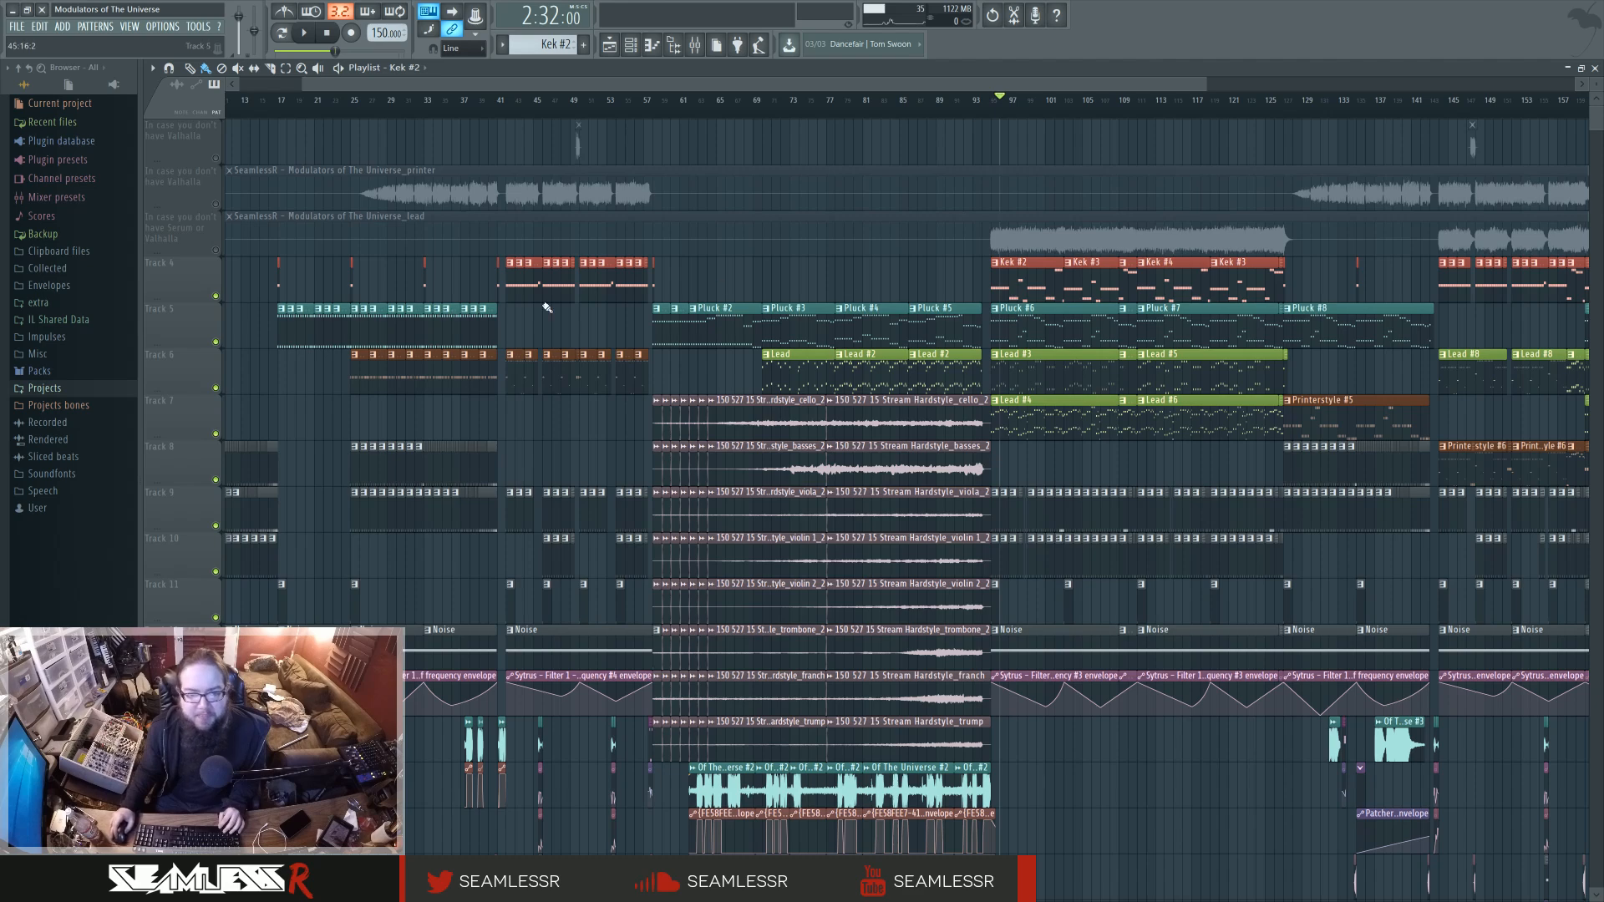
Show the full arrangement in the playlist and play the song from the very beginning.
scroll(510, 430, left, 3)
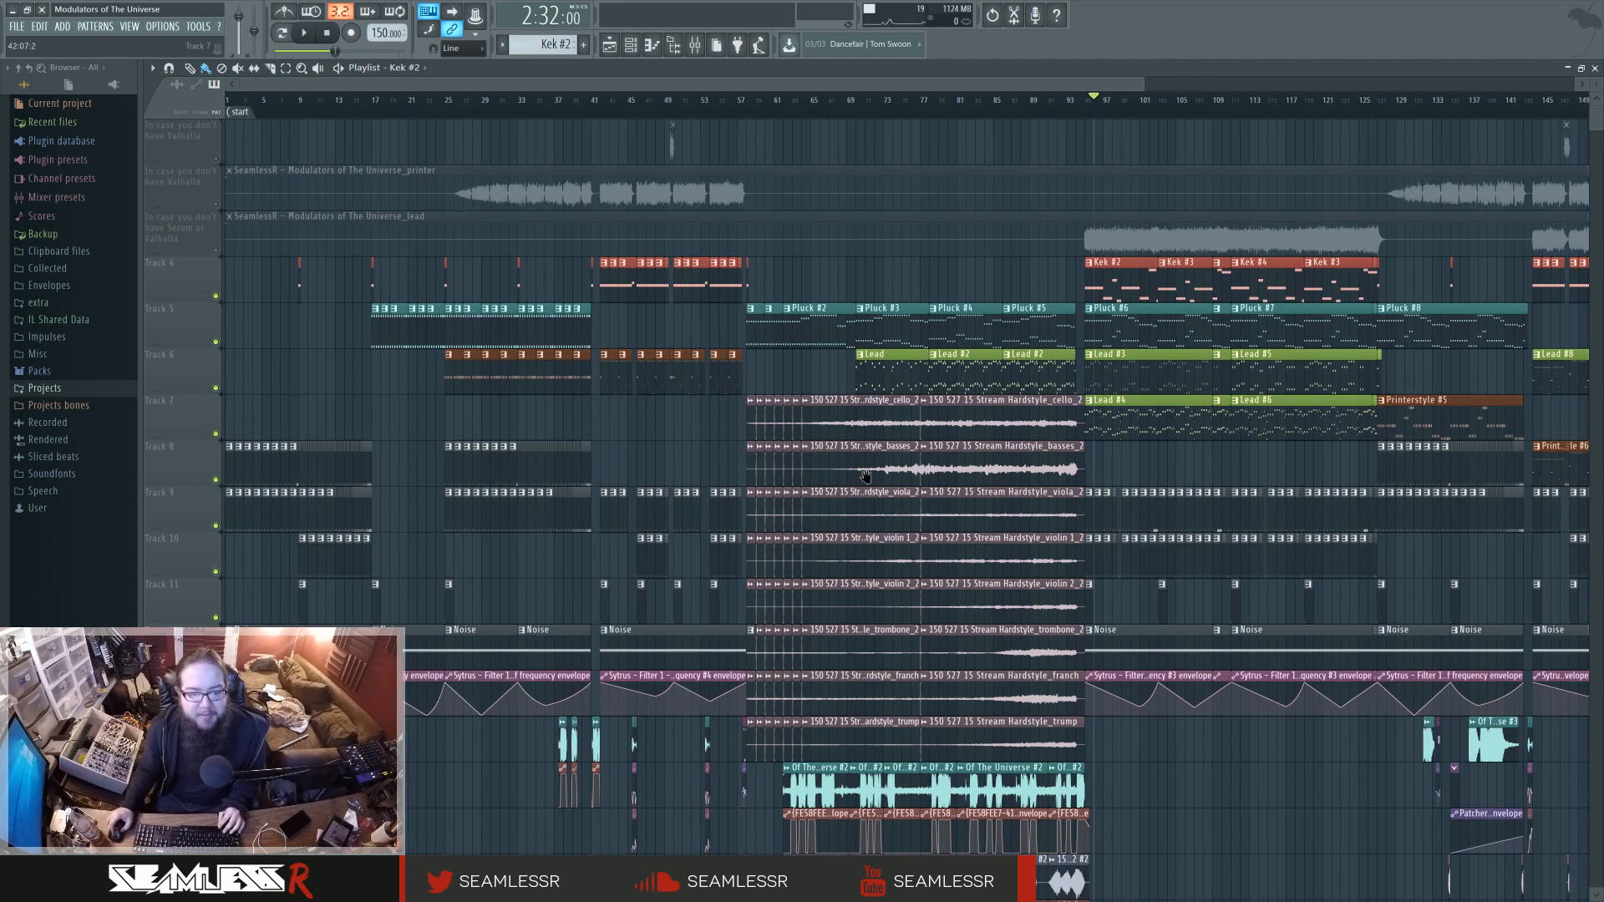
ctrl+scroll(615, 451, down, 3)
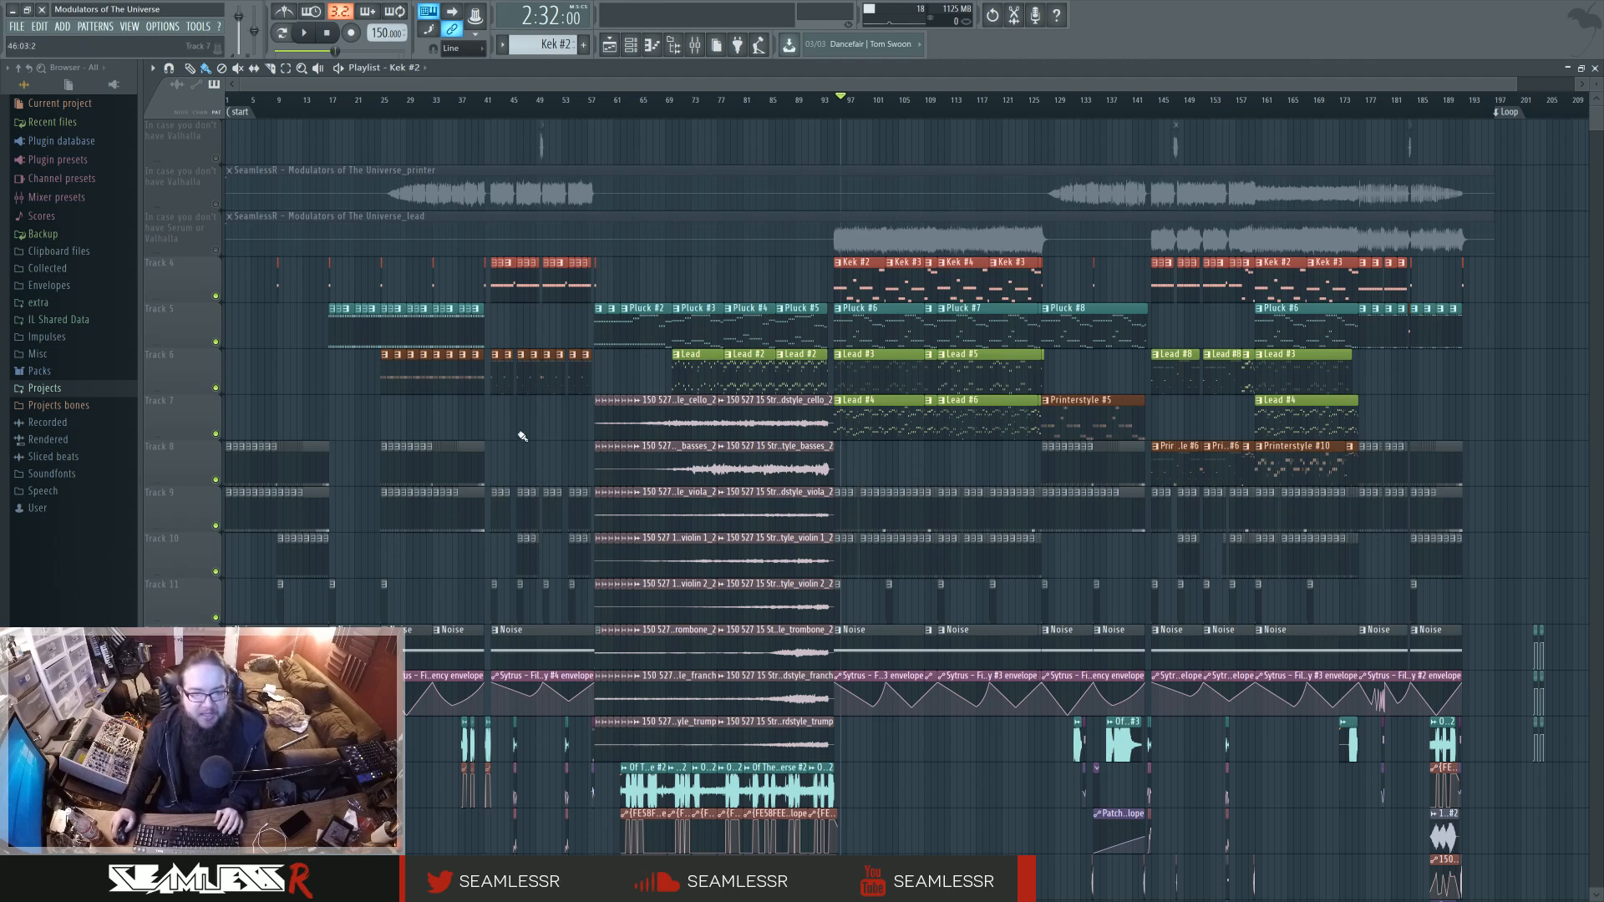
click(226, 101)
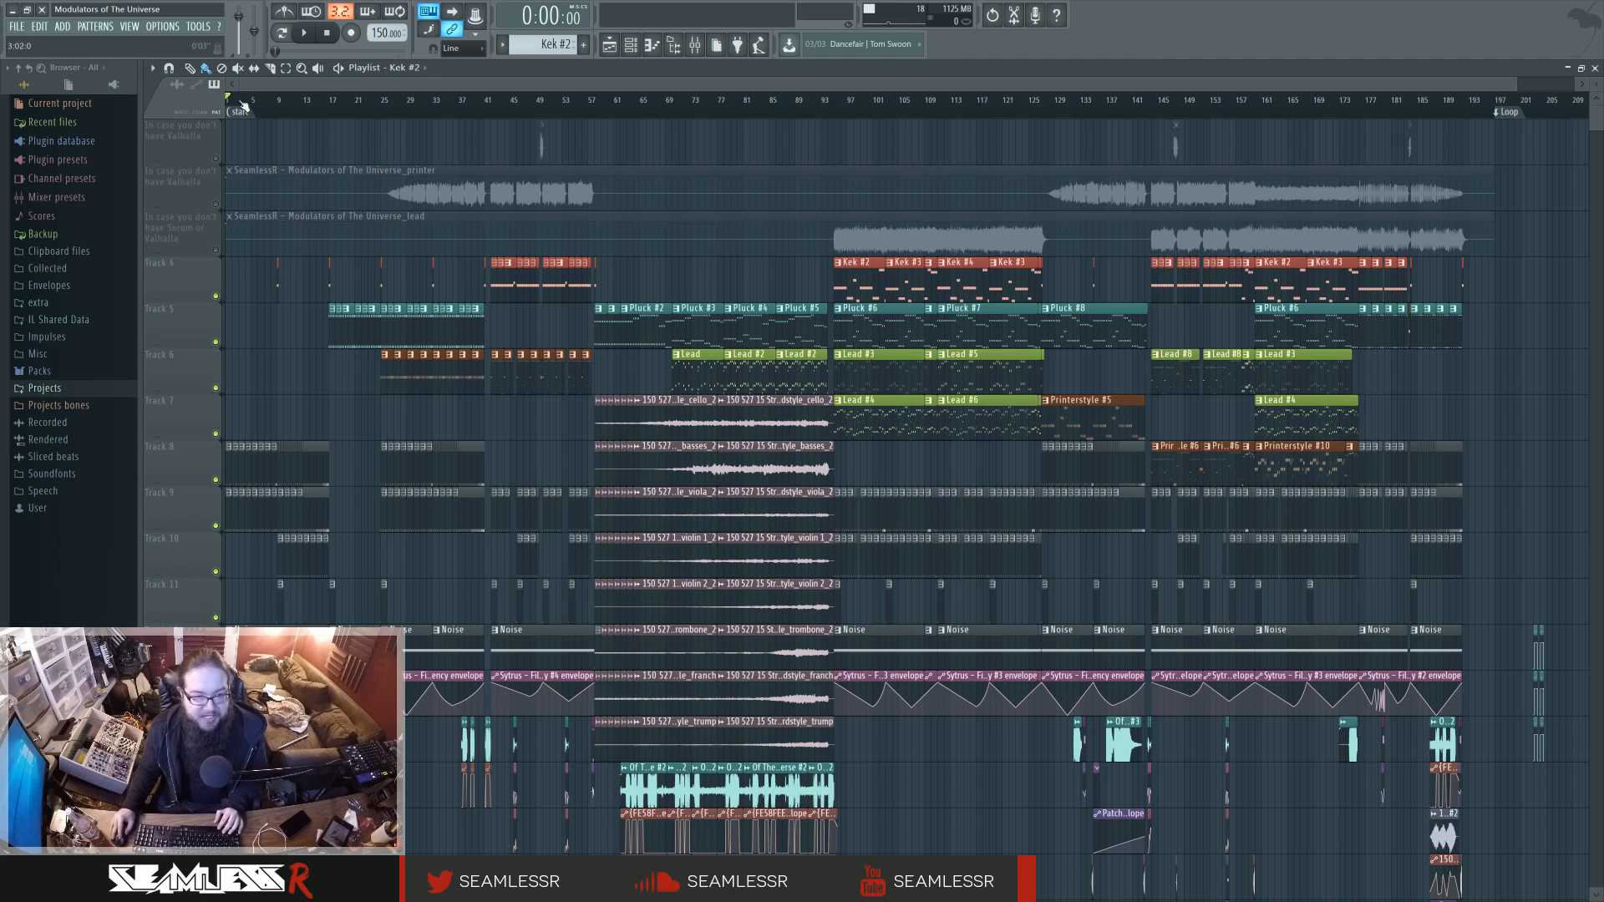
key(space)
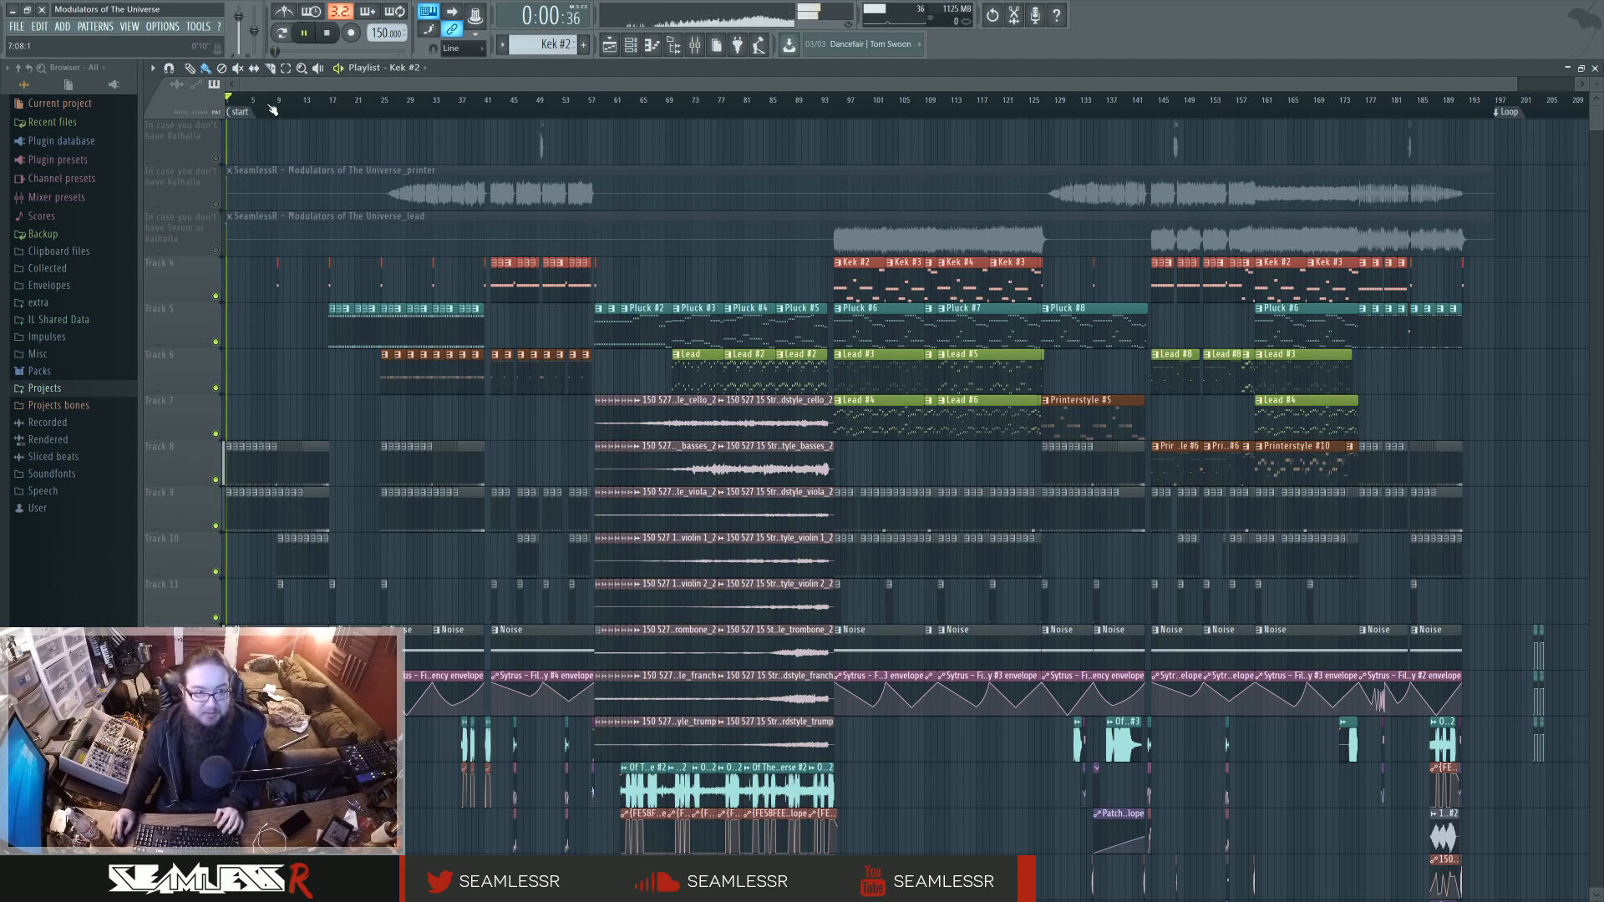
Audition the section from bar 18, where the Track 5 plucks come in, and stop playback.
drag(267, 103, 313, 110)
click(335, 107)
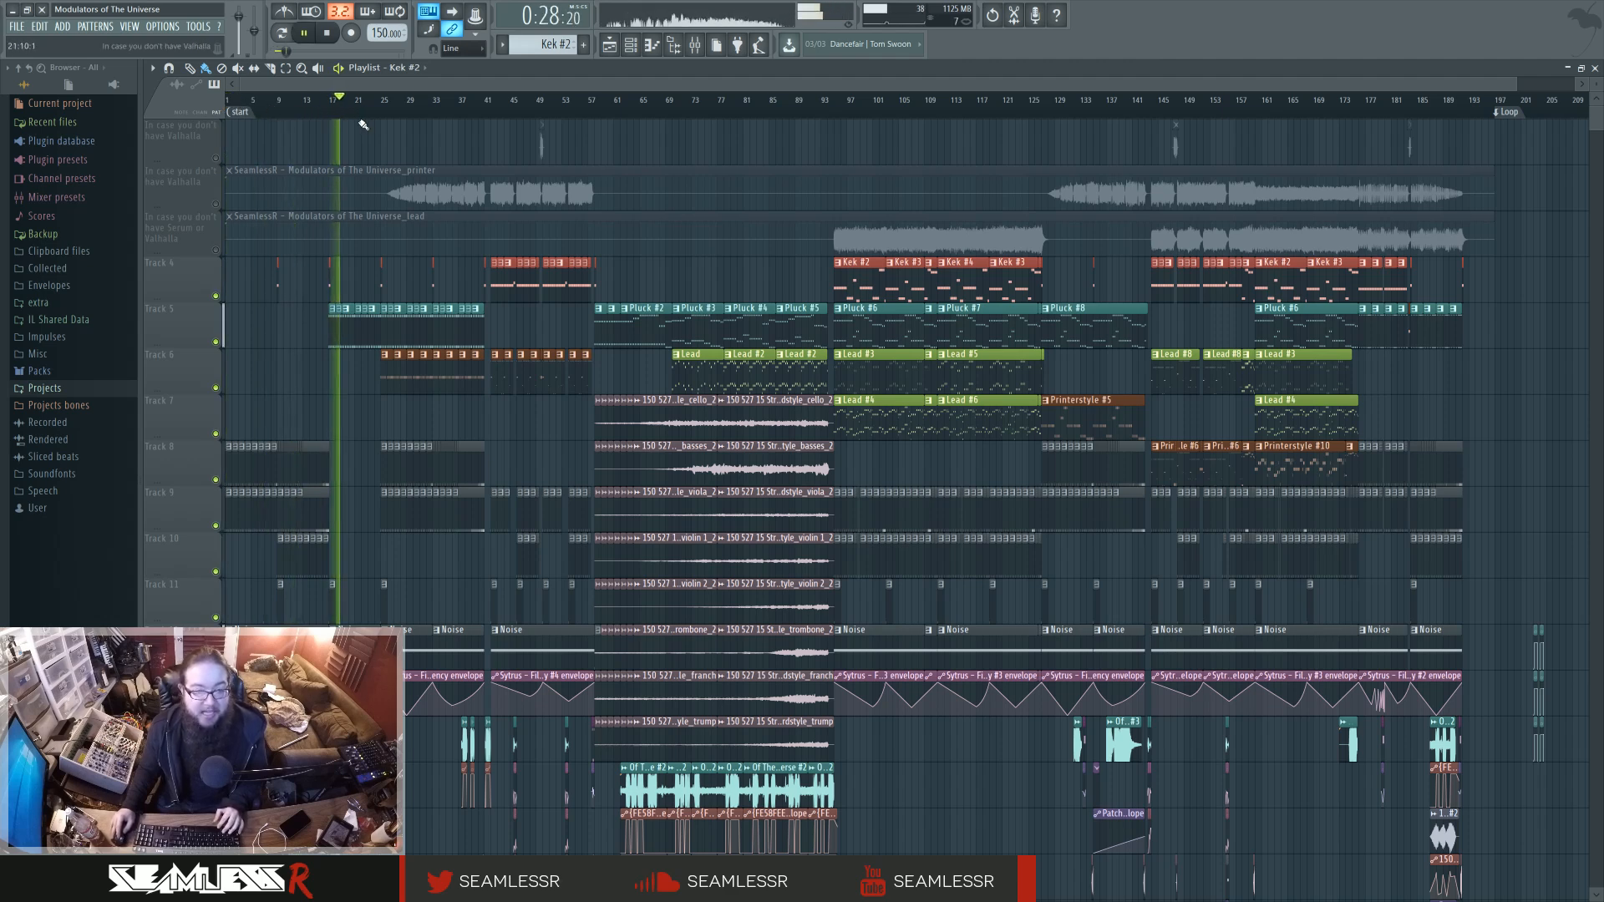
key(space)
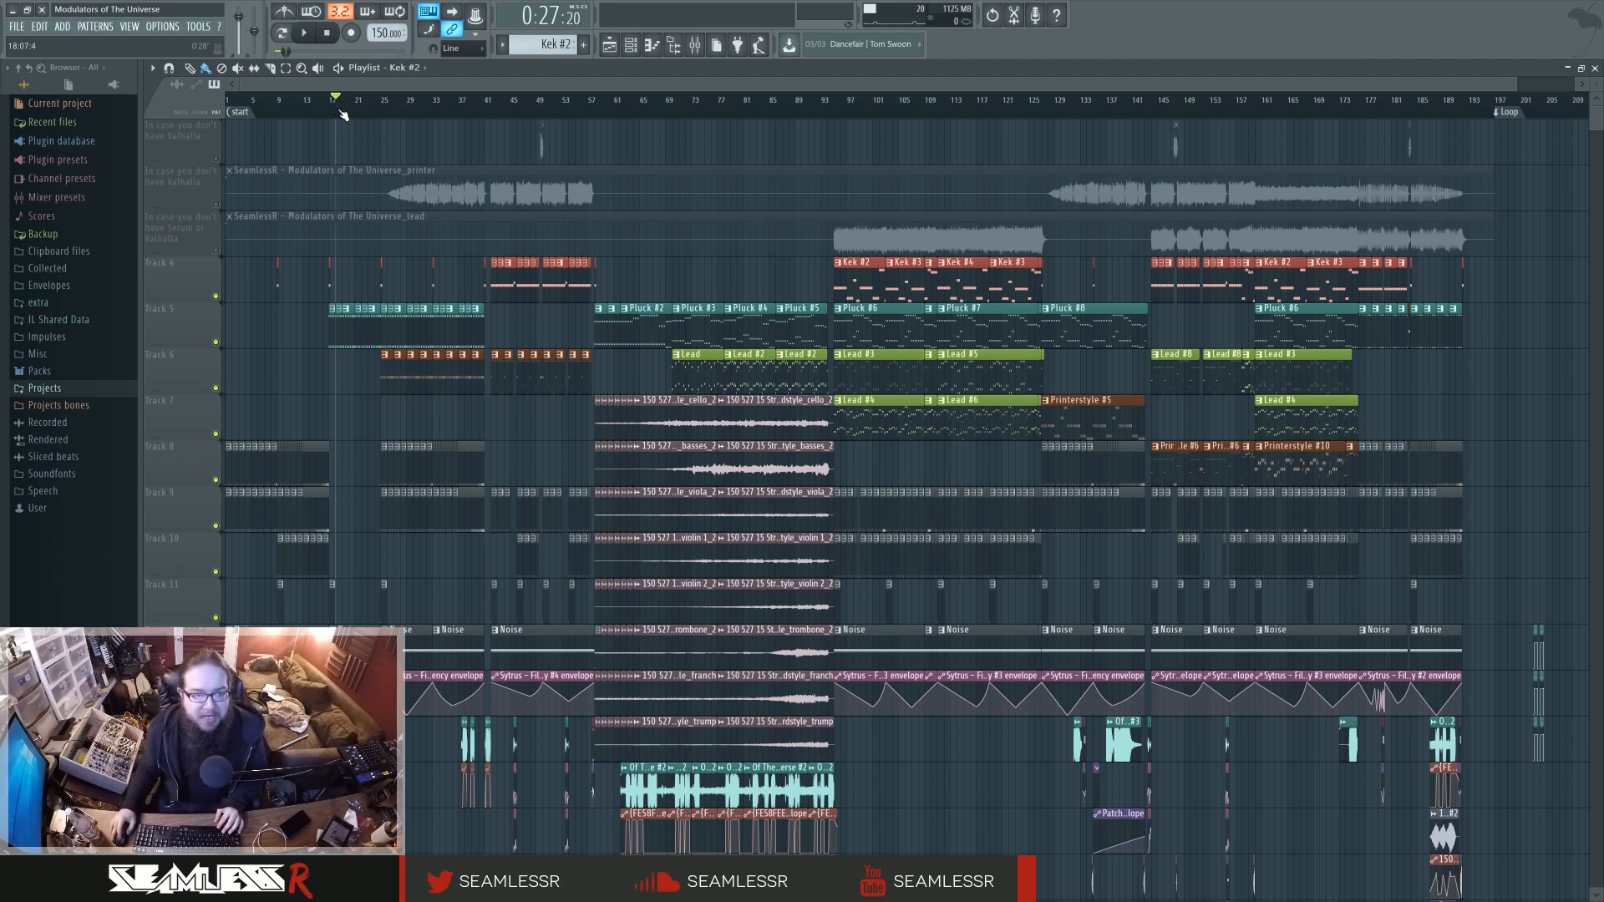
key(space)
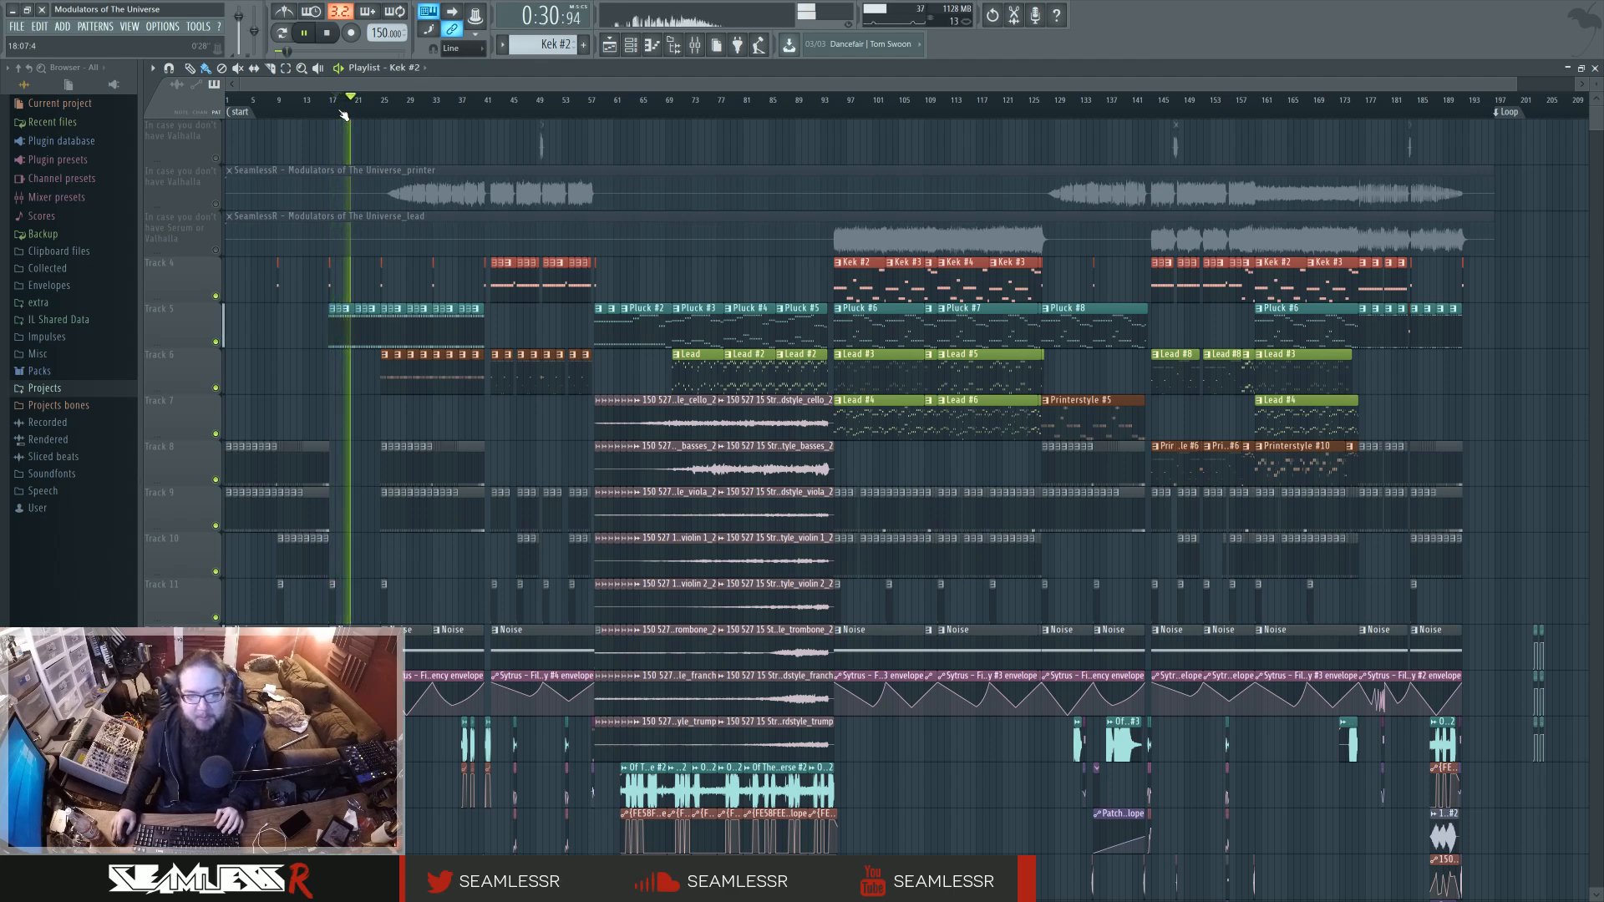
key(space)
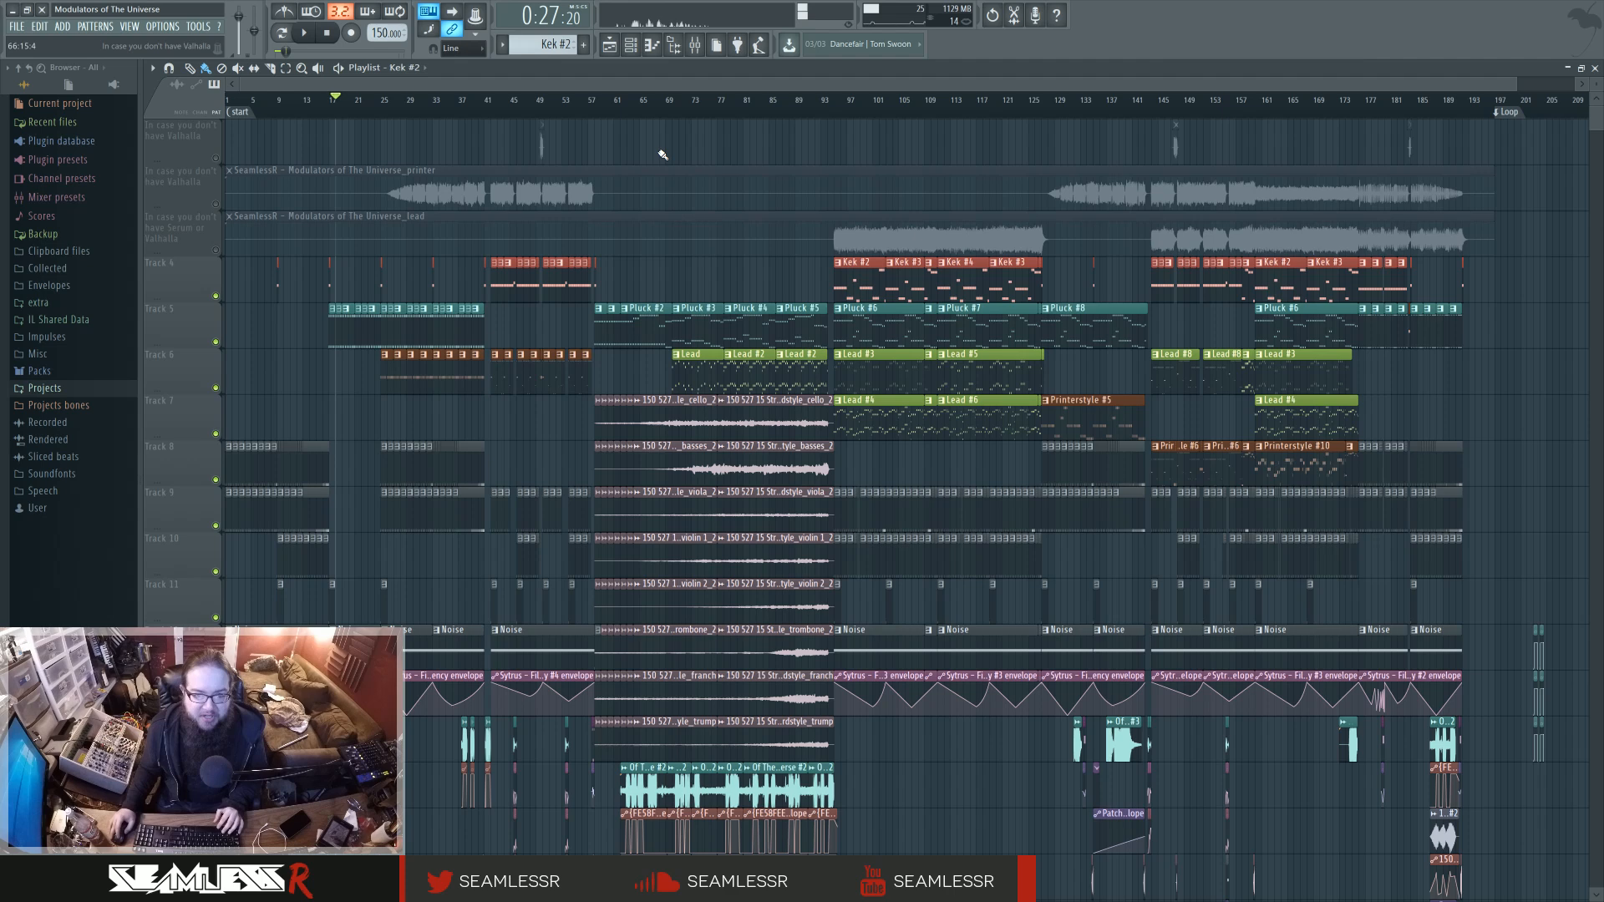
Audition the orchestral breakdown from bar 61 and stop playback.
click(618, 100)
key(space)
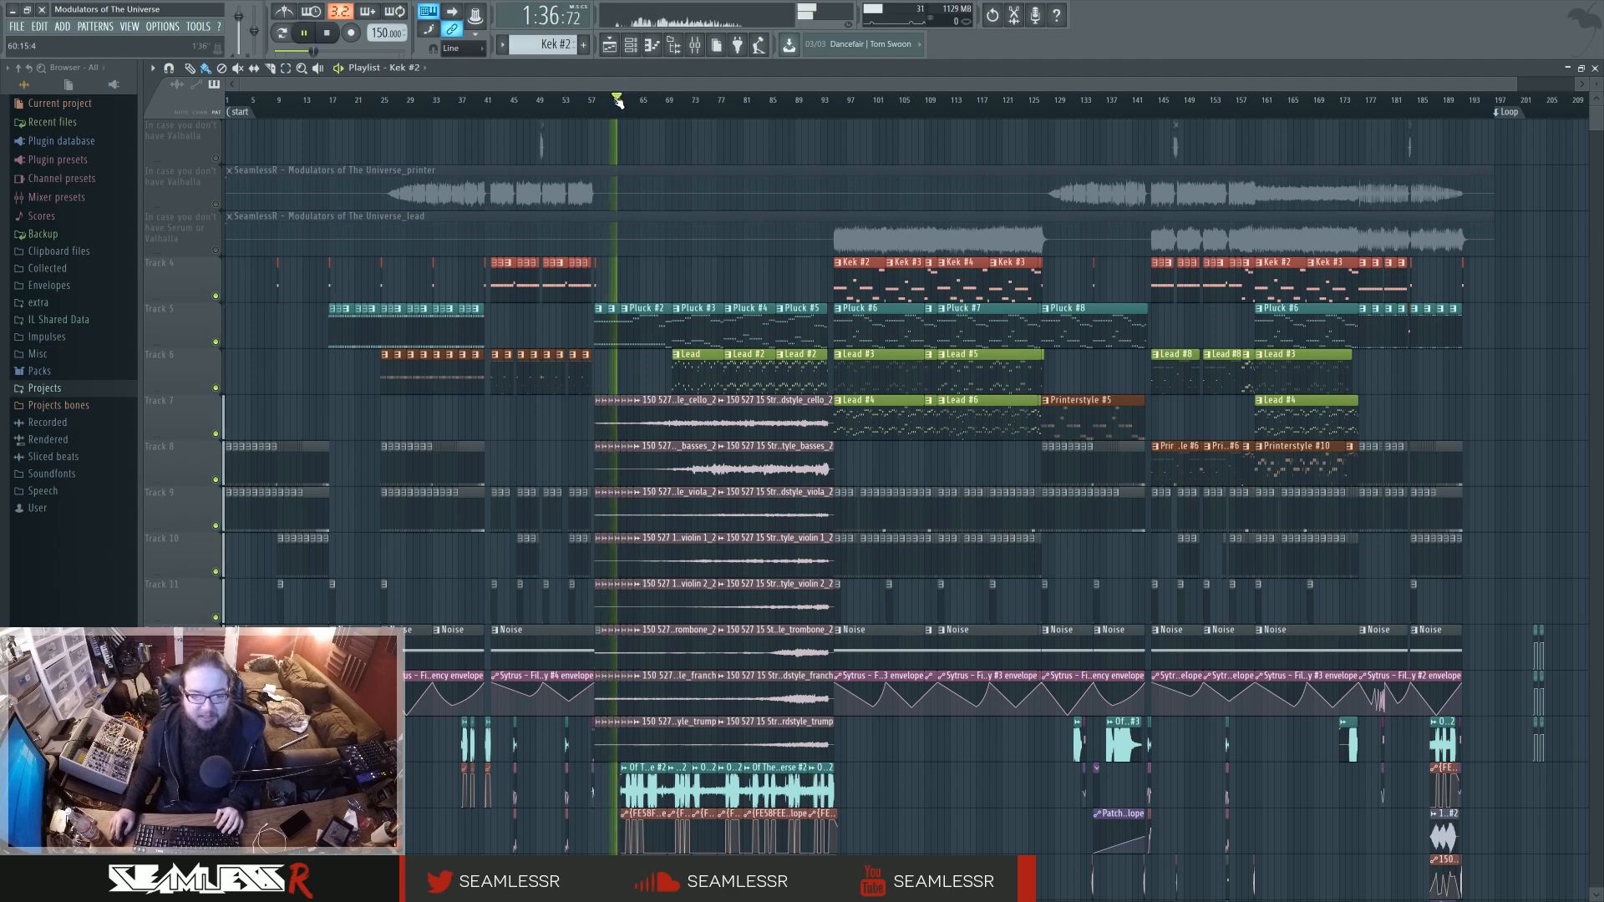
key(space)
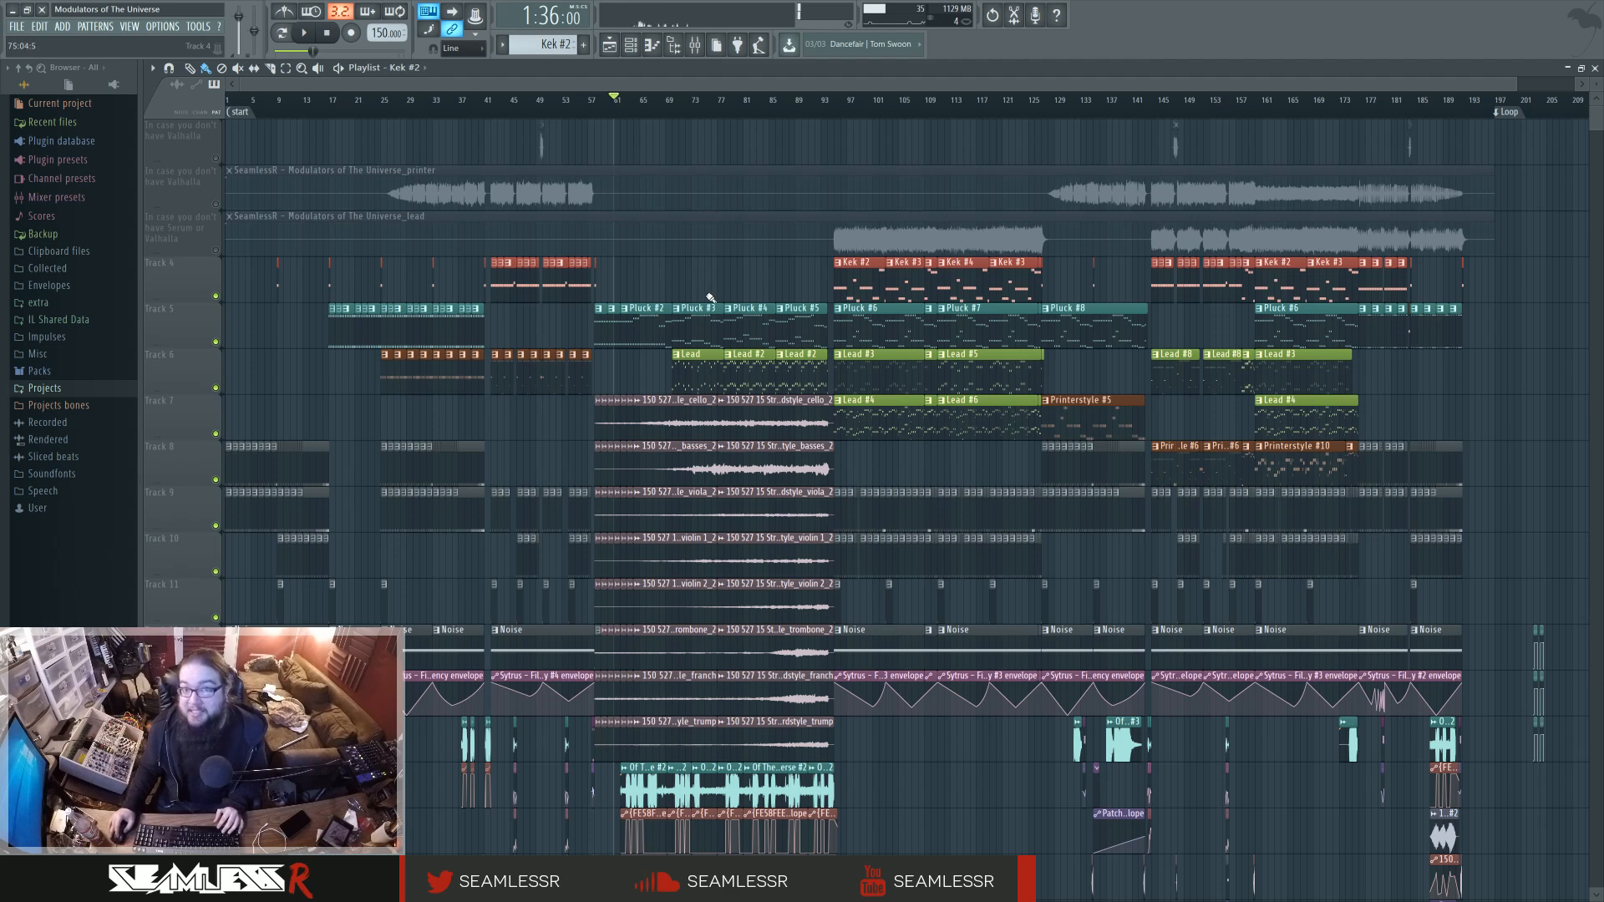
Audition the section from bar 25, stop playback, and bring the Noise and filter automation tracks into view.
drag(367, 100, 387, 134)
key(space)
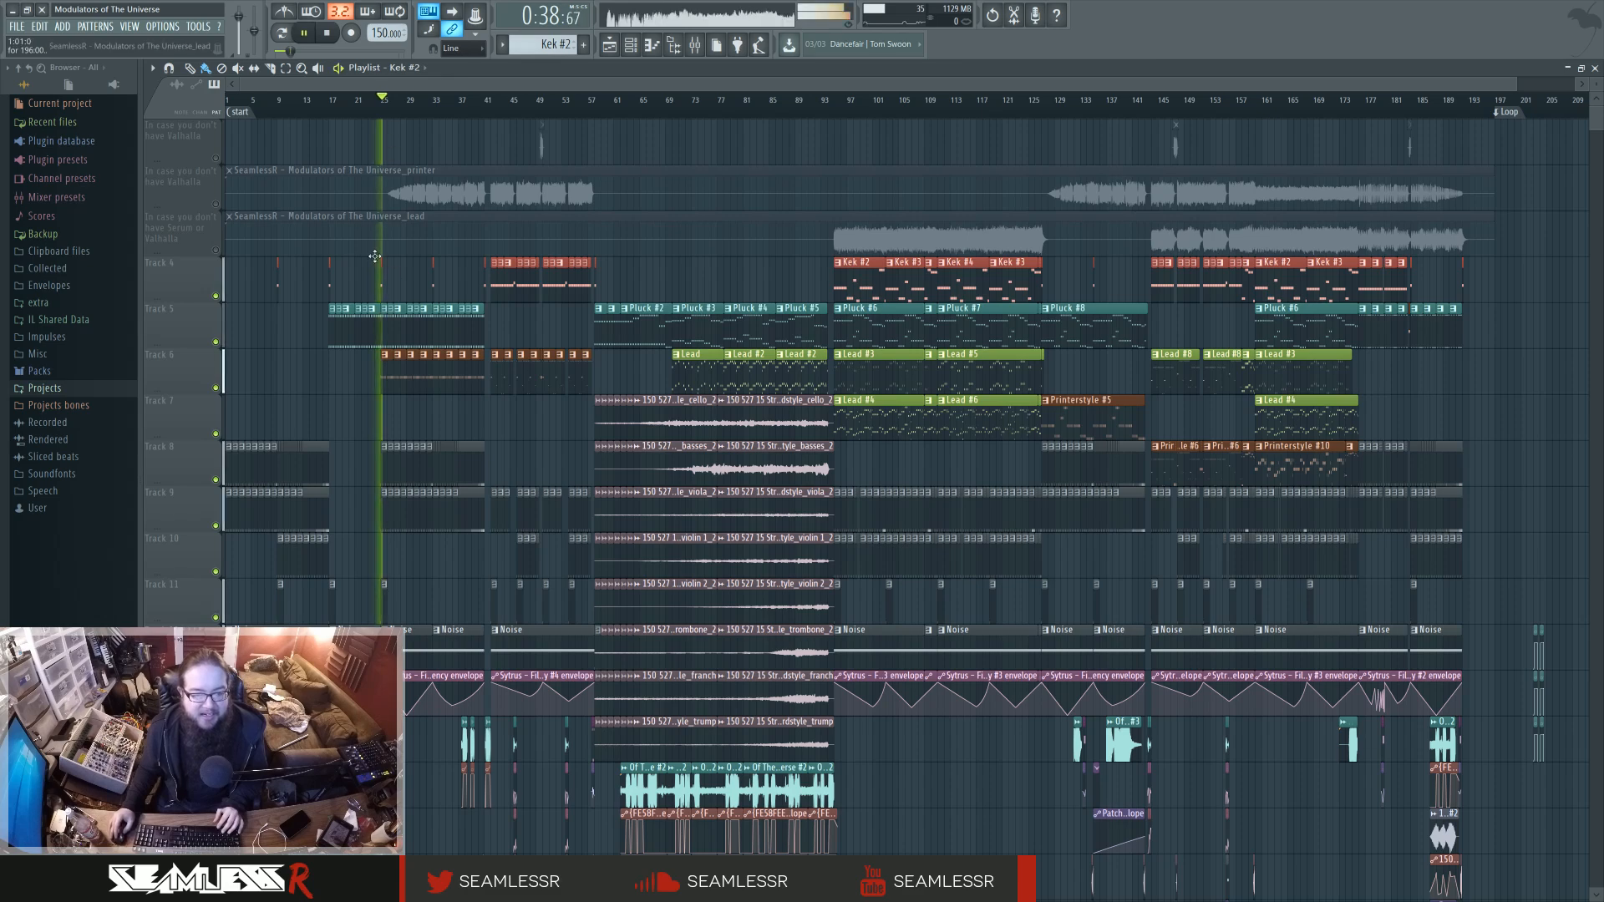
key(space)
scroll(346, 514, down, 3)
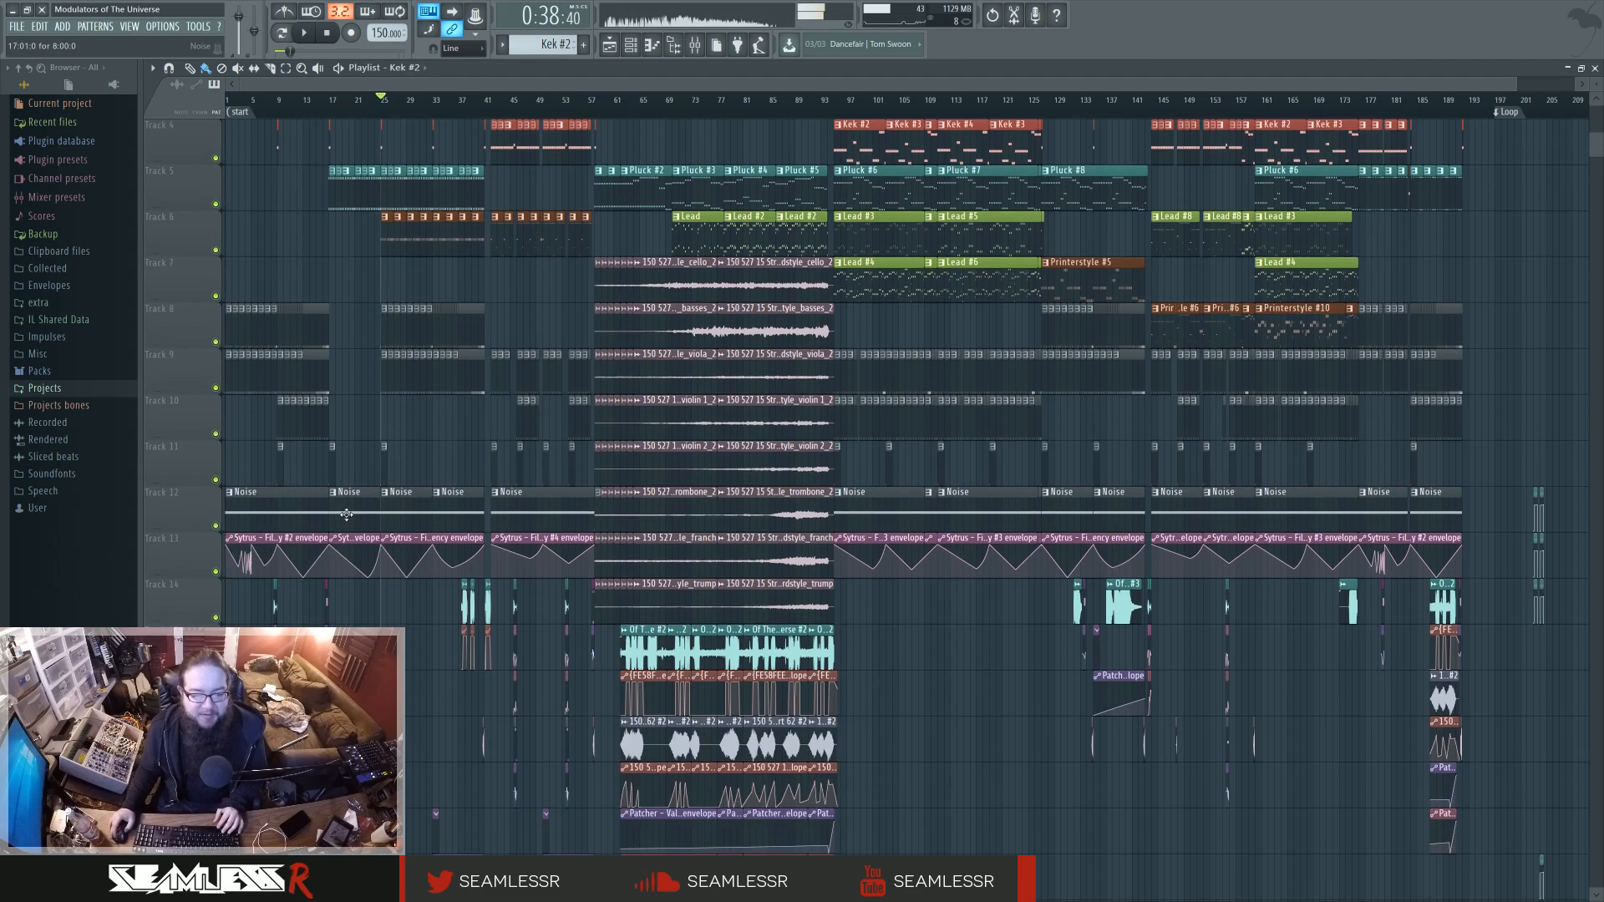
Audition the transitions just before bar 9 and just before bar 17, stopping playback each time.
scroll(339, 549, up, 5)
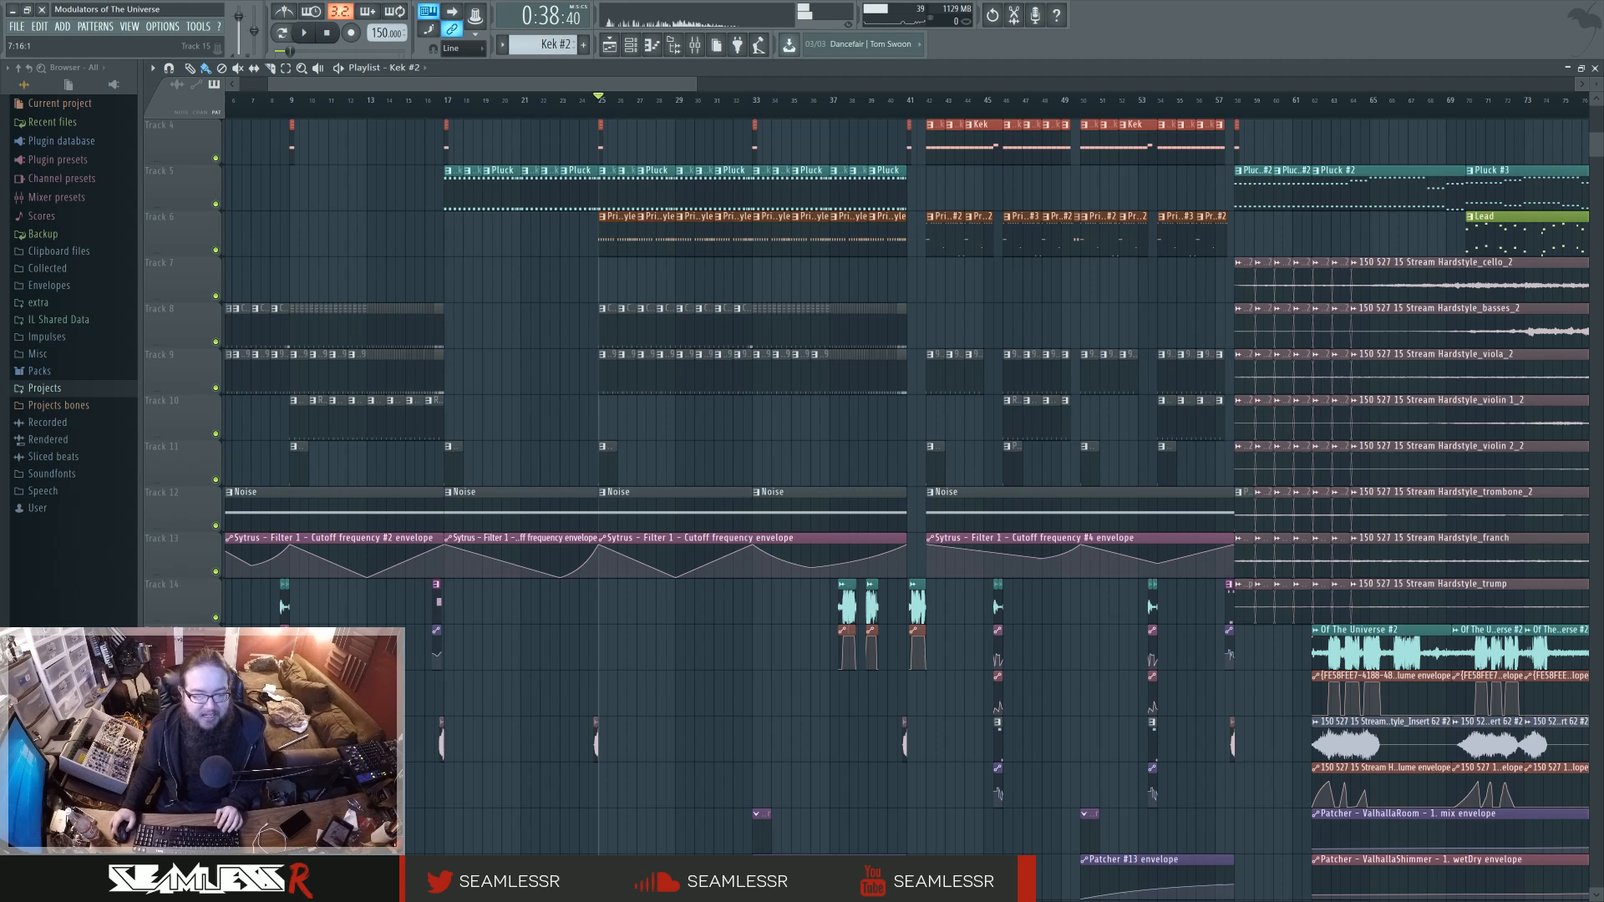
click(280, 106)
key(space)
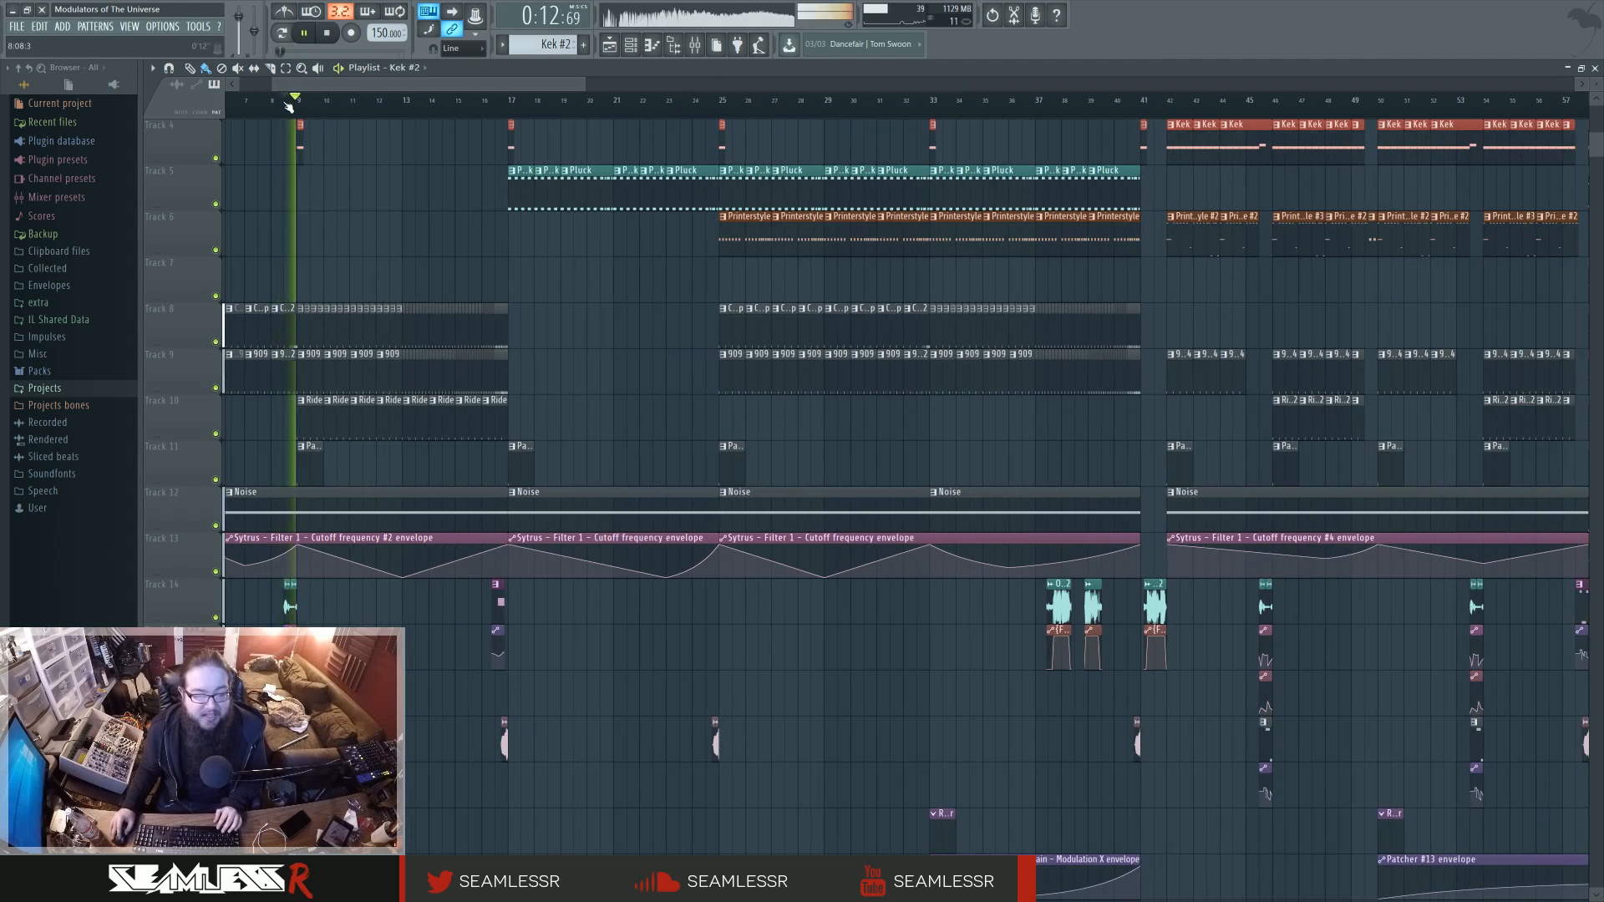
key(space)
click(492, 107)
key(space)
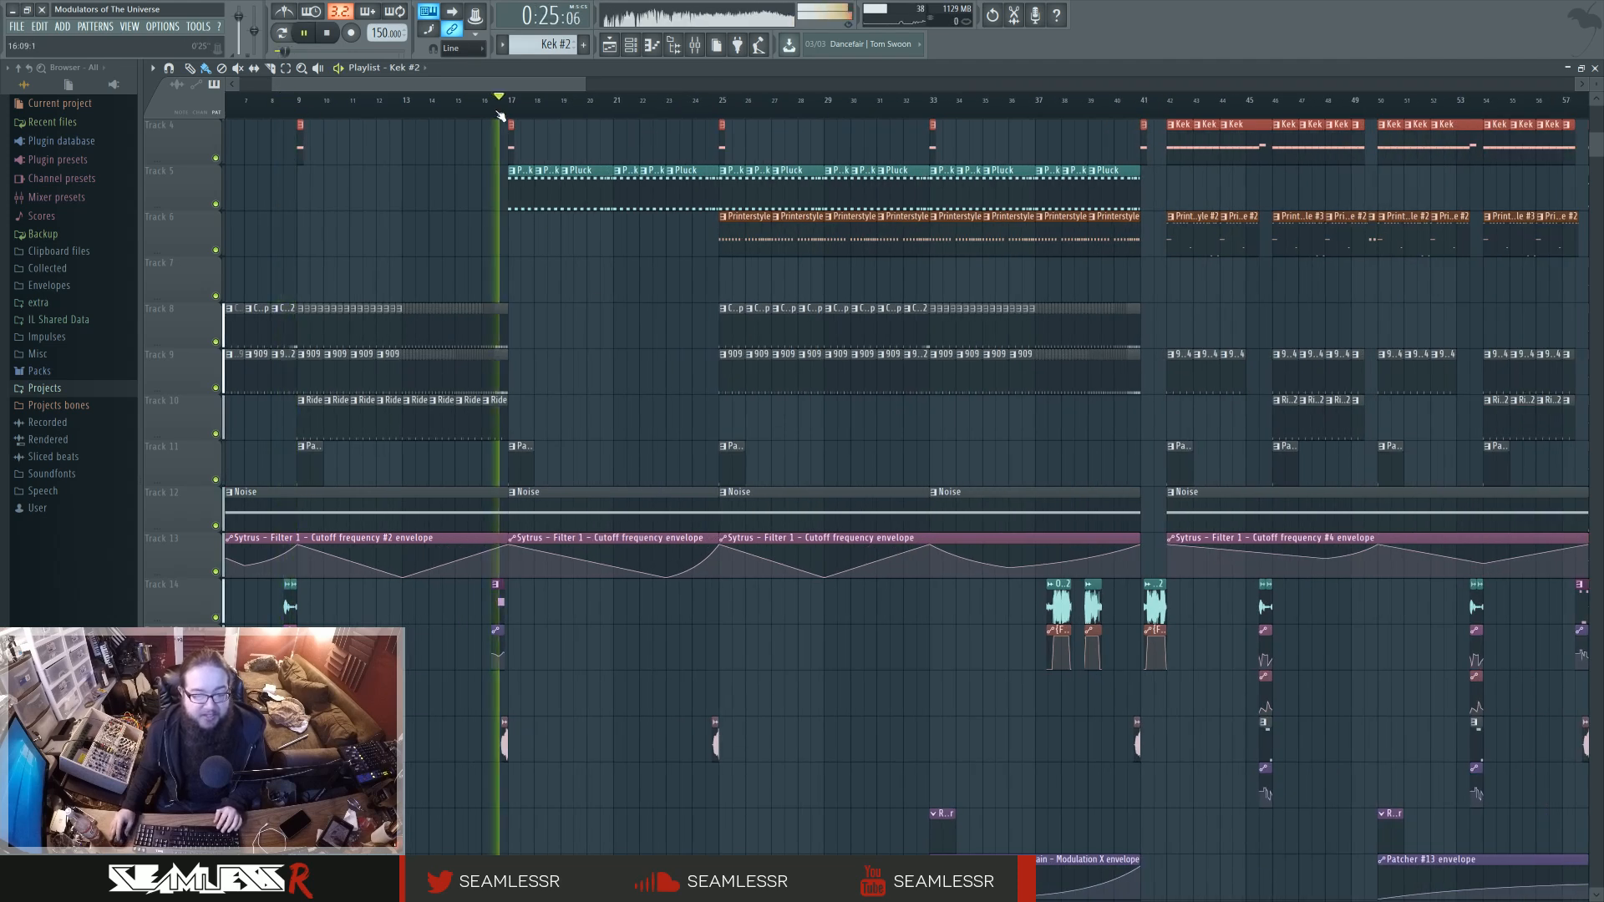
key(space)
Open the notes of the Bandpass BS clip just before bar 17 in the piano roll.
scroll(487, 663, up, 6)
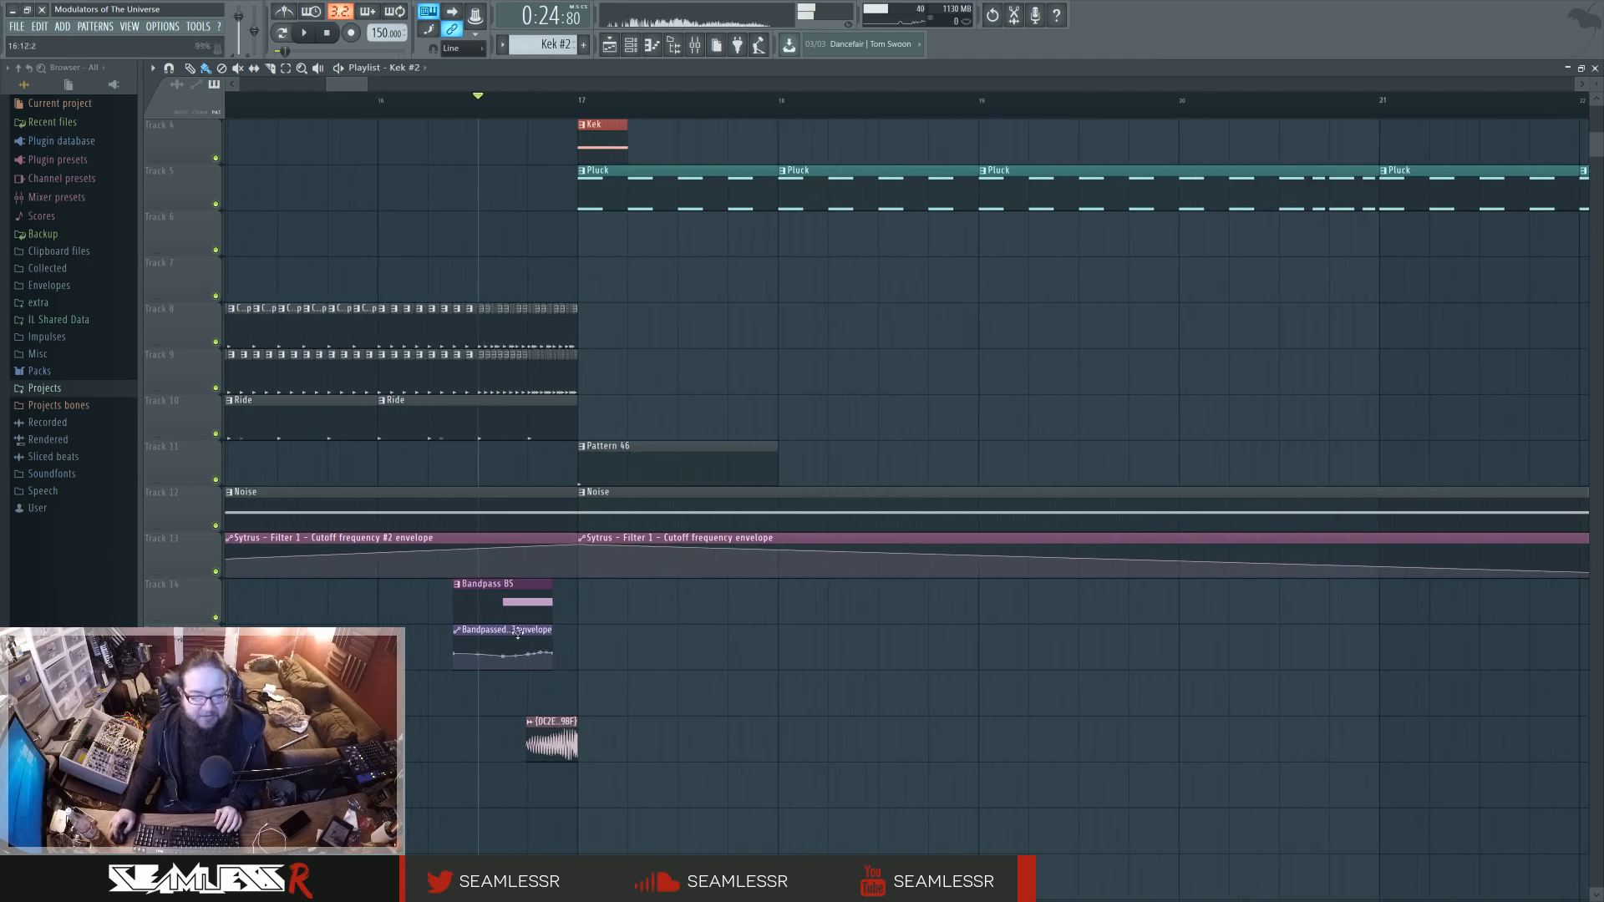
ctrl+click(626, 637)
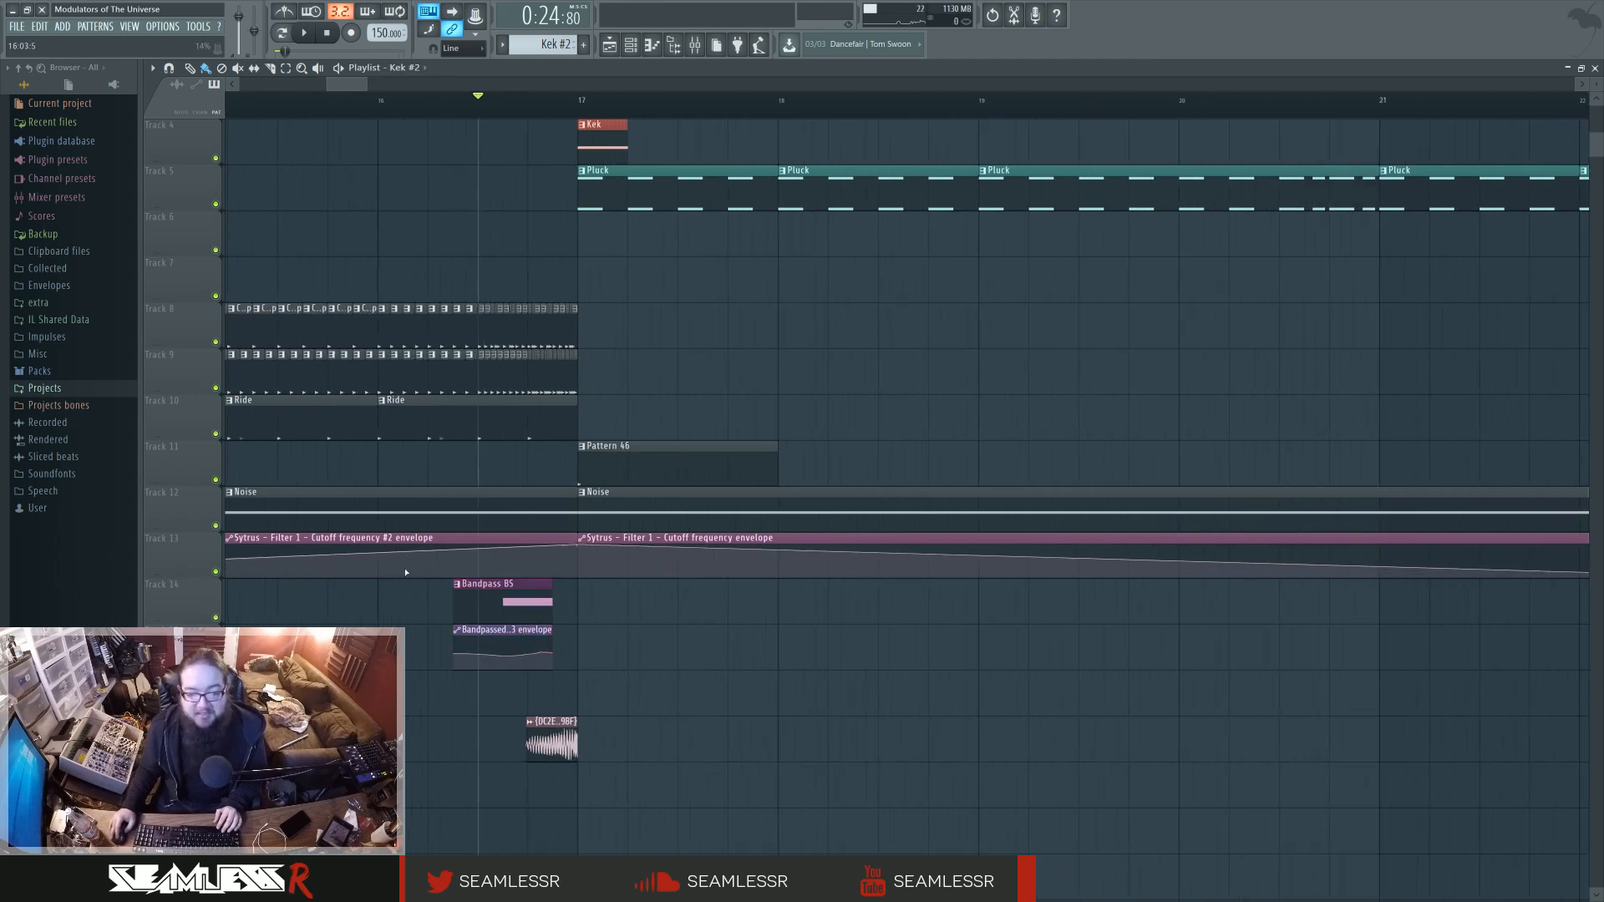
click(694, 45)
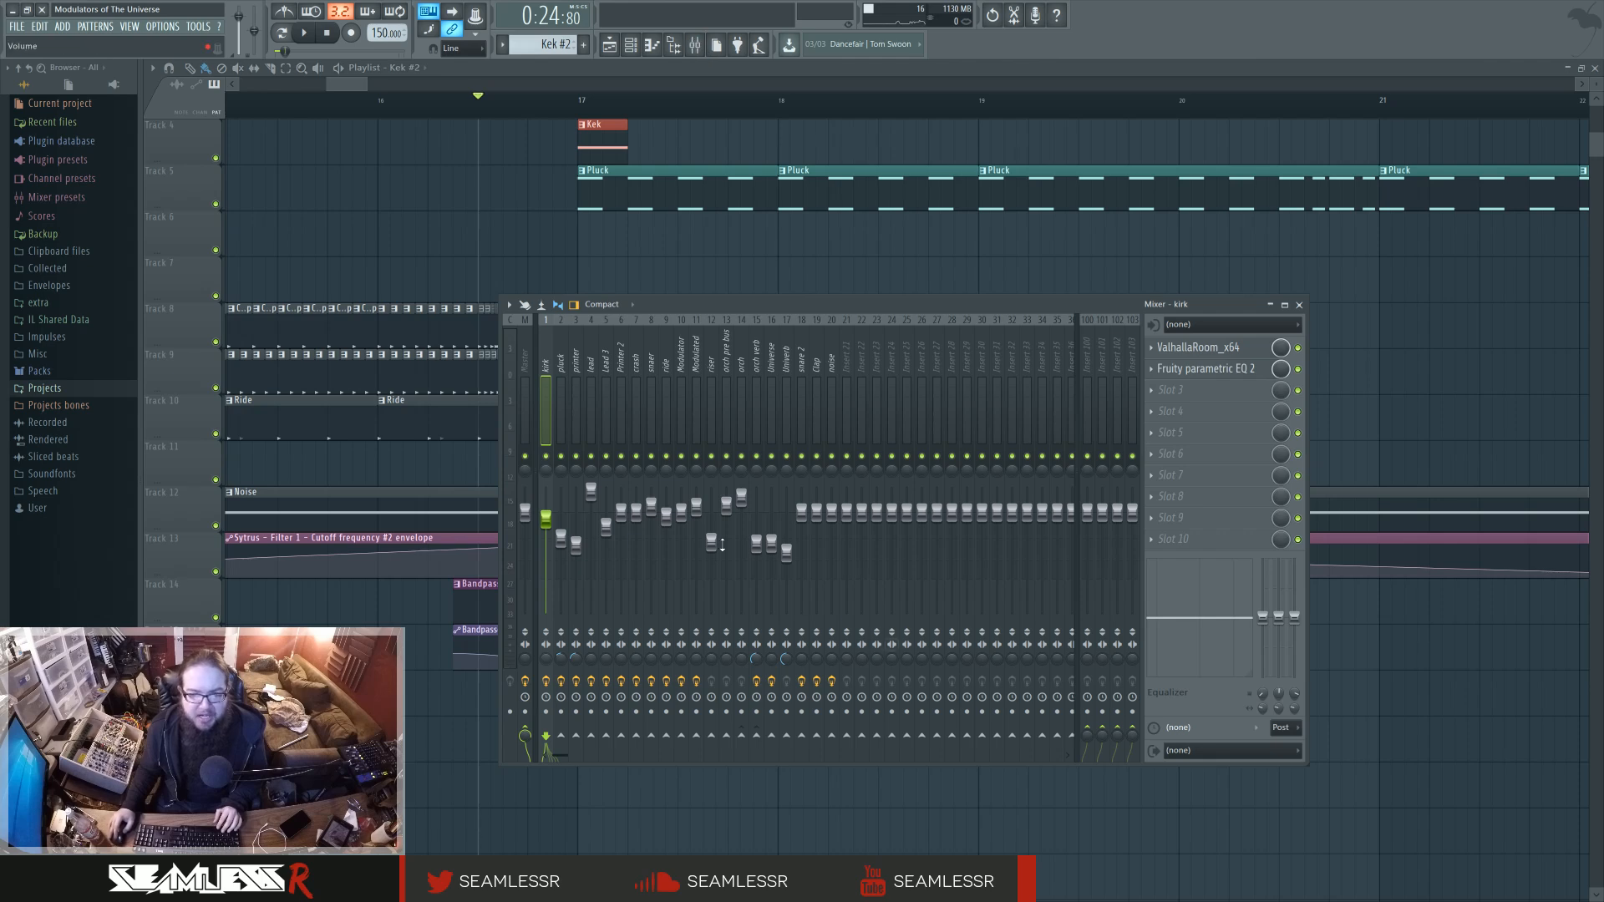
click(611, 46)
double_click(519, 584)
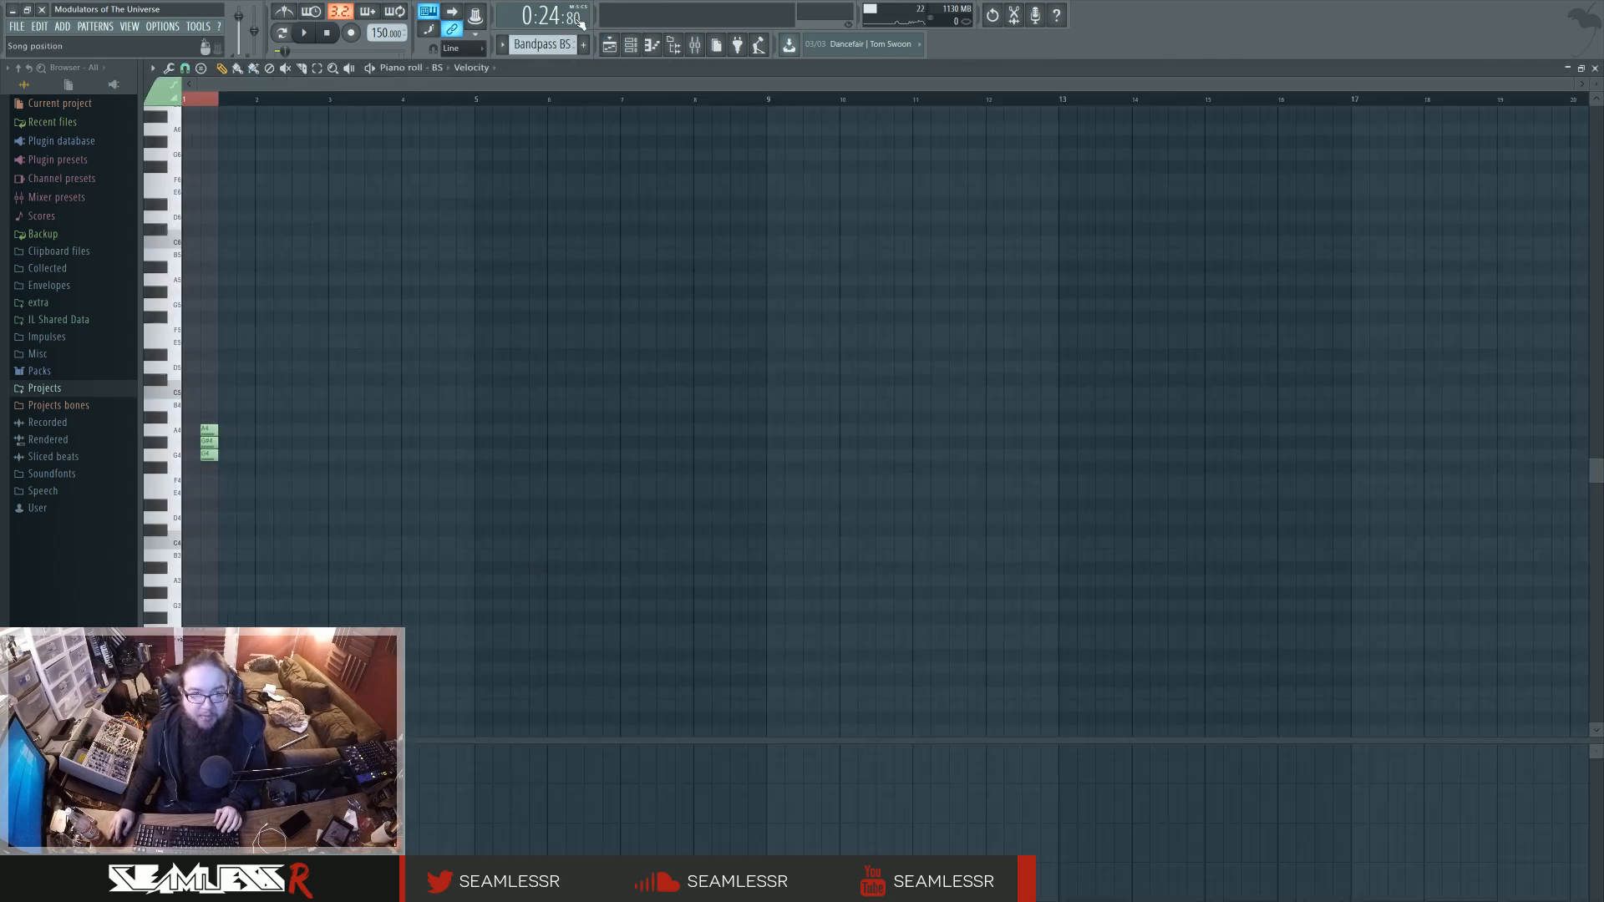
Open Param. EQ 2 inside the BS channel's Patcher and play the song briefly to watch its automated band move.
click(631, 45)
click(763, 531)
click(786, 433)
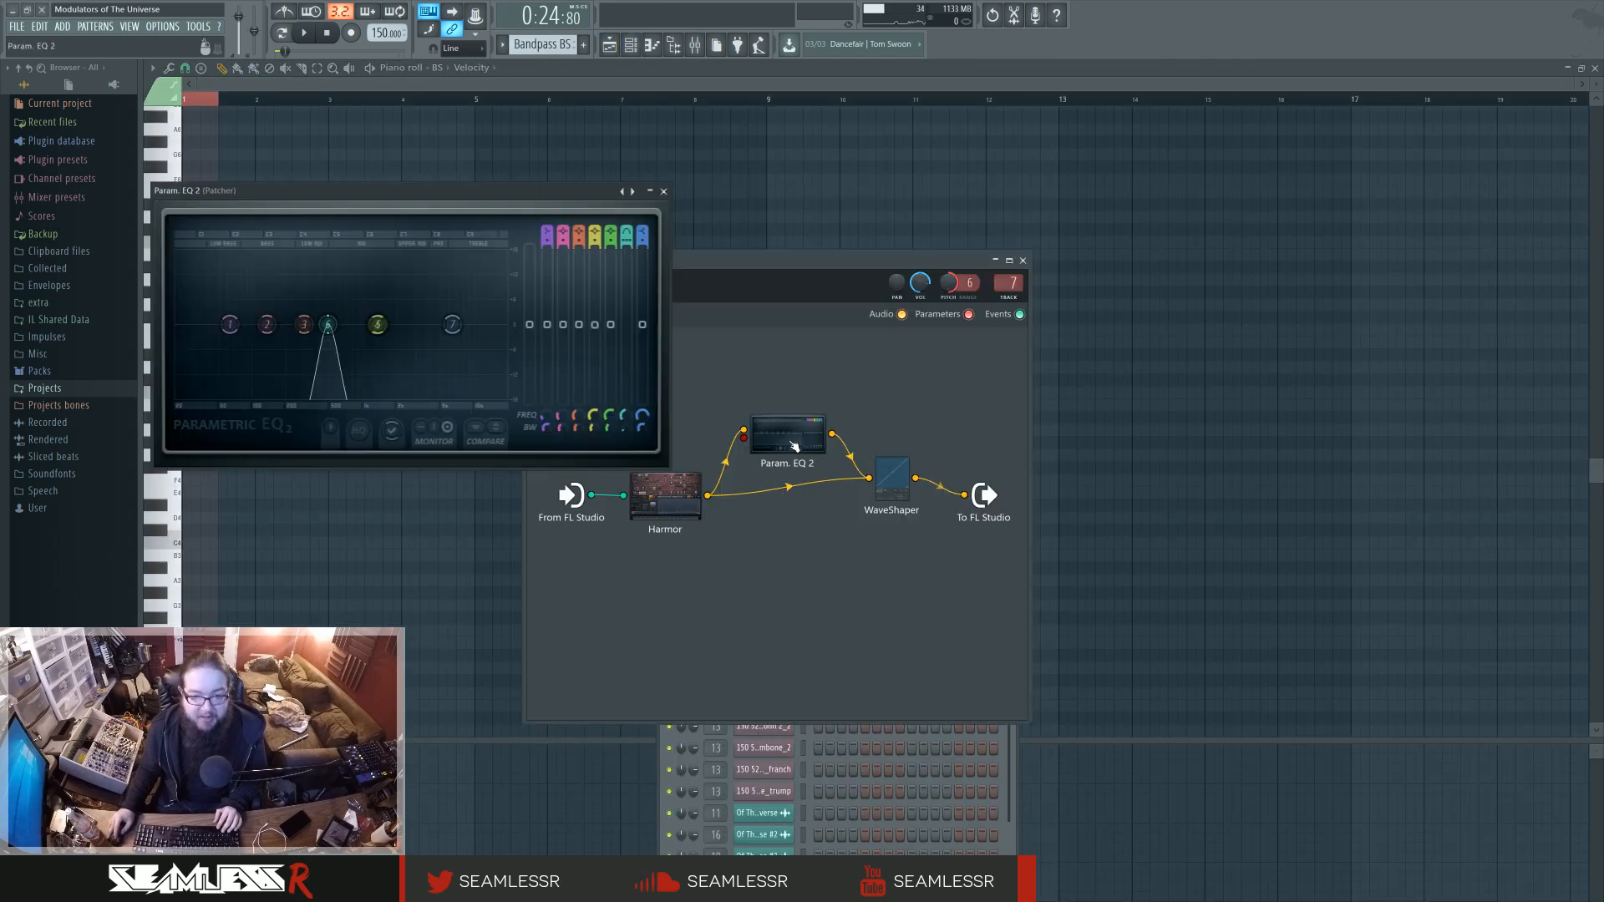
key(space)
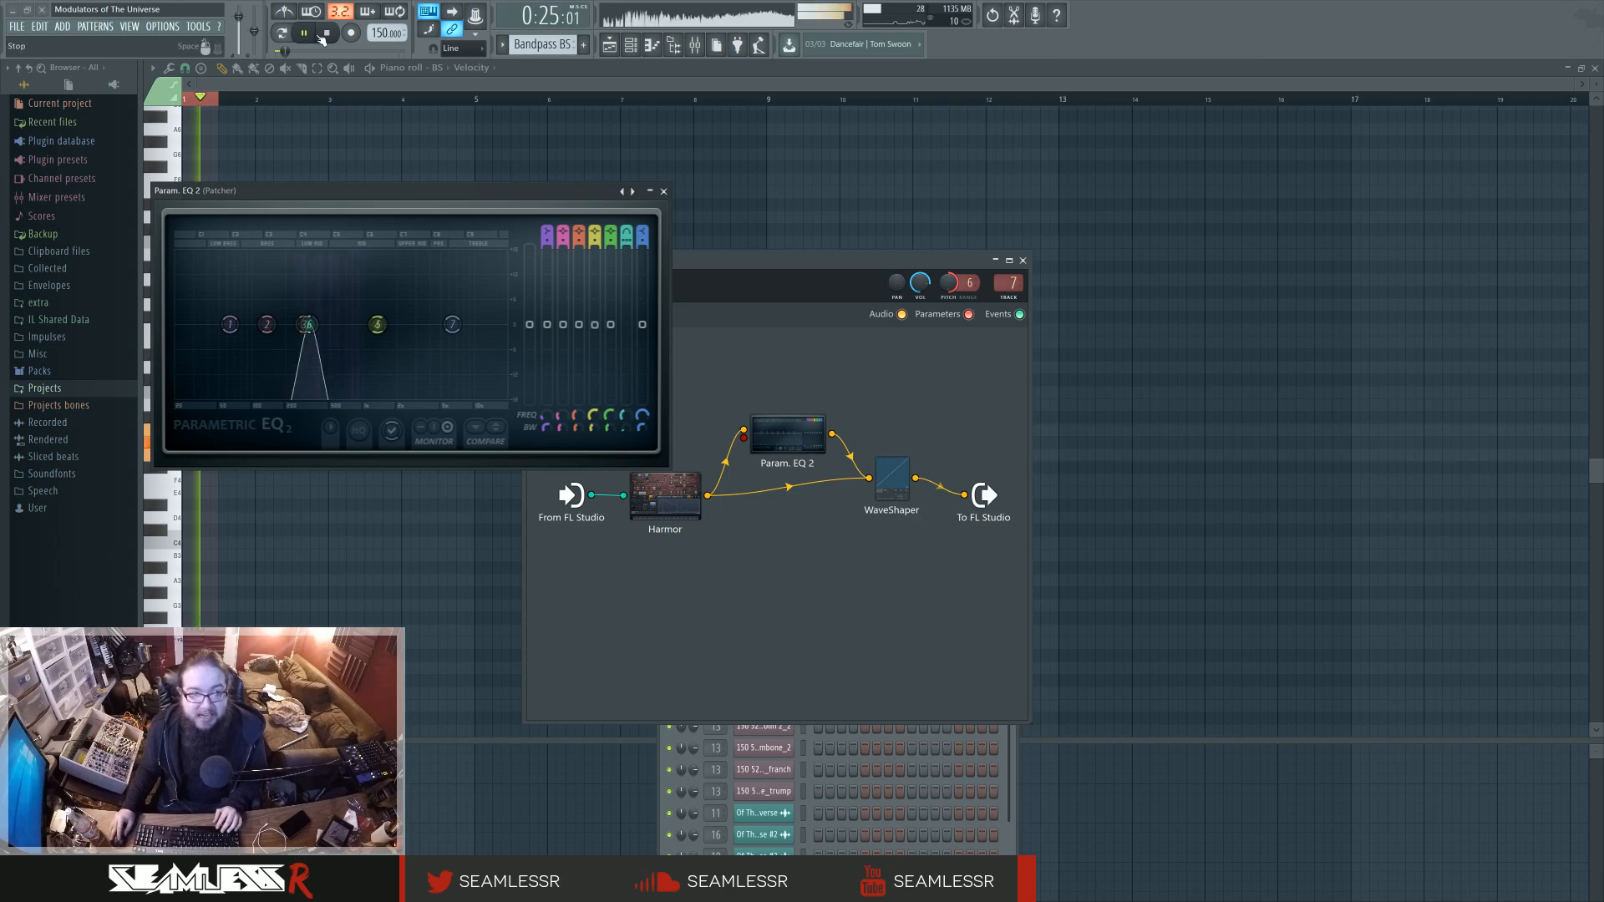
key(space)
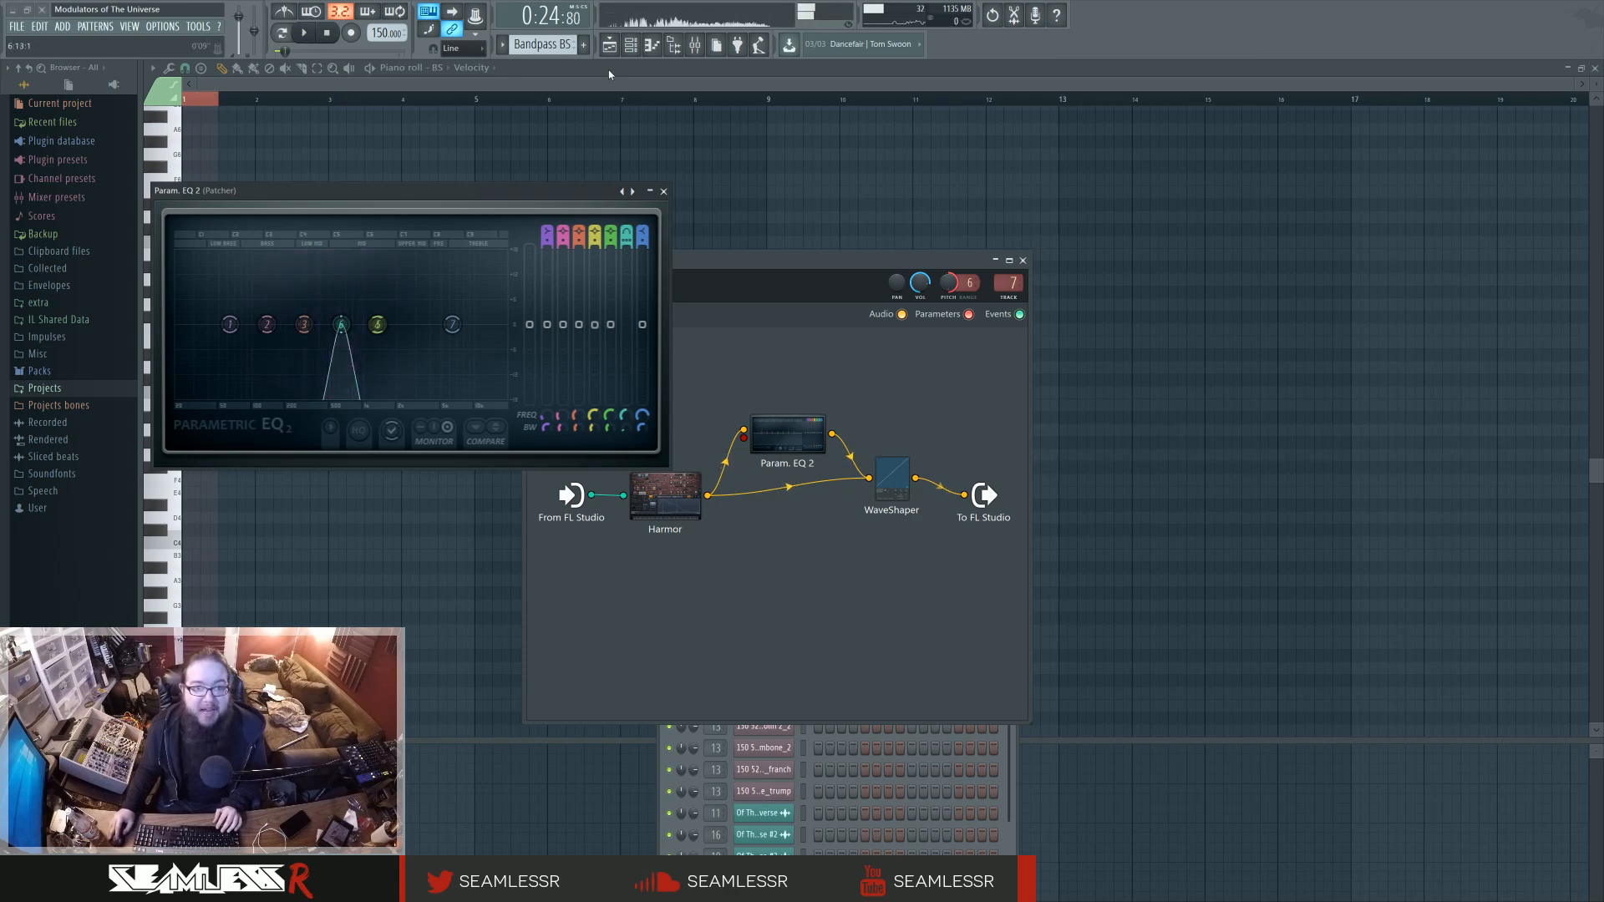
Close the EQ and examine the playlist arrangement from the intro up to the orchestral section, including the muted audio tracks above Track 4.
click(610, 45)
click(663, 191)
scroll(577, 628, down, 5)
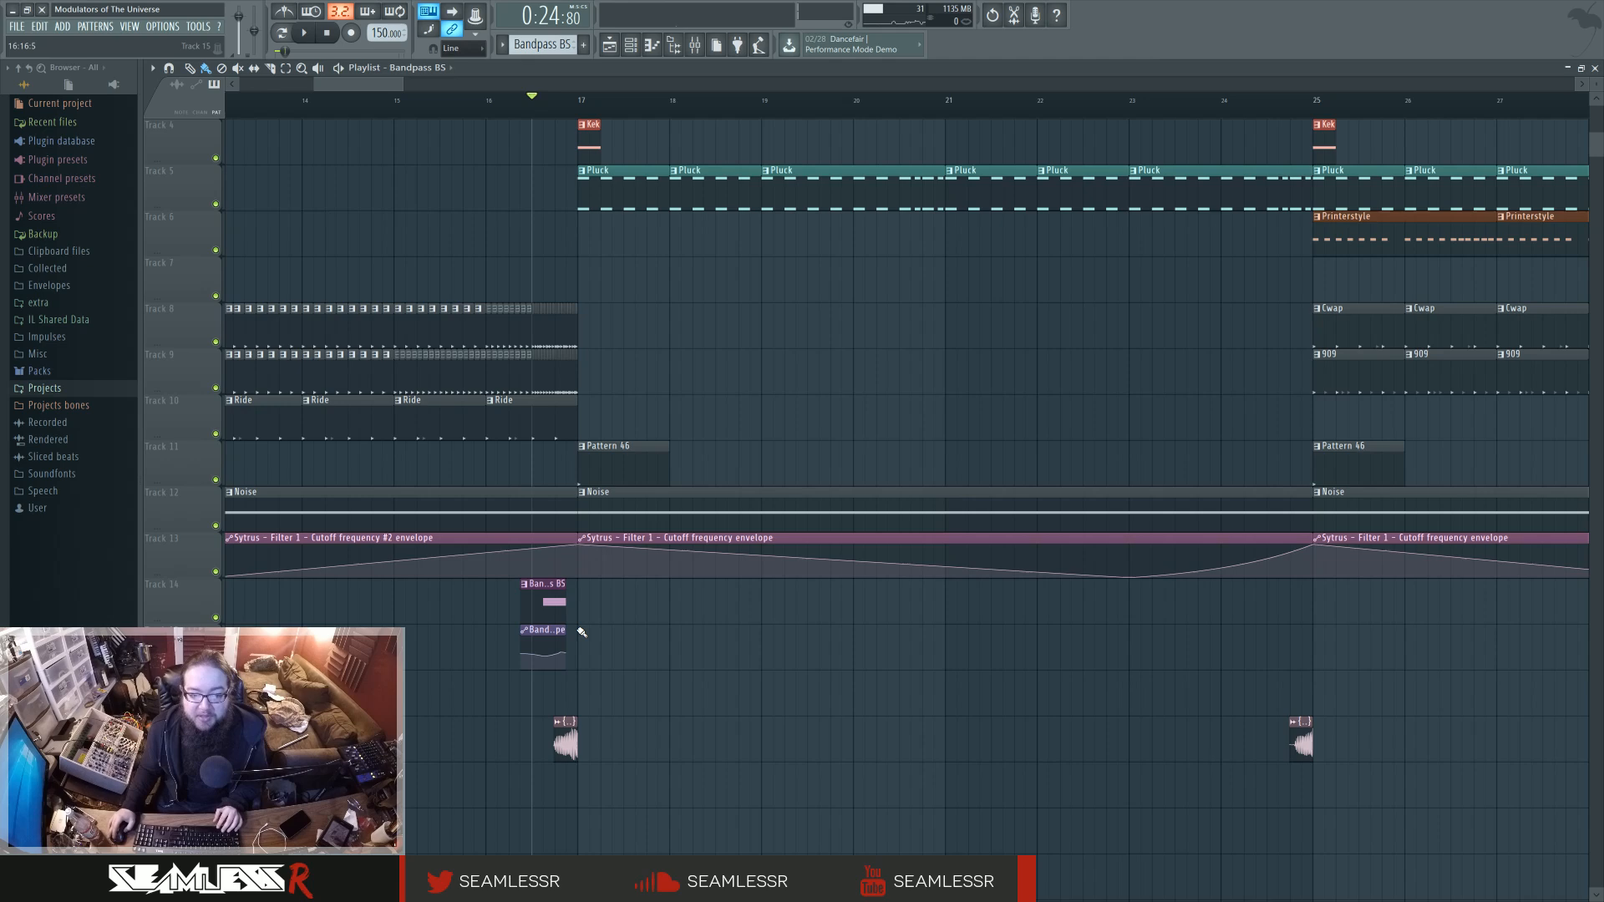
drag(636, 652, 683, 695)
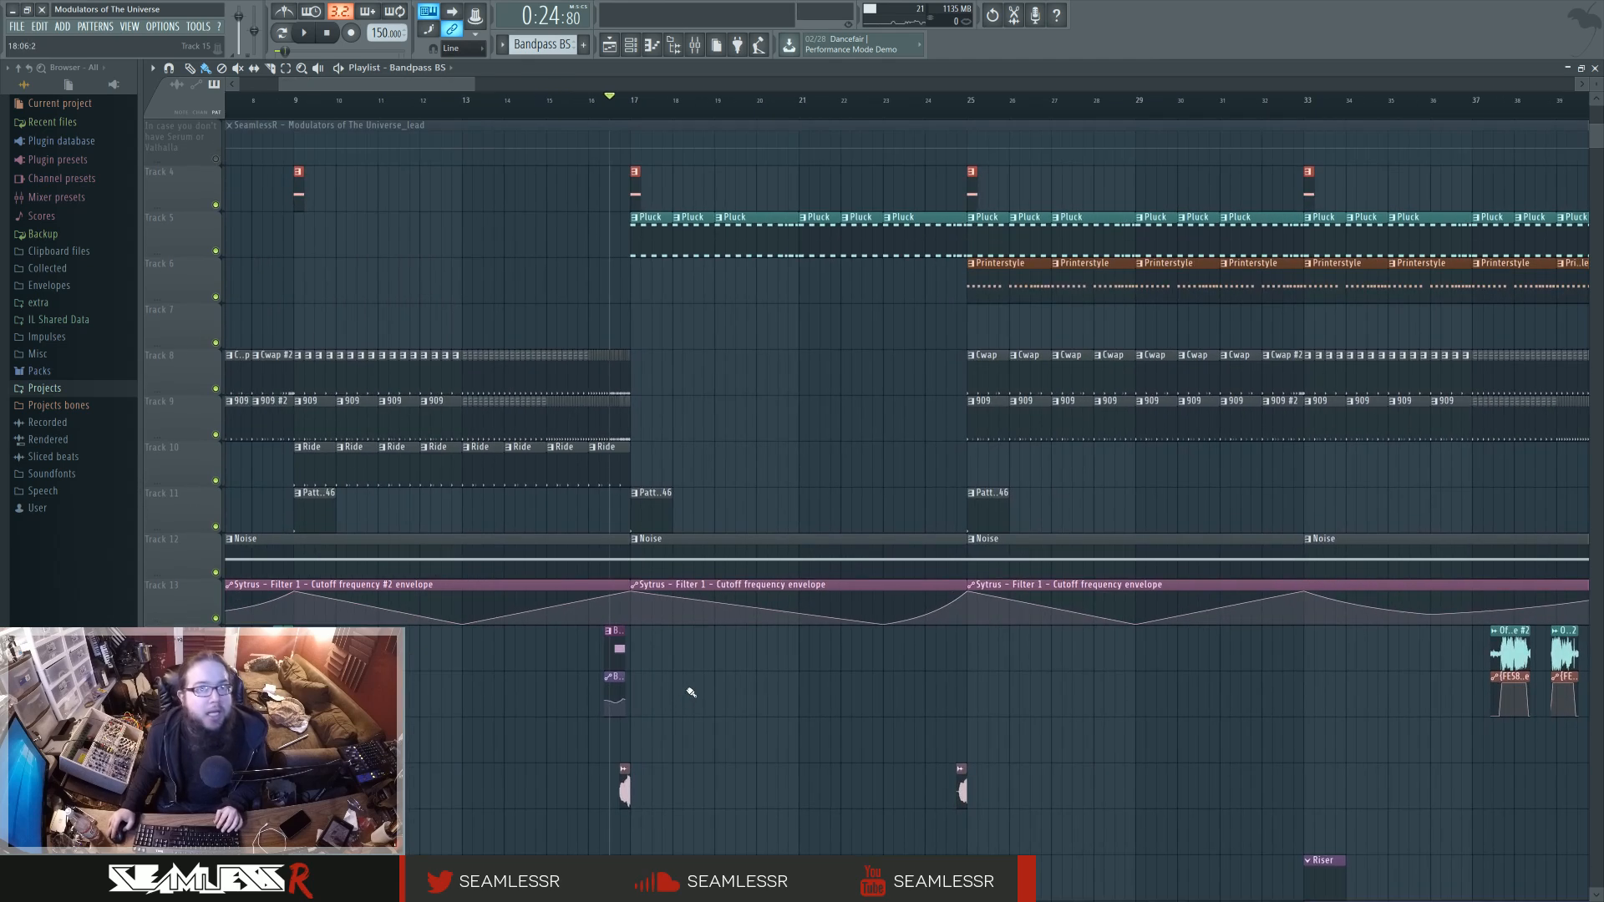
scroll(691, 692, down, 6)
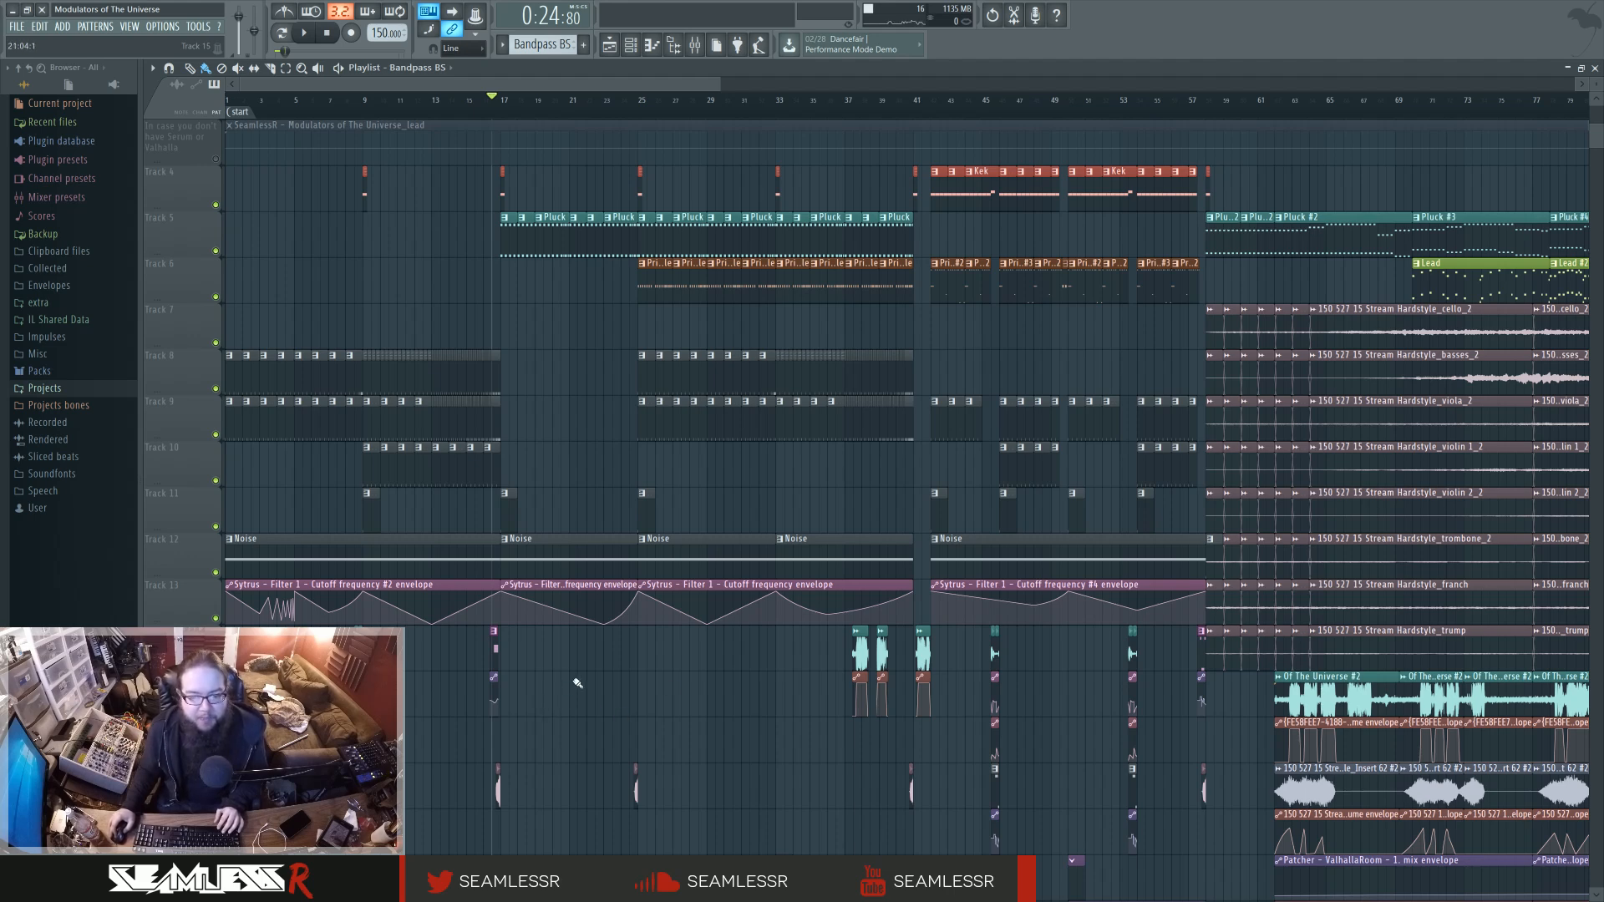
drag(567, 686, 540, 611)
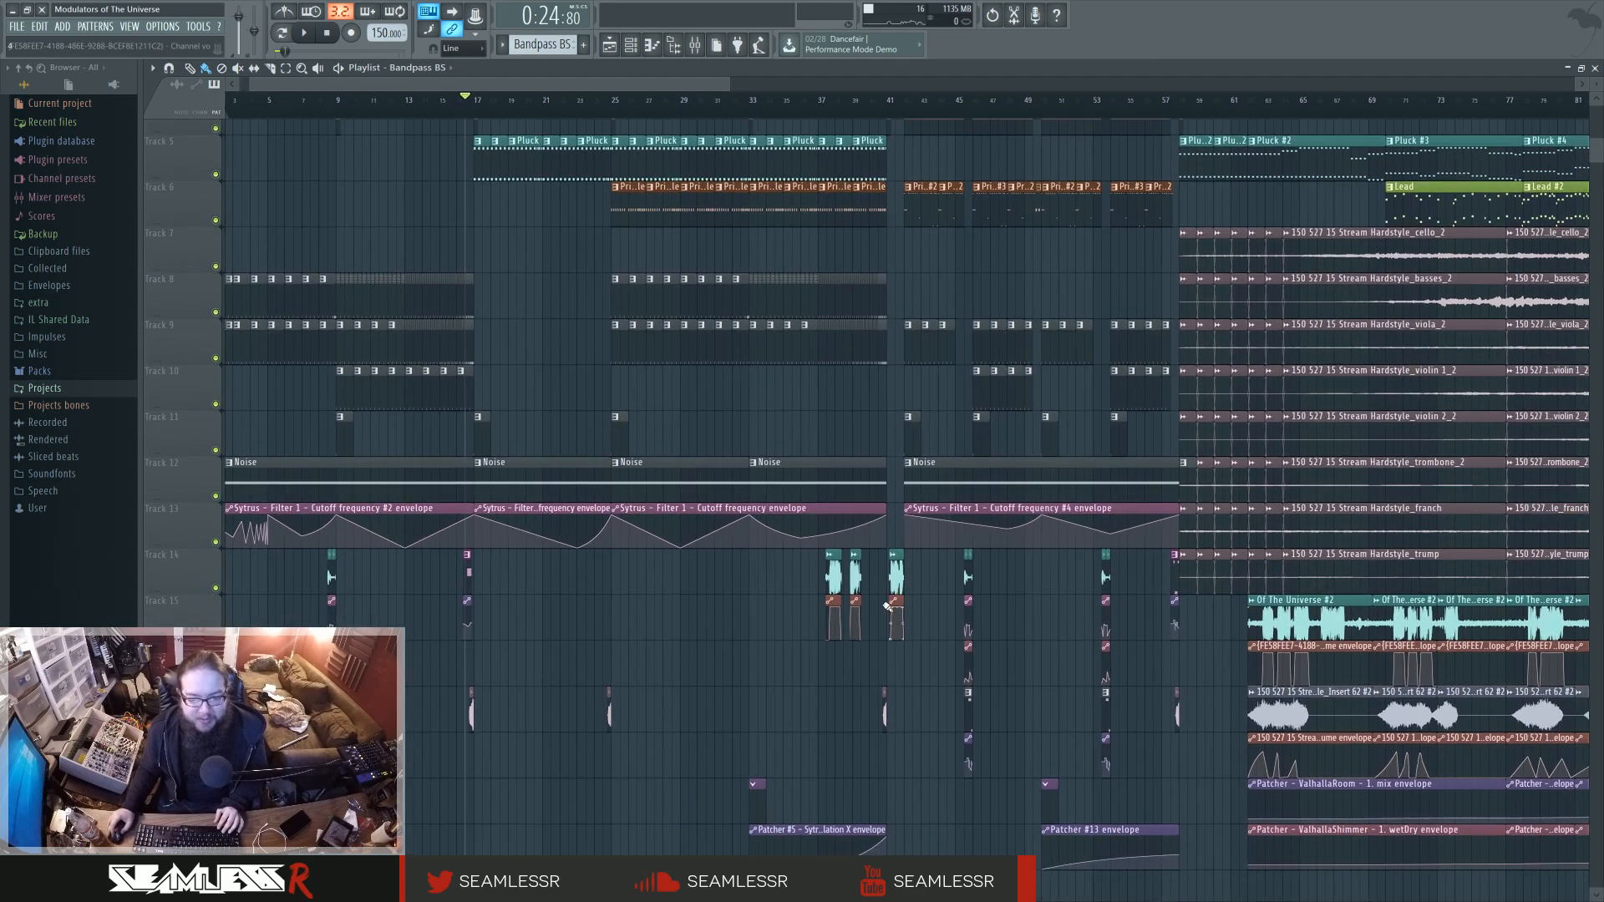
drag(633, 625, 738, 779)
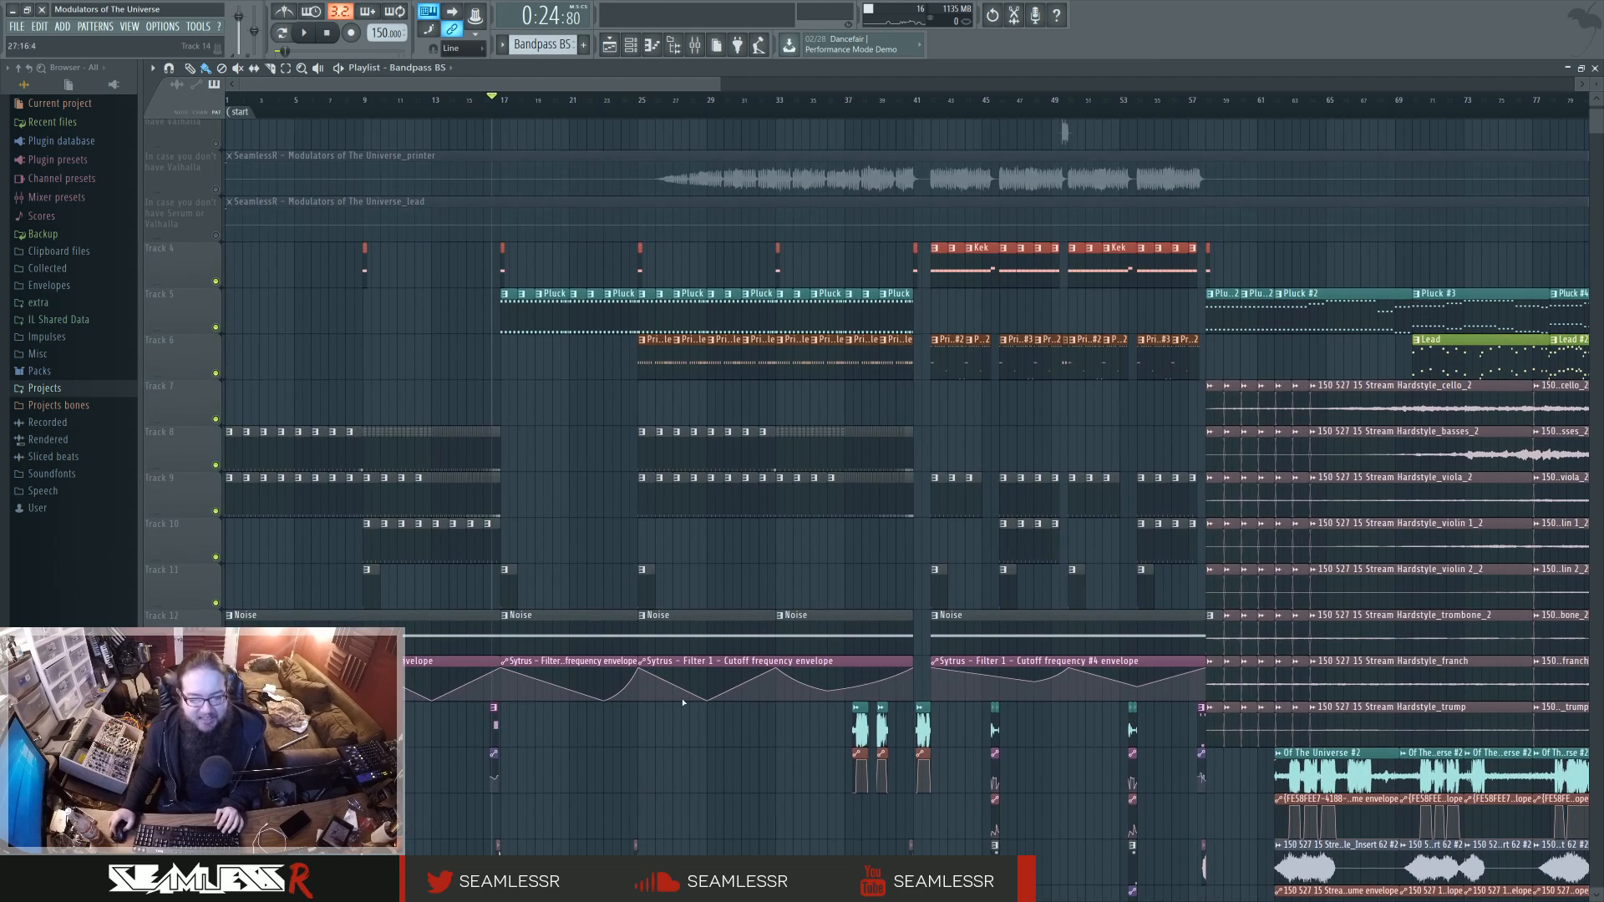
drag(803, 204, 709, 217)
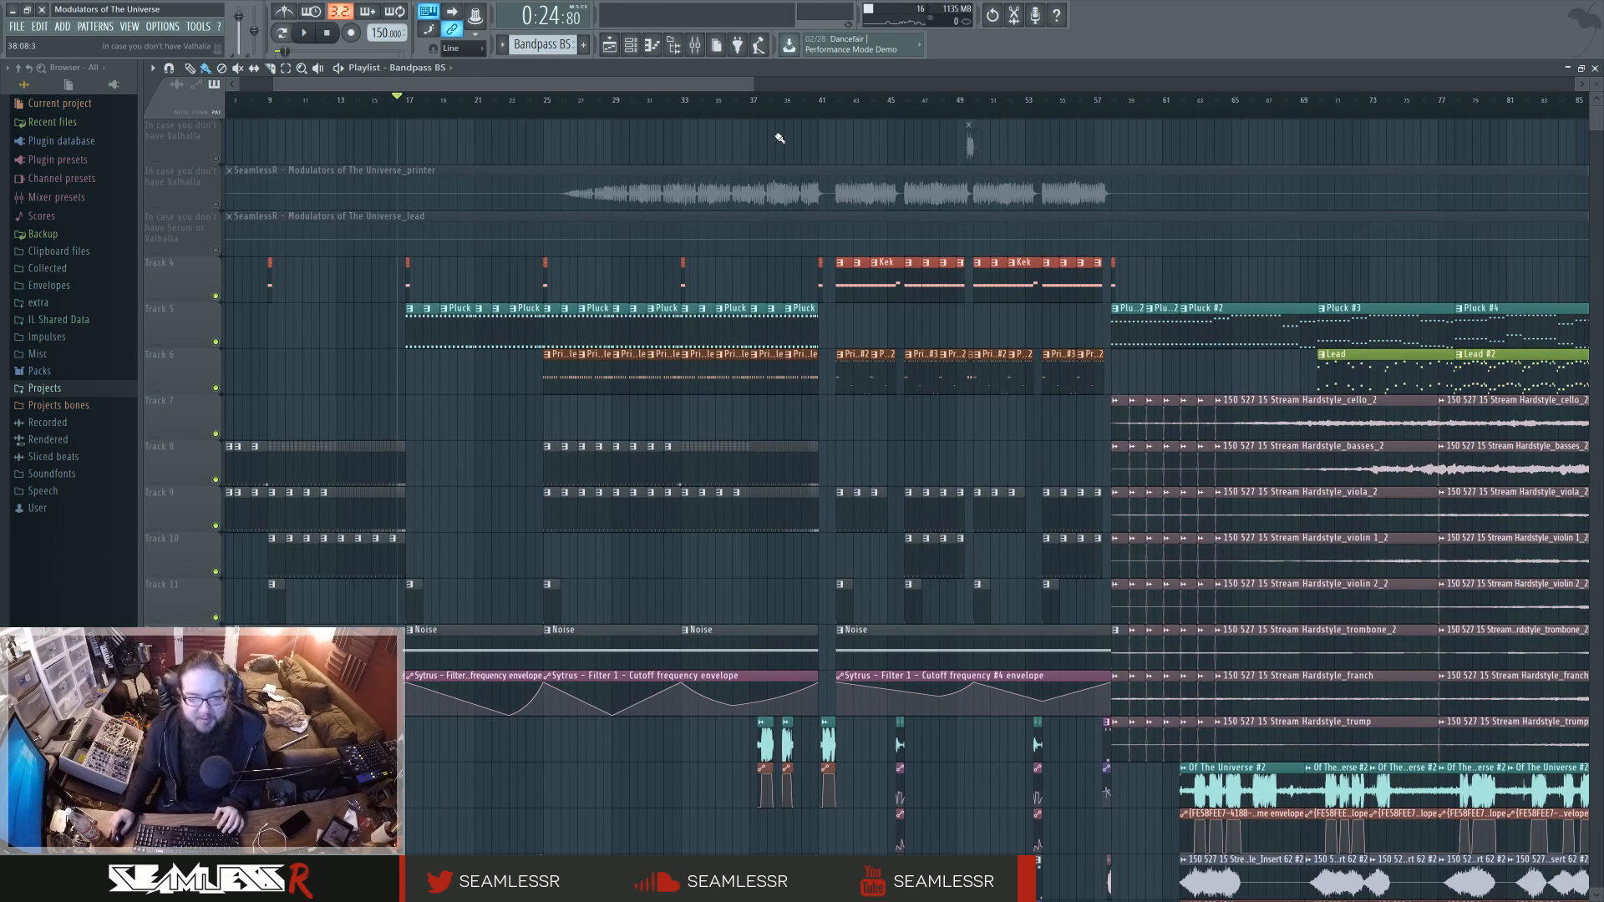
Audition the section from bar 42, where the Kek and Printerstyle #2 clips start, and stop playback.
drag(781, 116, 838, 107)
key(space)
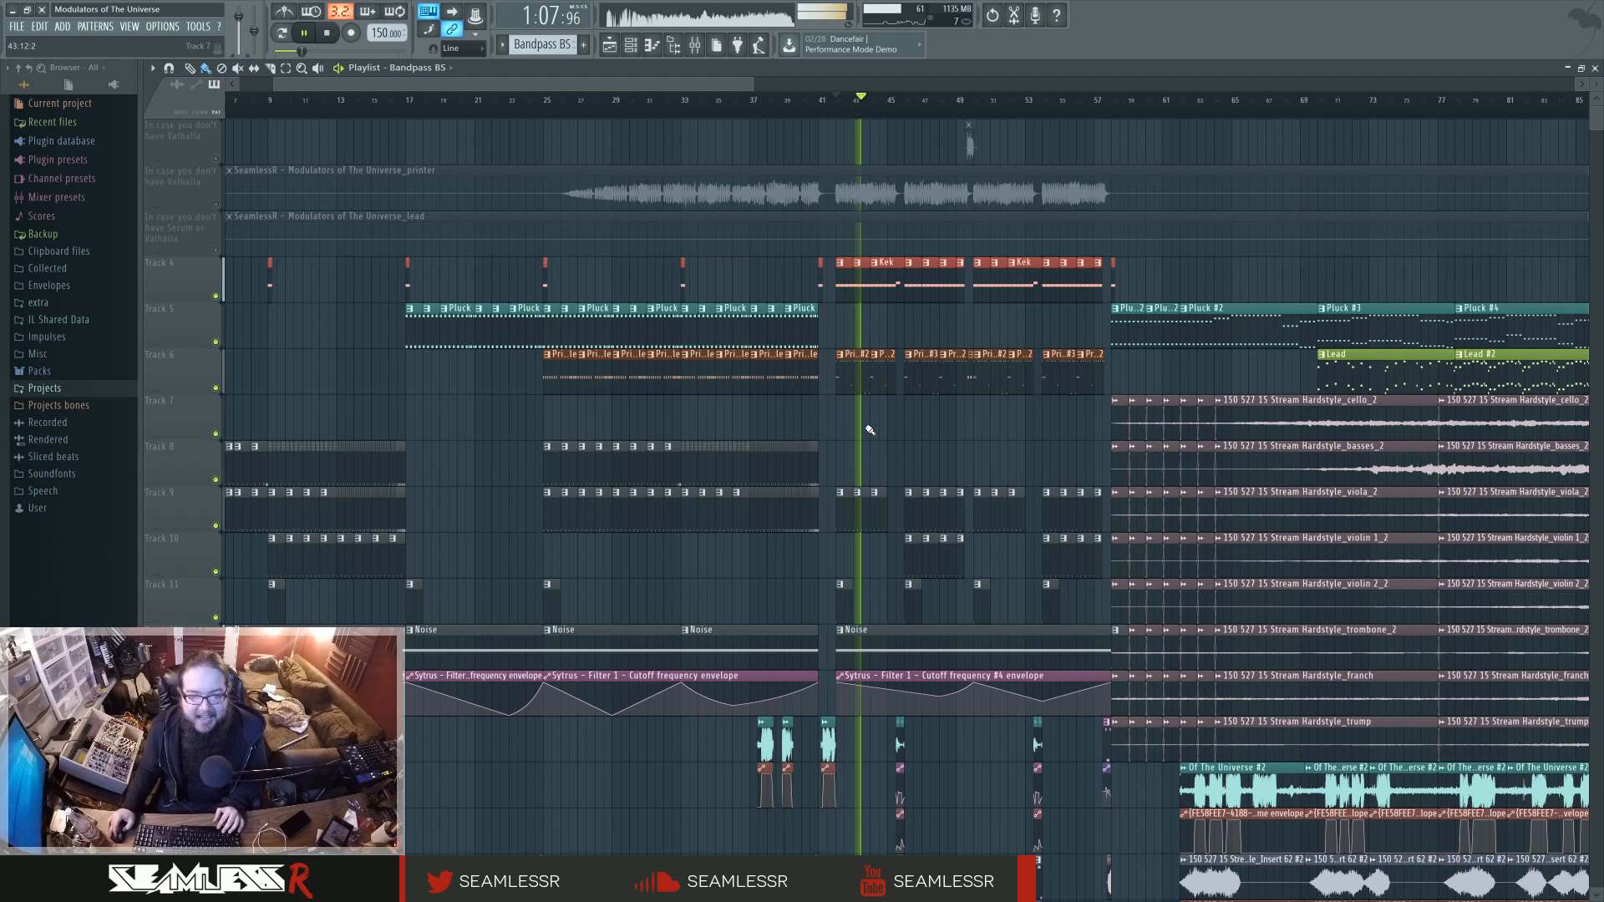
key(space)
Open the Printerstyle #2 pattern's notes, play it on its own in pattern mode, and stop with the channel rack showing.
double_click(851, 385)
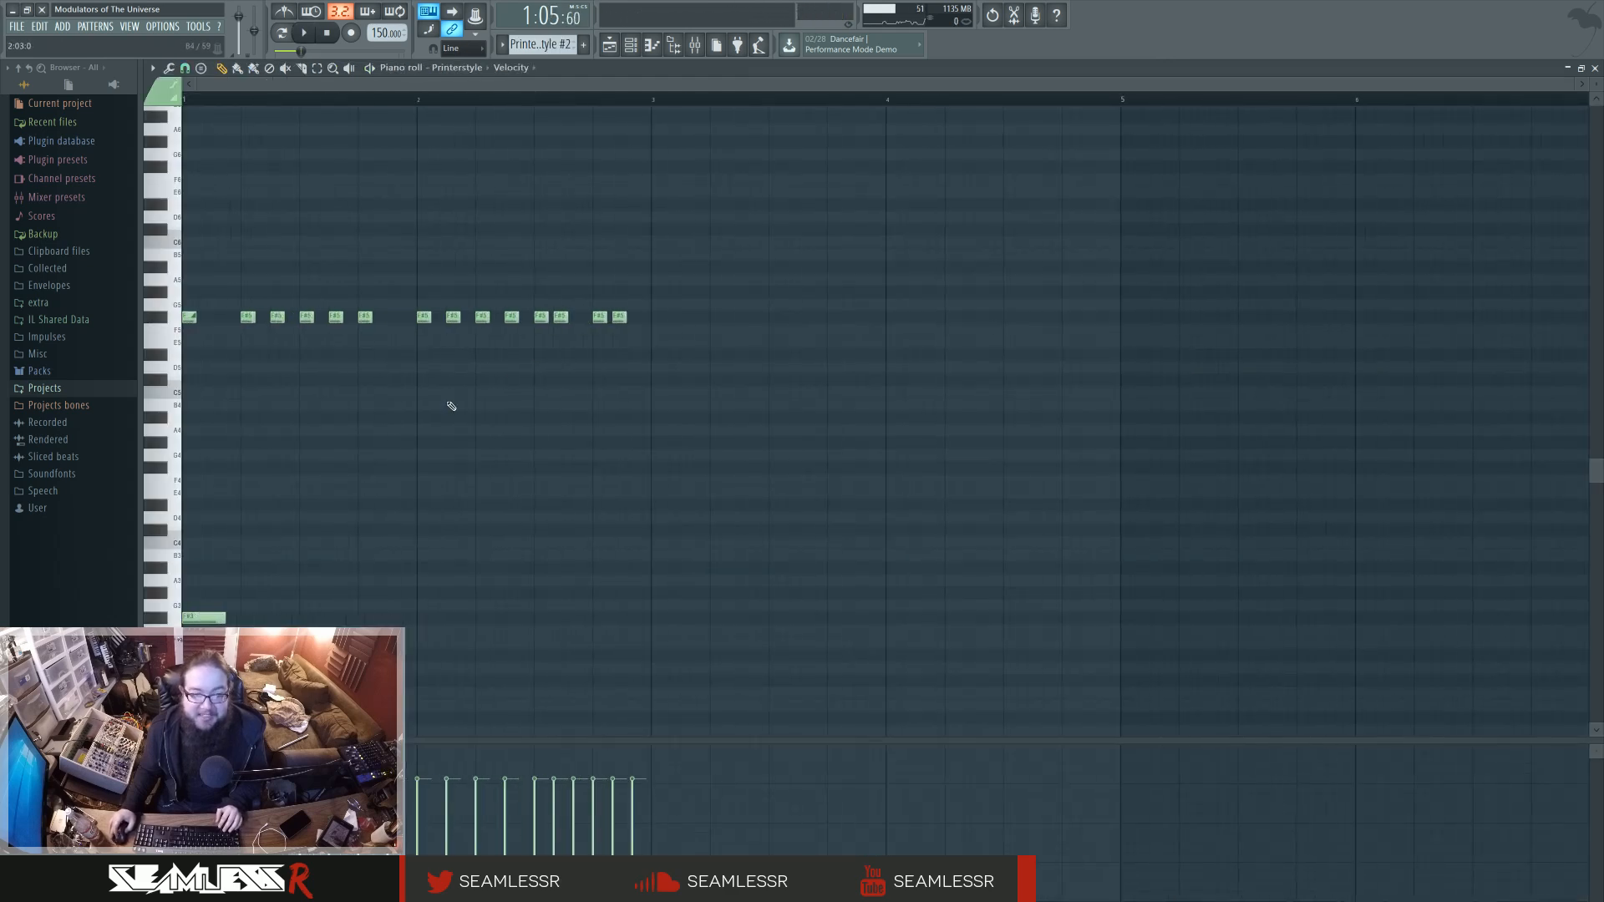
click(282, 35)
key(space)
scroll(534, 401, up, 2)
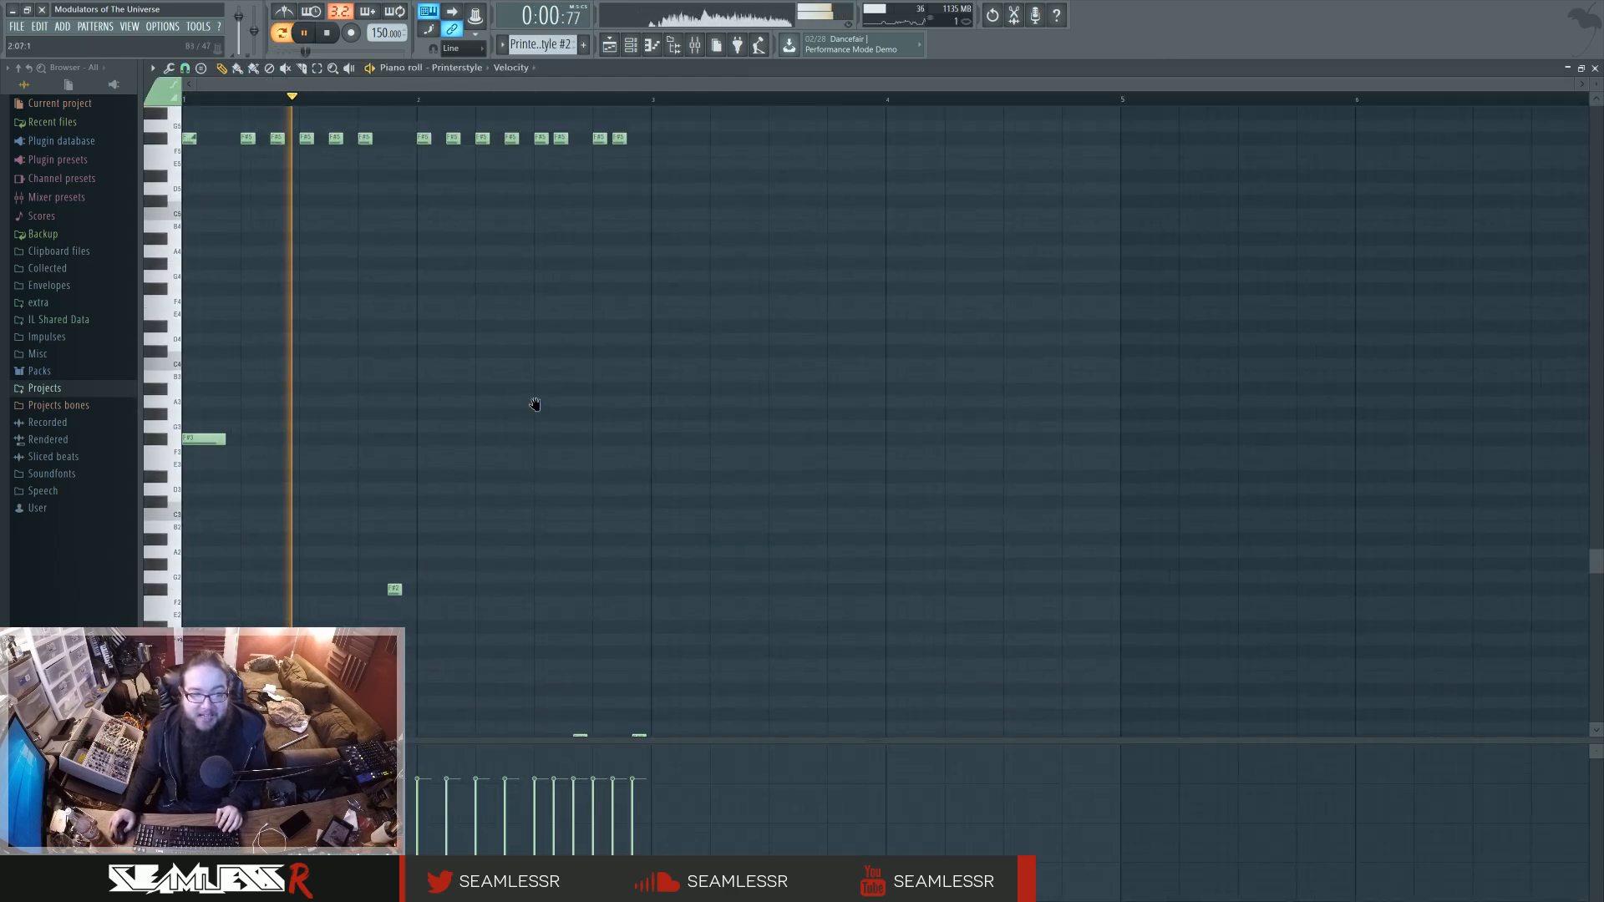
click(610, 46)
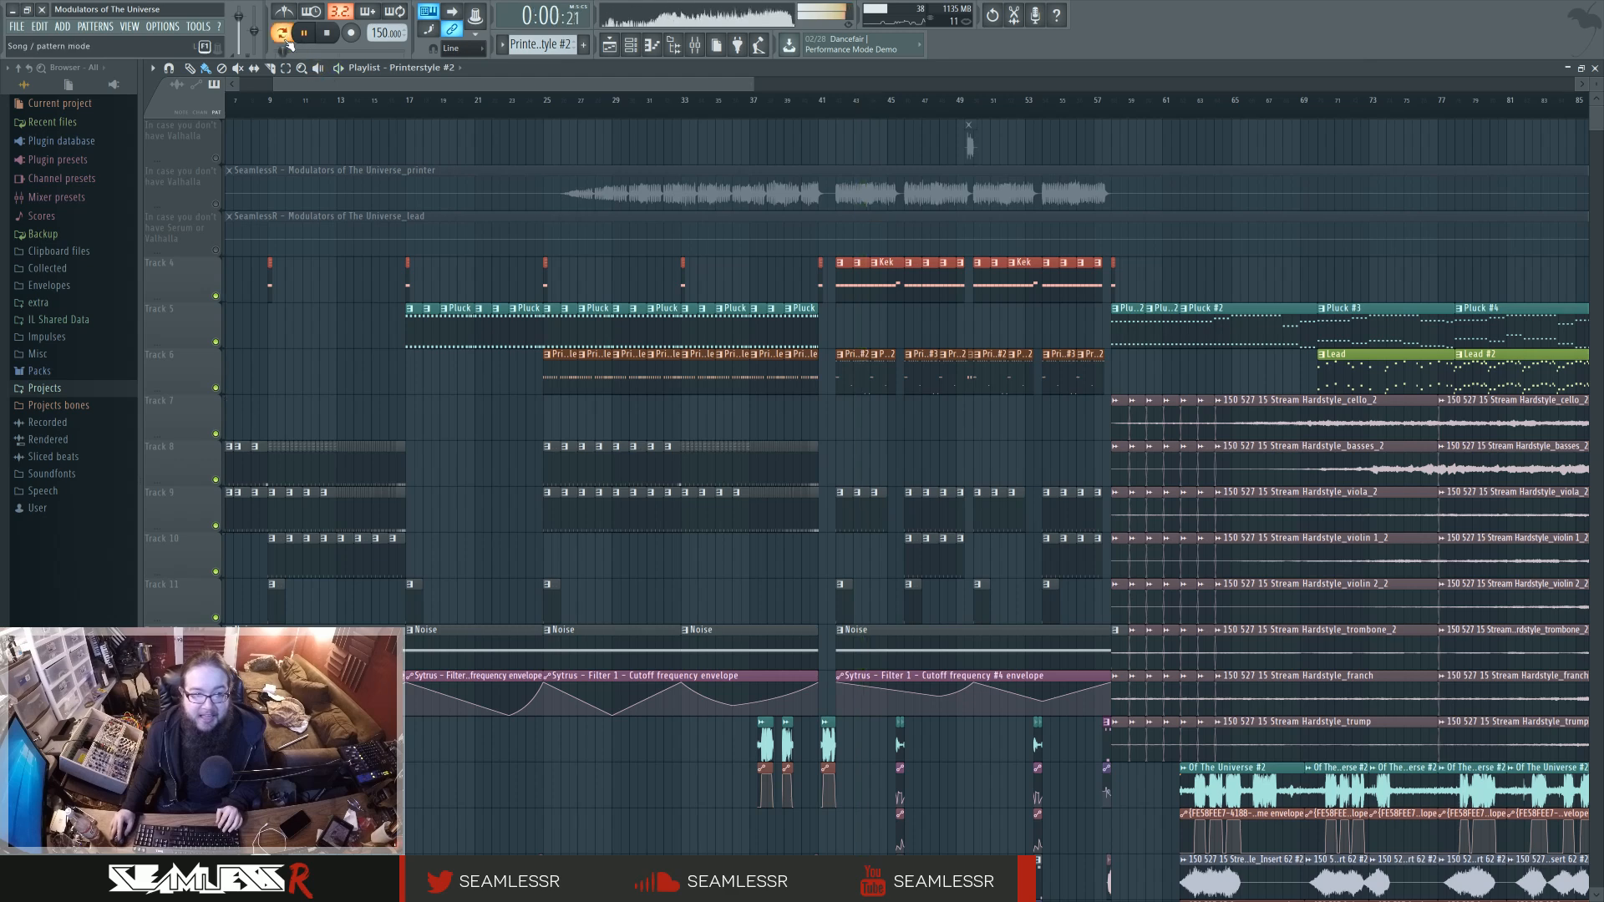
click(634, 49)
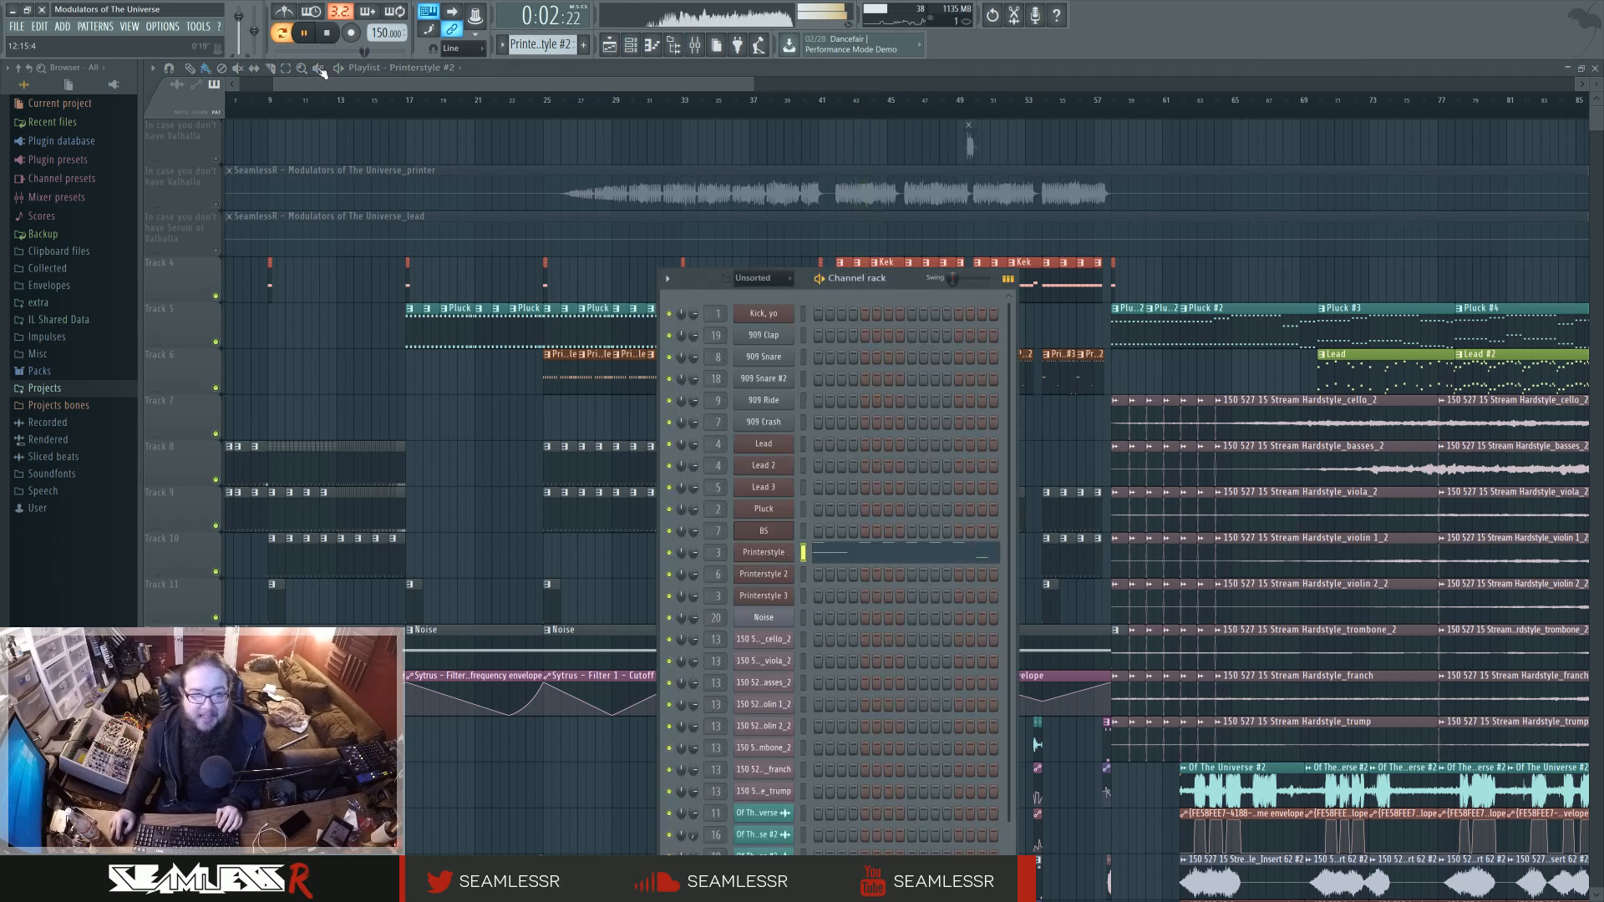
key(space)
Open the Printerstyle channel's Patcher, widen its window to examine the full effect routing, and close it.
click(779, 558)
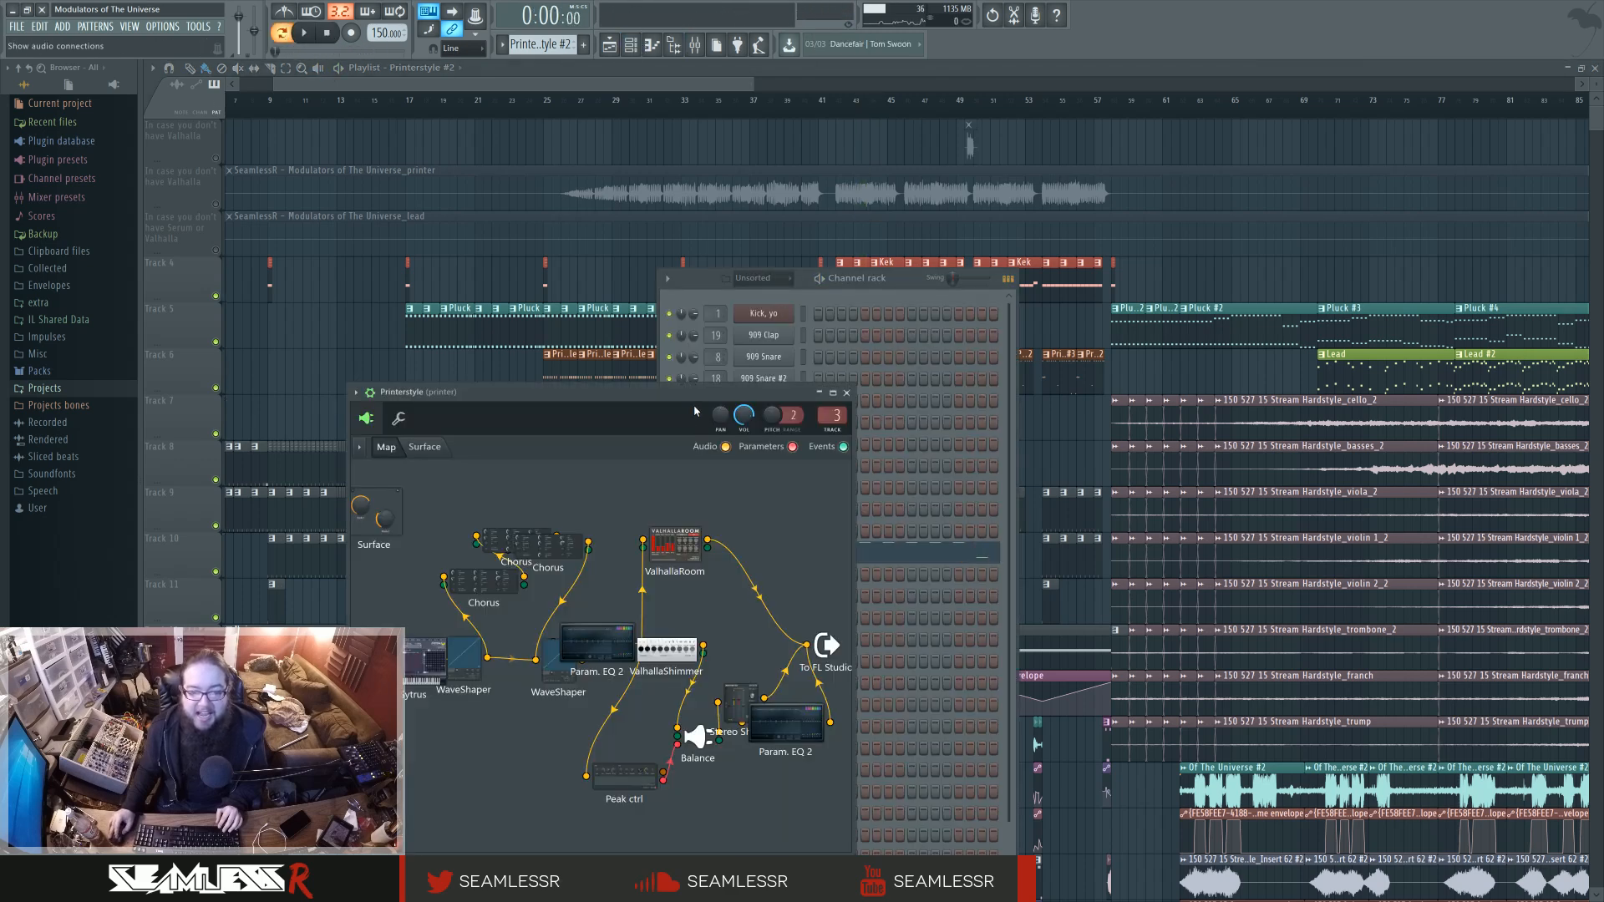
drag(694, 410, 804, 221)
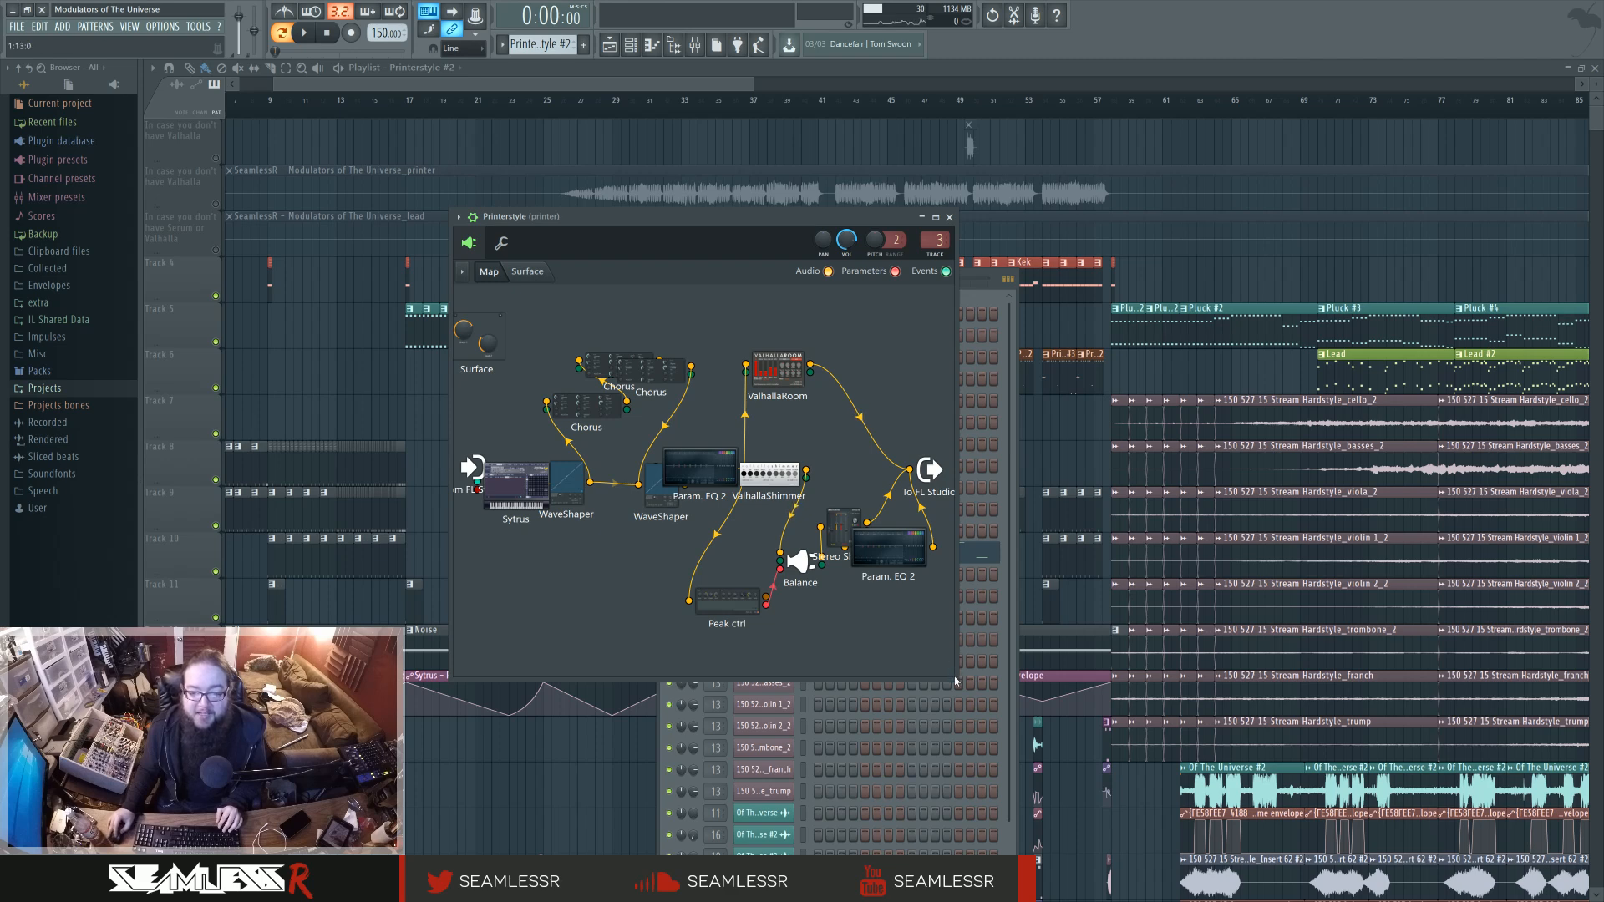
drag(957, 684, 1525, 659)
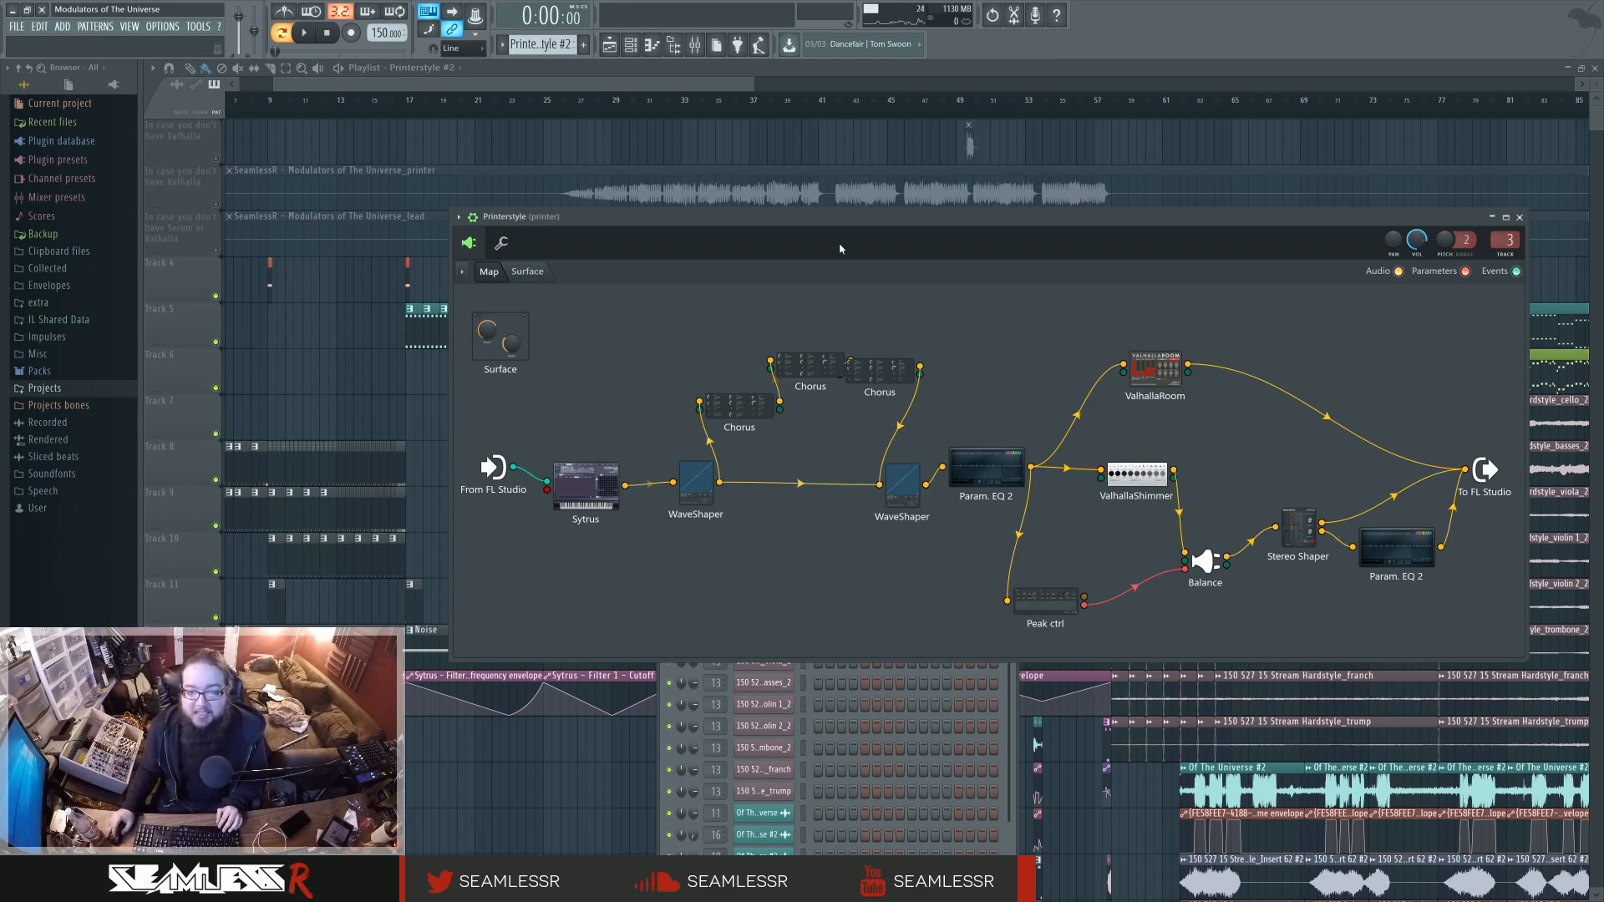
drag(847, 220, 749, 342)
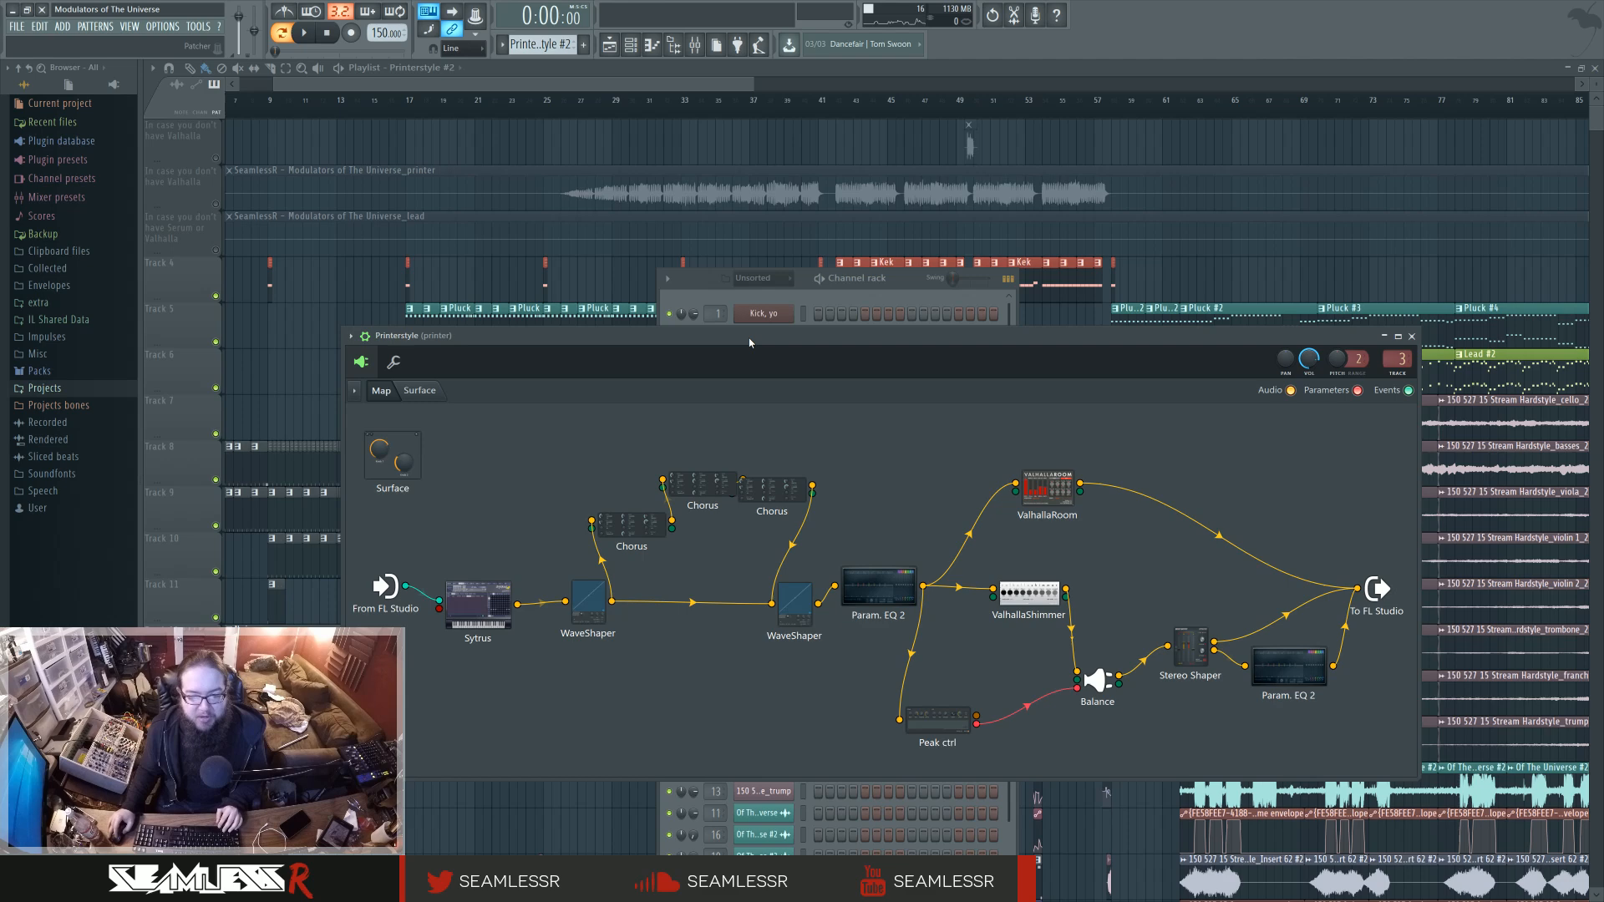
click(1413, 338)
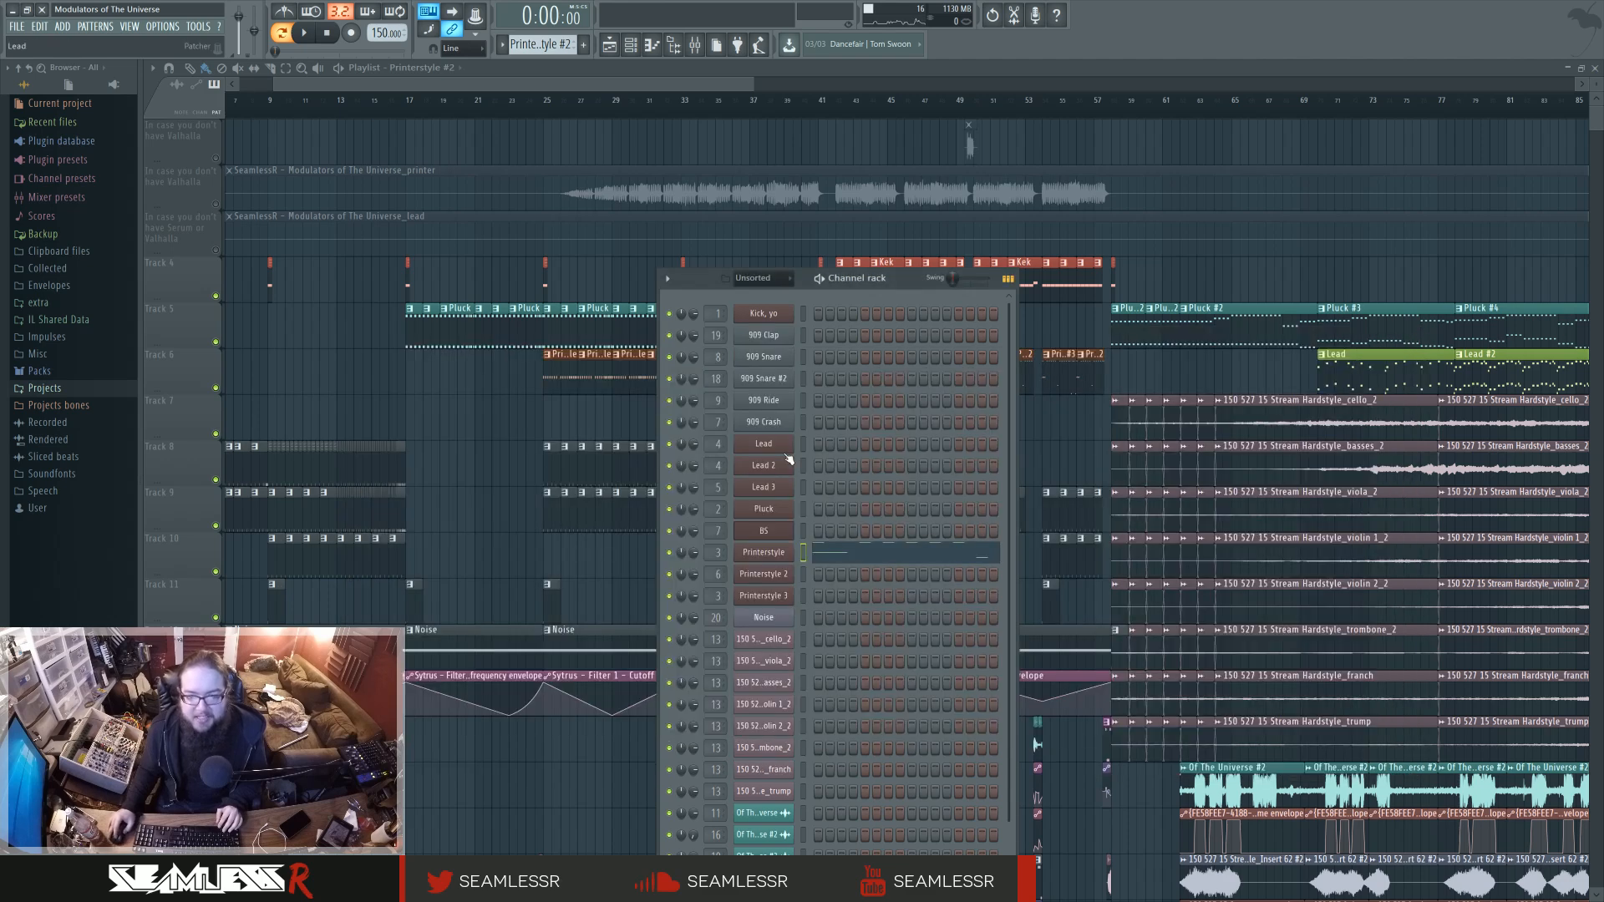
Reopen the Printerstyle #2 notes and audition the Printerstyle sound on single piano-roll keys from the low range up to F#5.
click(857, 555)
scroll(165, 621, down, 1)
click(164, 613)
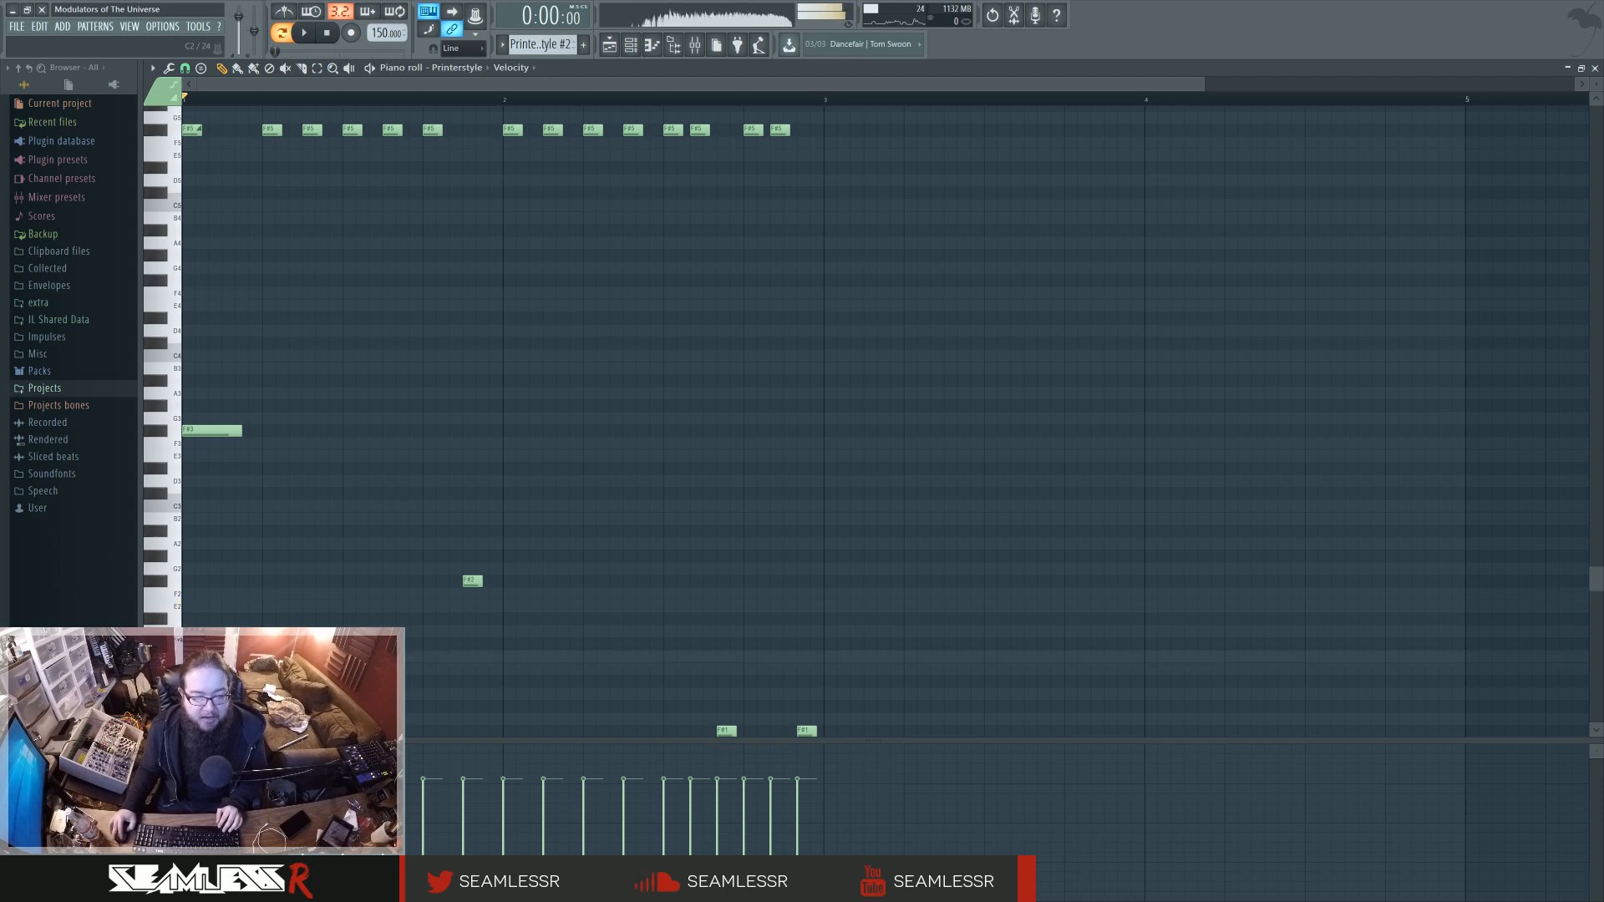
click(176, 457)
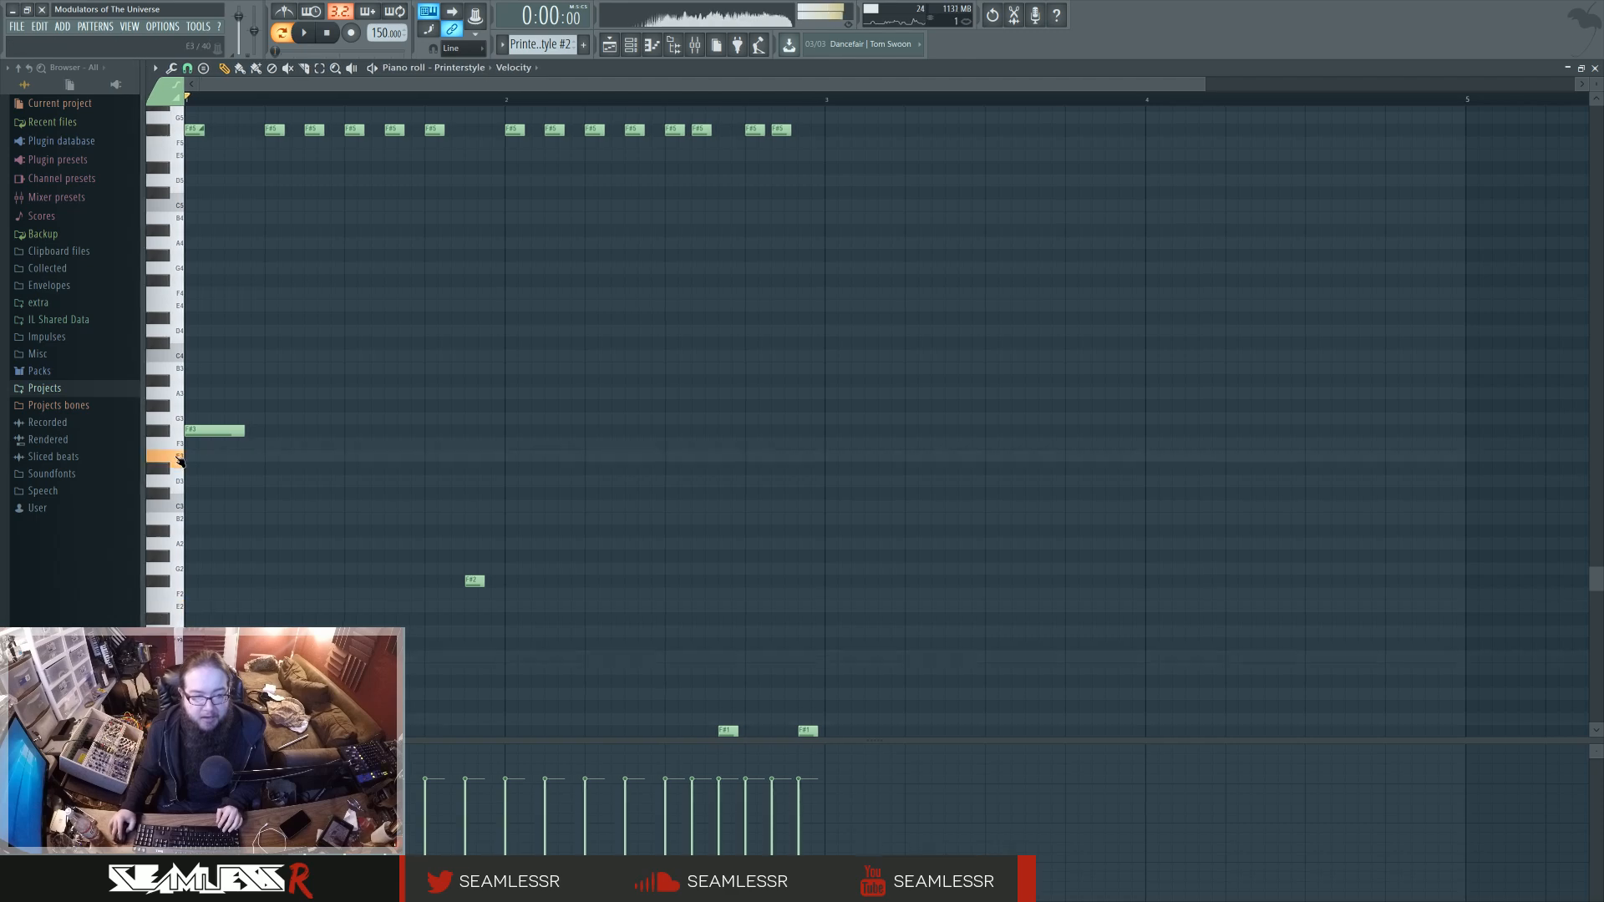
click(178, 394)
click(180, 415)
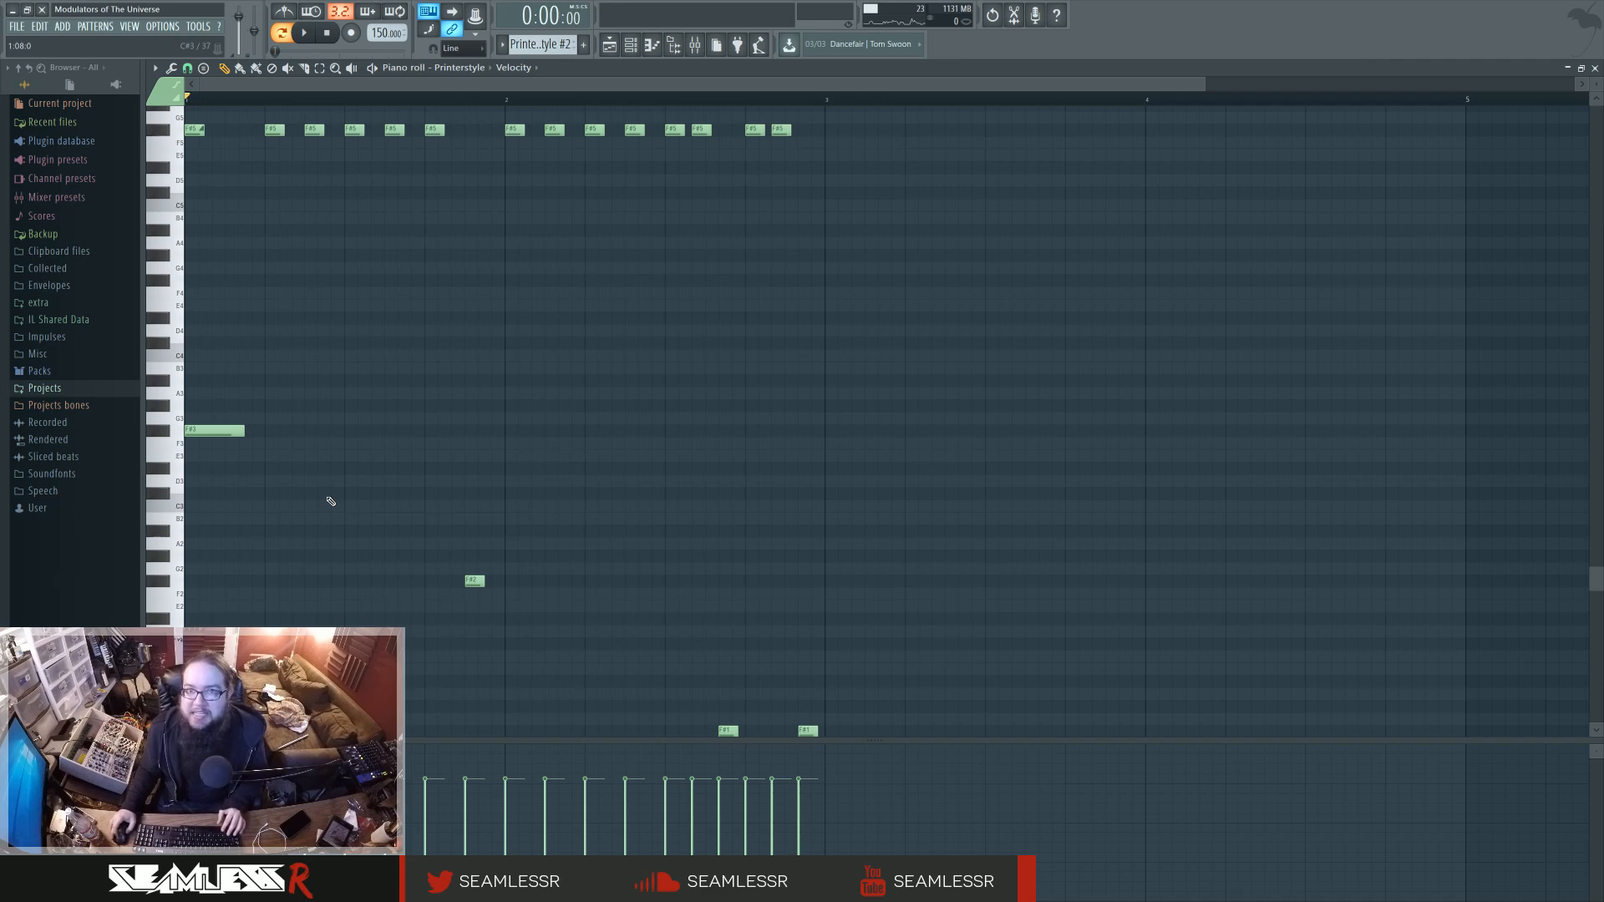
scroll(326, 489, up, 3)
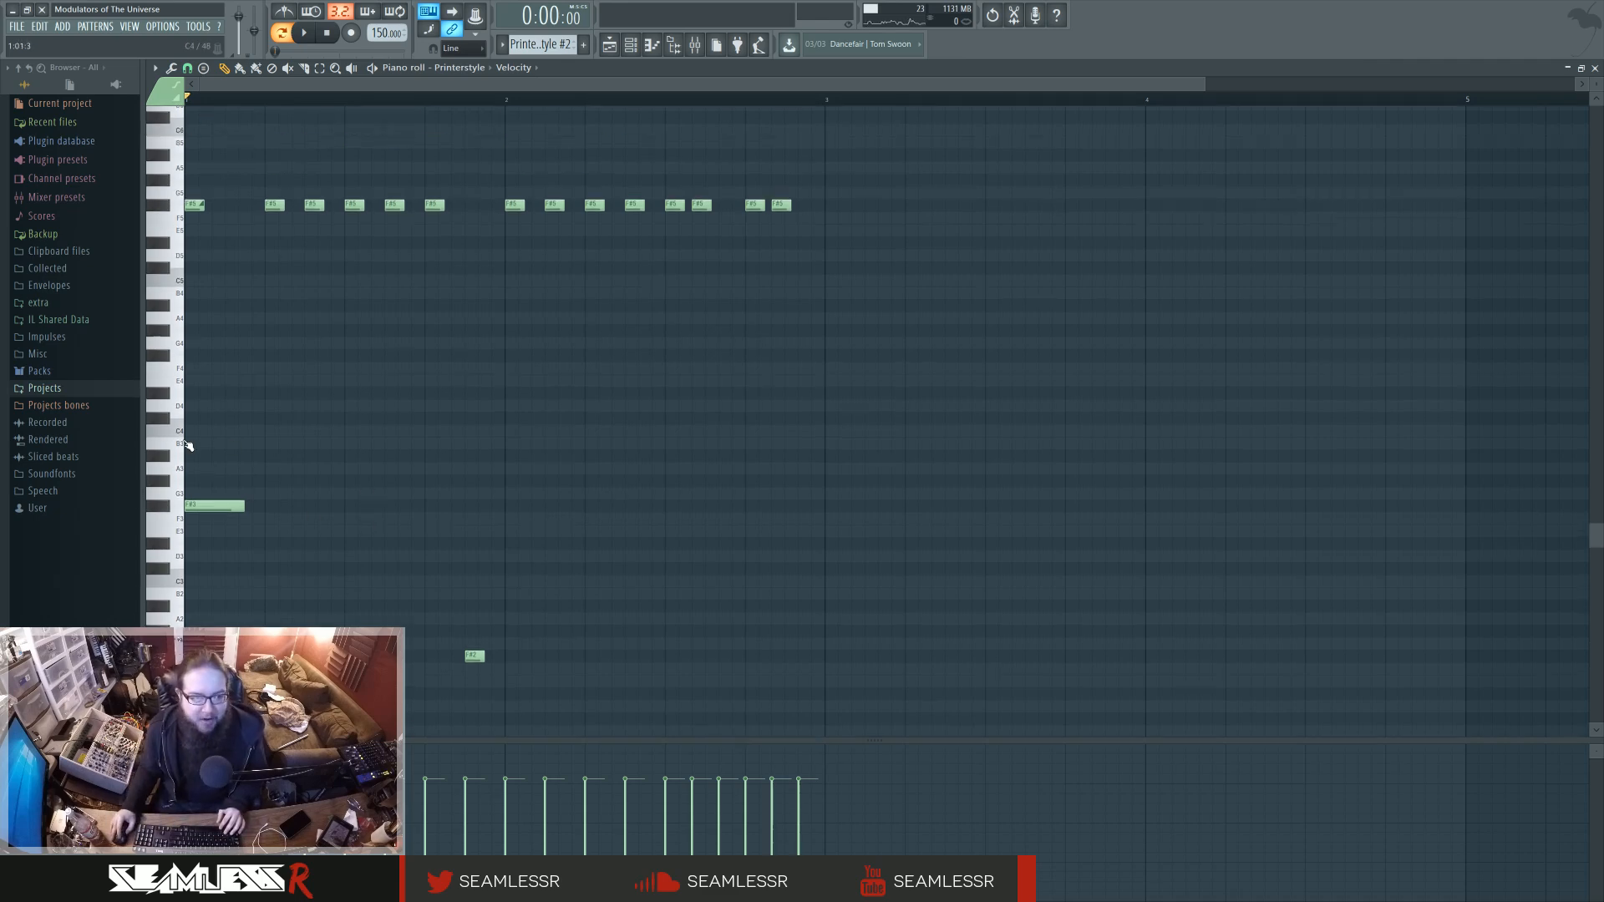
drag(181, 442, 169, 209)
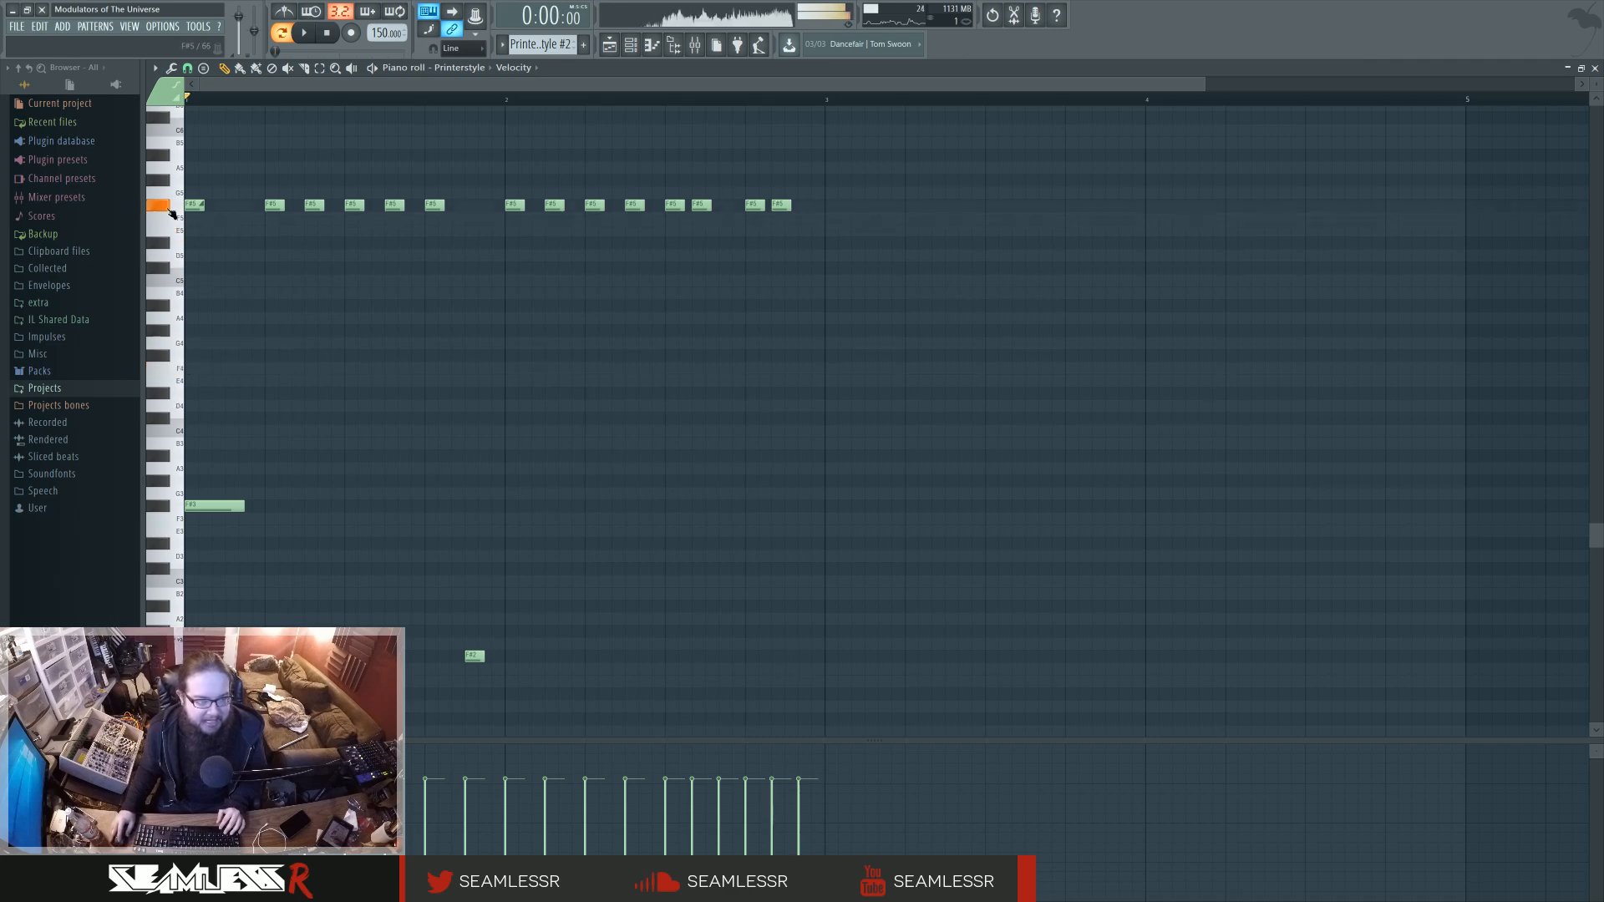
click(172, 210)
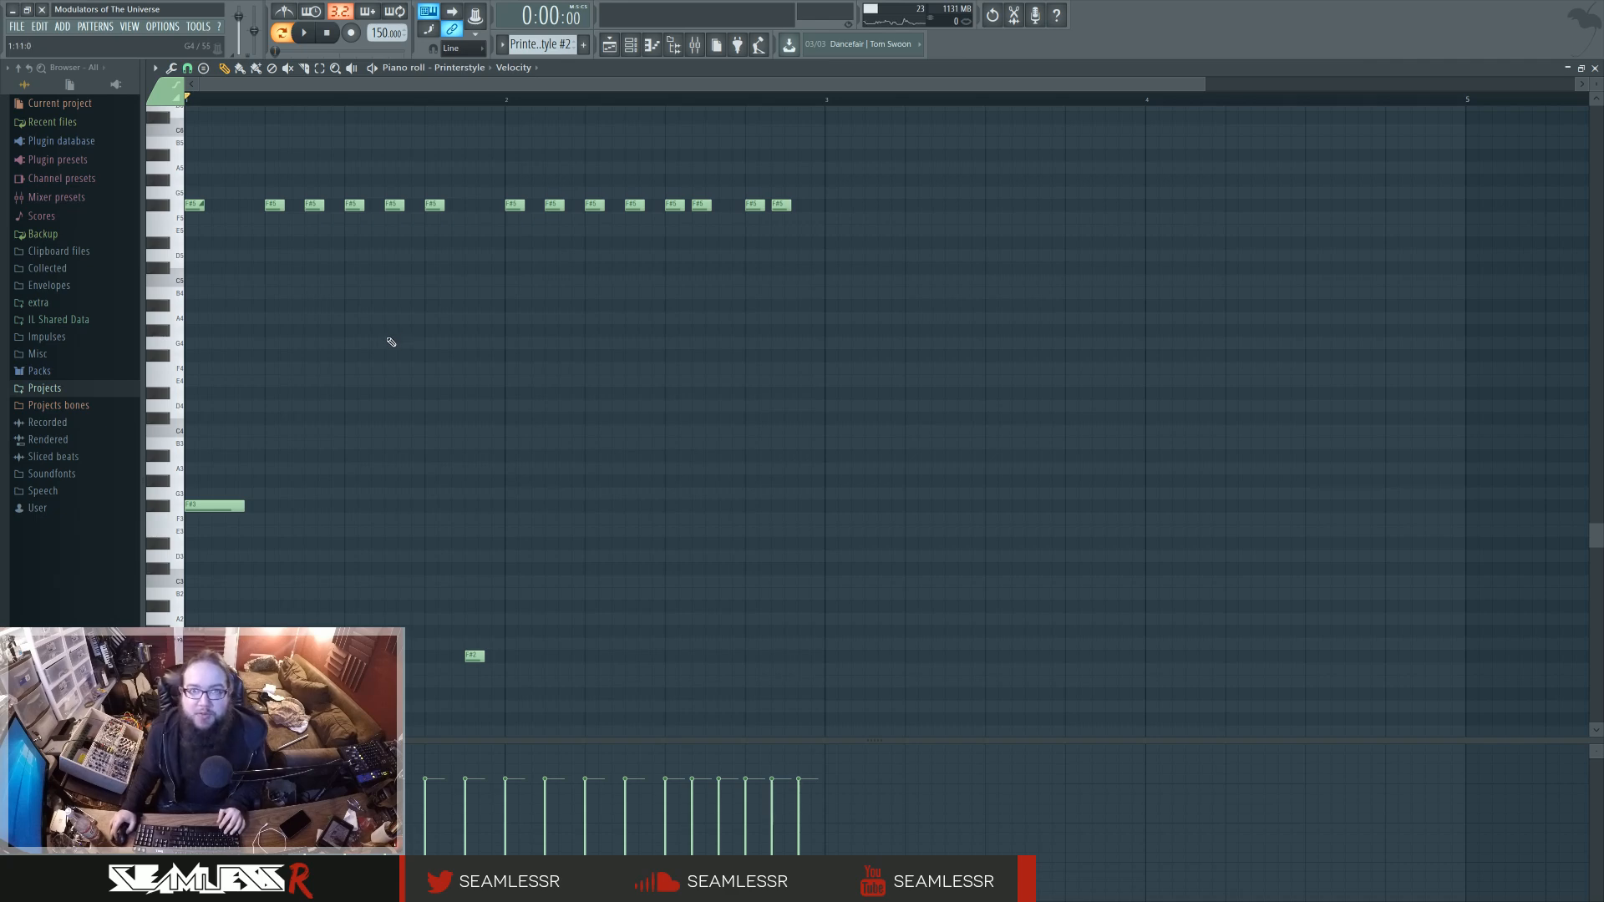
Return to the playlist, switch back to song mode and play the arrangement from bar 42.
click(611, 47)
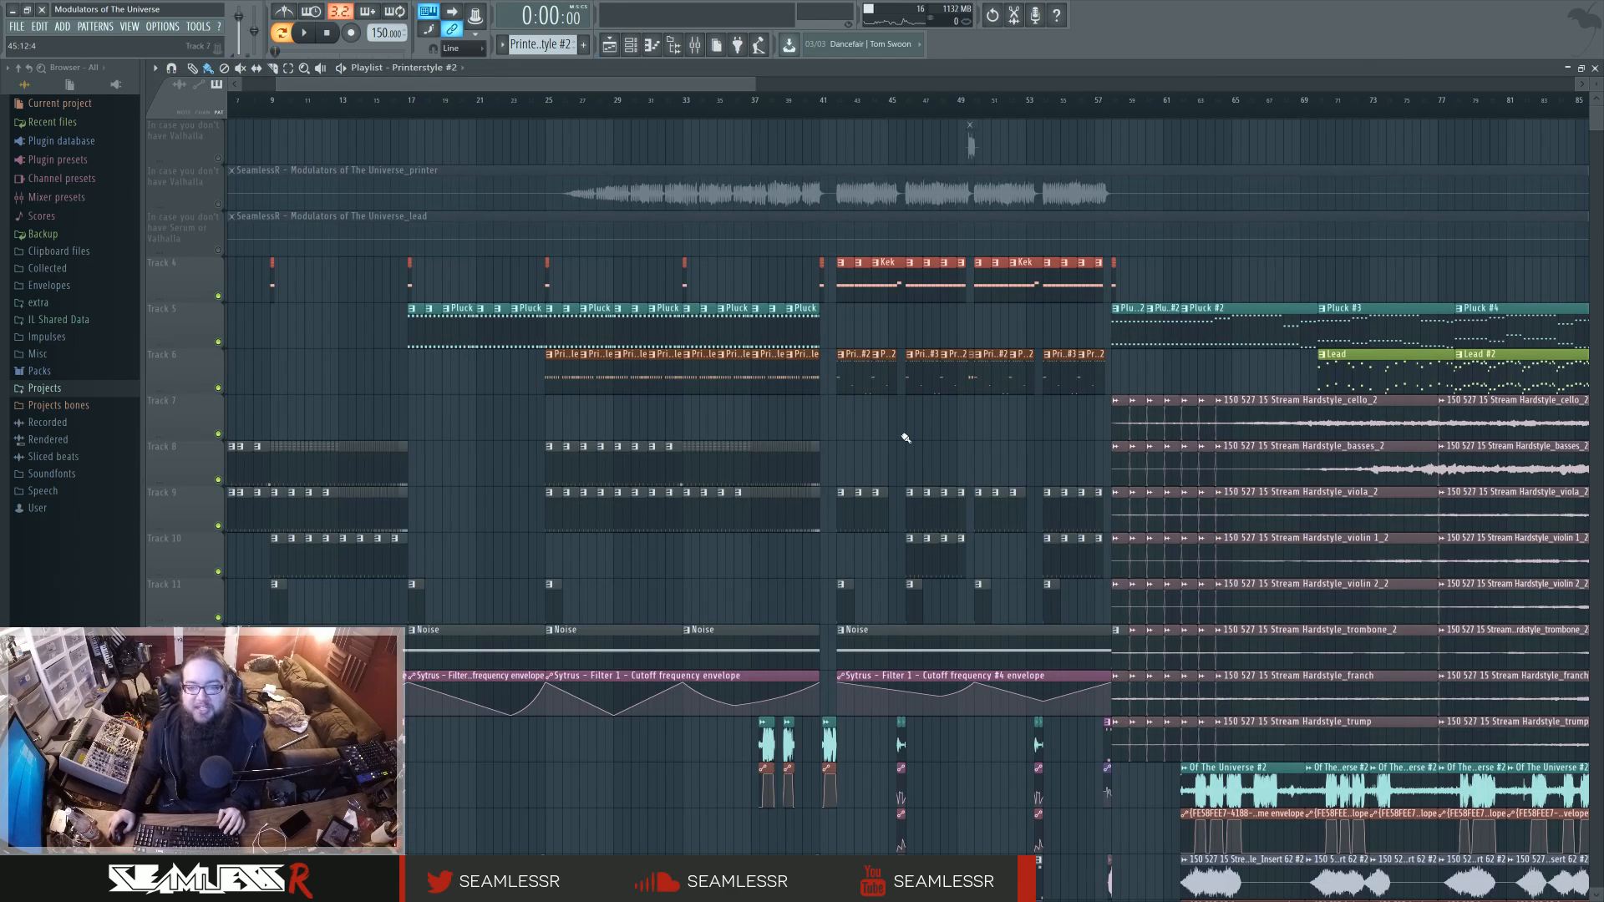
drag(901, 434, 791, 431)
click(732, 105)
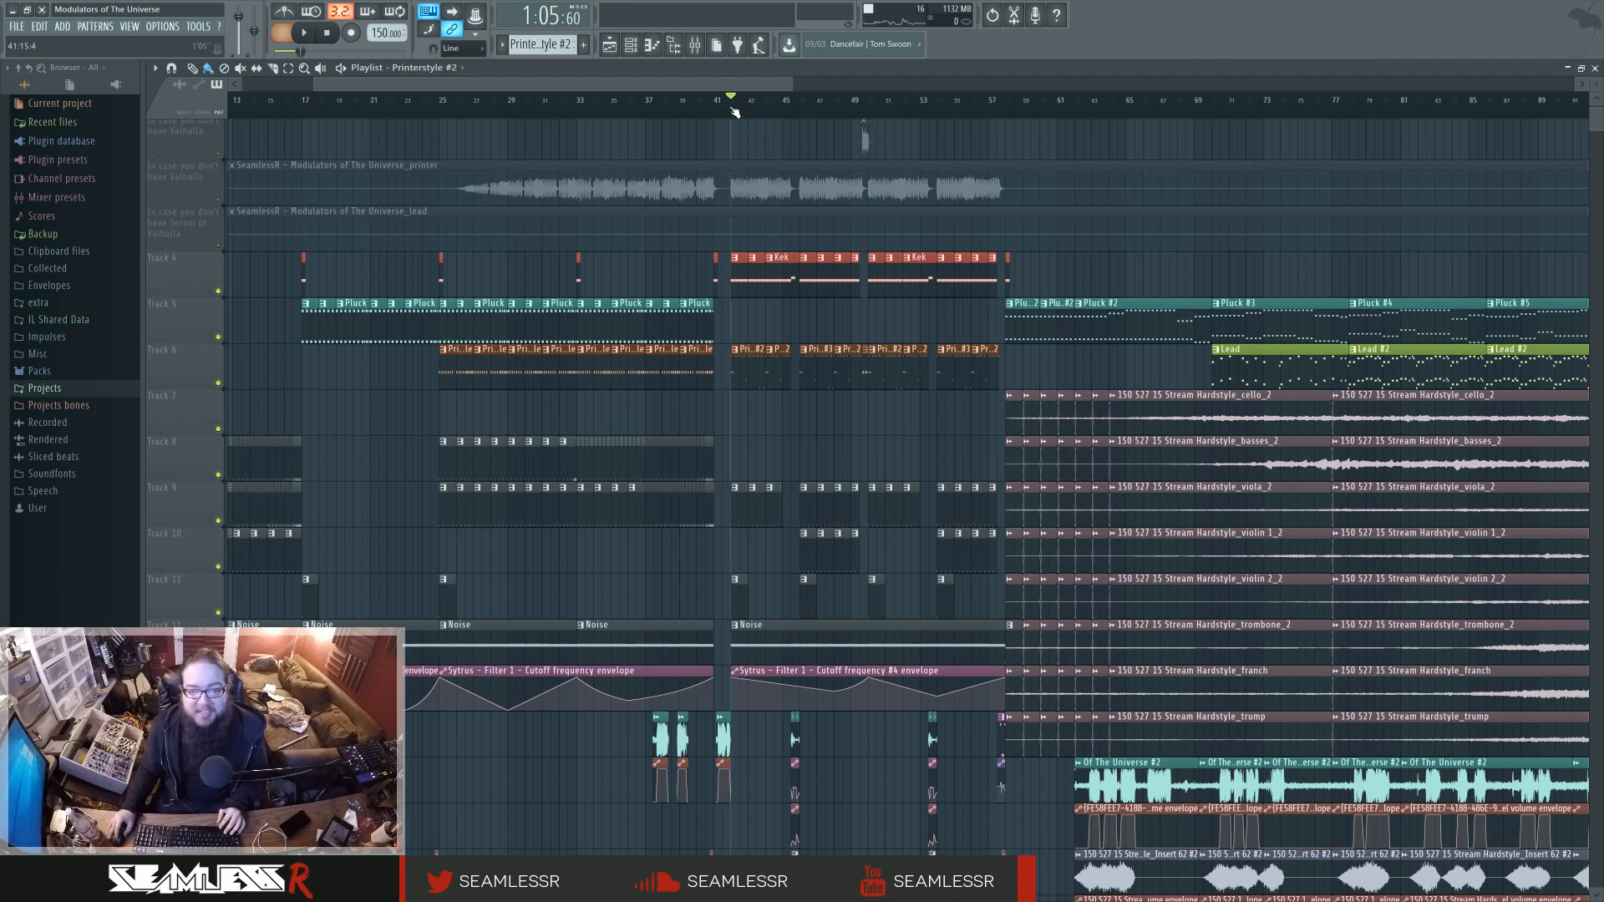
key(space)
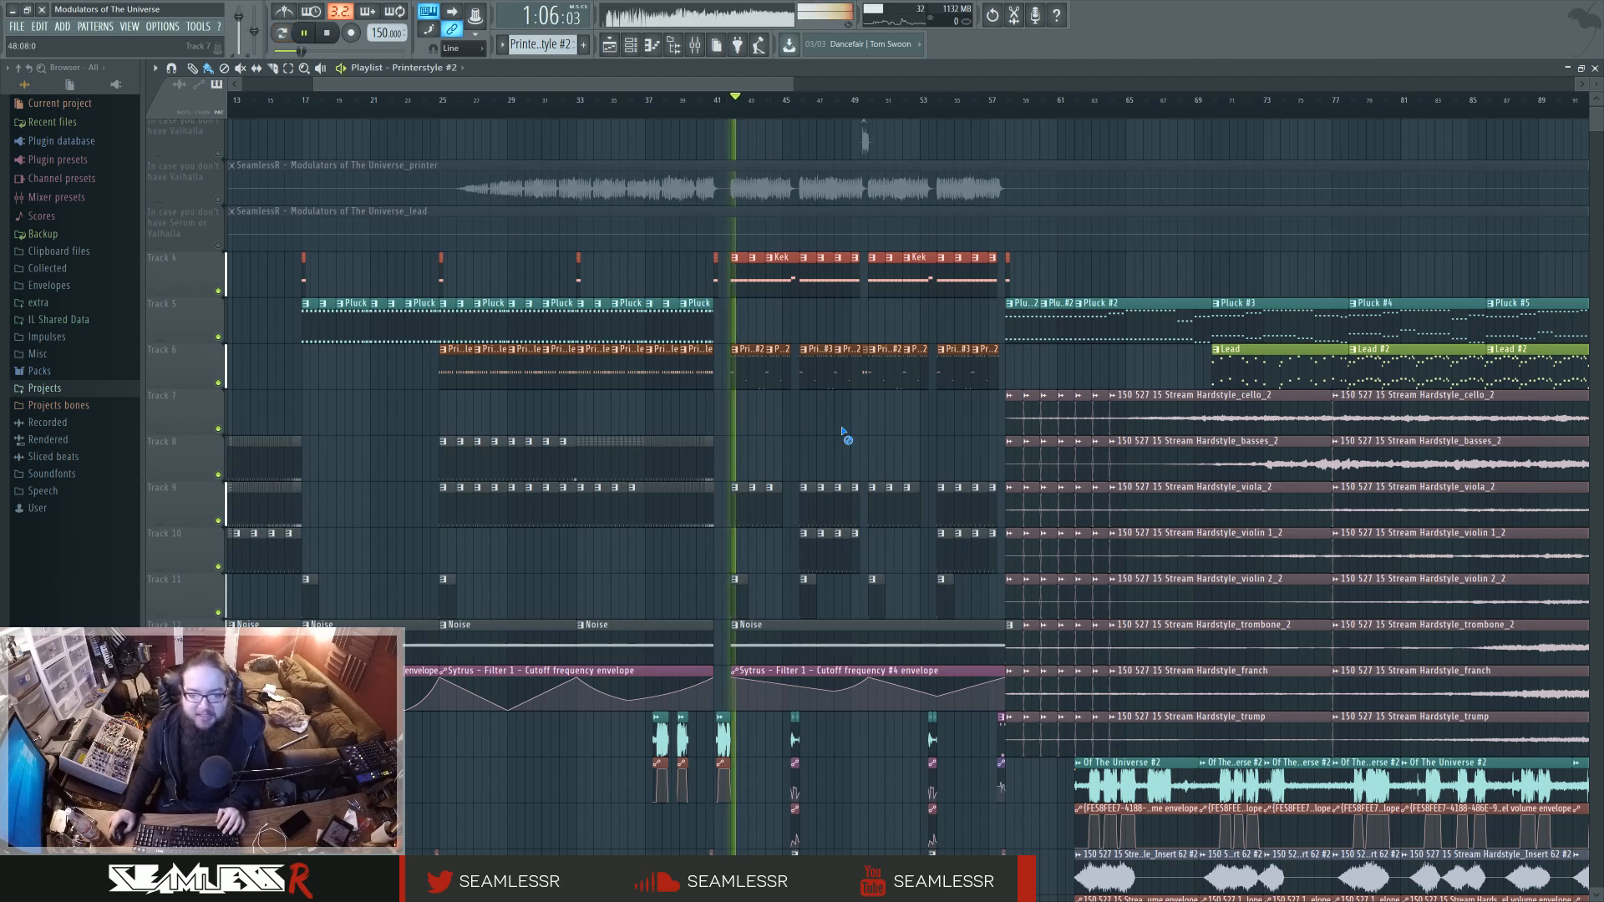
Stop playback, move the playhead to bar 58 and briefly play the start of the orchestral section.
key(space)
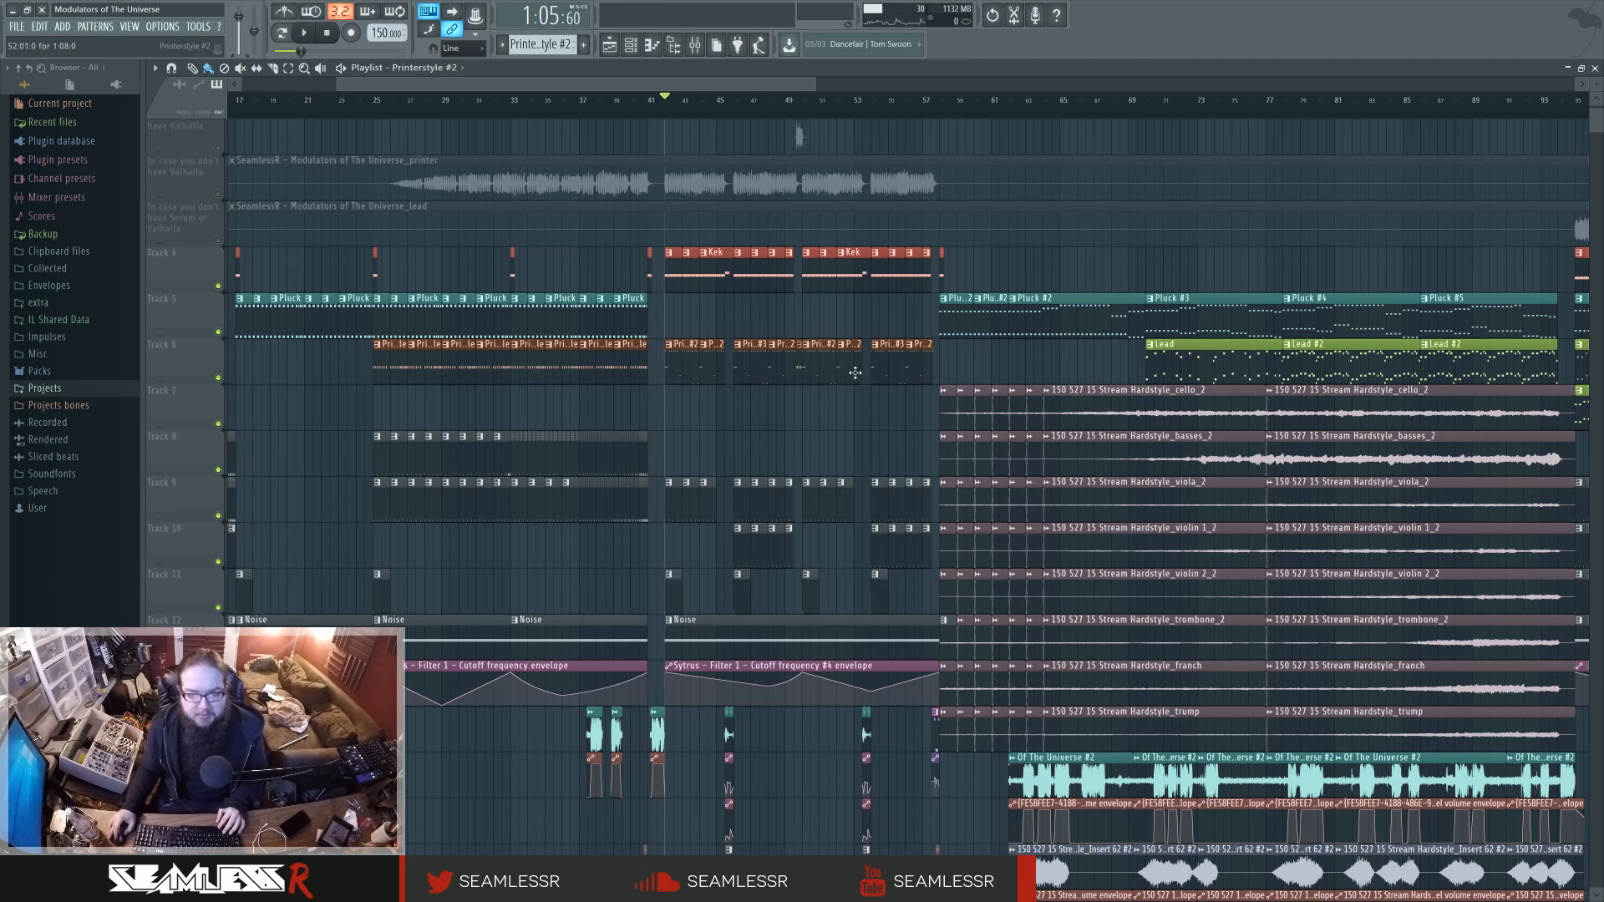
drag(837, 435, 695, 446)
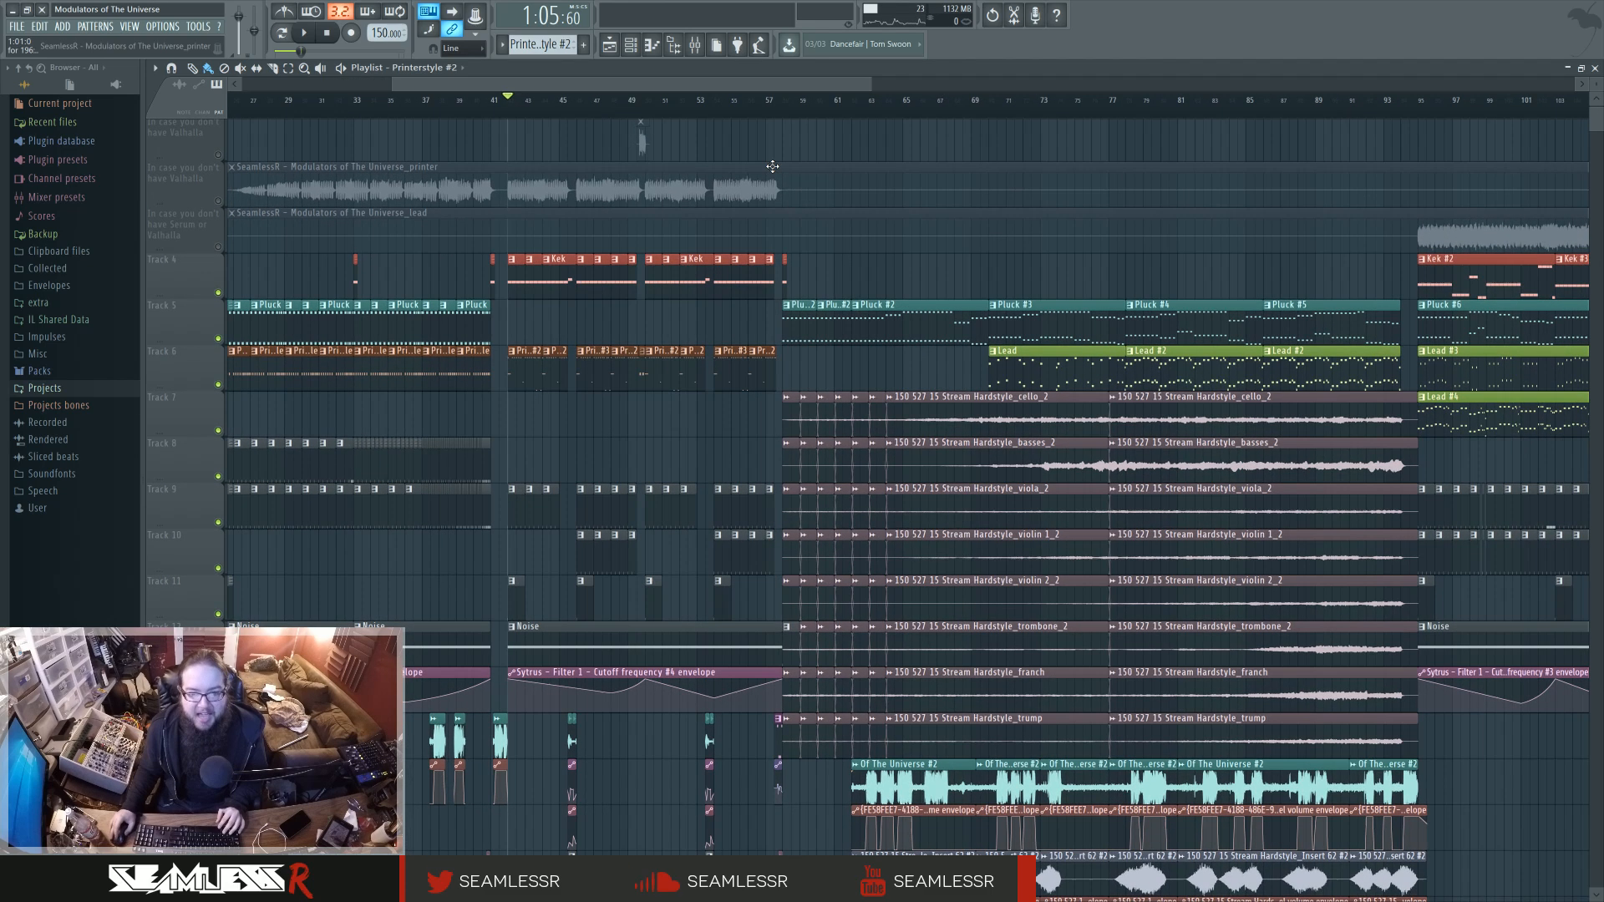
click(789, 112)
drag(861, 371, 766, 340)
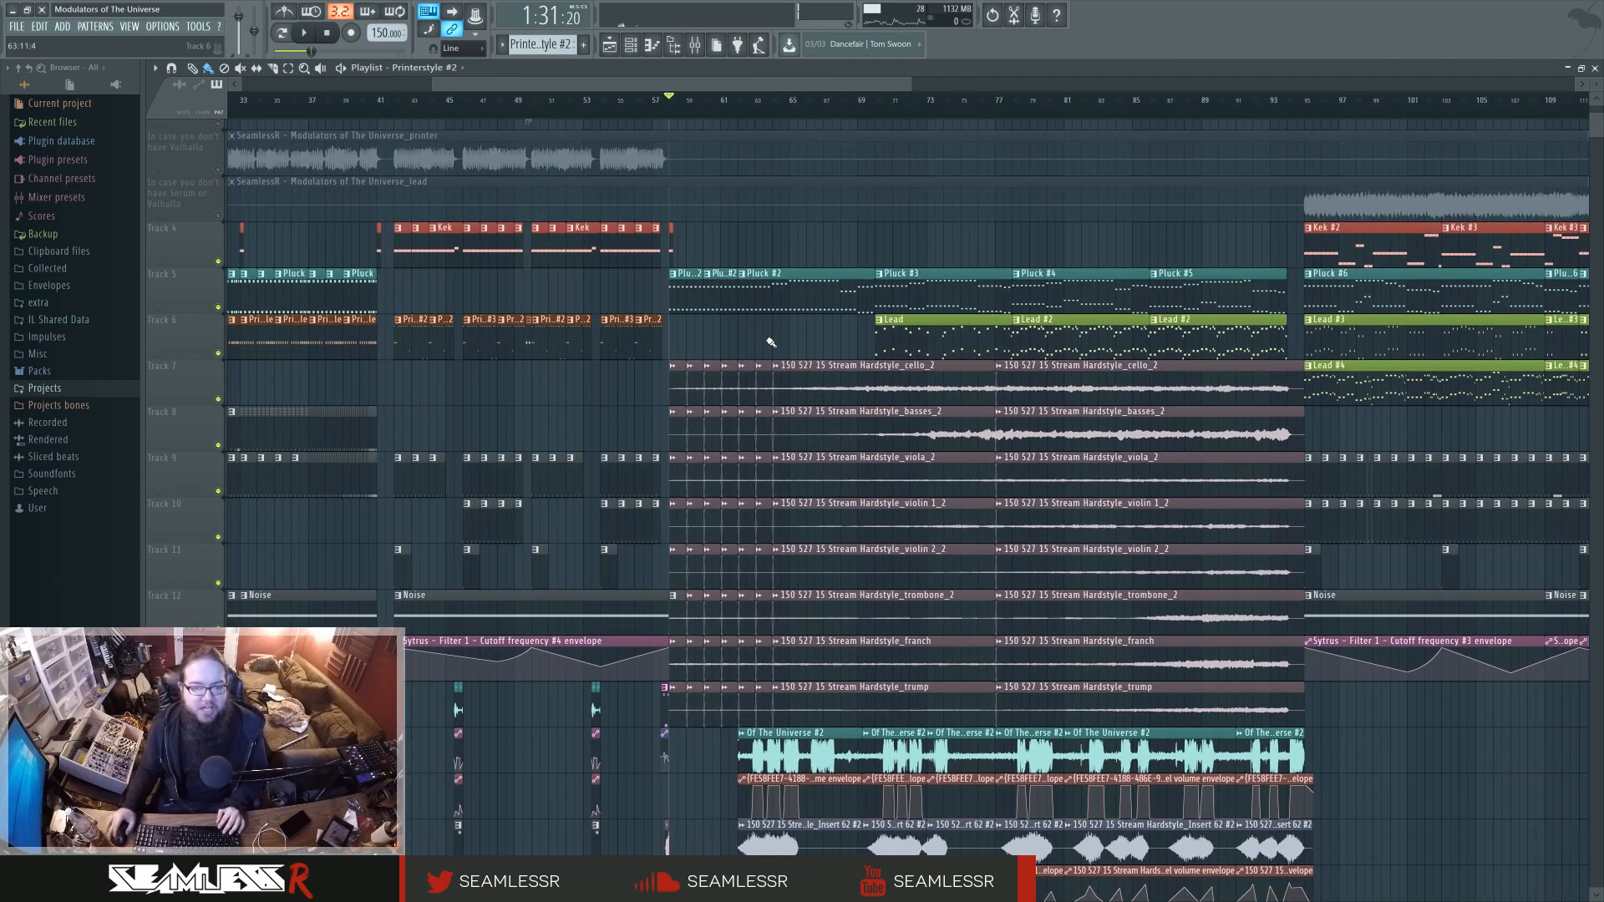
key(space)
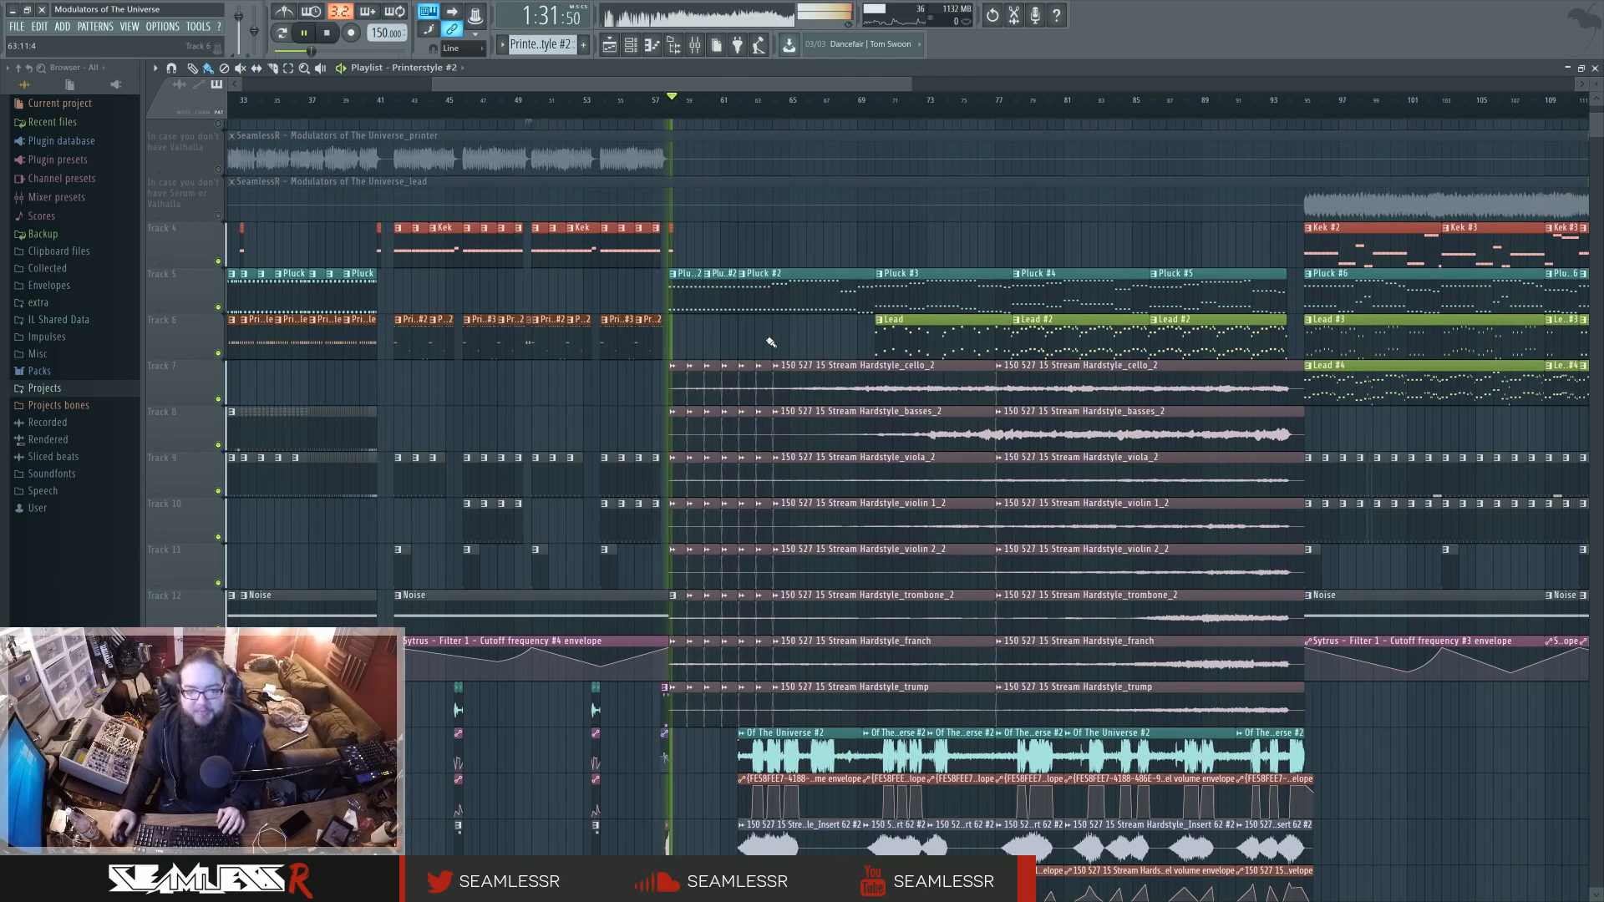
key(space)
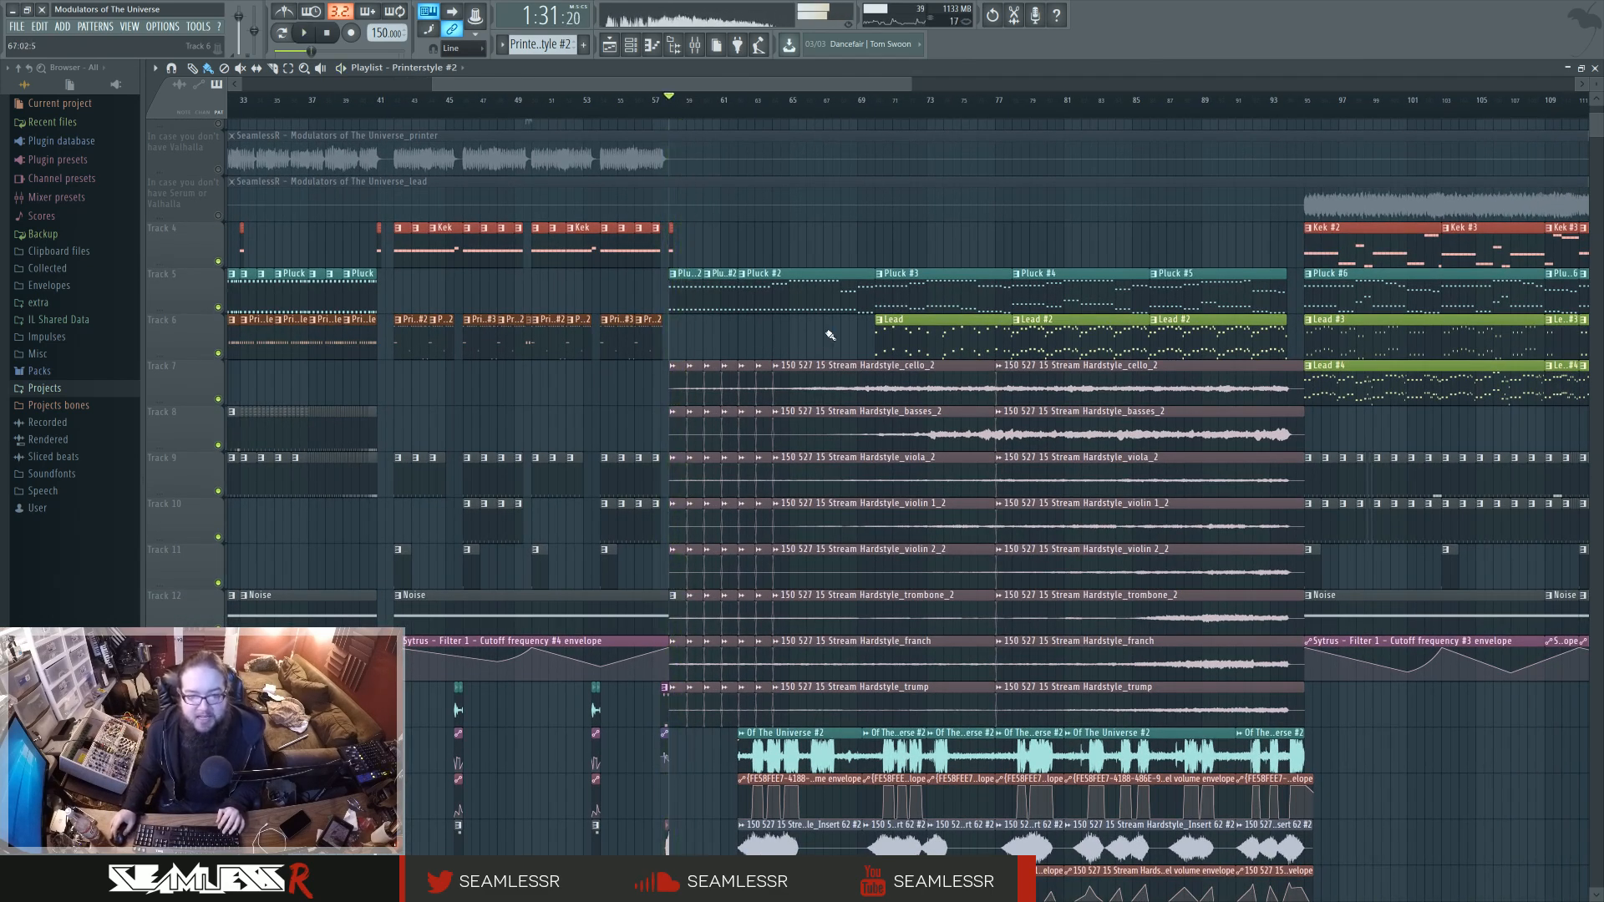
Select the long Stream Hardstyle stem clips together, then single out each second-half stem clip in turn from cello down to trump.
drag(827, 333, 705, 317)
drag(722, 355, 1122, 671)
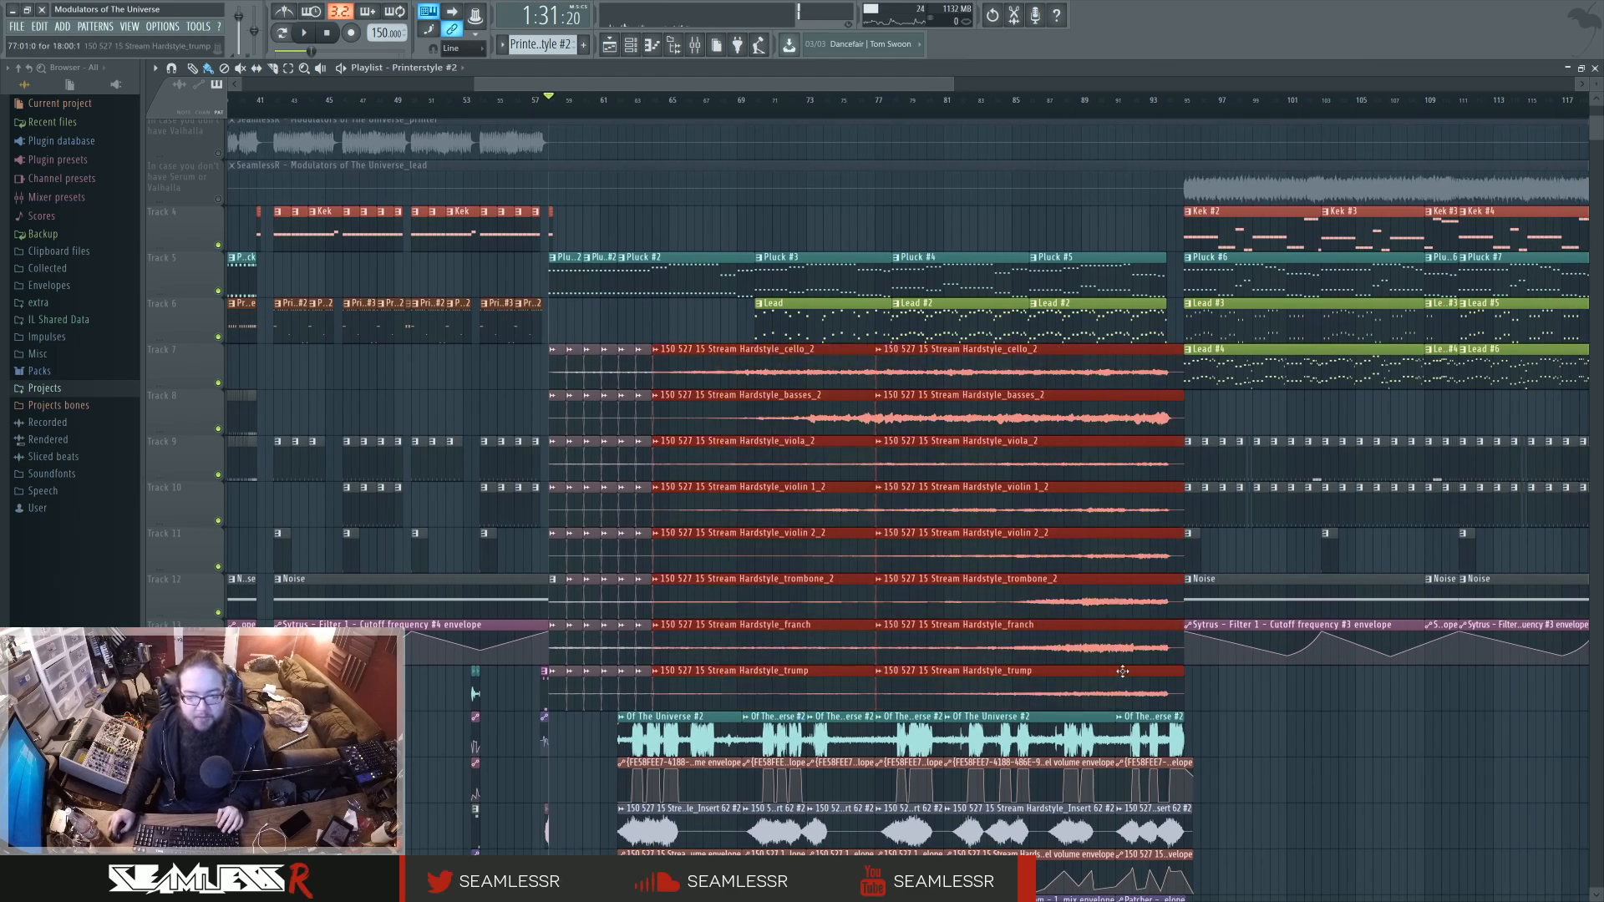
click(945, 369)
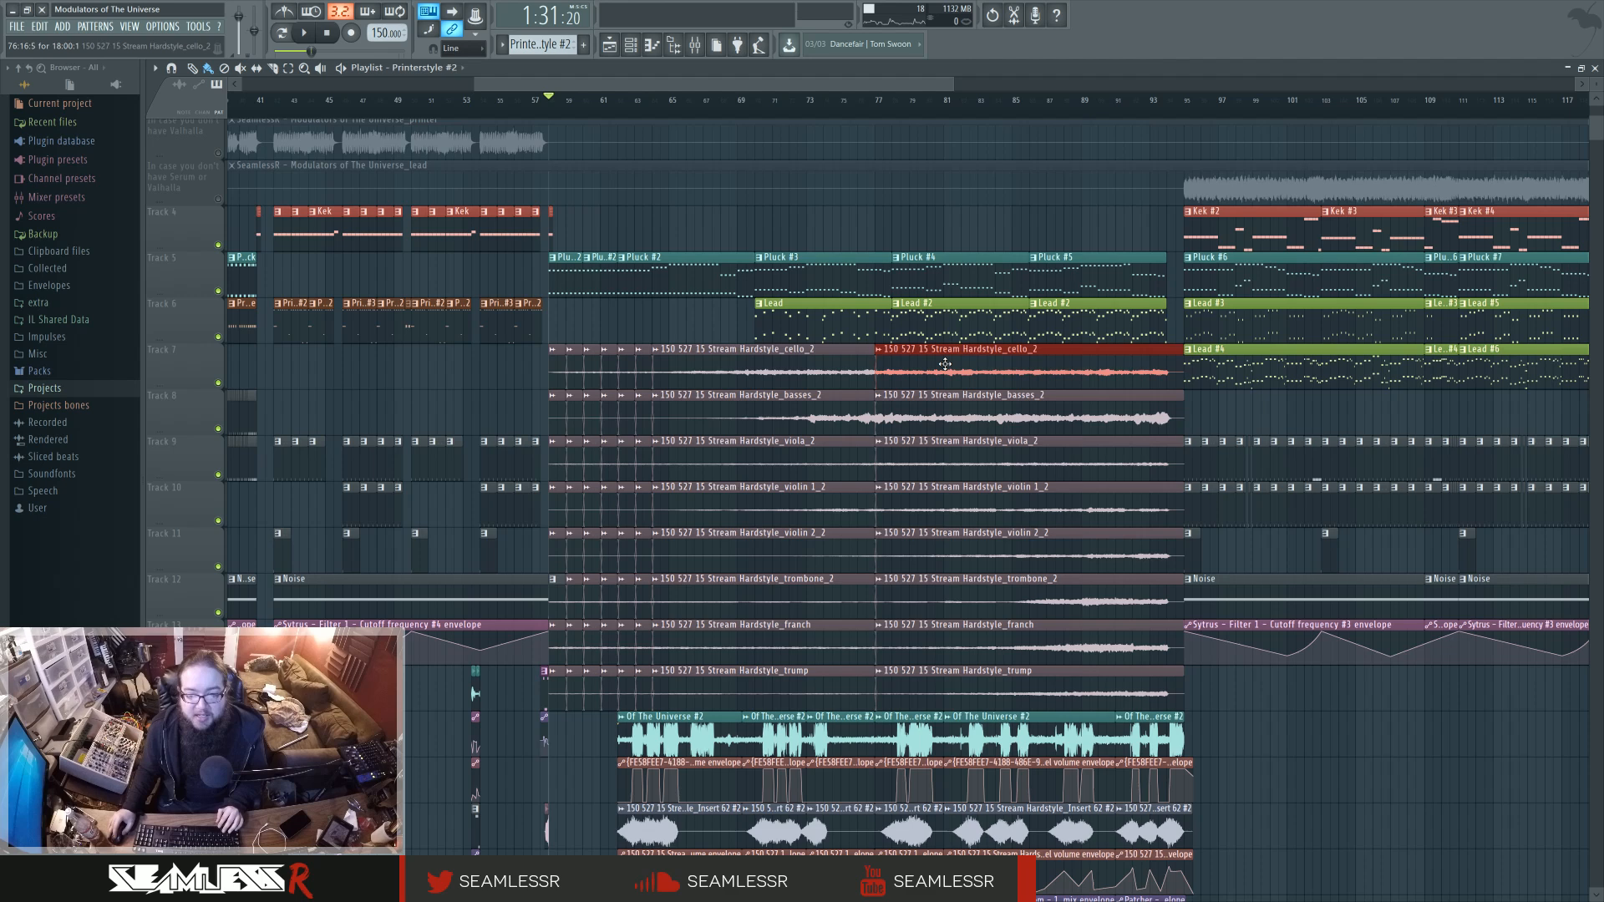
click(952, 406)
click(972, 458)
click(986, 516)
click(989, 541)
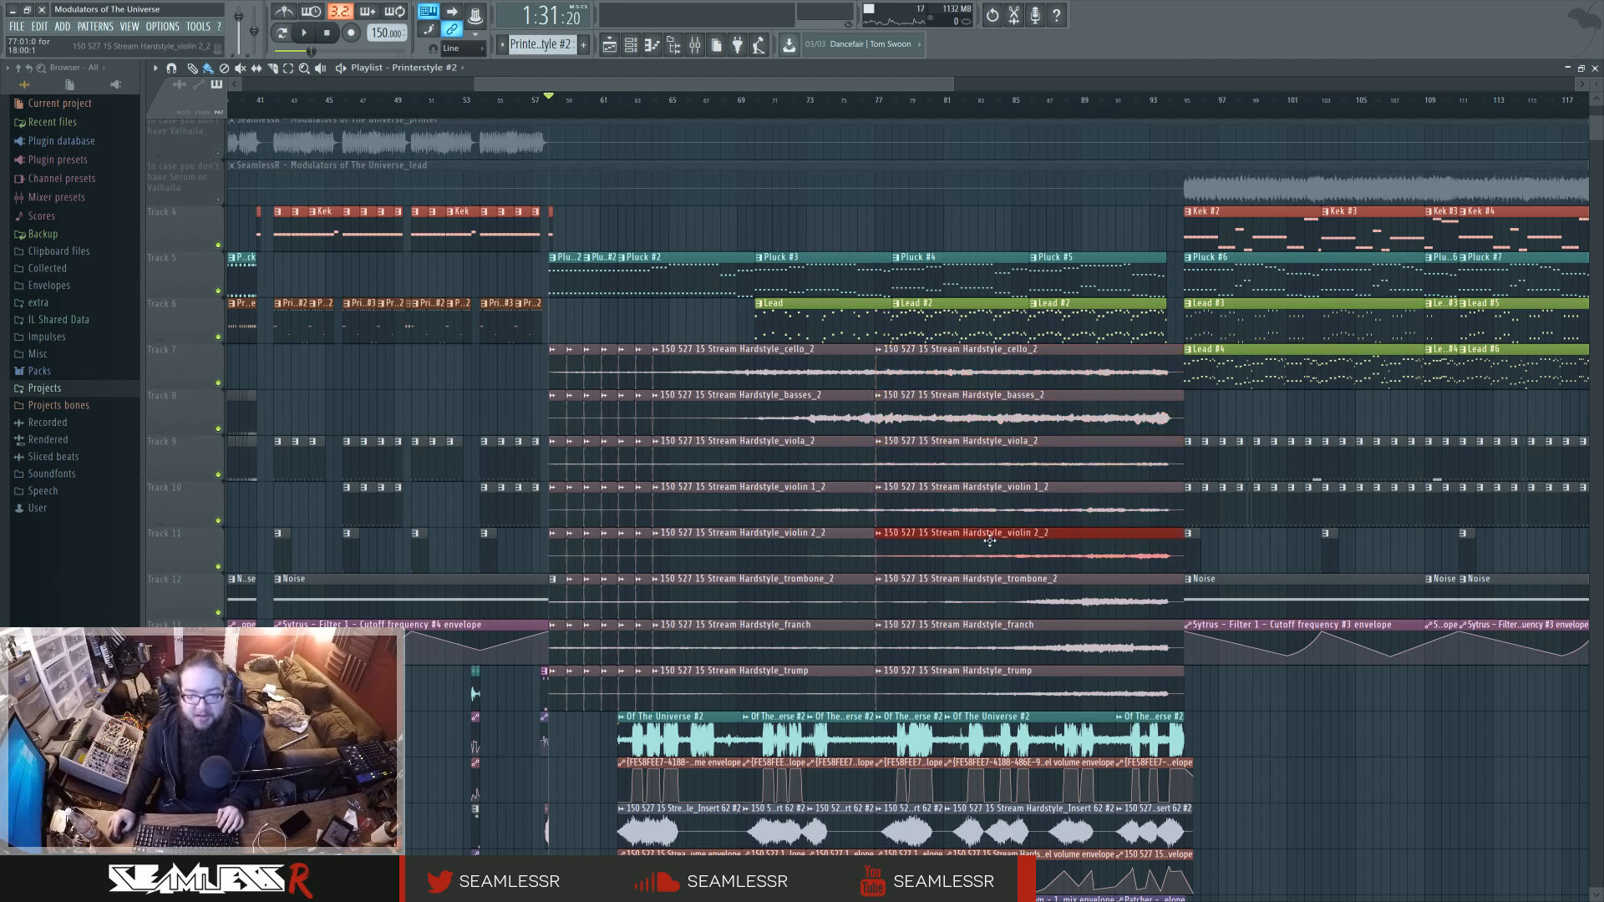
click(1003, 588)
click(1023, 637)
click(1044, 685)
Play from bar 81 while soloing the cello, basses, viola, violin 1 and violin 2 tracks in turn to hear each string stem.
click(945, 100)
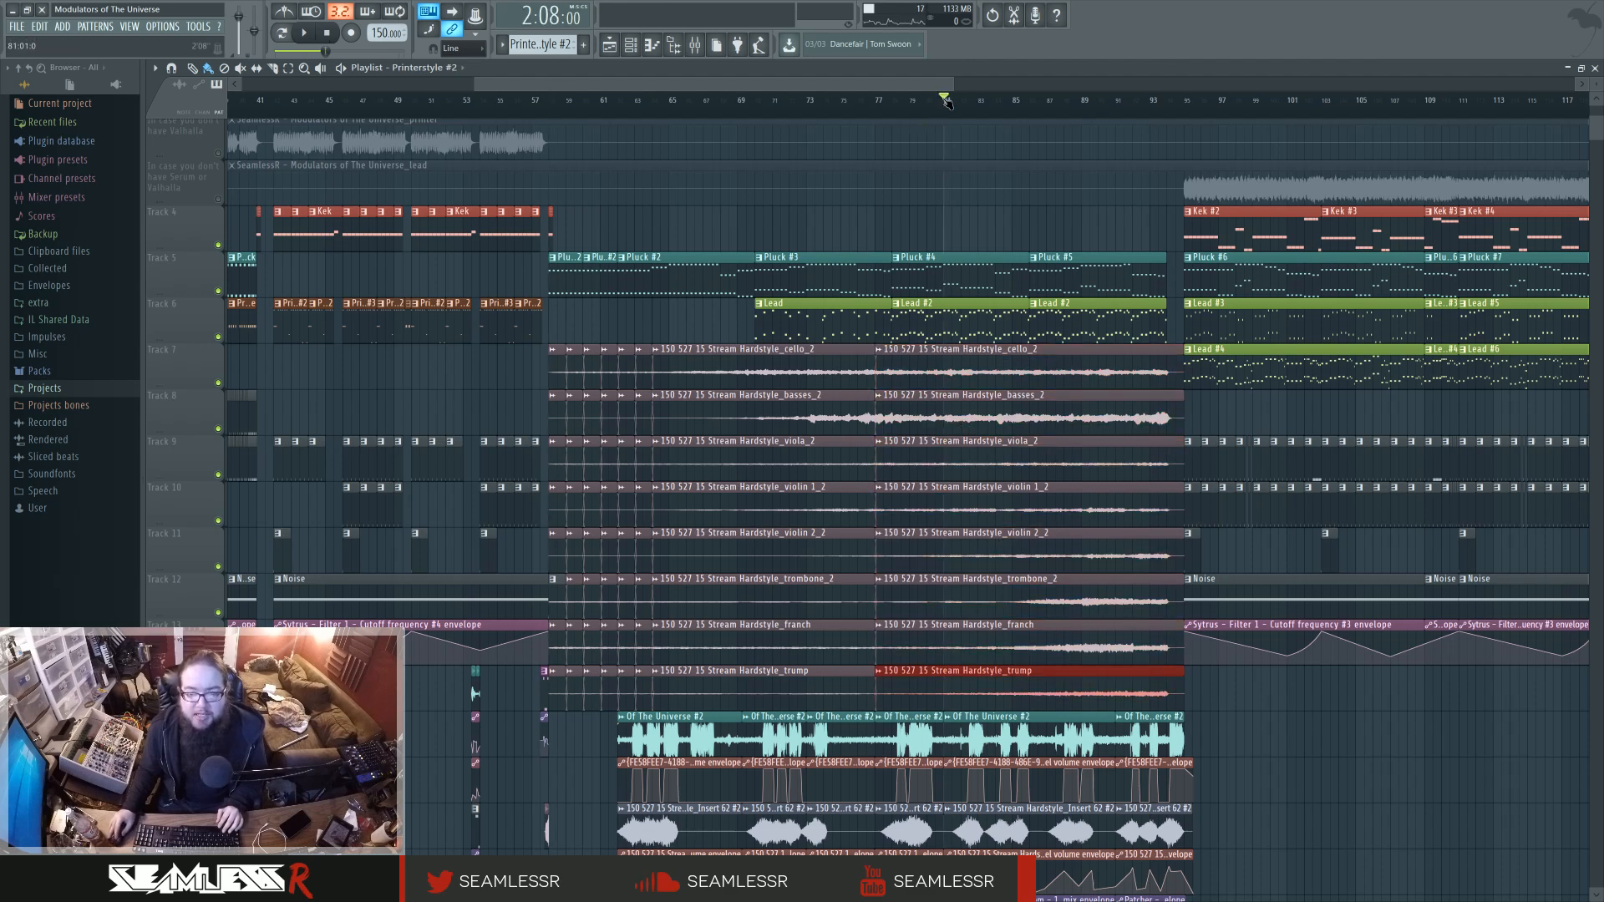
right_click(219, 382)
key(space)
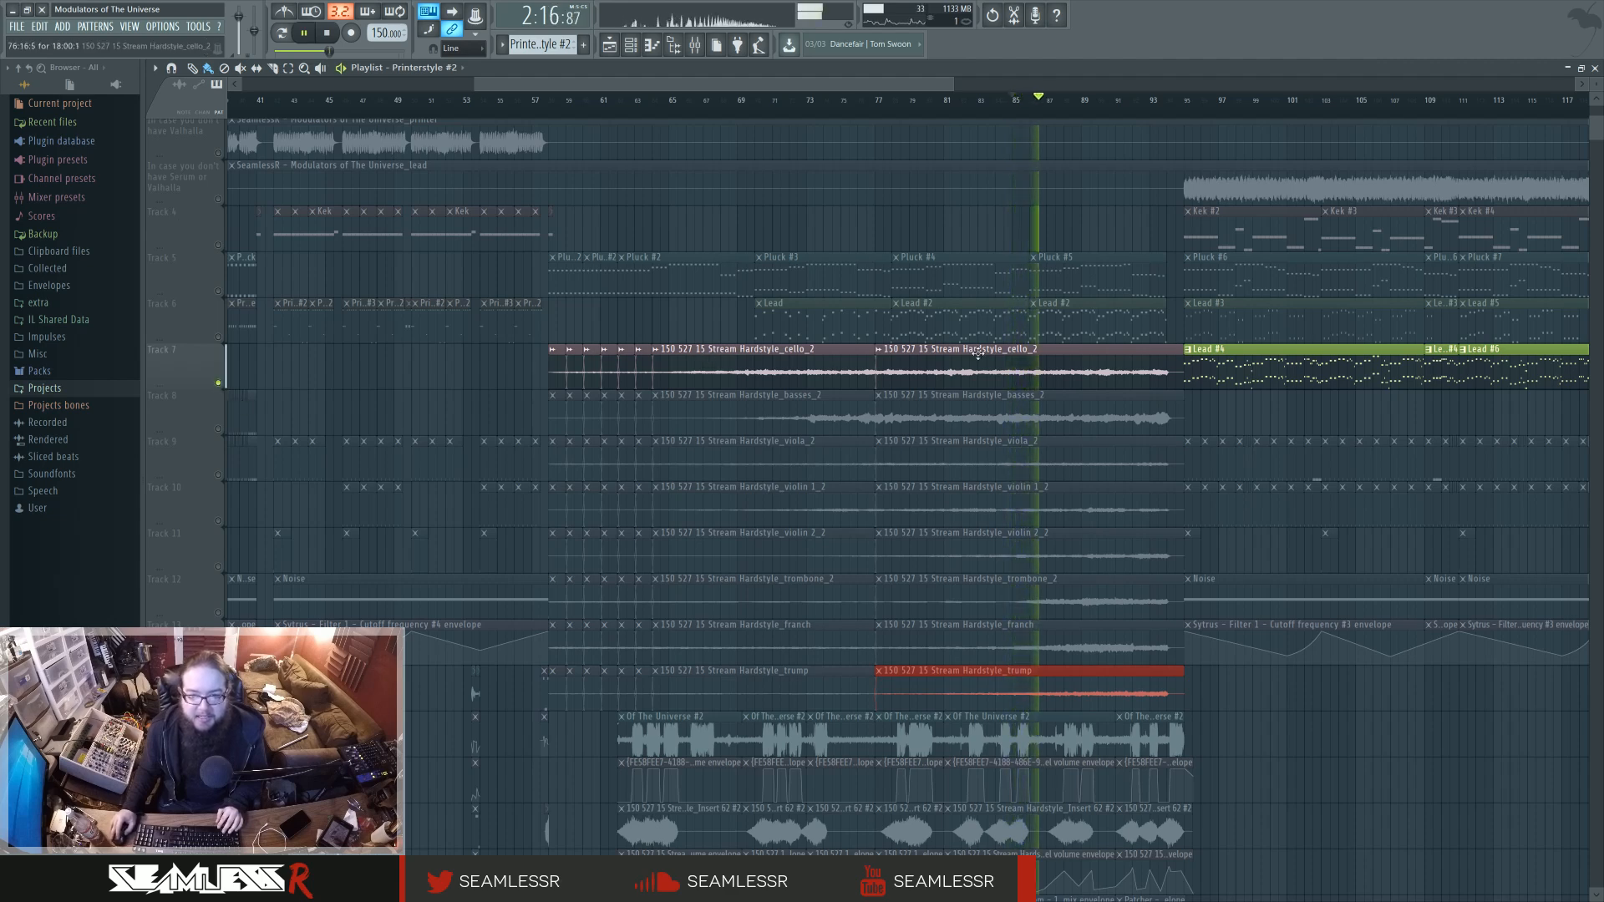
right_click(218, 428)
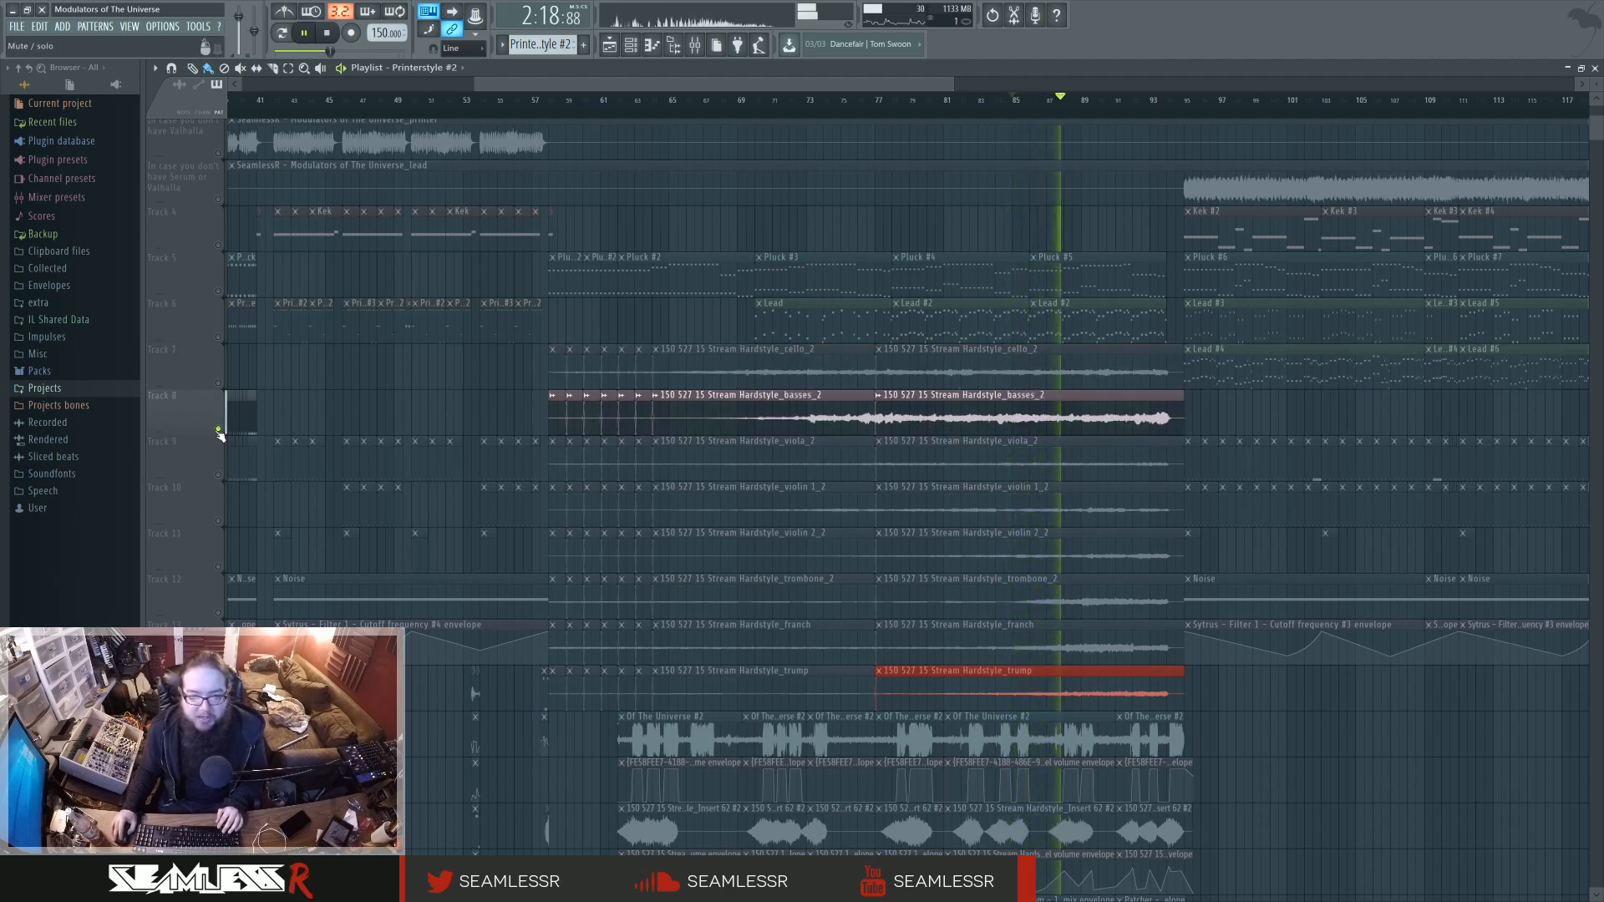
right_click(218, 475)
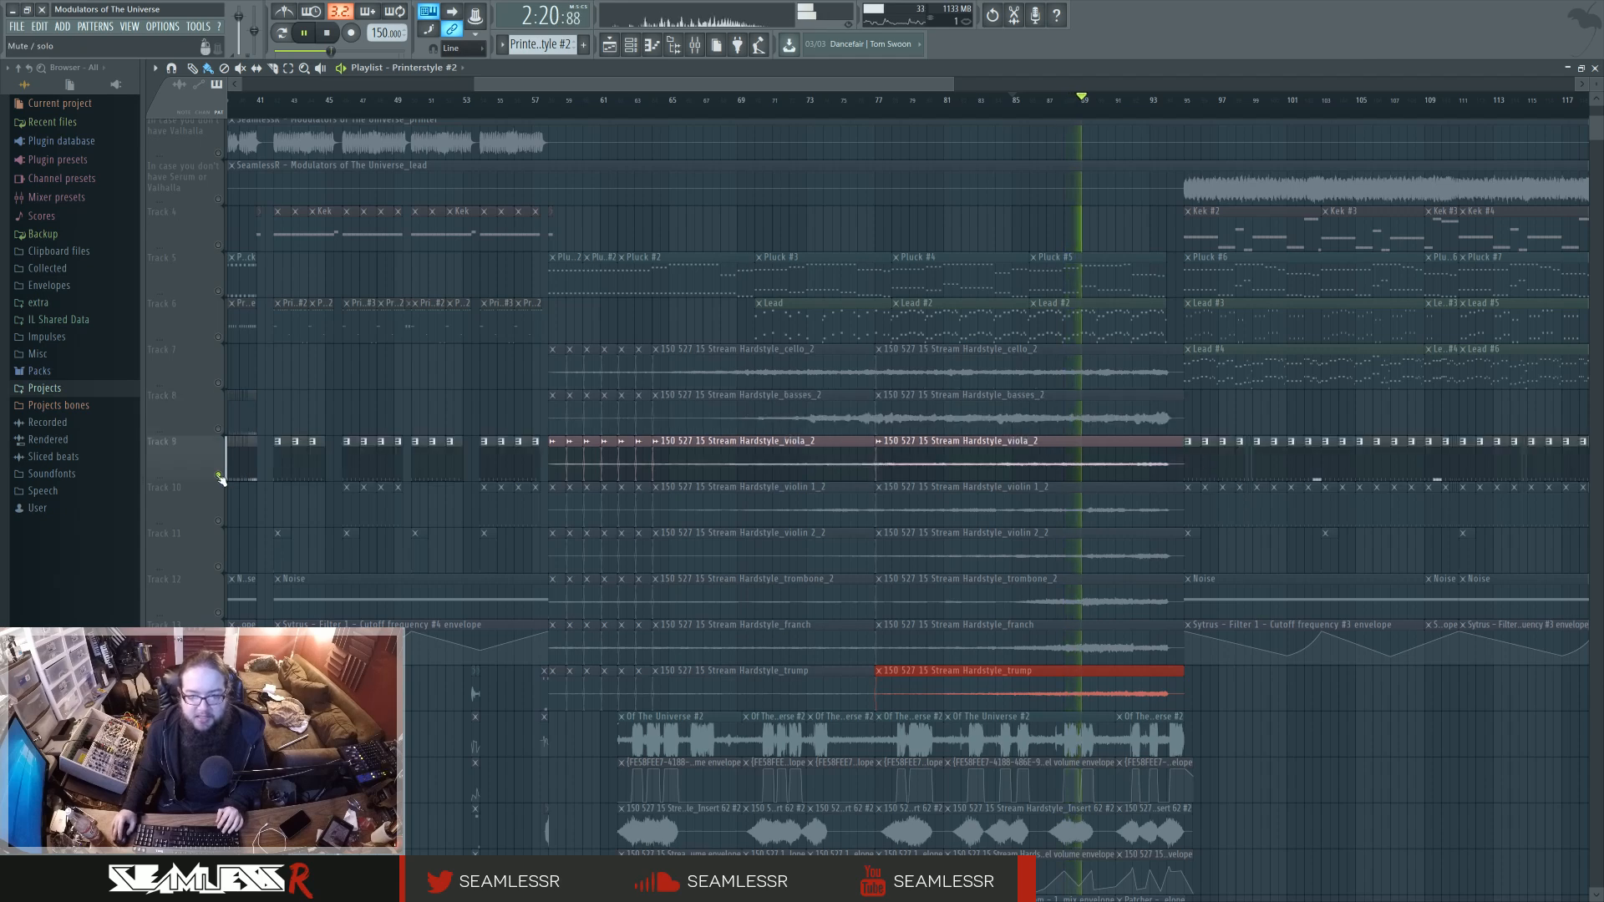
right_click(219, 521)
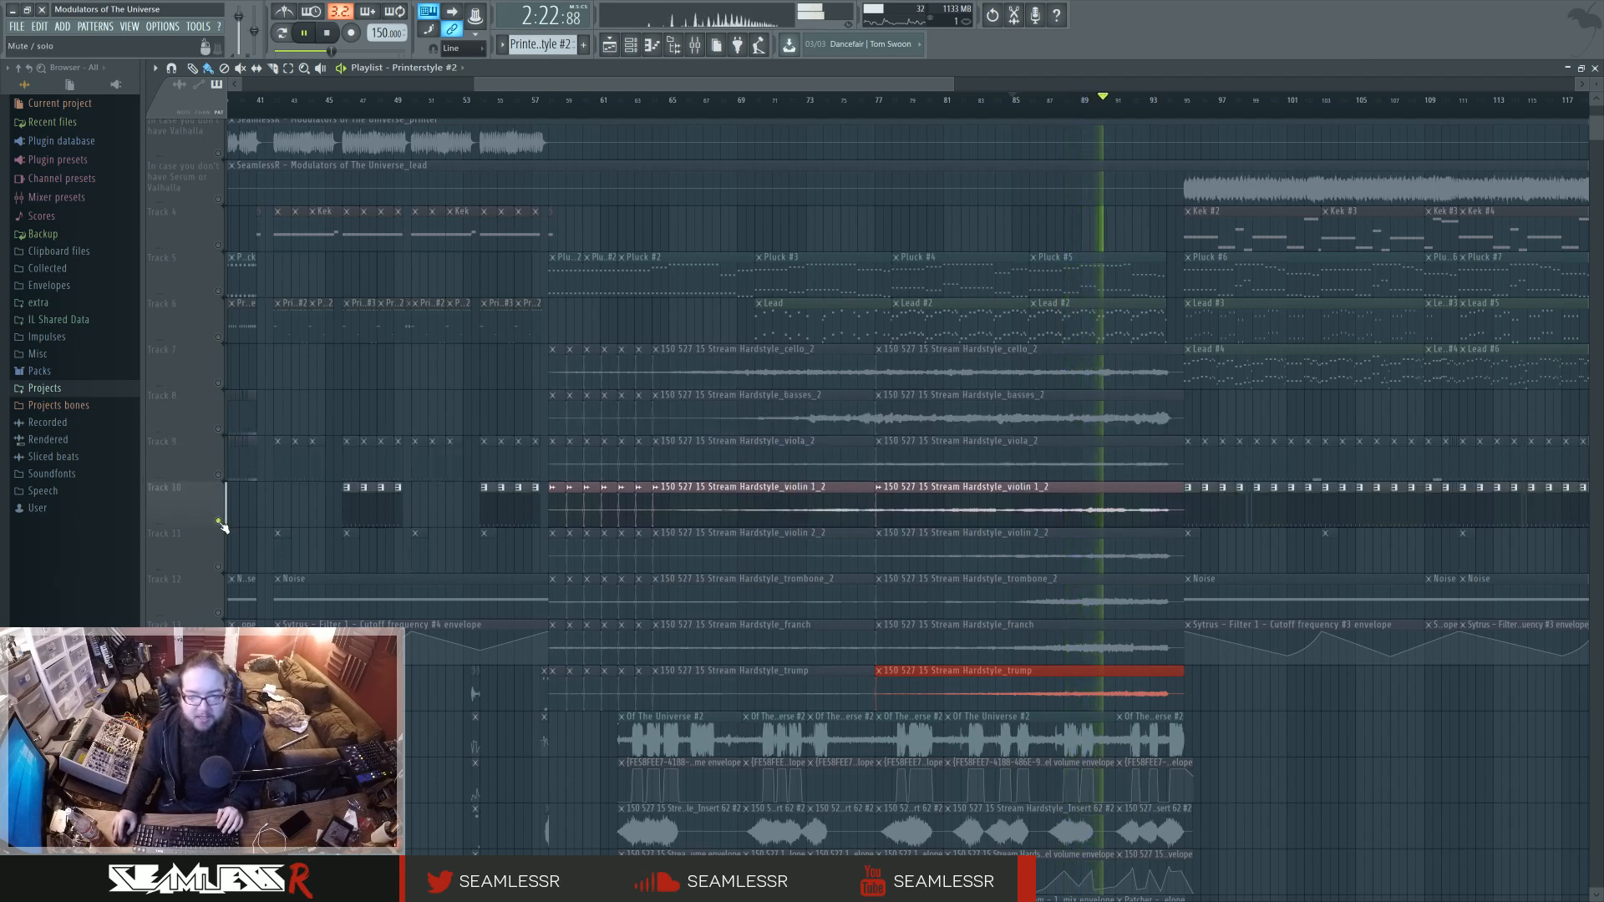
right_click(218, 566)
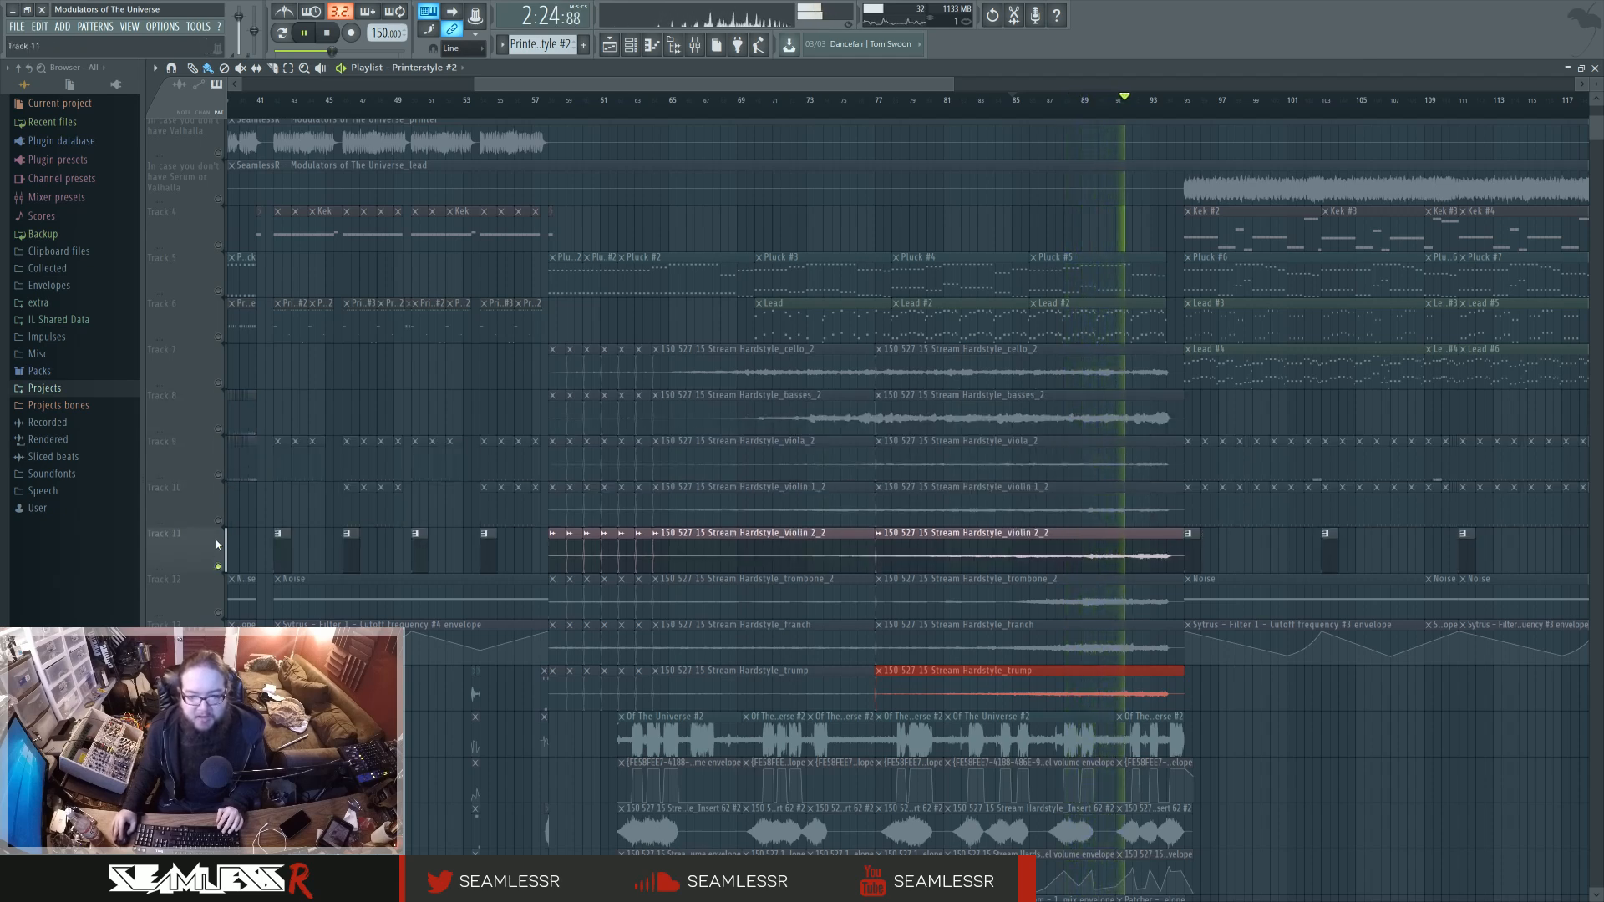
right_click(219, 476)
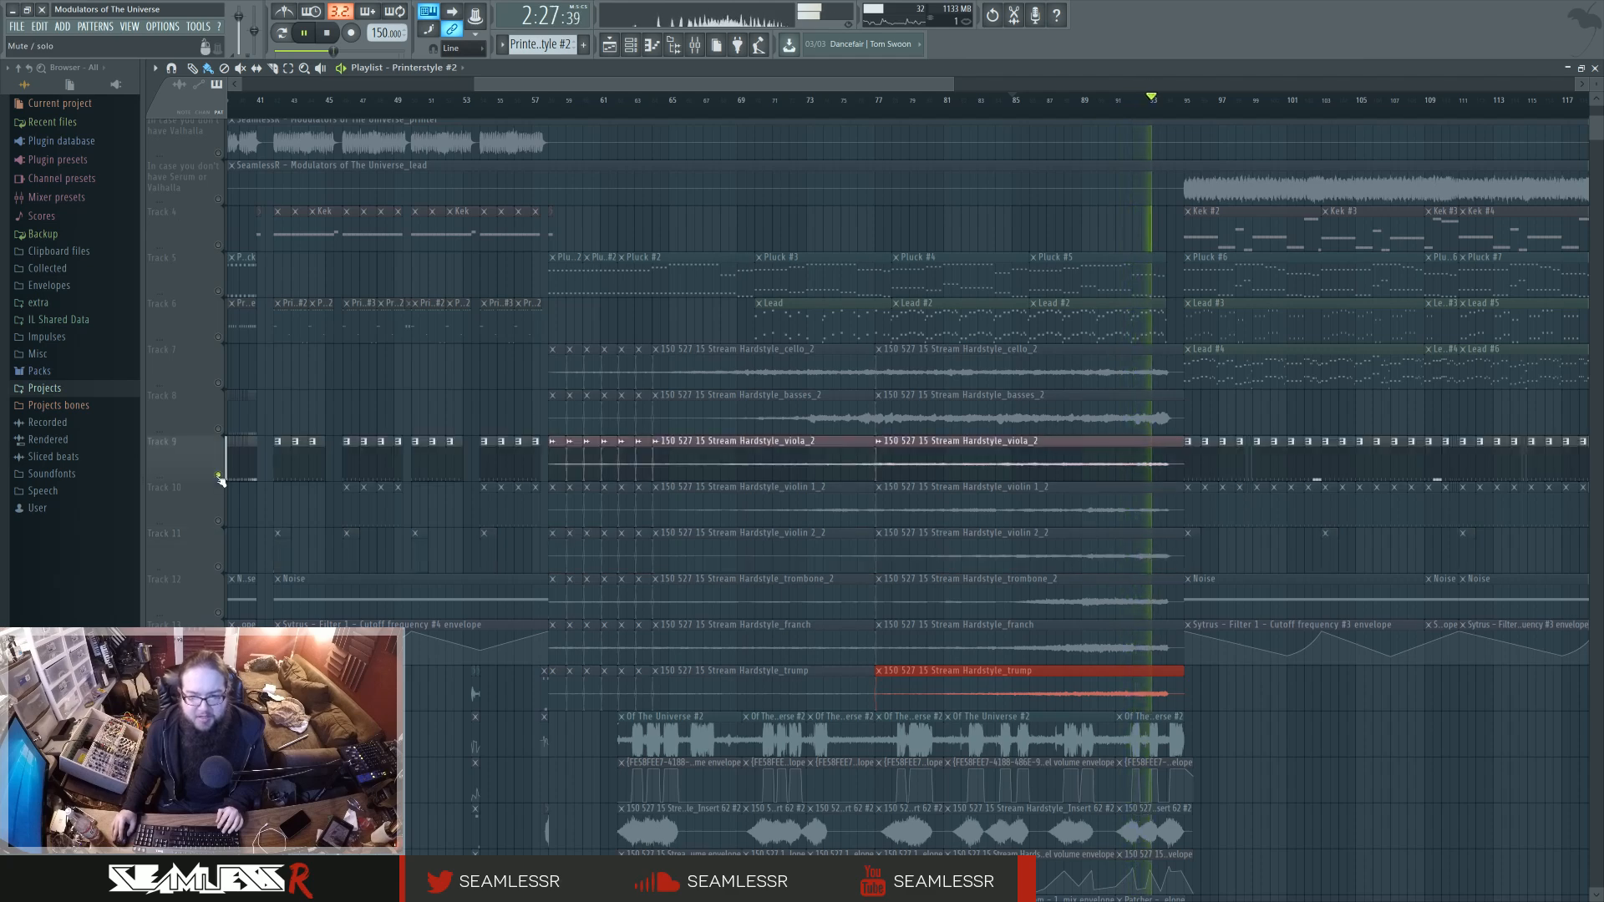
right_click(219, 567)
Solo the trombone, franch and trump tracks in turn to hear each brass stem on its own.
right_click(220, 612)
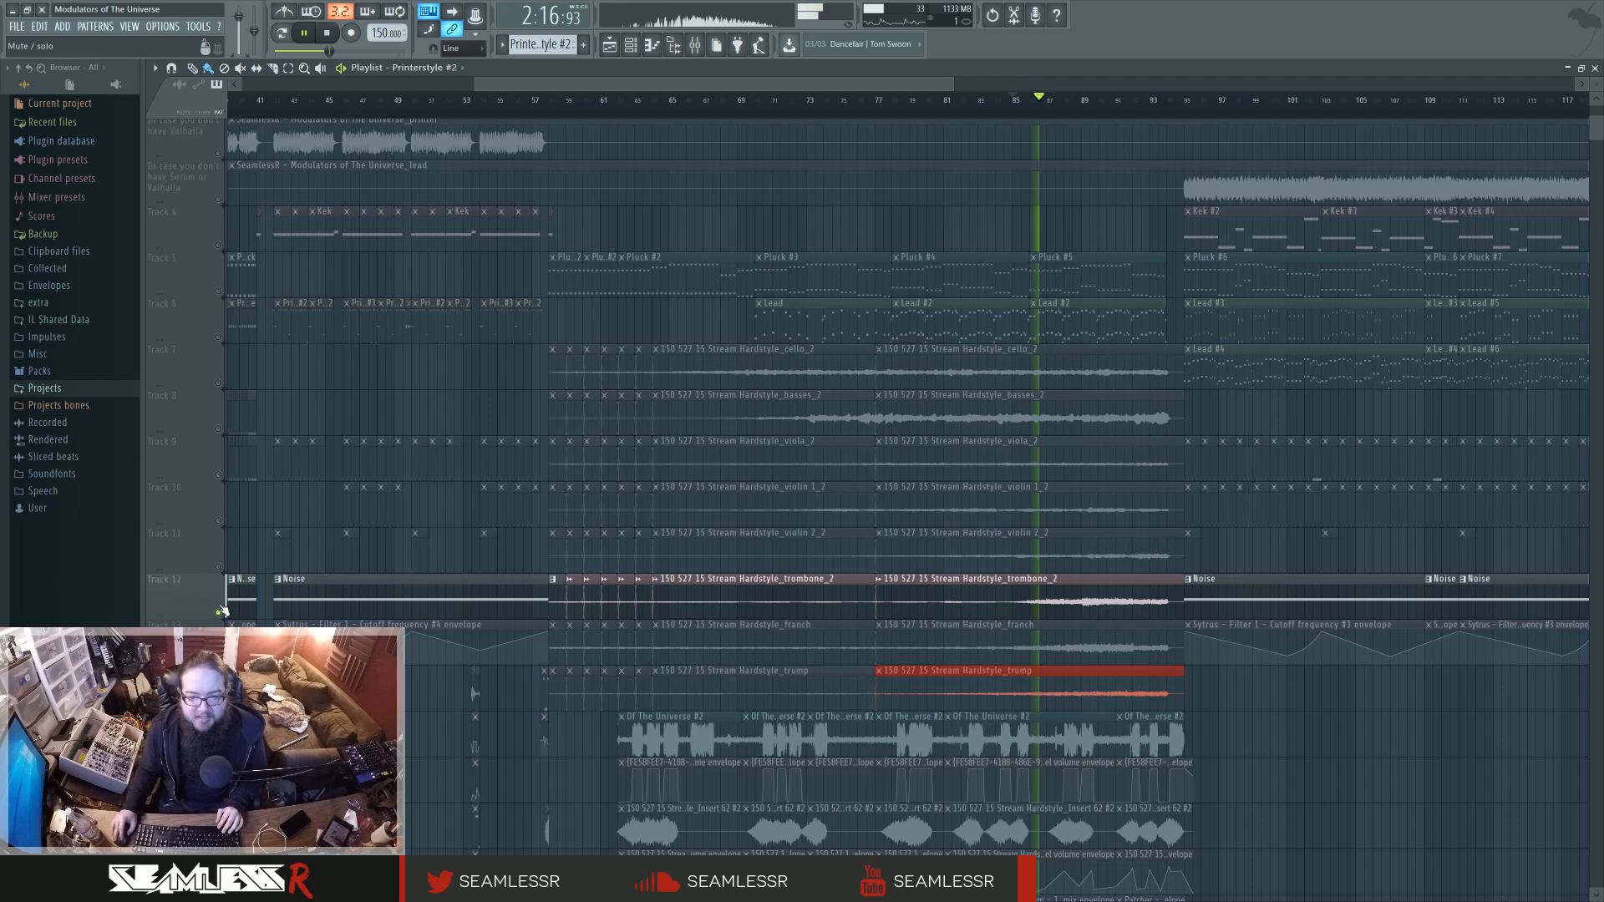
right_click(221, 657)
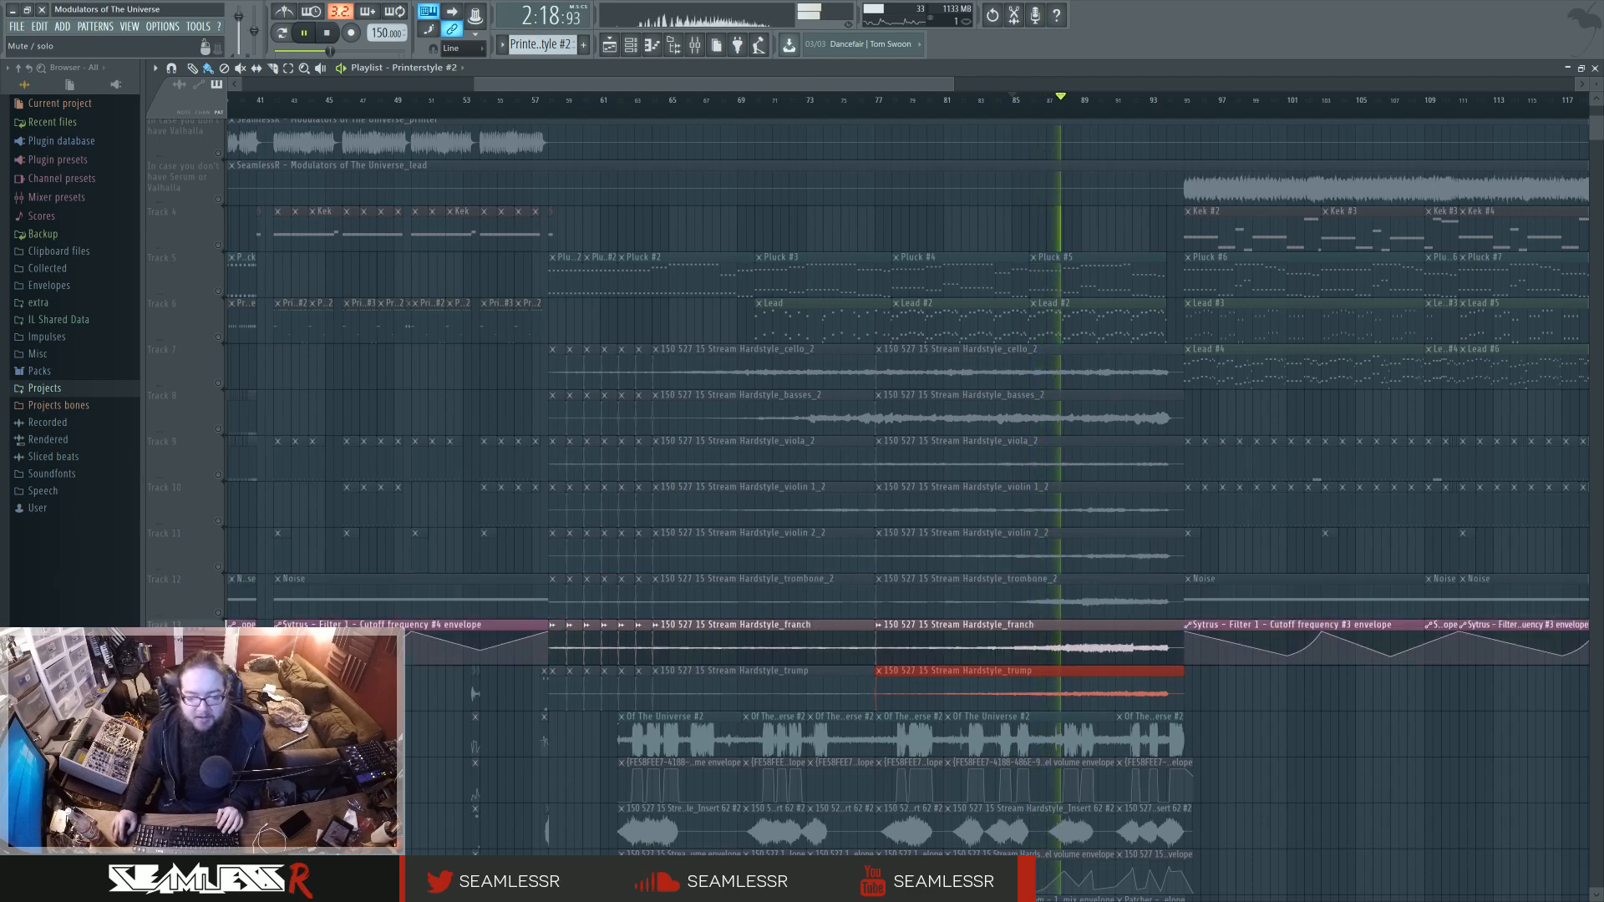
right_click(220, 703)
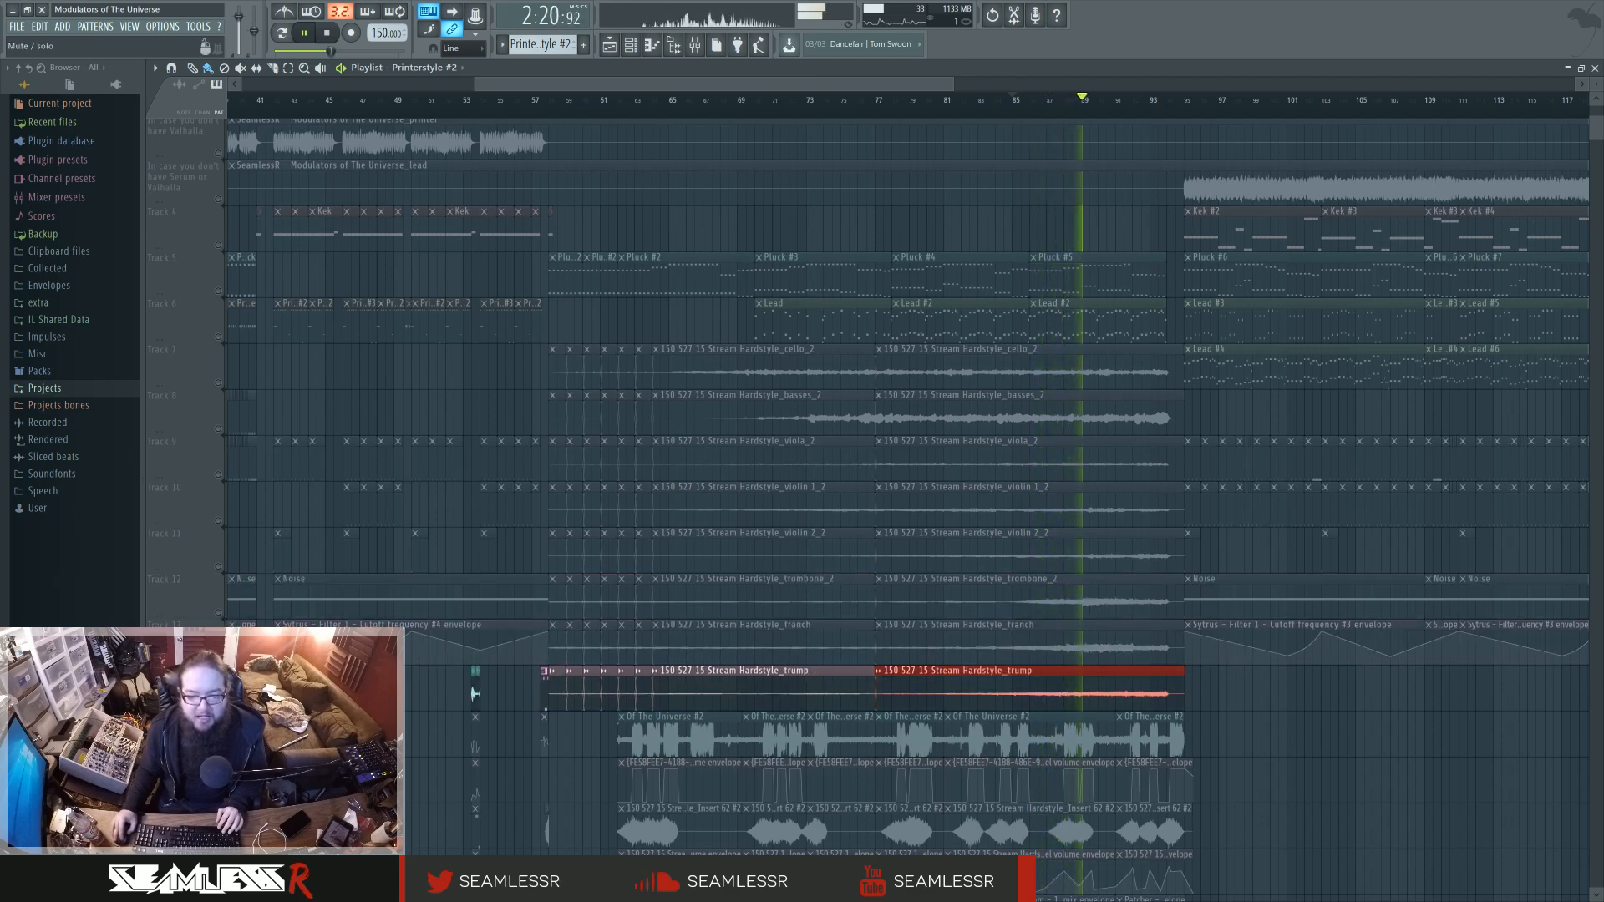
Unmute the orchestral tracks one by one from franch up to cello to hear them layered with the trump stem, then stop playback.
click(221, 658)
click(218, 612)
click(218, 567)
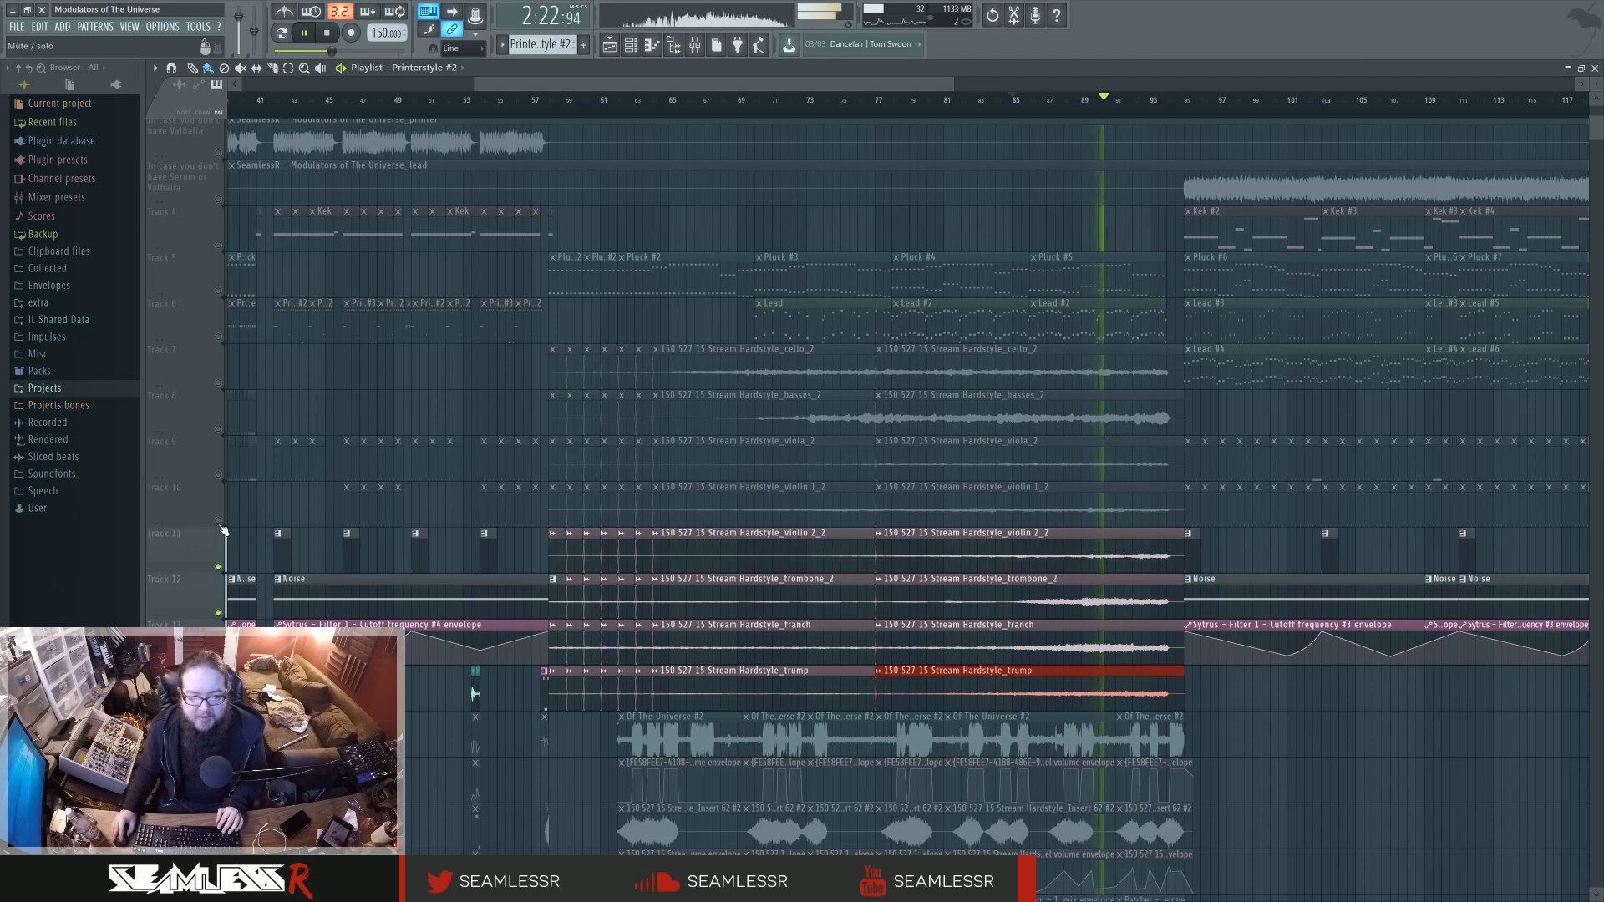
click(218, 520)
click(218, 474)
click(218, 428)
click(218, 382)
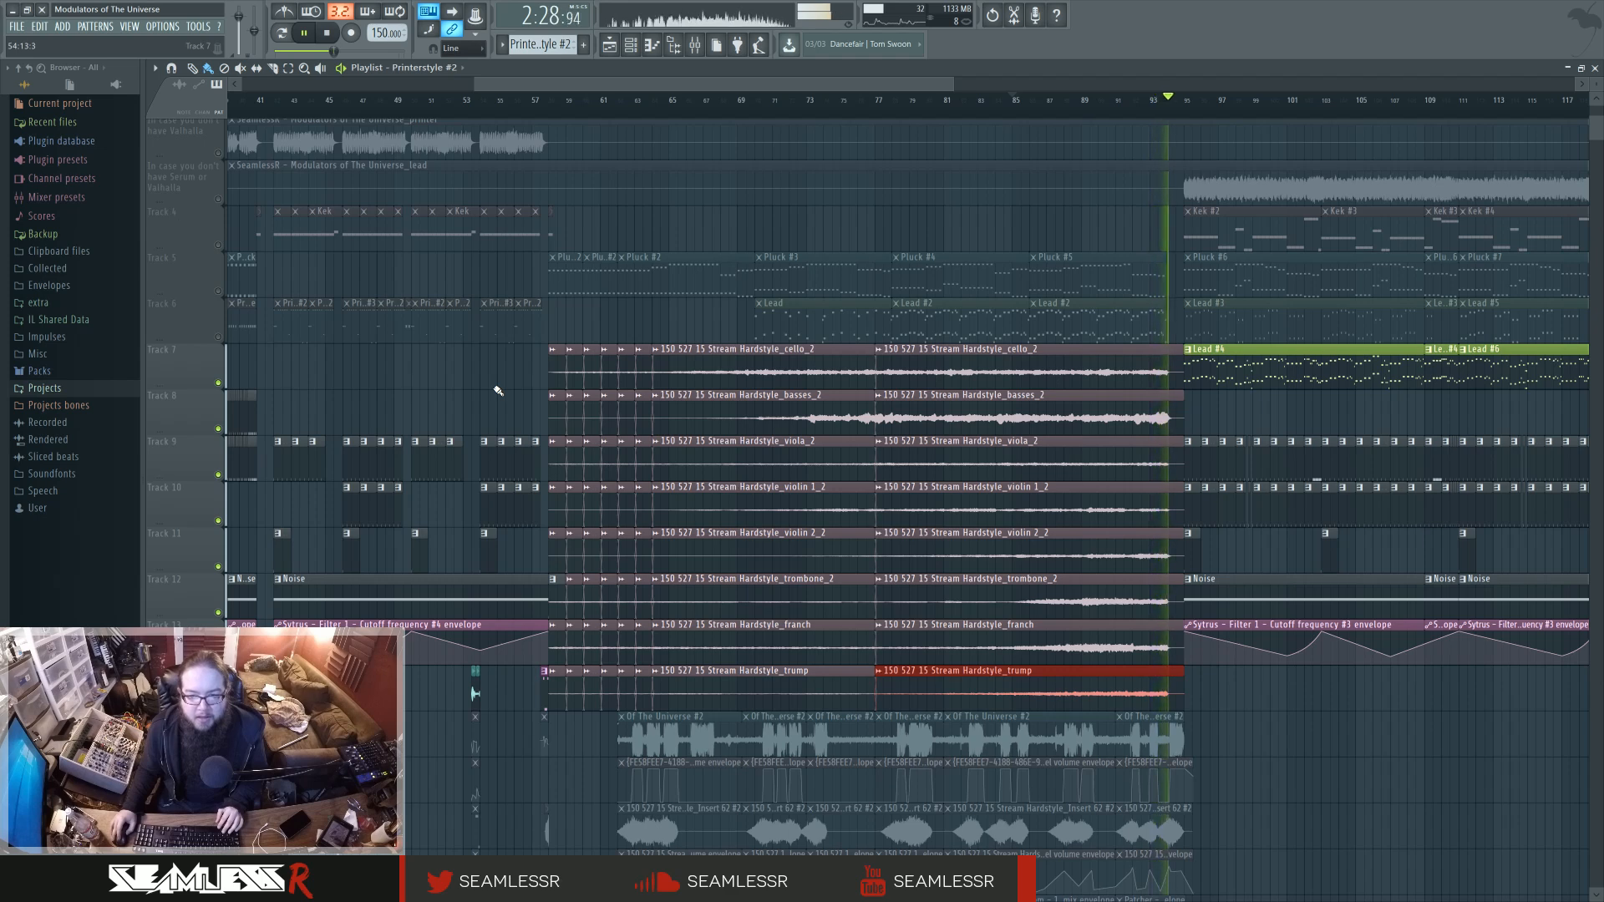
key(space)
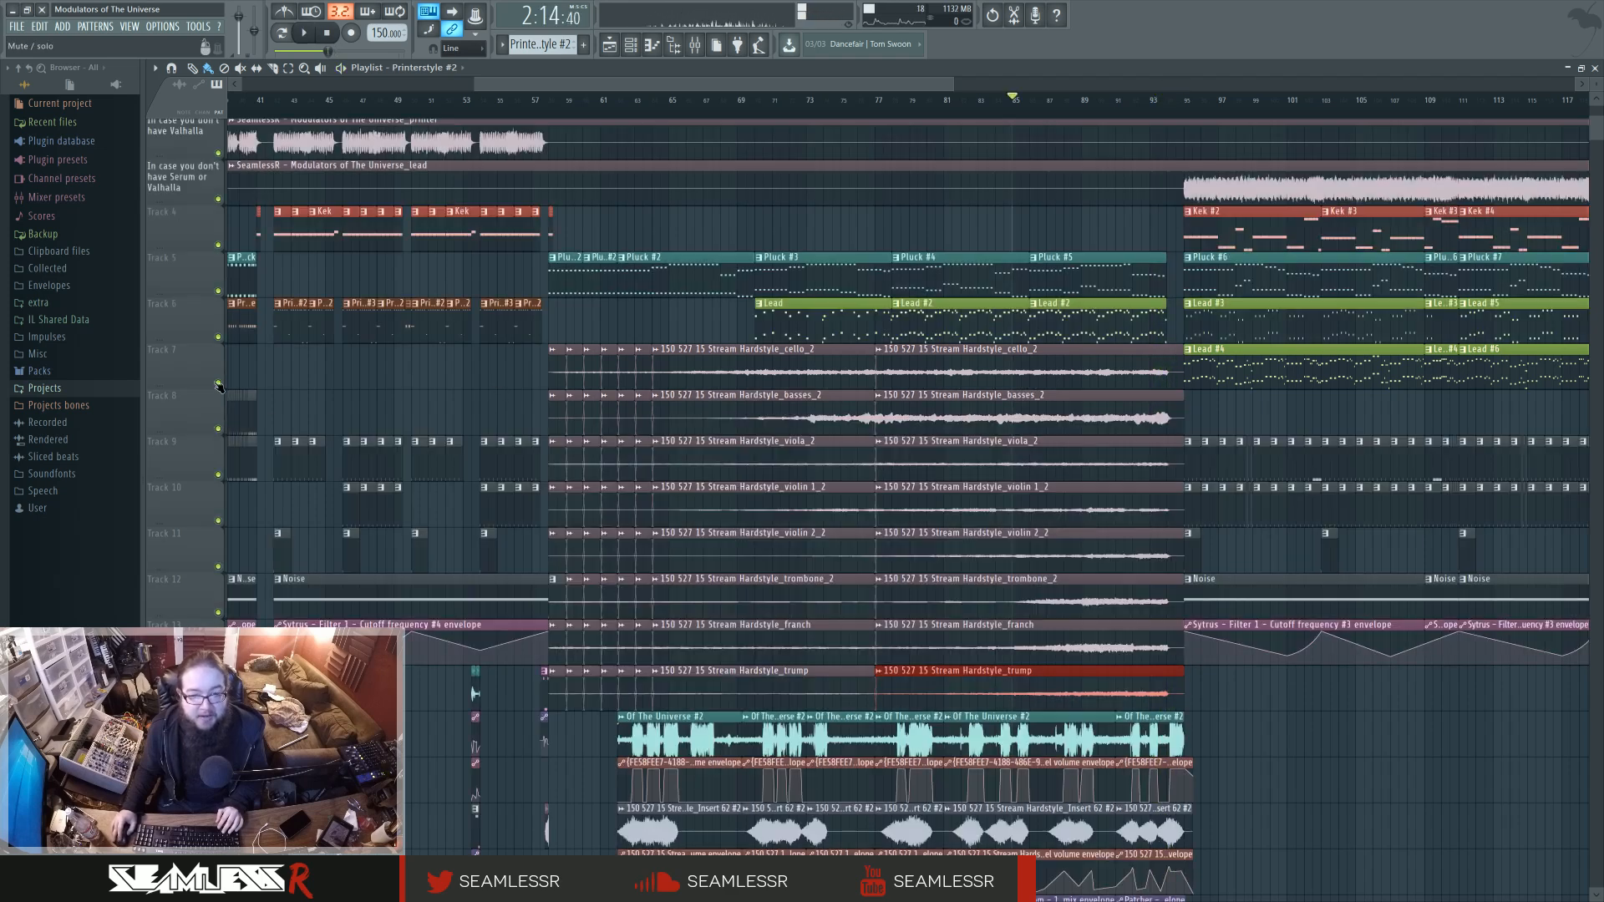
Play the full arrangement from bar 77 with the orchestral and vocal tracks in view, then stop and deselect the trump clip.
scroll(230, 418, up, 1)
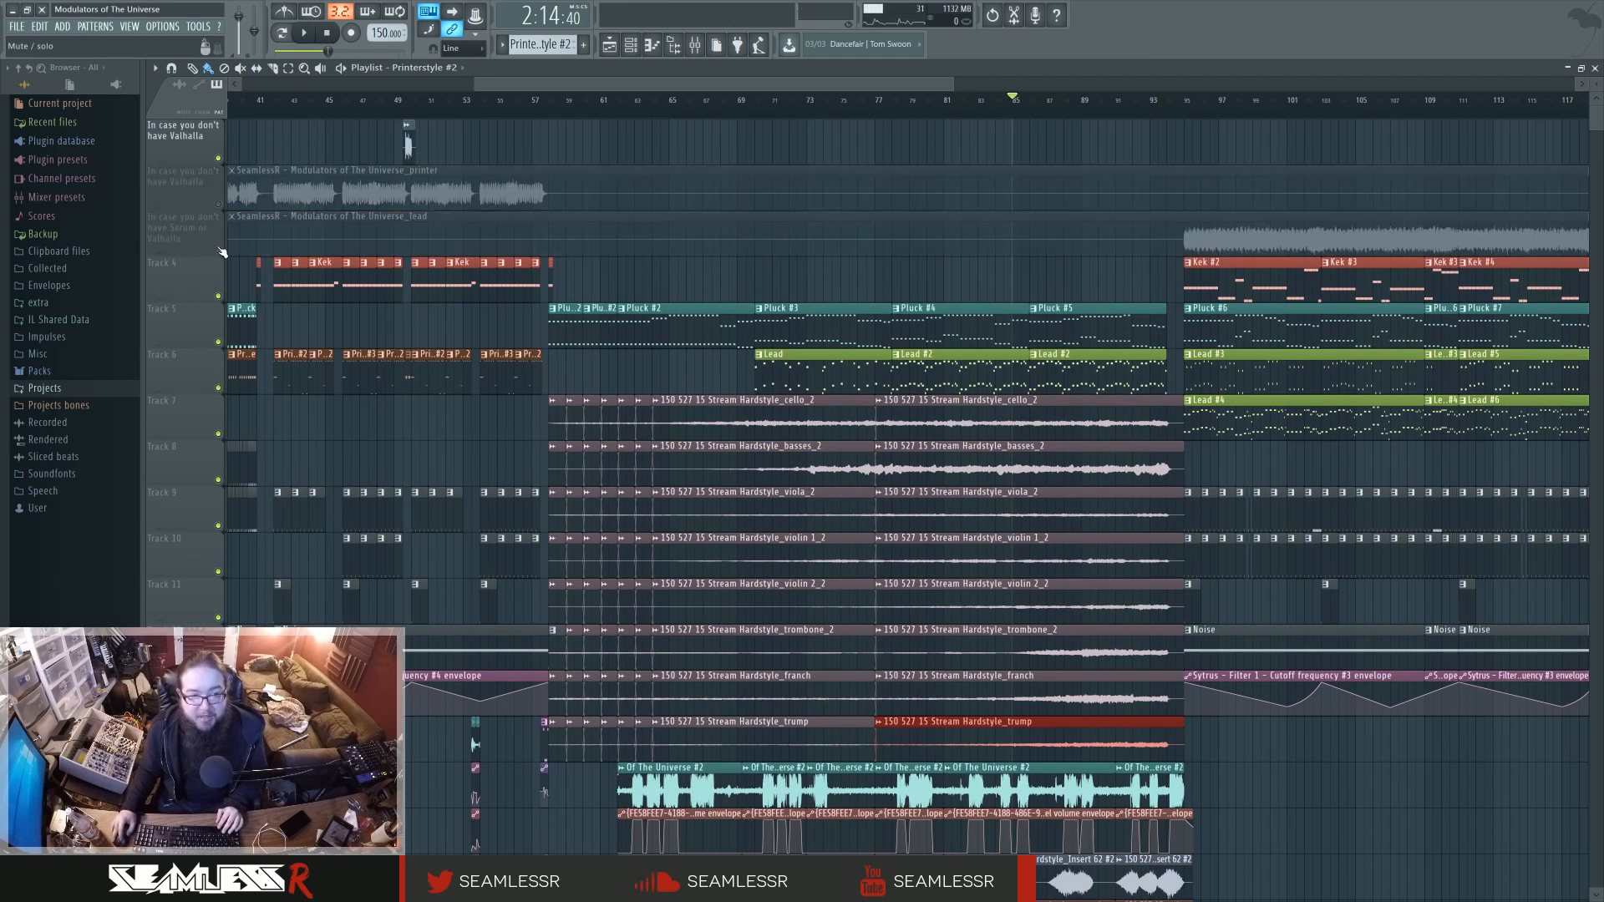
scroll(1068, 346, down, 5)
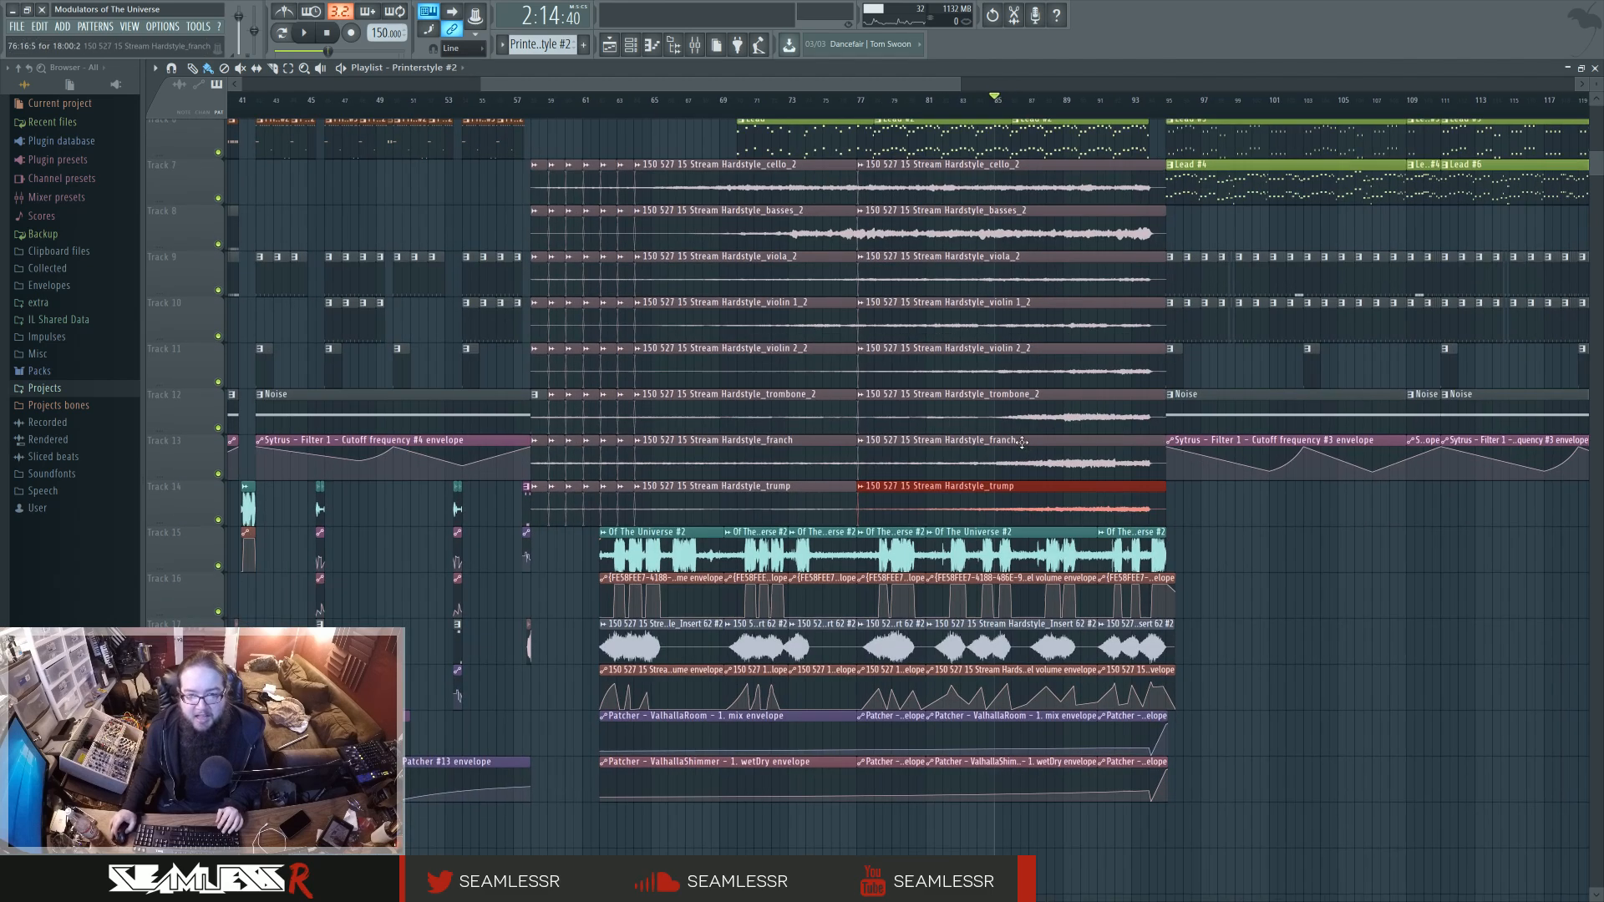
scroll(627, 114, down, 1)
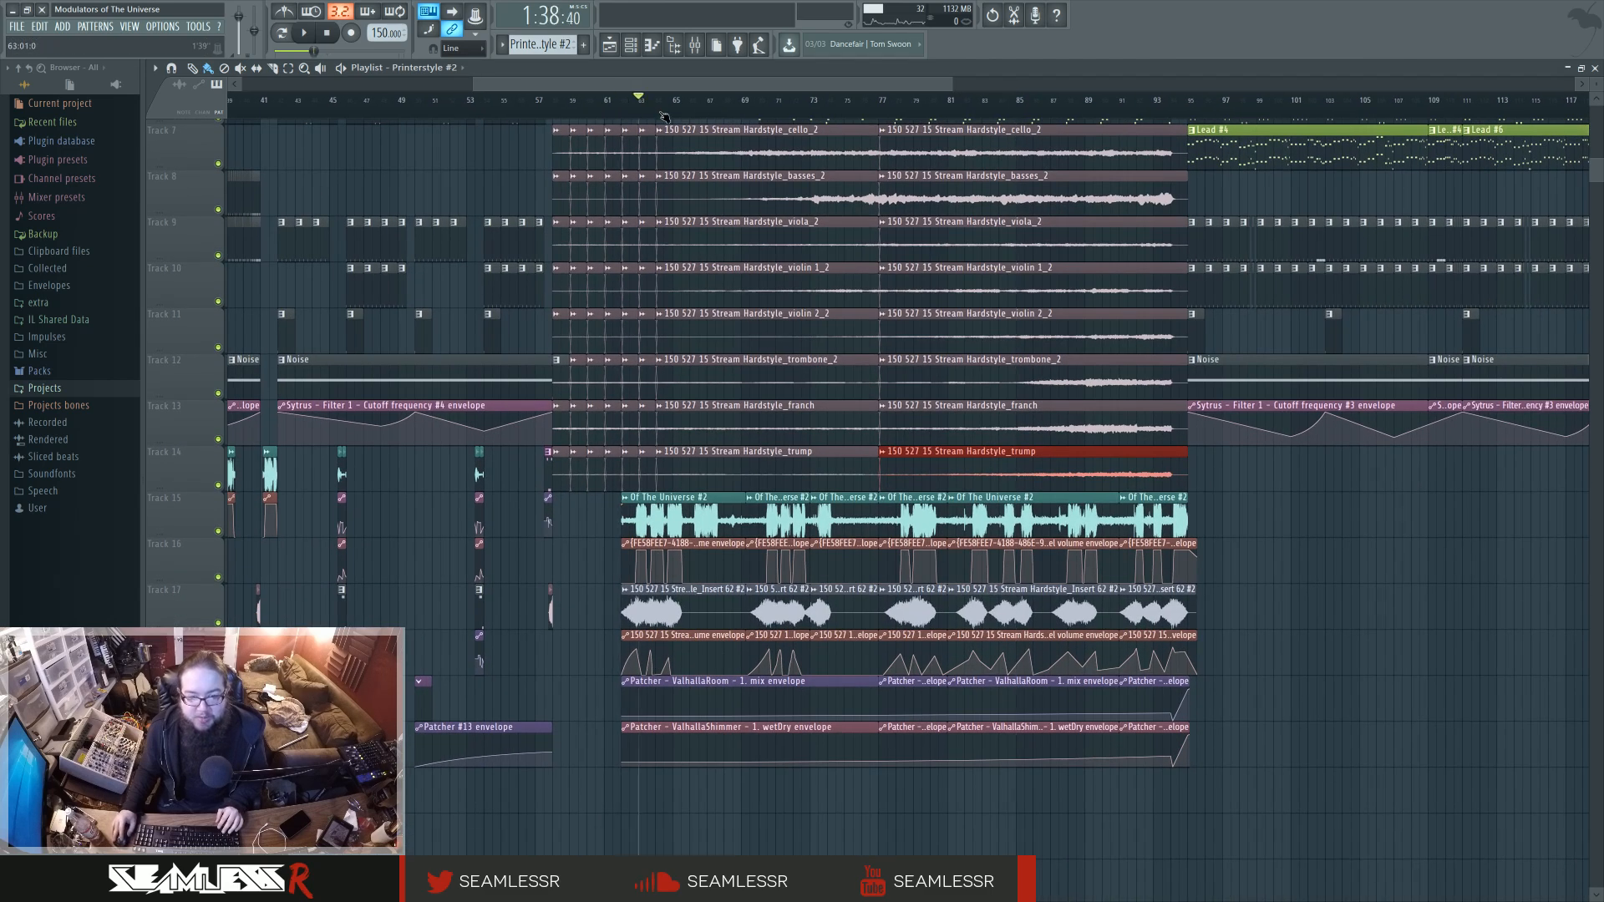
click(887, 109)
key(space)
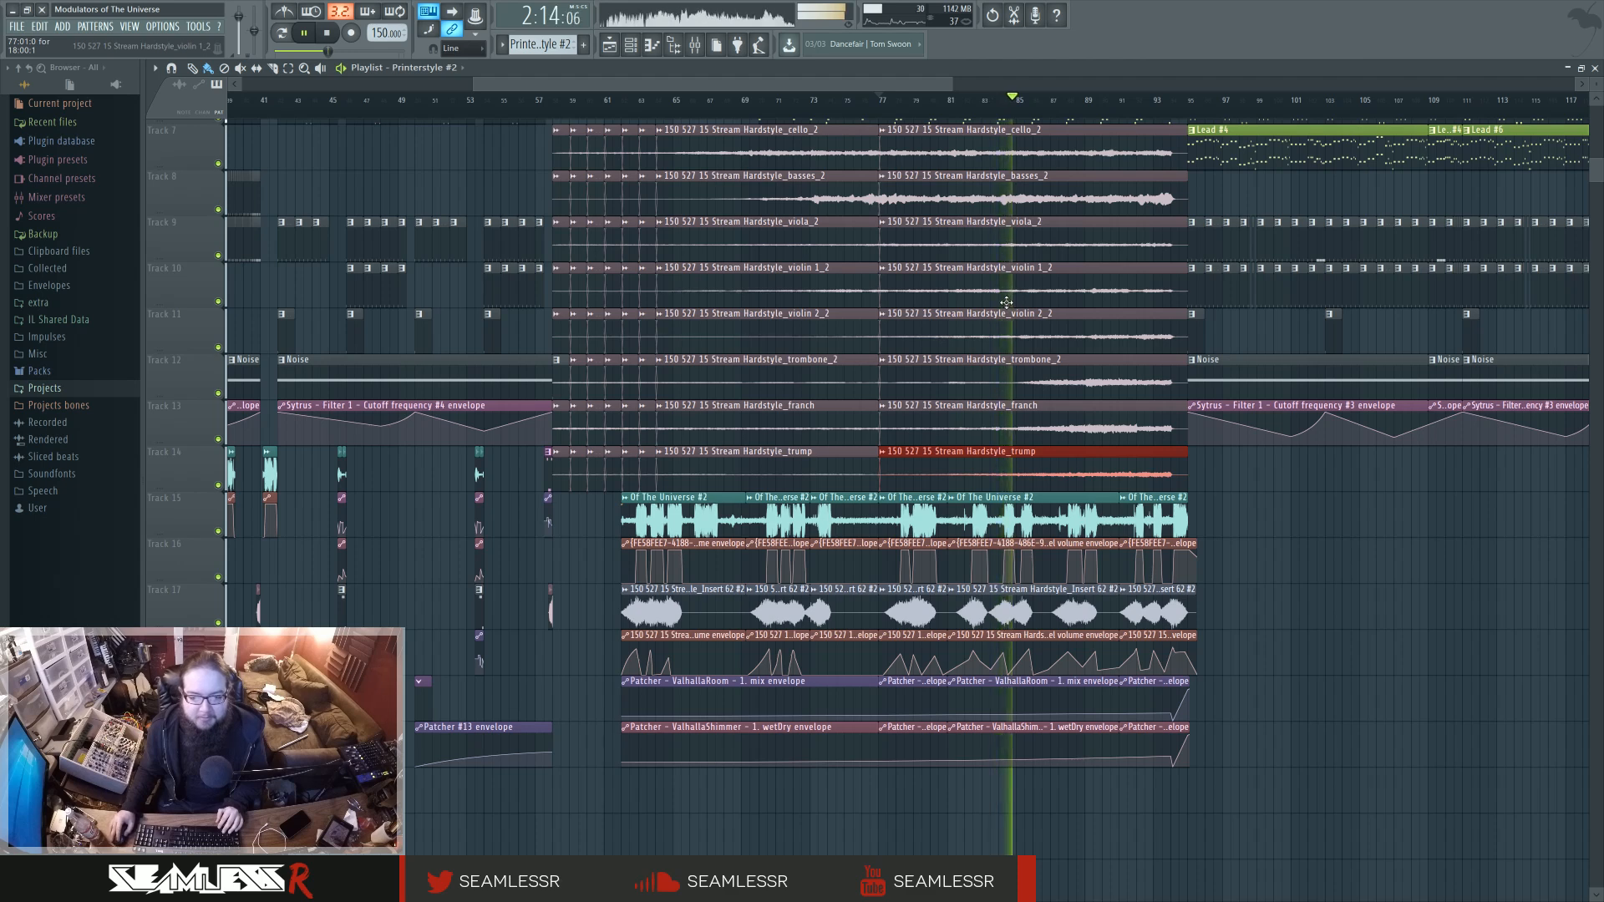
key(space)
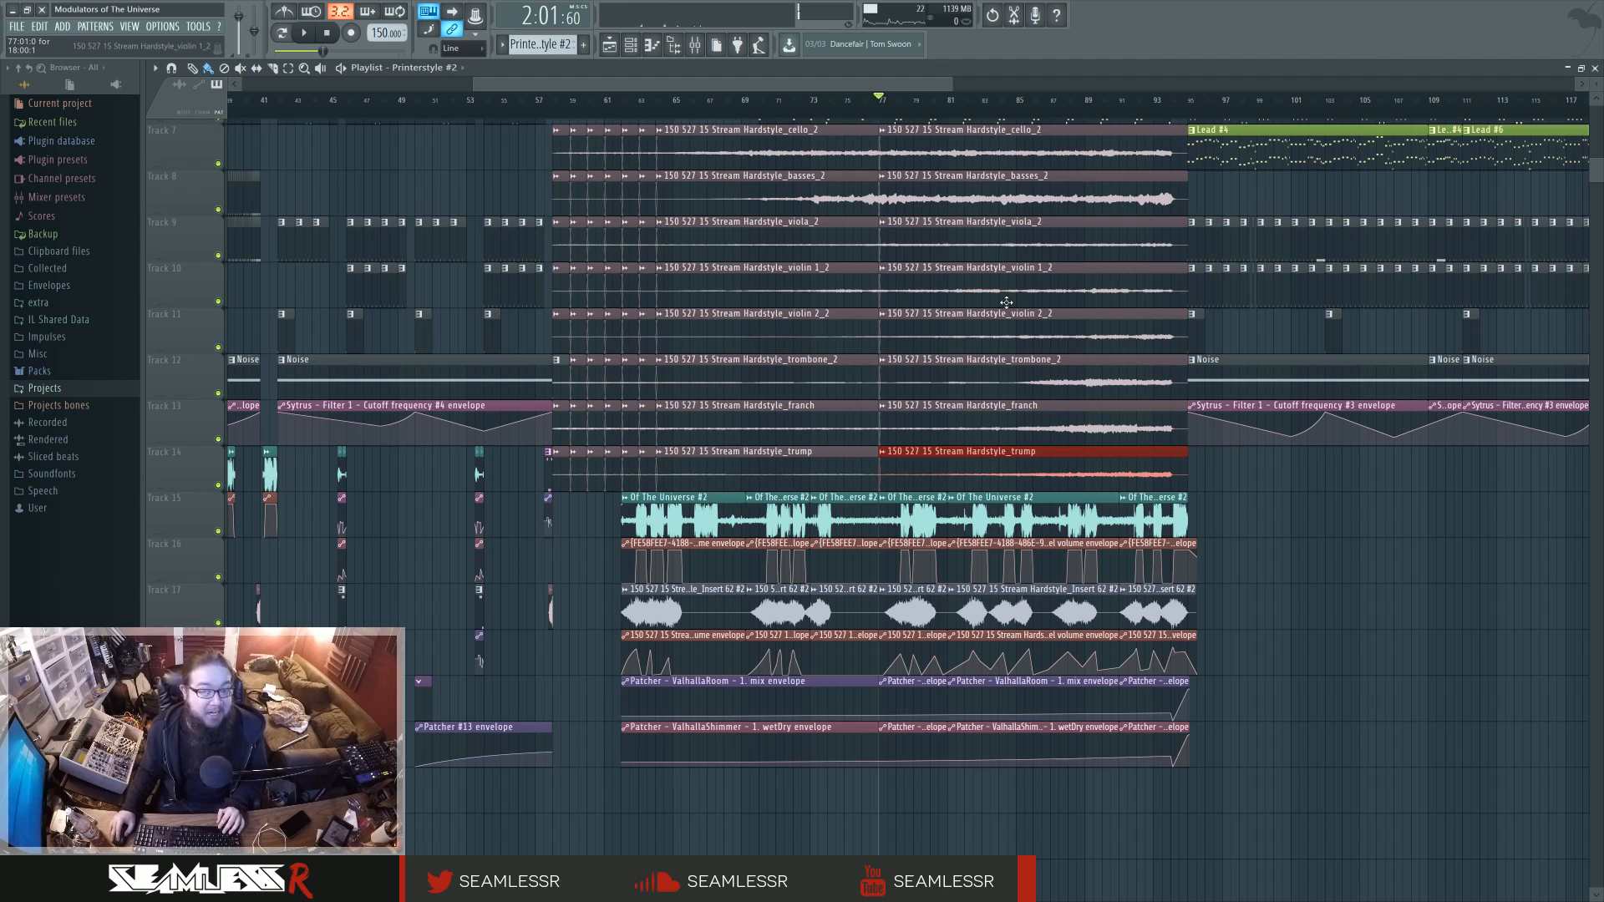
ctrl+click(1271, 602)
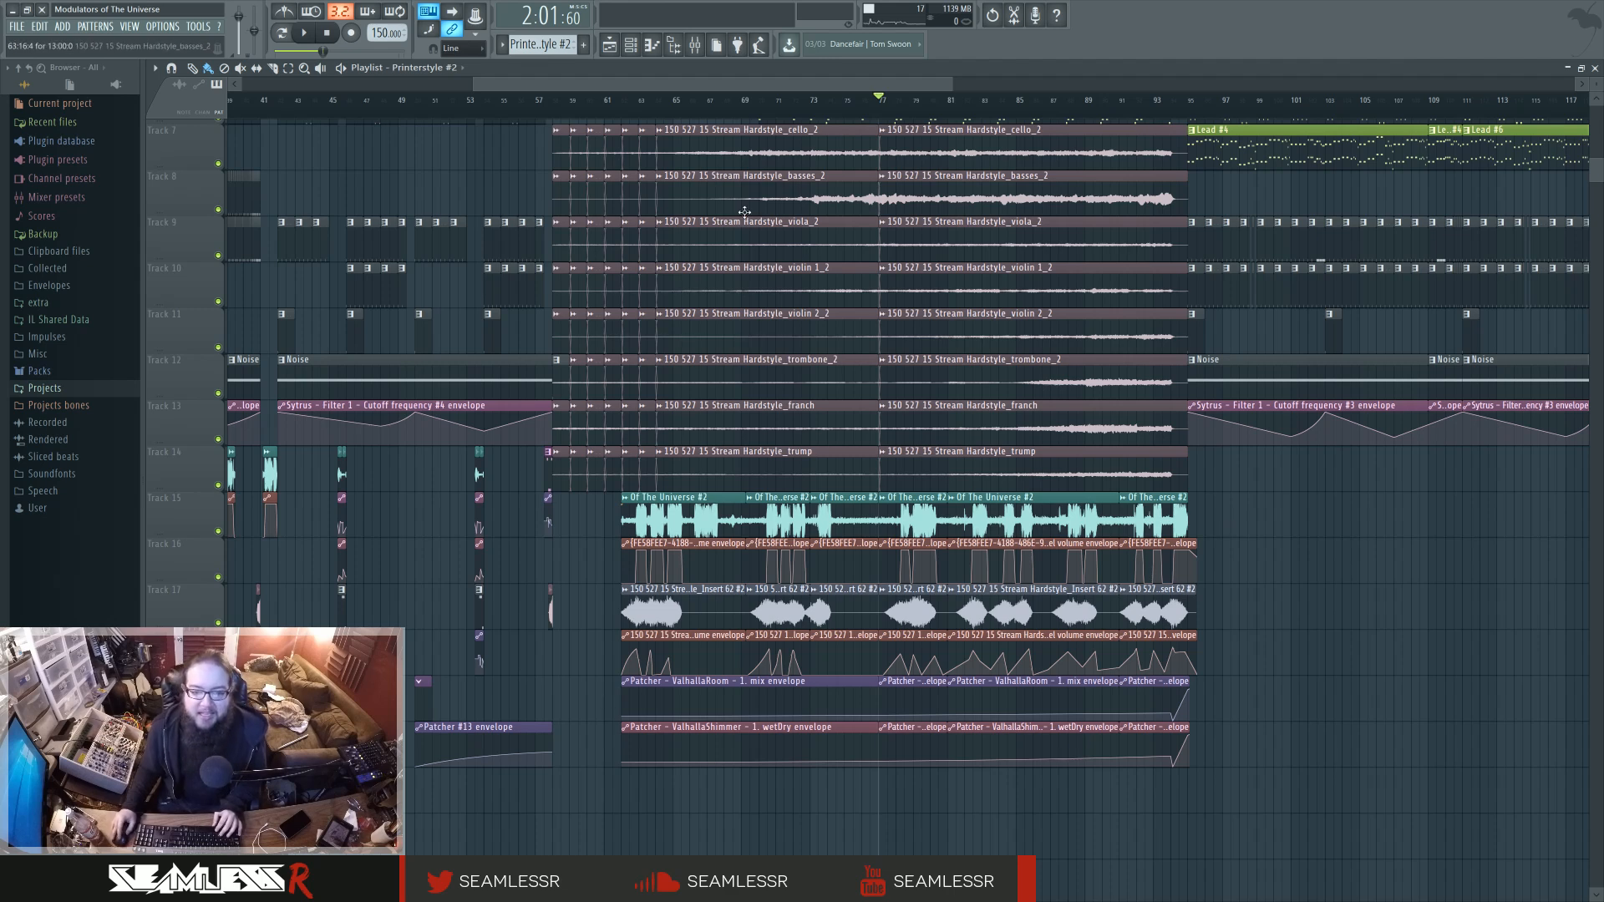
Play the orchestral section from bar 70, then play from about bar 91 into the next section and stop.
key(space)
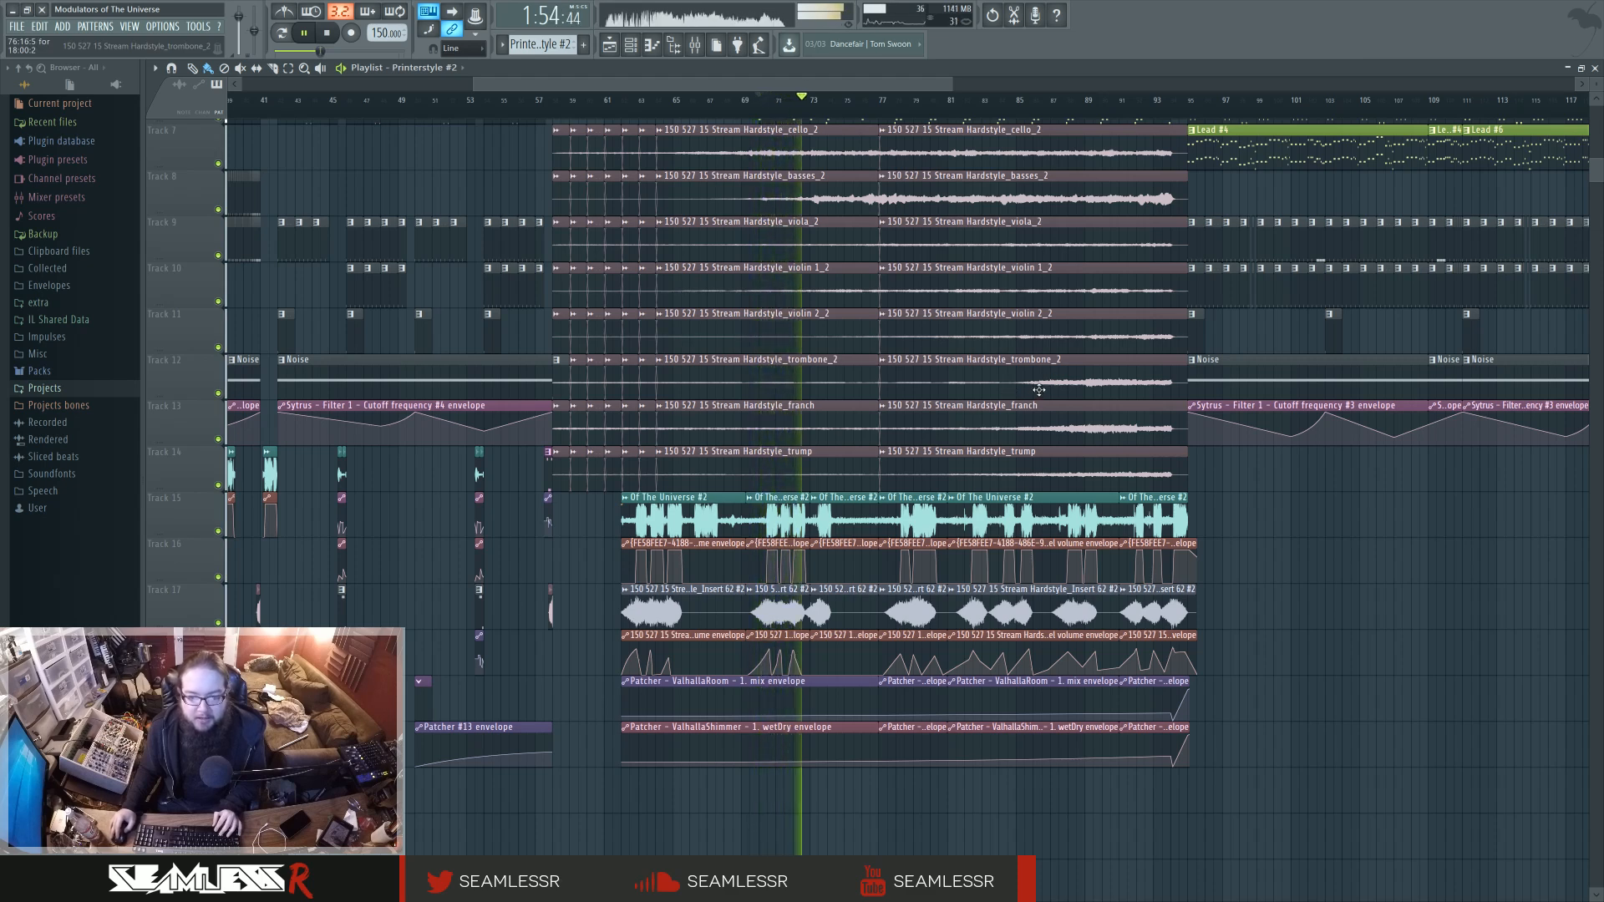
key(space)
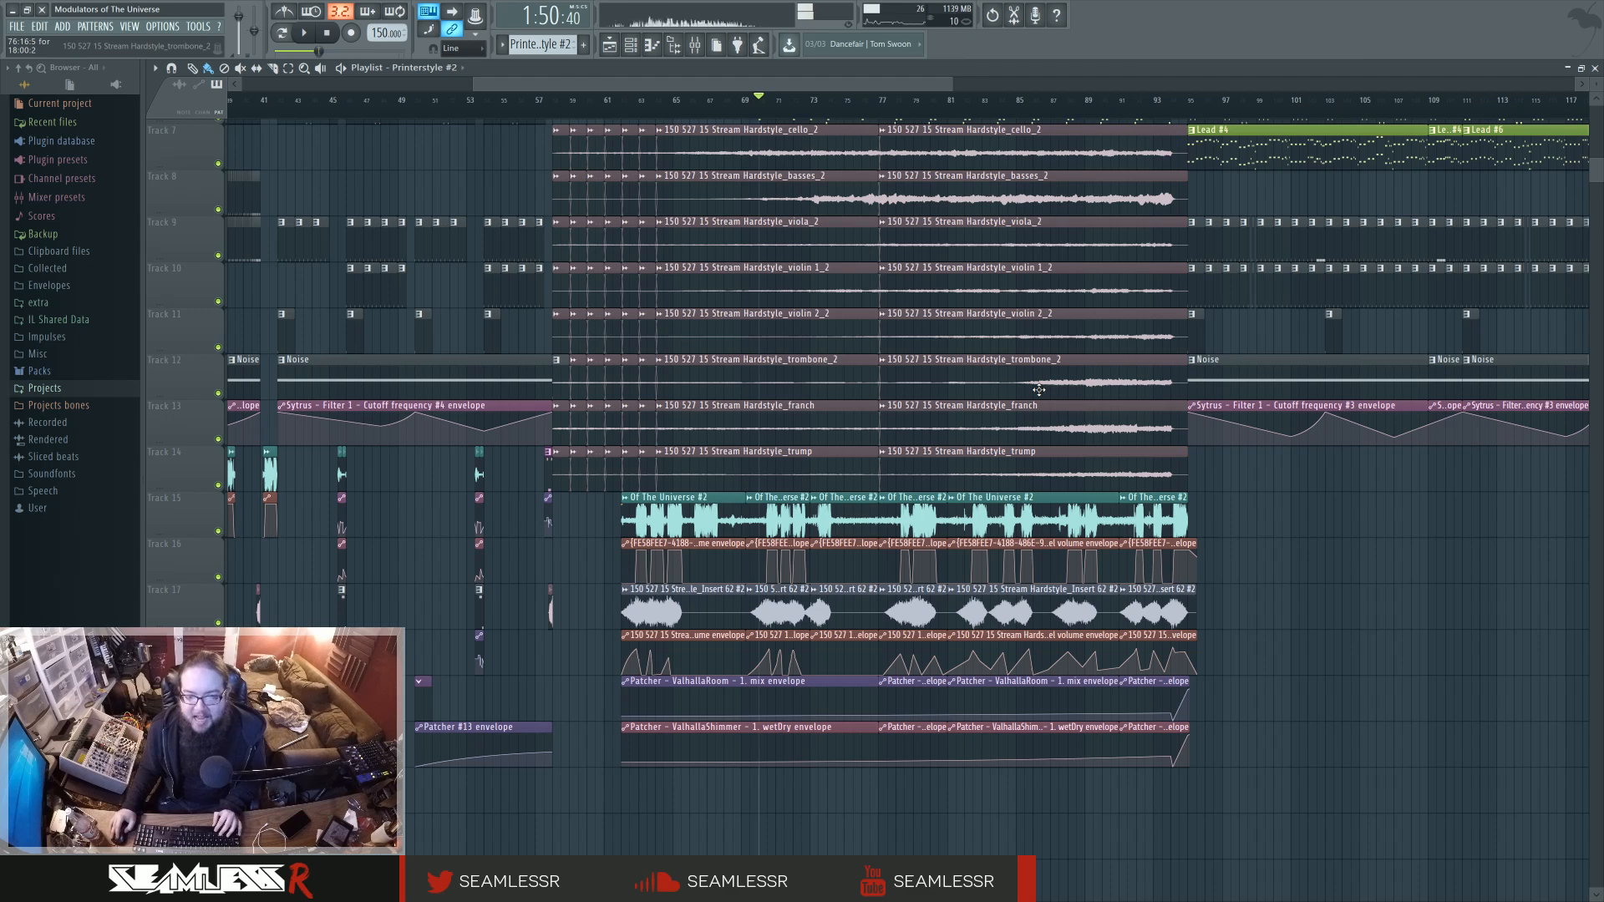
click(1133, 116)
key(space)
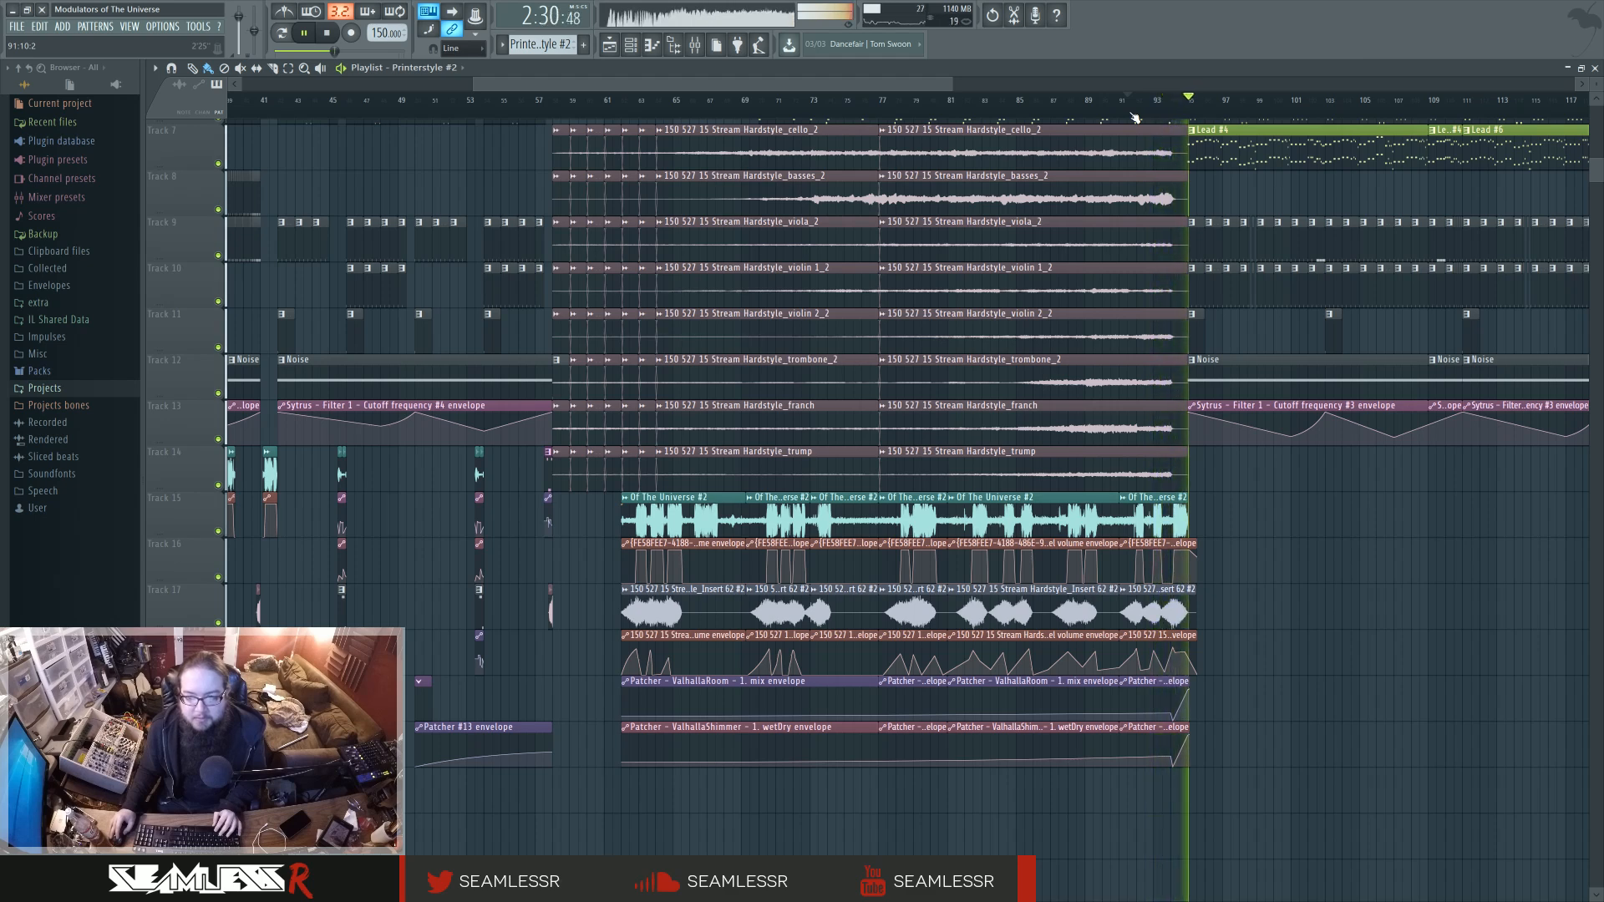
key(space)
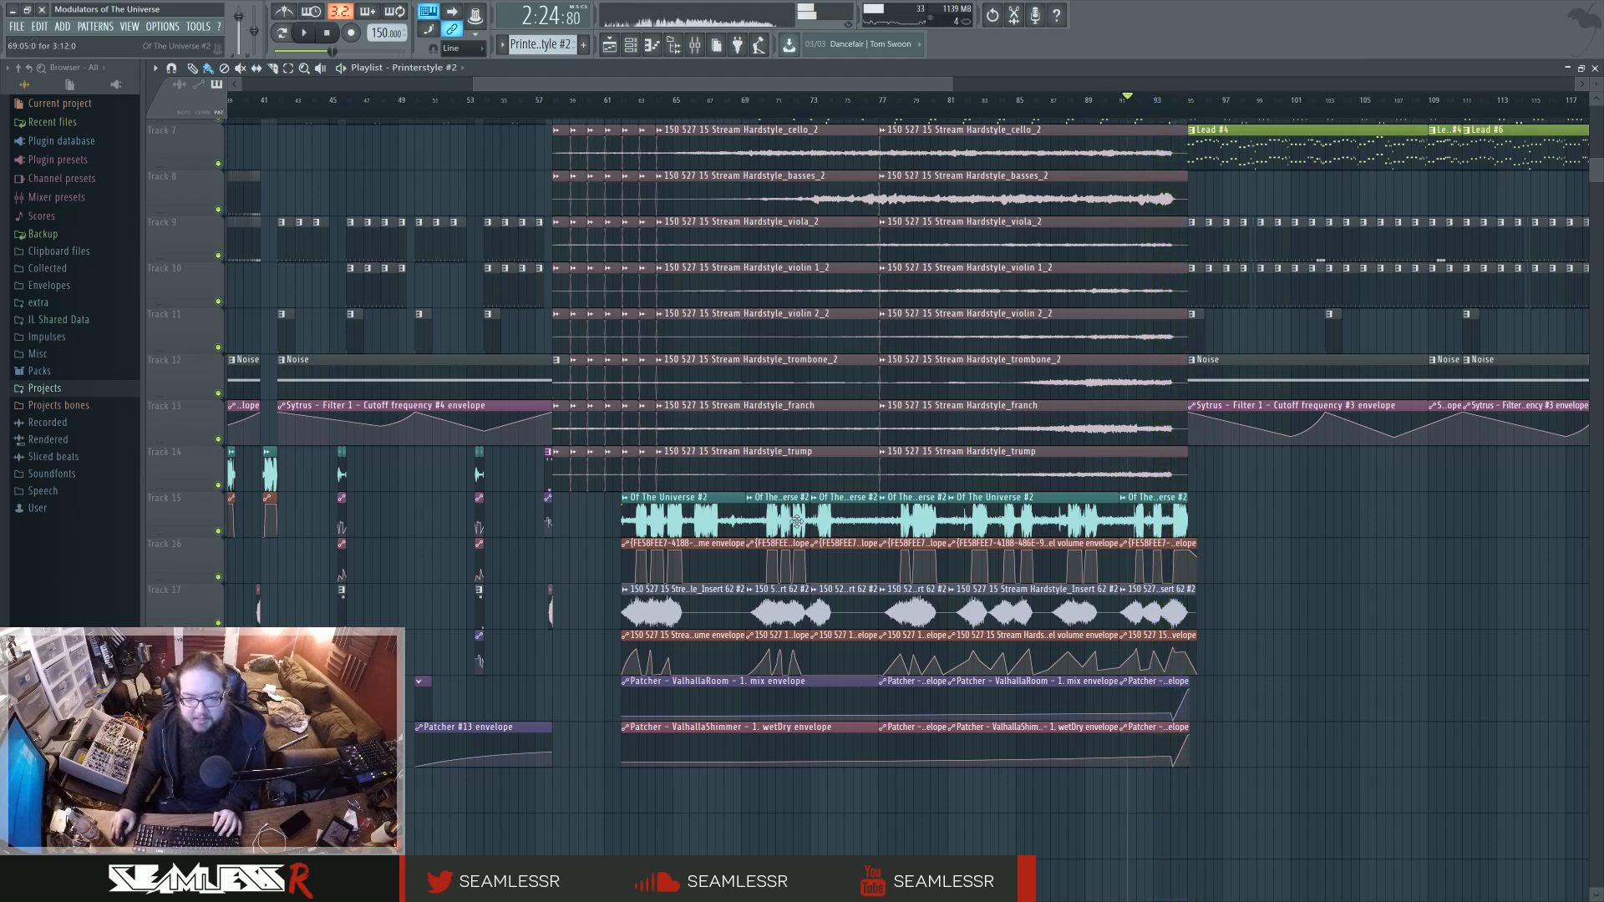
Solo the Of The Universe #2 vocal track, play it from about bar 91, add its volume envelope track and stop.
right_click(219, 531)
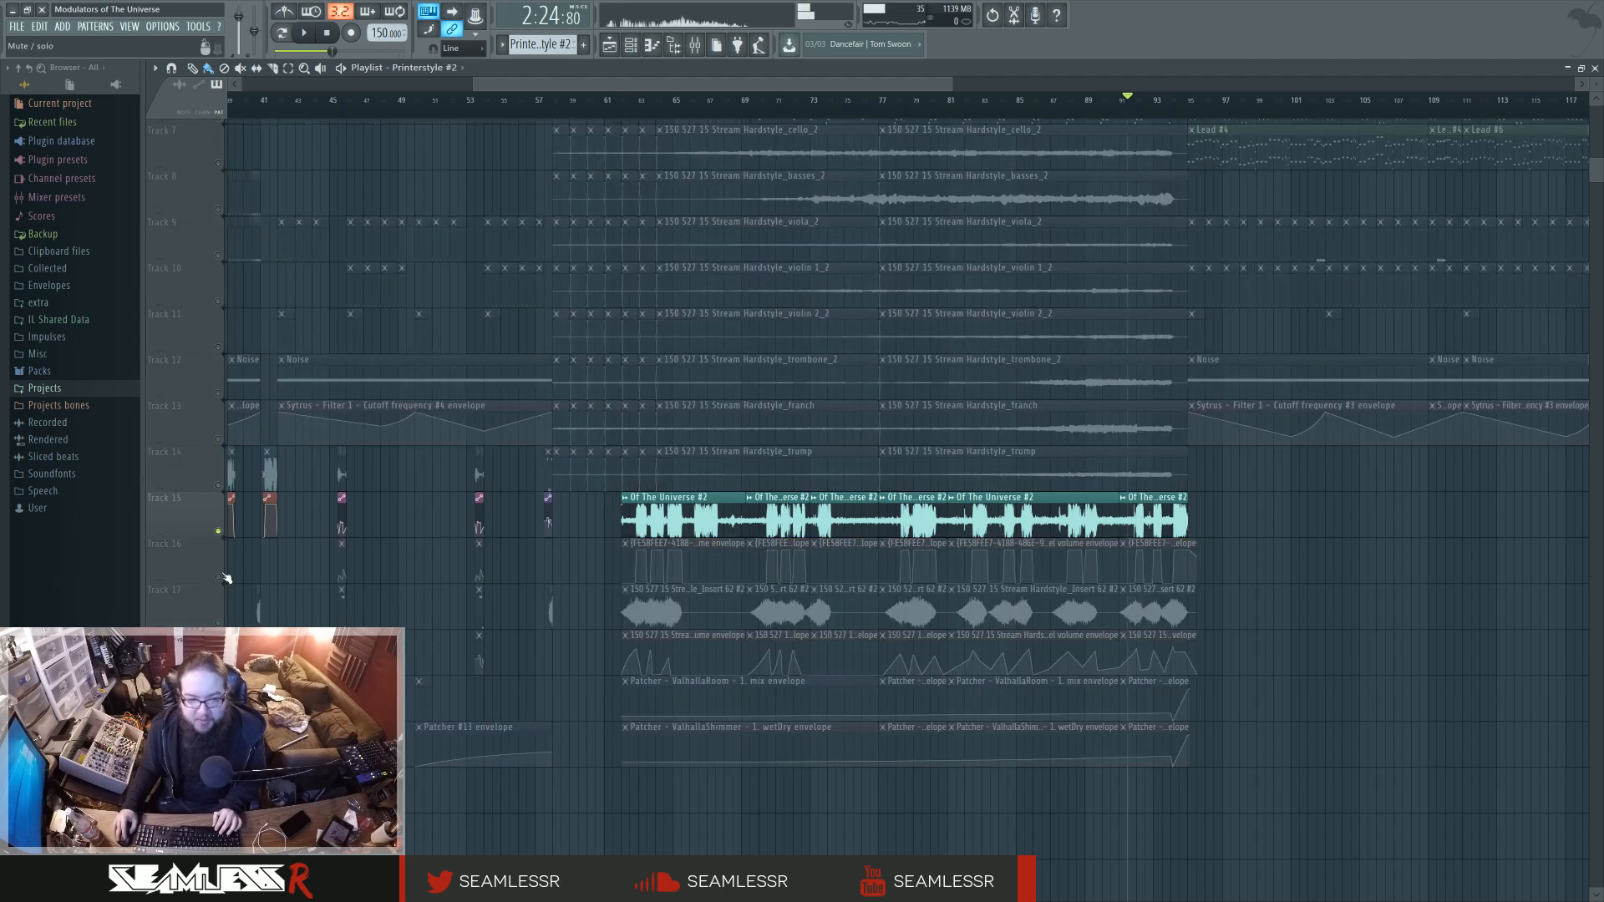
key(space)
click(220, 577)
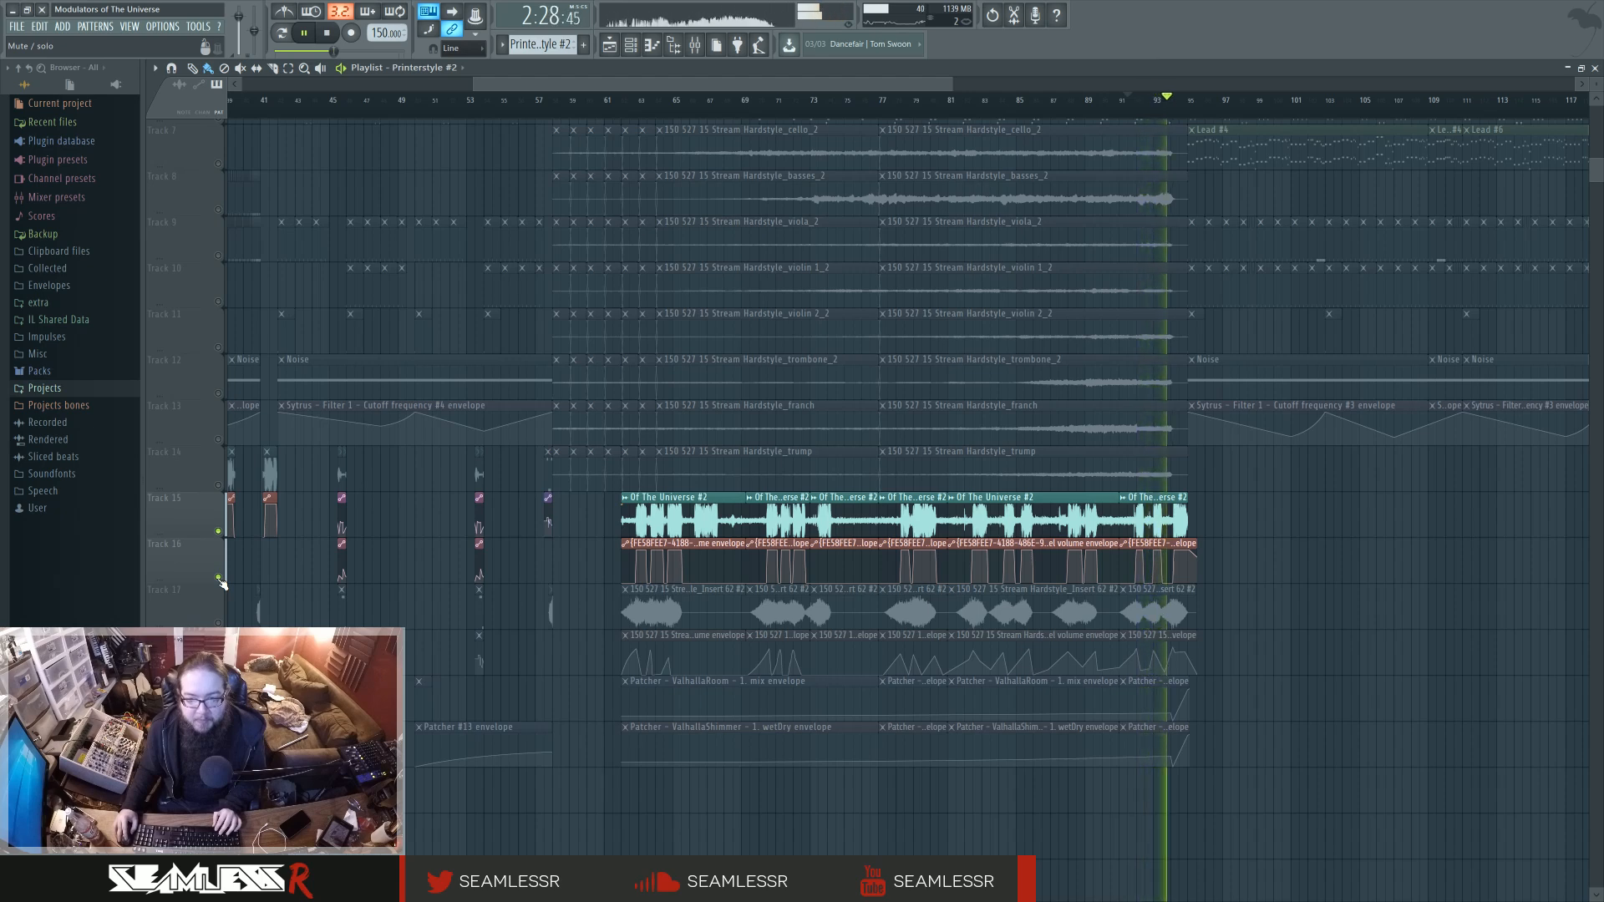
key(space)
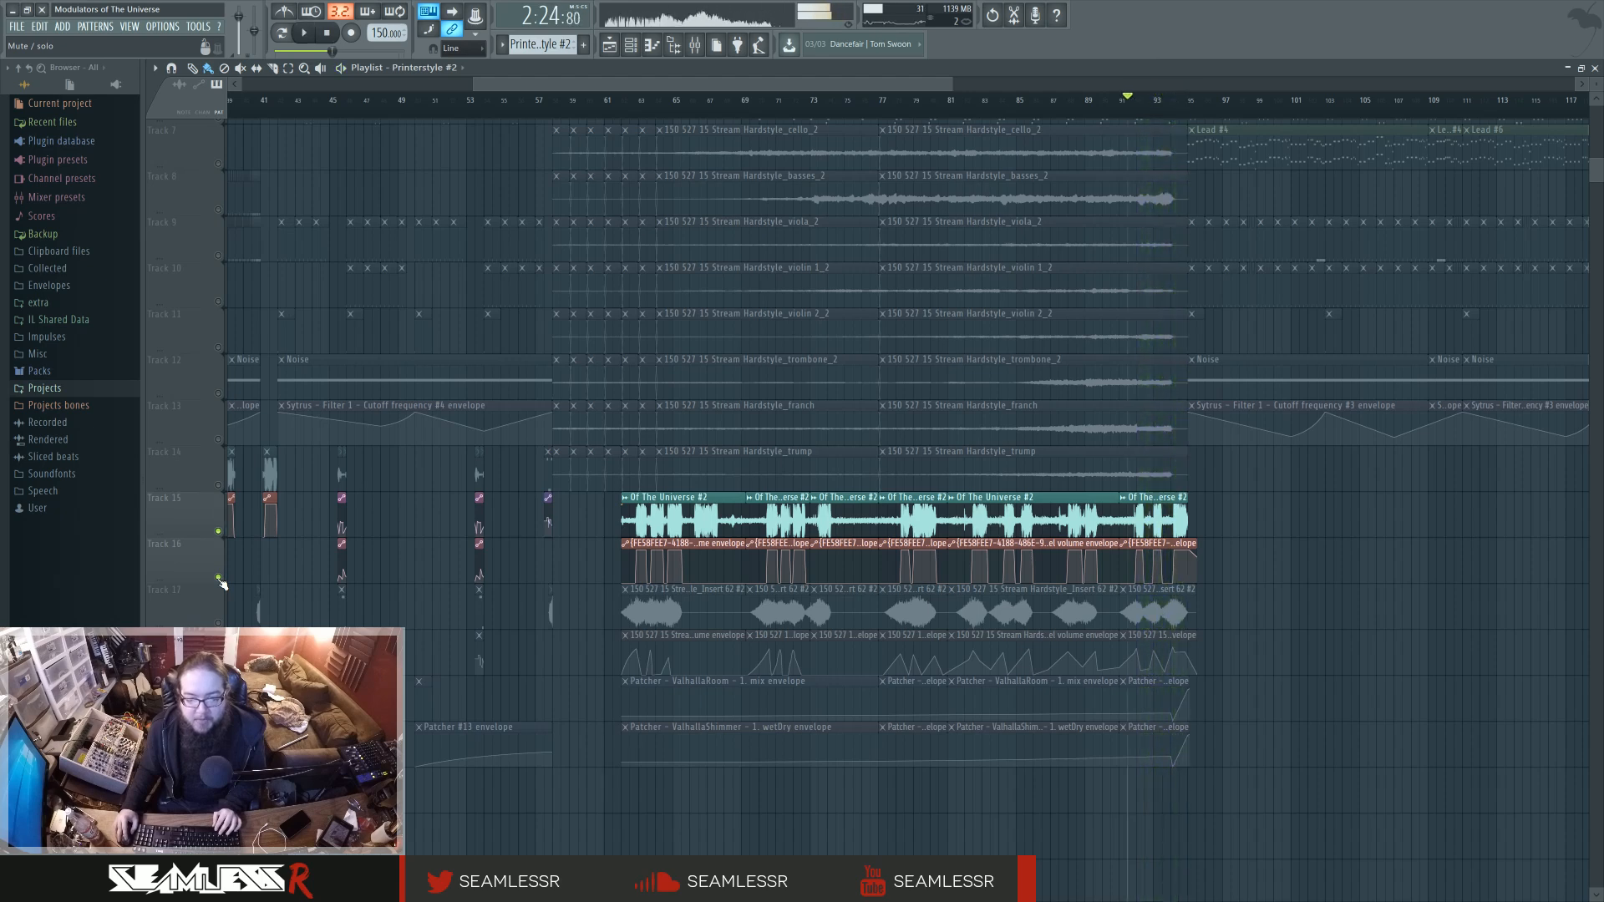
Solo the Insert 62 #2 vocal layer with its volume envelope, play it from about bar 91, then stop and unsolo the tracks.
right_click(219, 623)
click(219, 669)
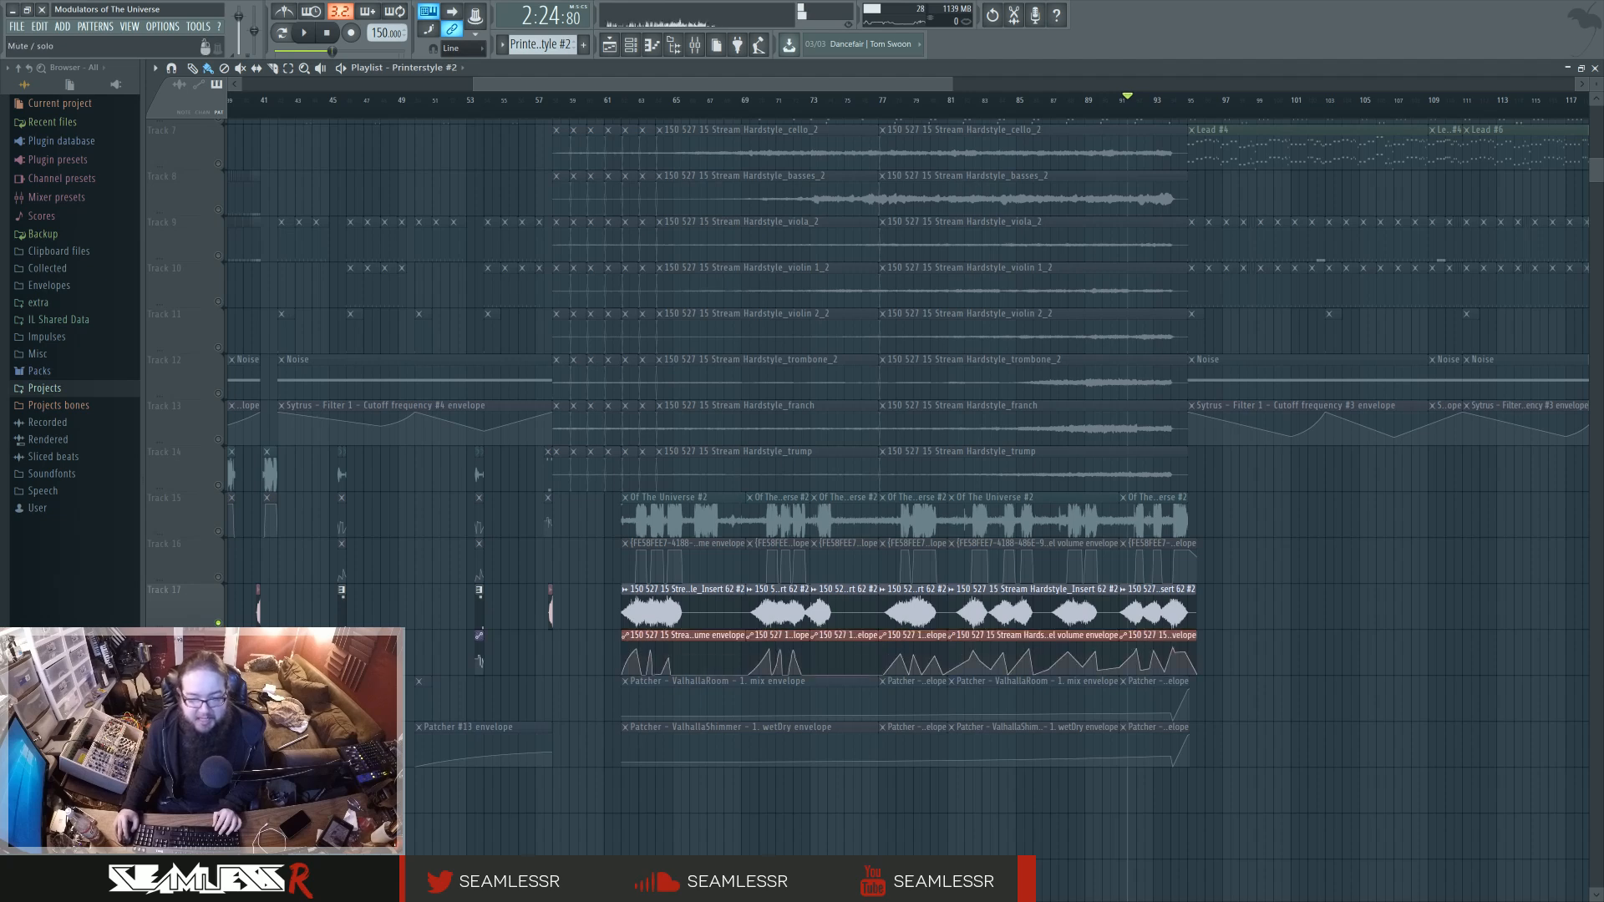
key(space)
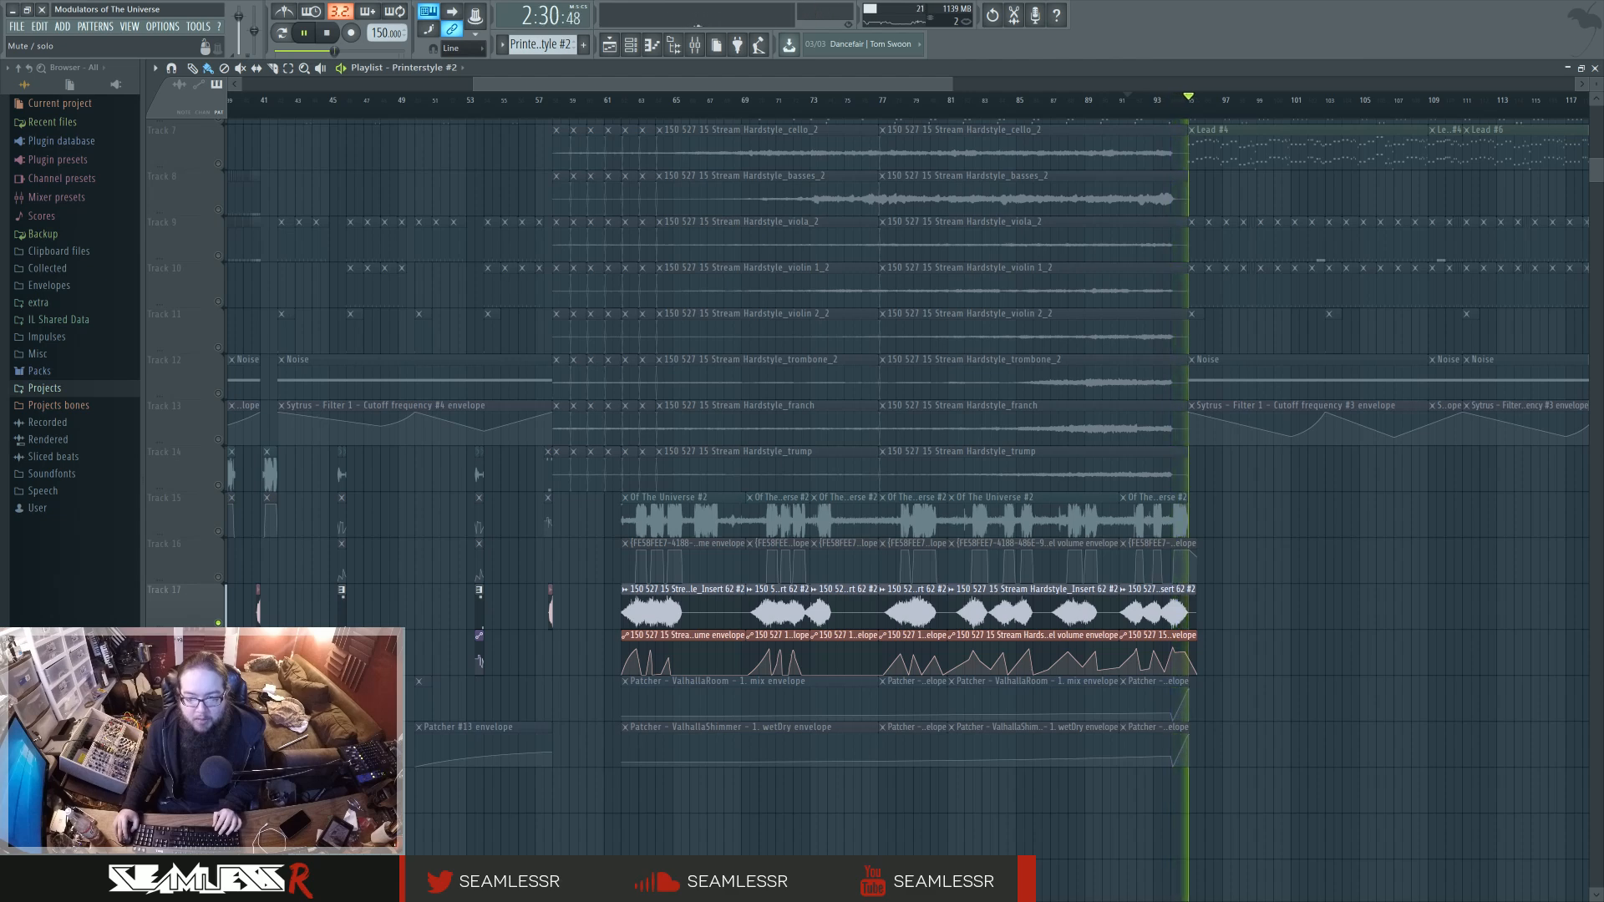
key(space)
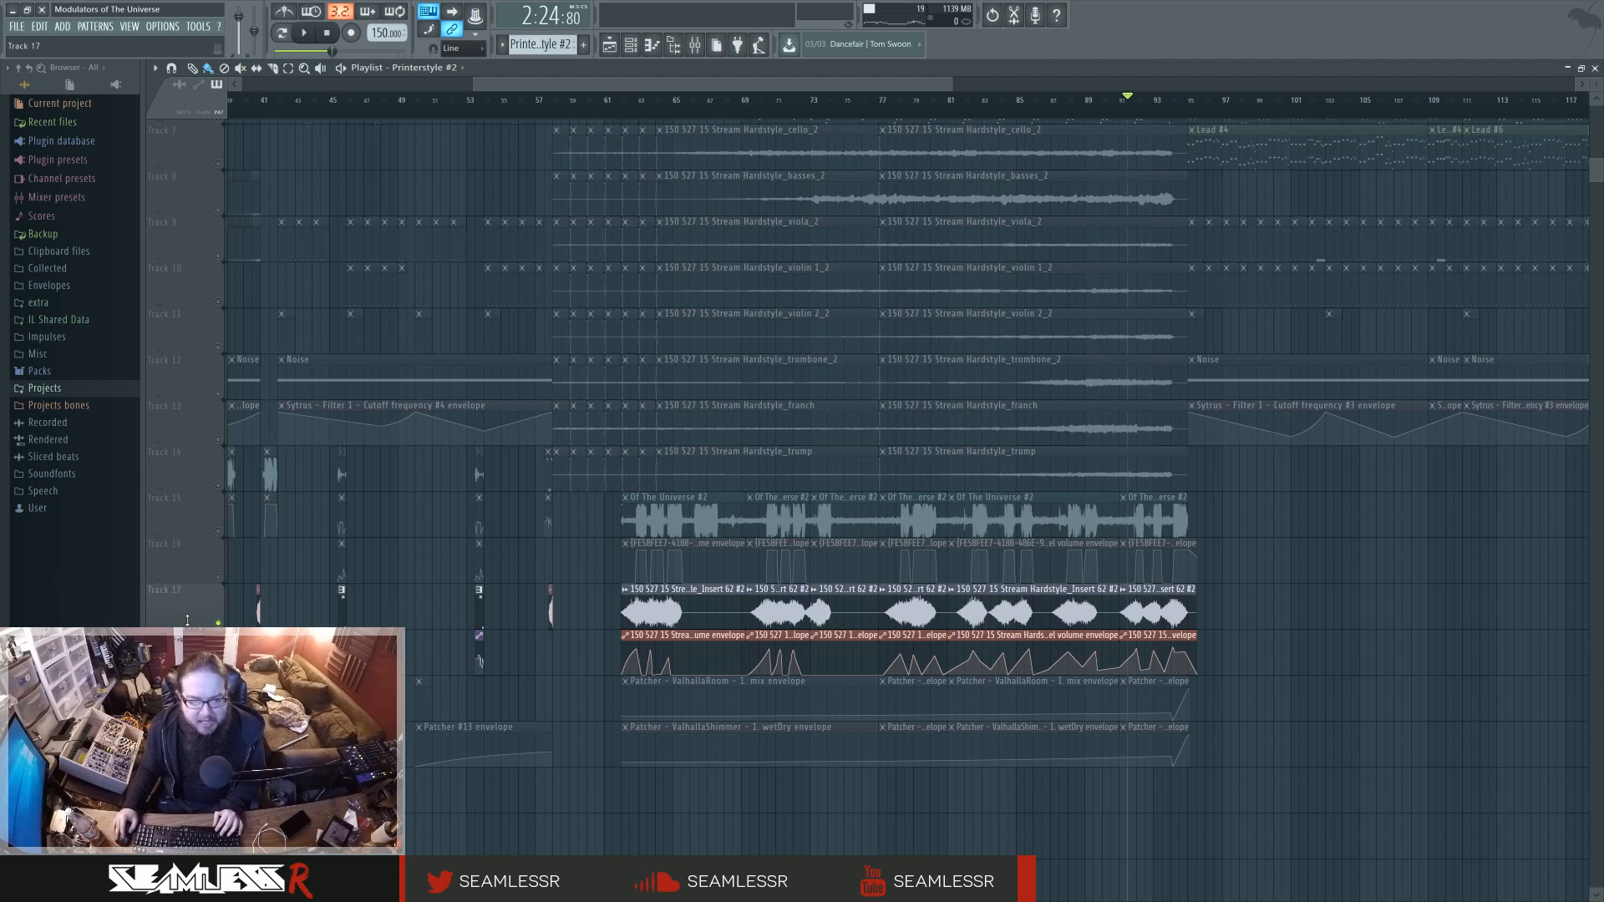
right_click(218, 623)
right_click(218, 622)
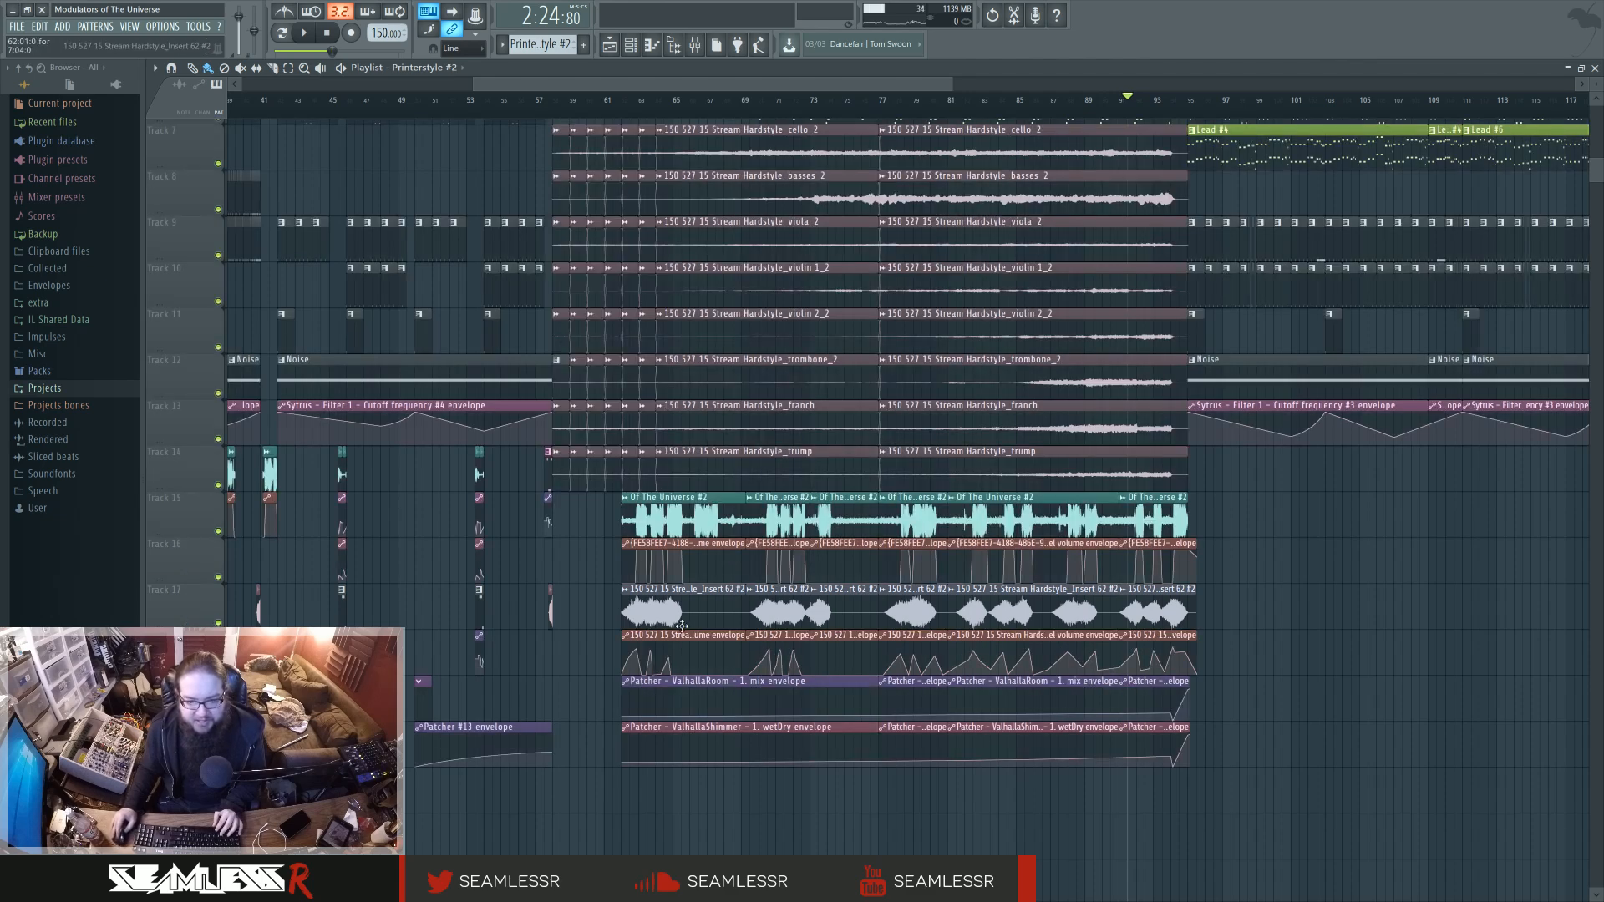
Play the full arrangement from about bar 69 with the orchestral and vocal layers together, then stop.
click(751, 107)
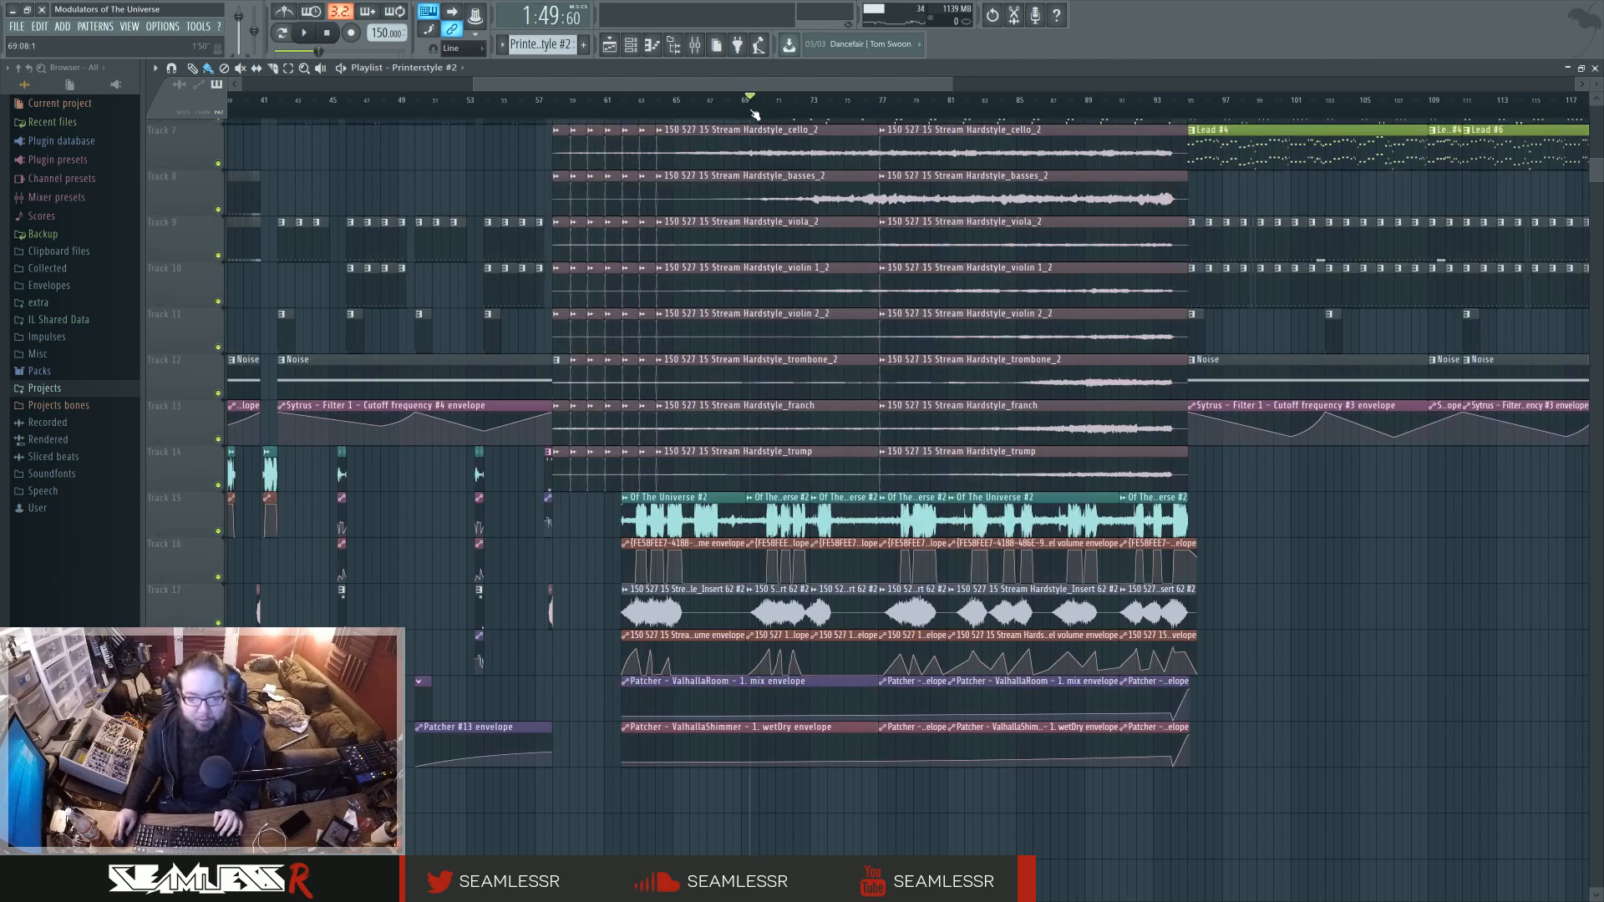
key(space)
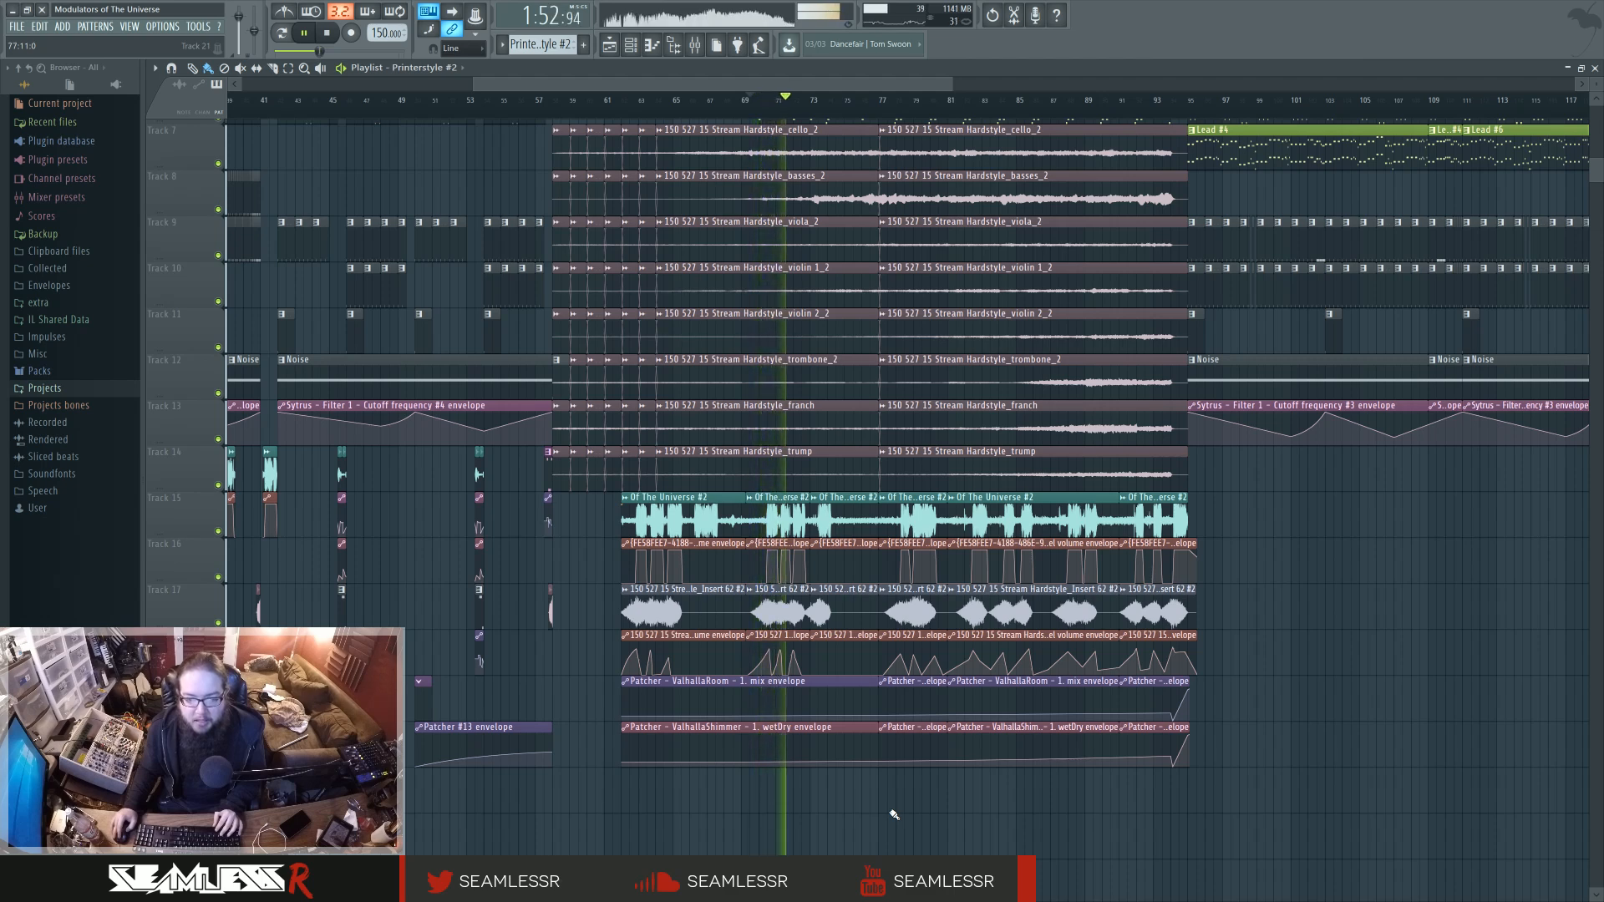
key(space)
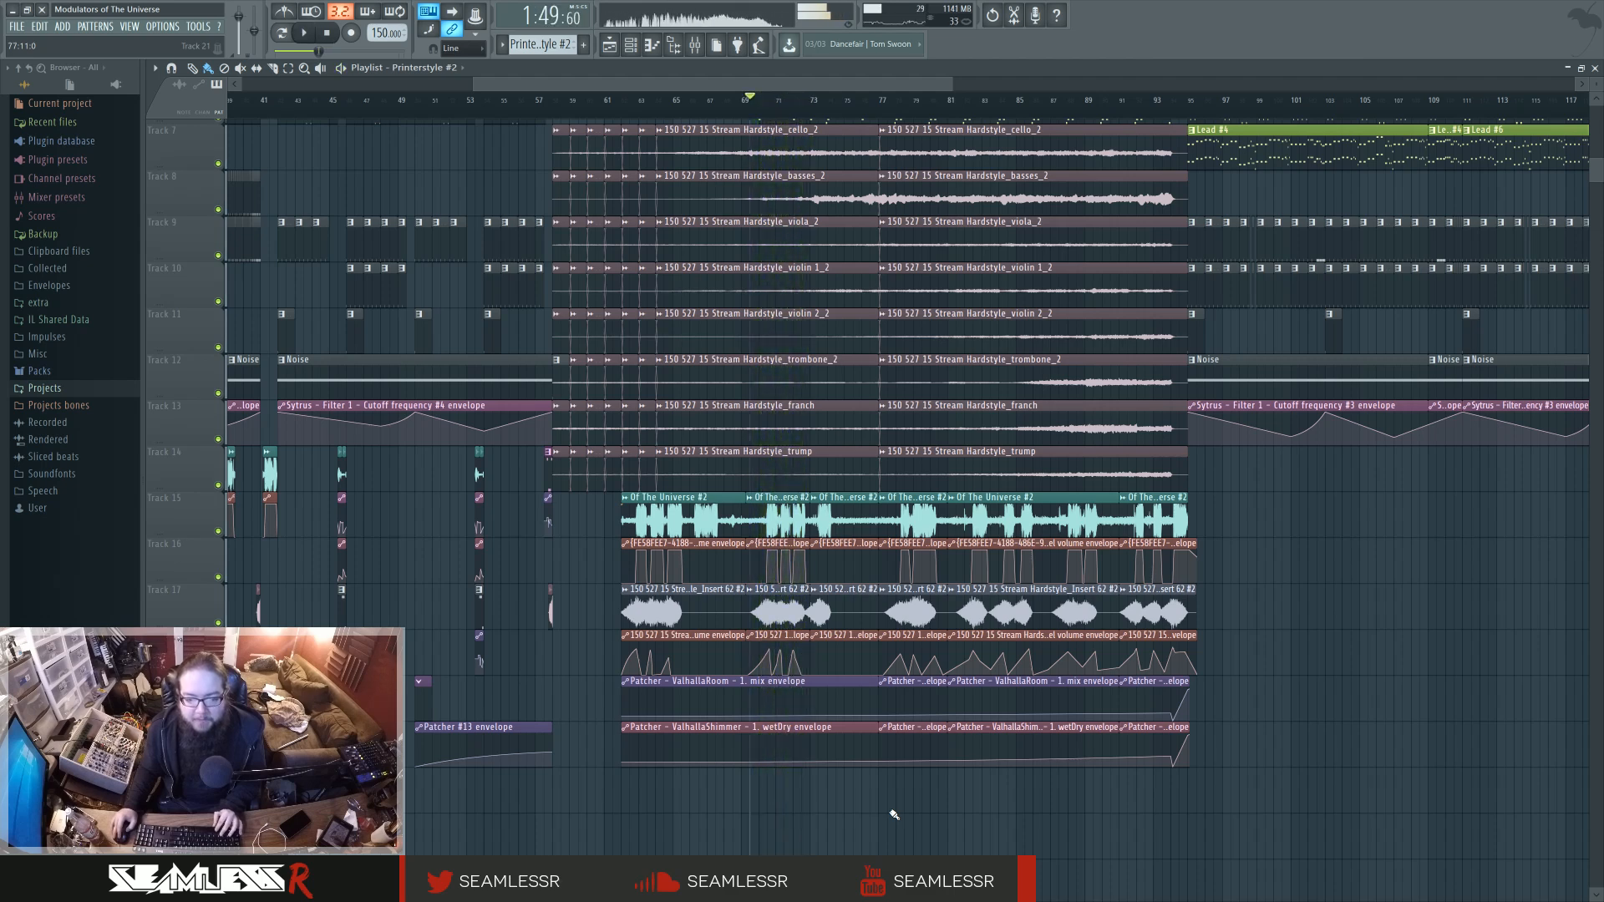
Open the Pluck #3 pattern's notes, play the pattern and open the Pluck instrument's Patcher map.
scroll(802, 376, up, 6)
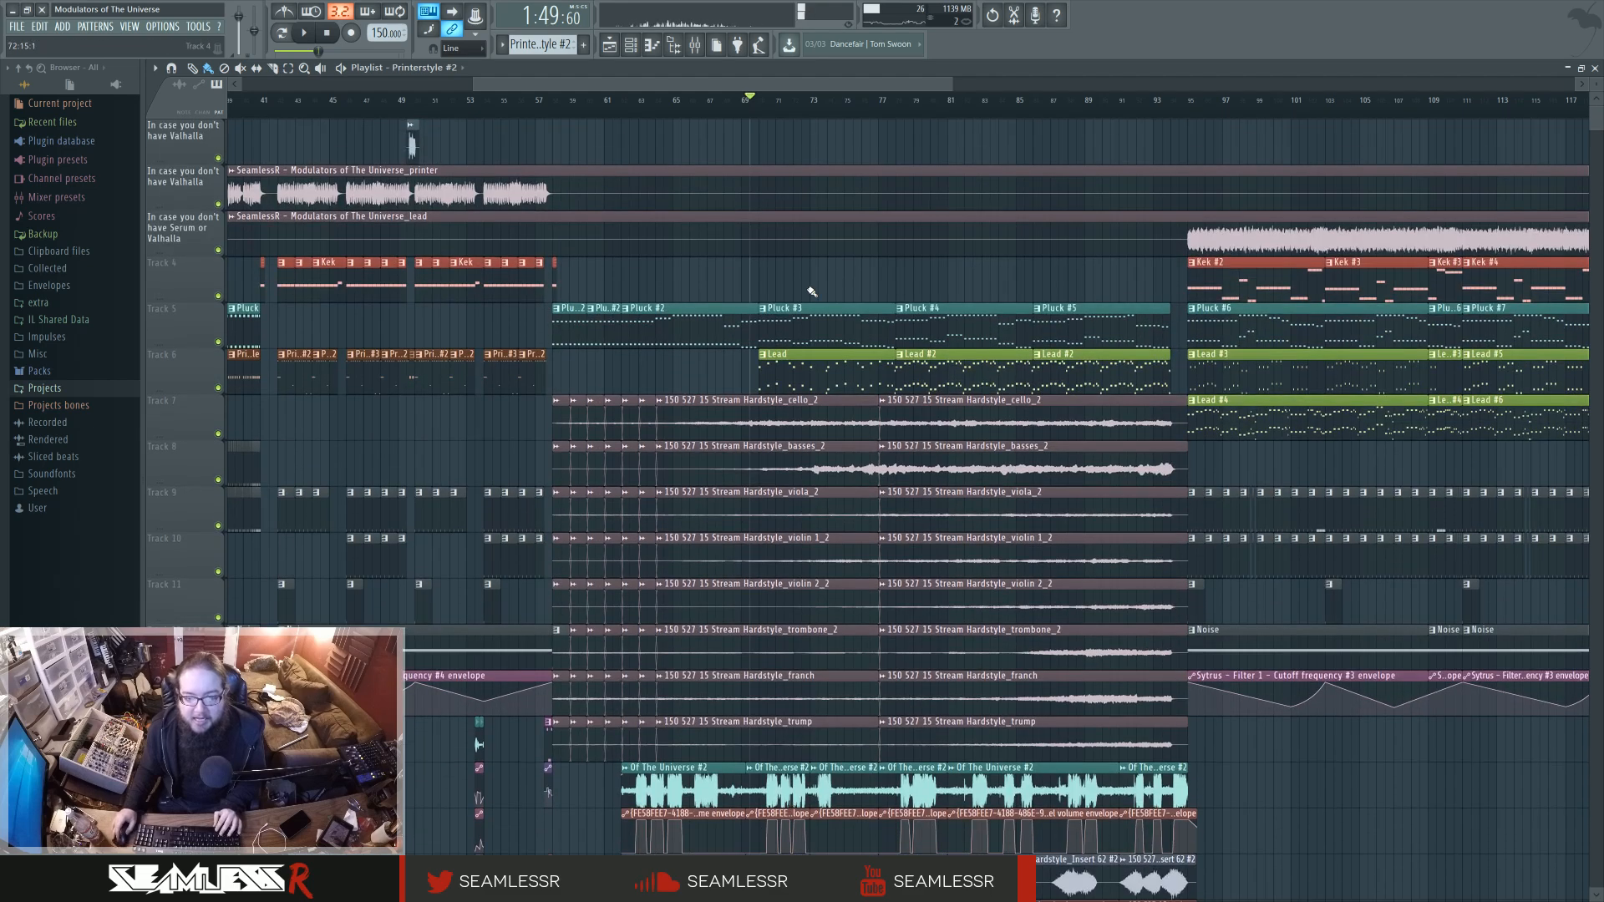
double_click(792, 328)
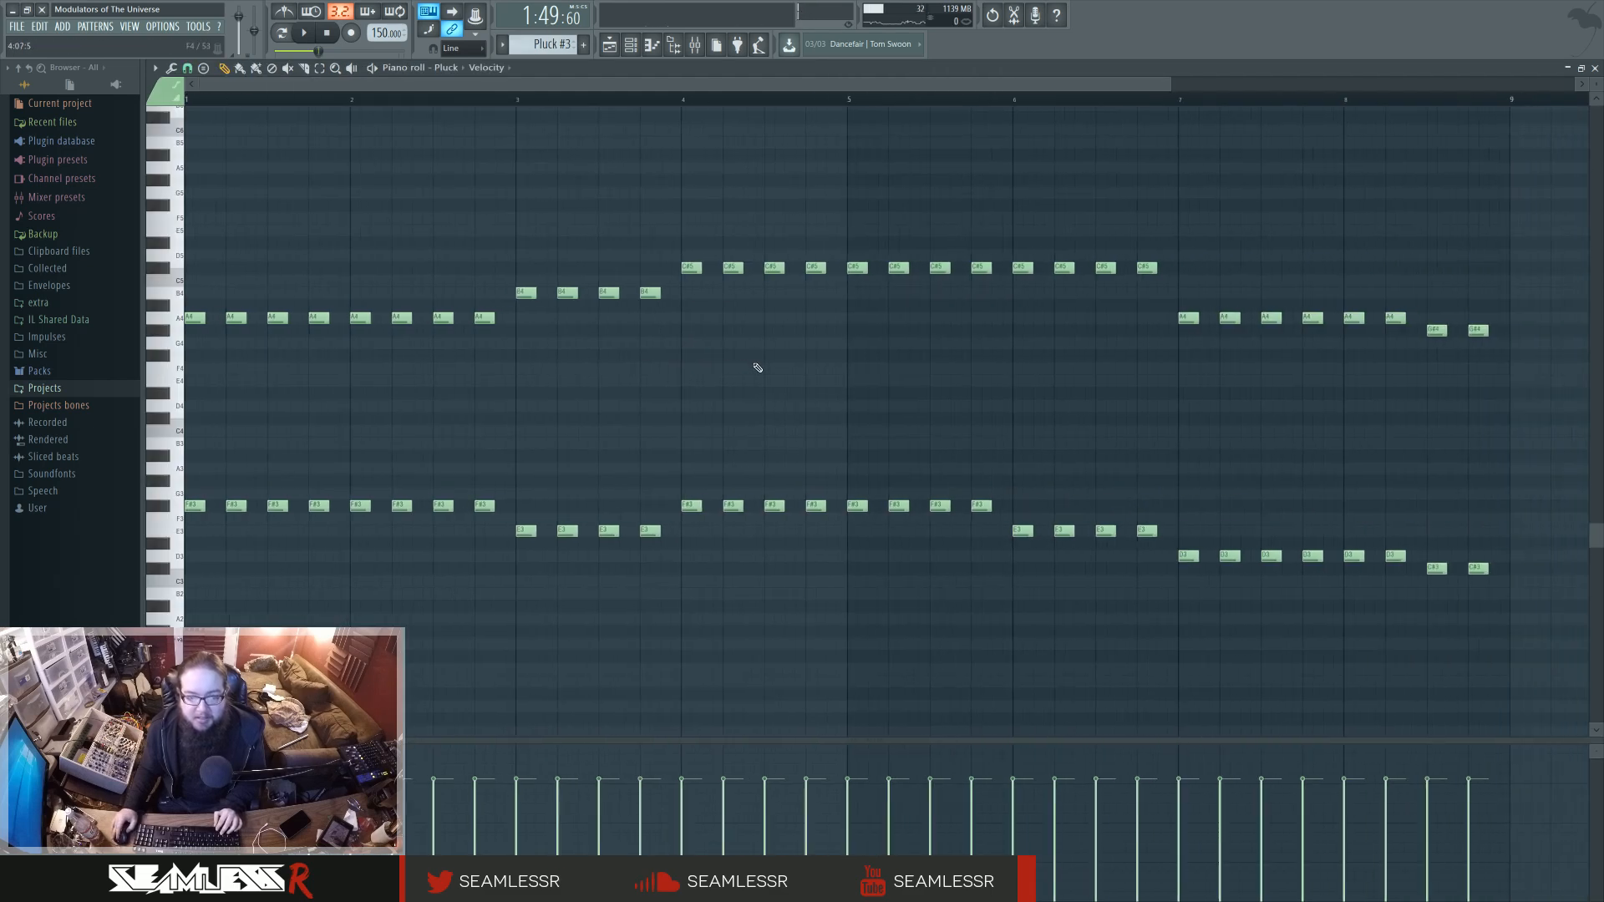
key(space)
key(F6)
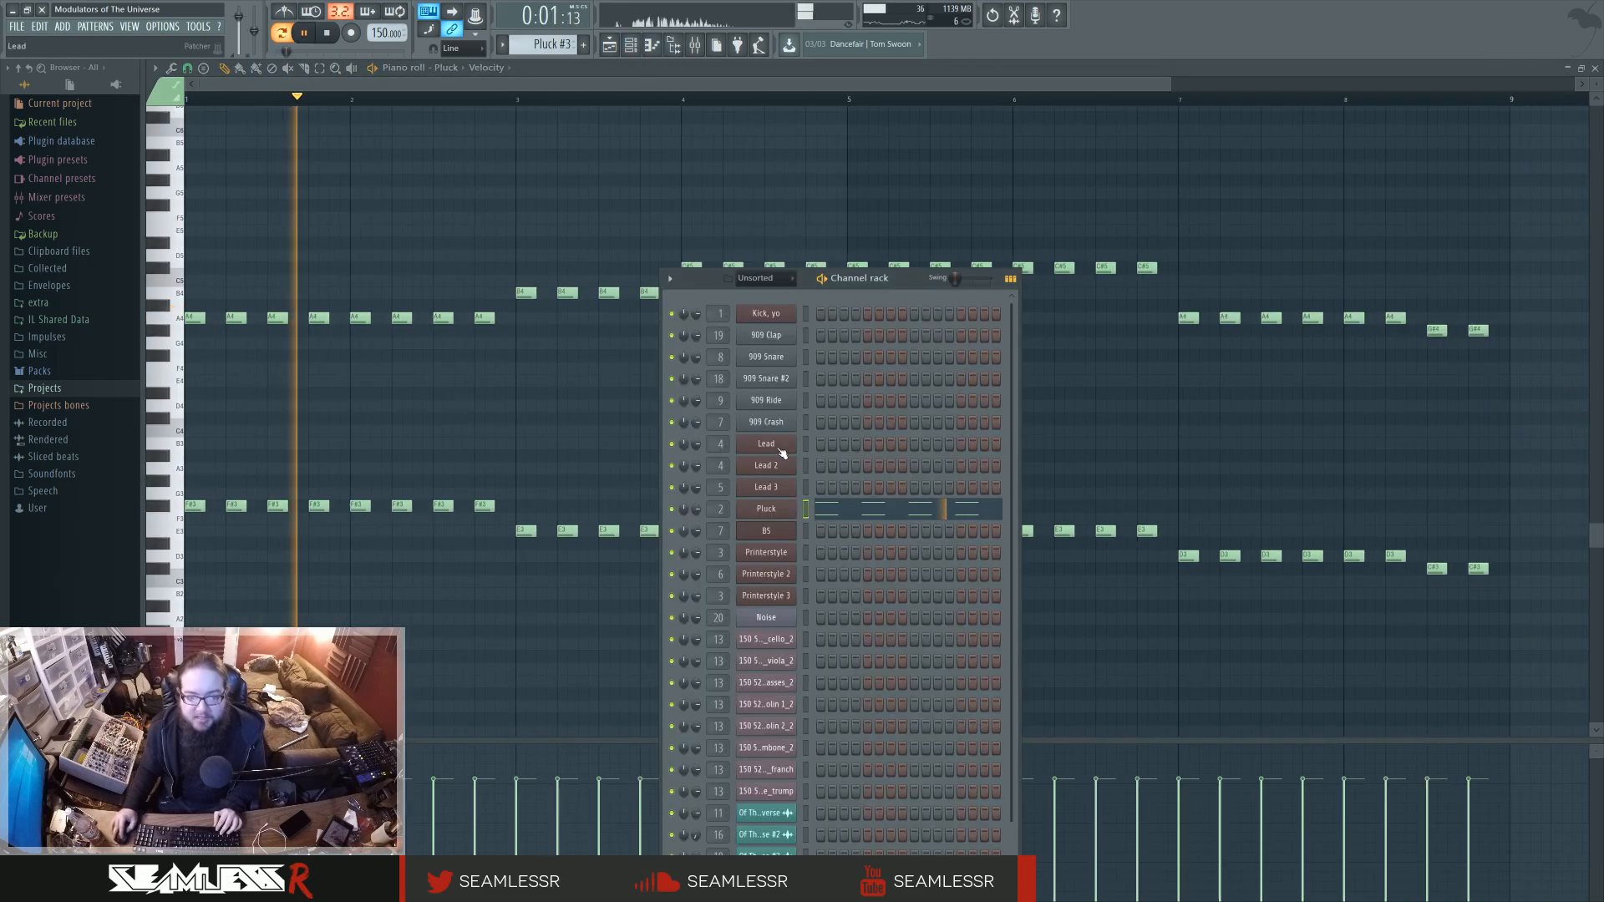
click(770, 511)
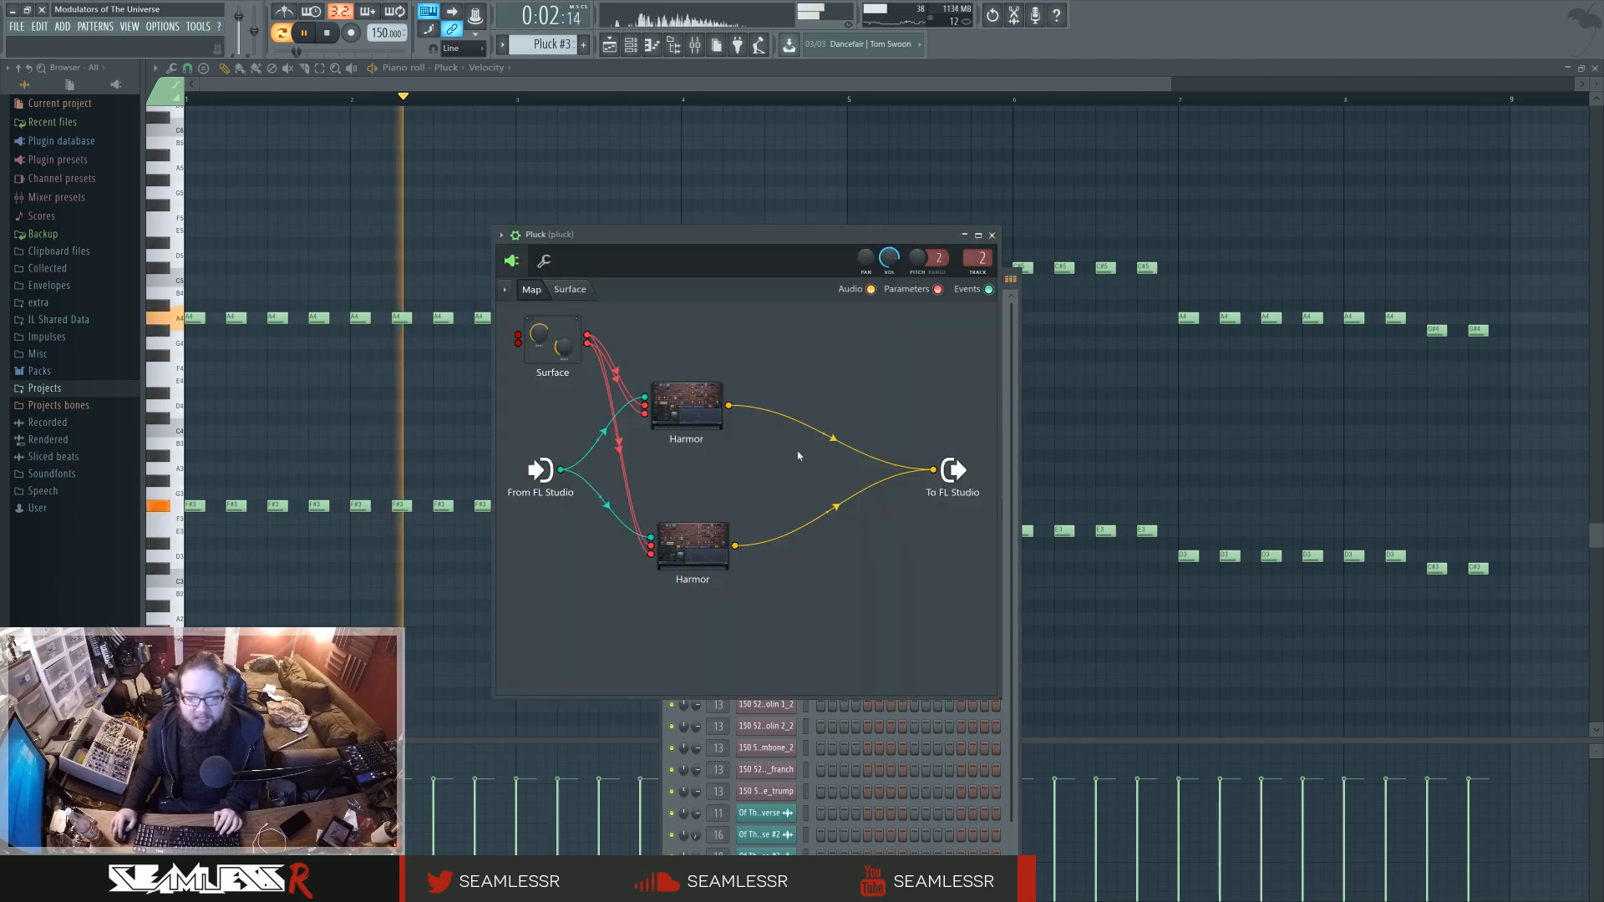
Open the Lead pattern's notes while playing, view the Lead 3 instrument's Patcher map, then return to the arrangement and stop.
click(609, 45)
double_click(837, 380)
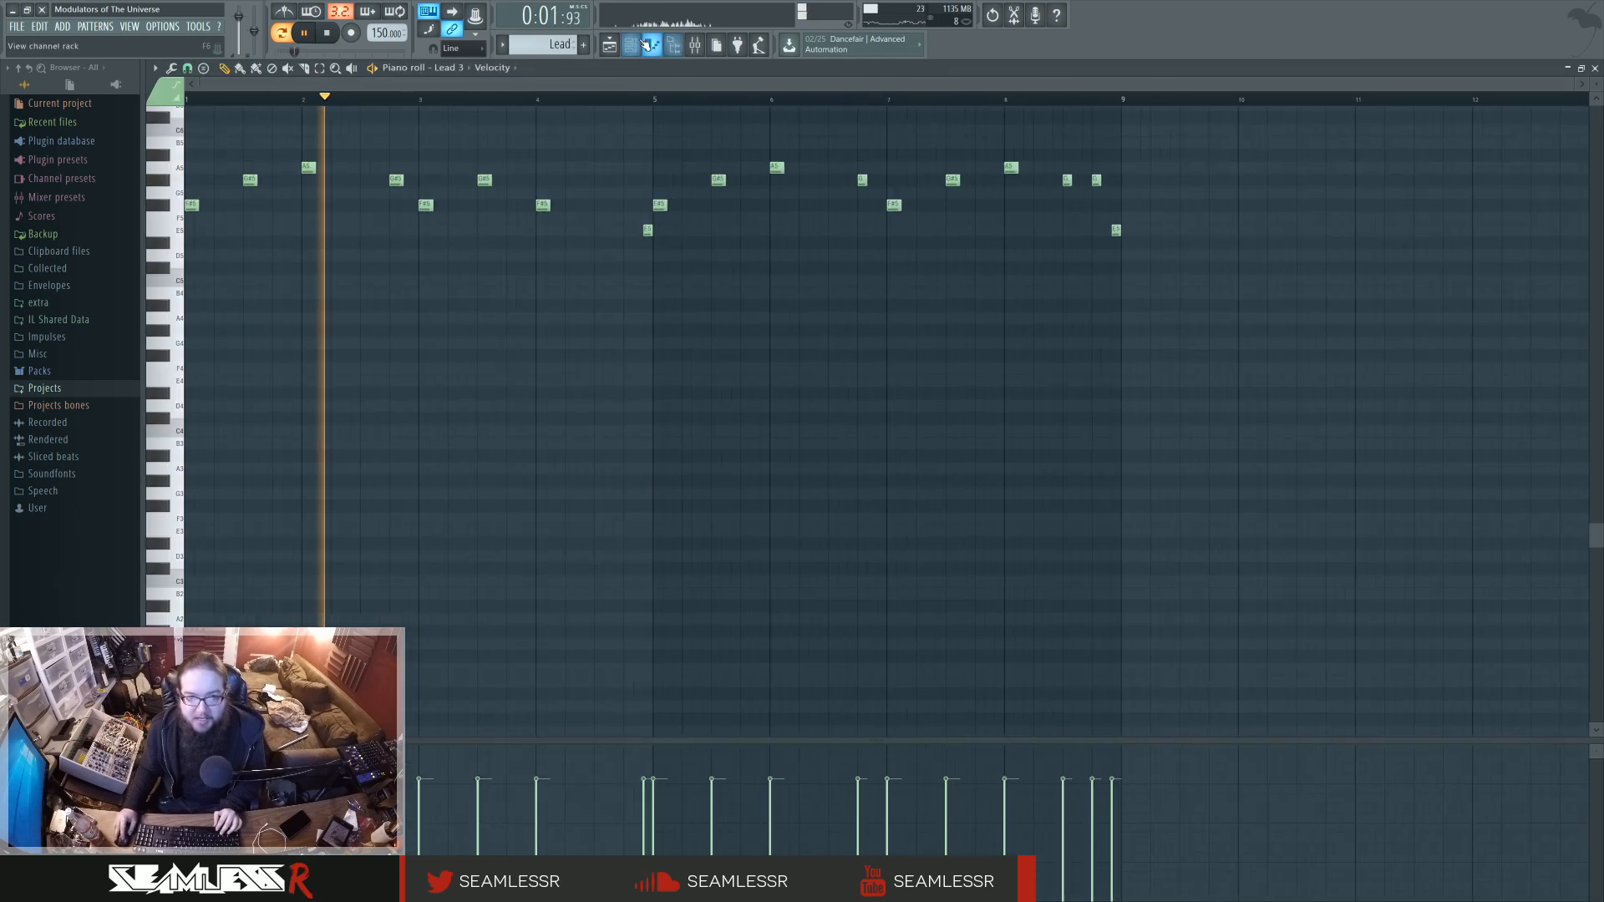
key(F6)
click(777, 510)
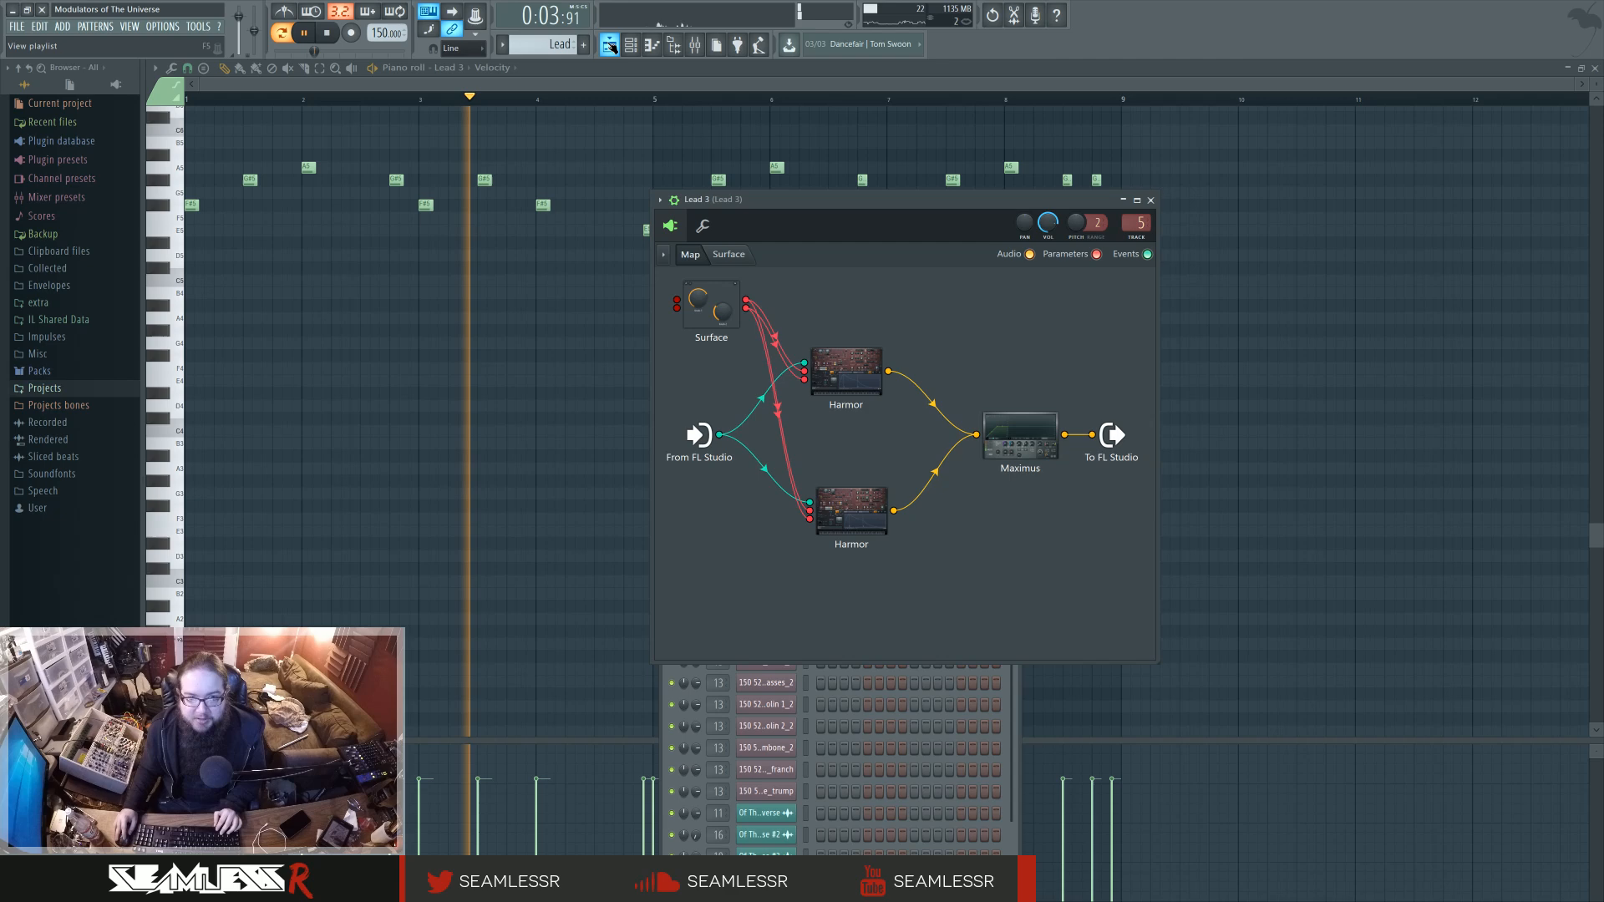
key(F5)
key(space)
Set the playback position to bar 95 and mute the three "In case you don't have Valhalla" and "Serum or Valhalla" backup audio tracks.
scroll(1098, 288, right, 5)
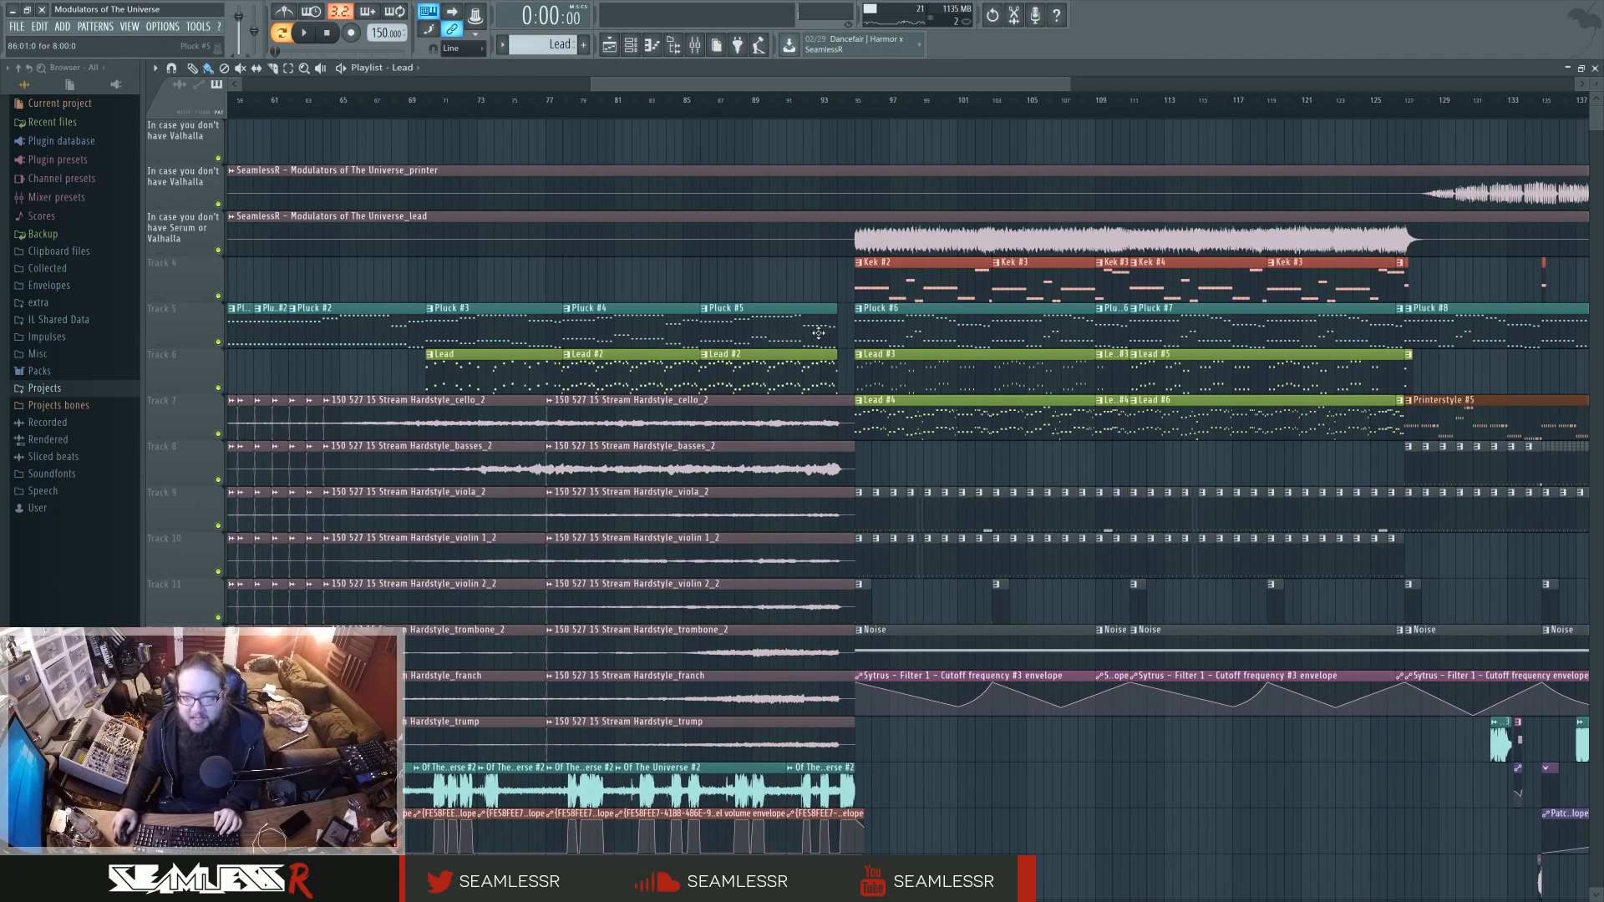
click(853, 101)
click(853, 101)
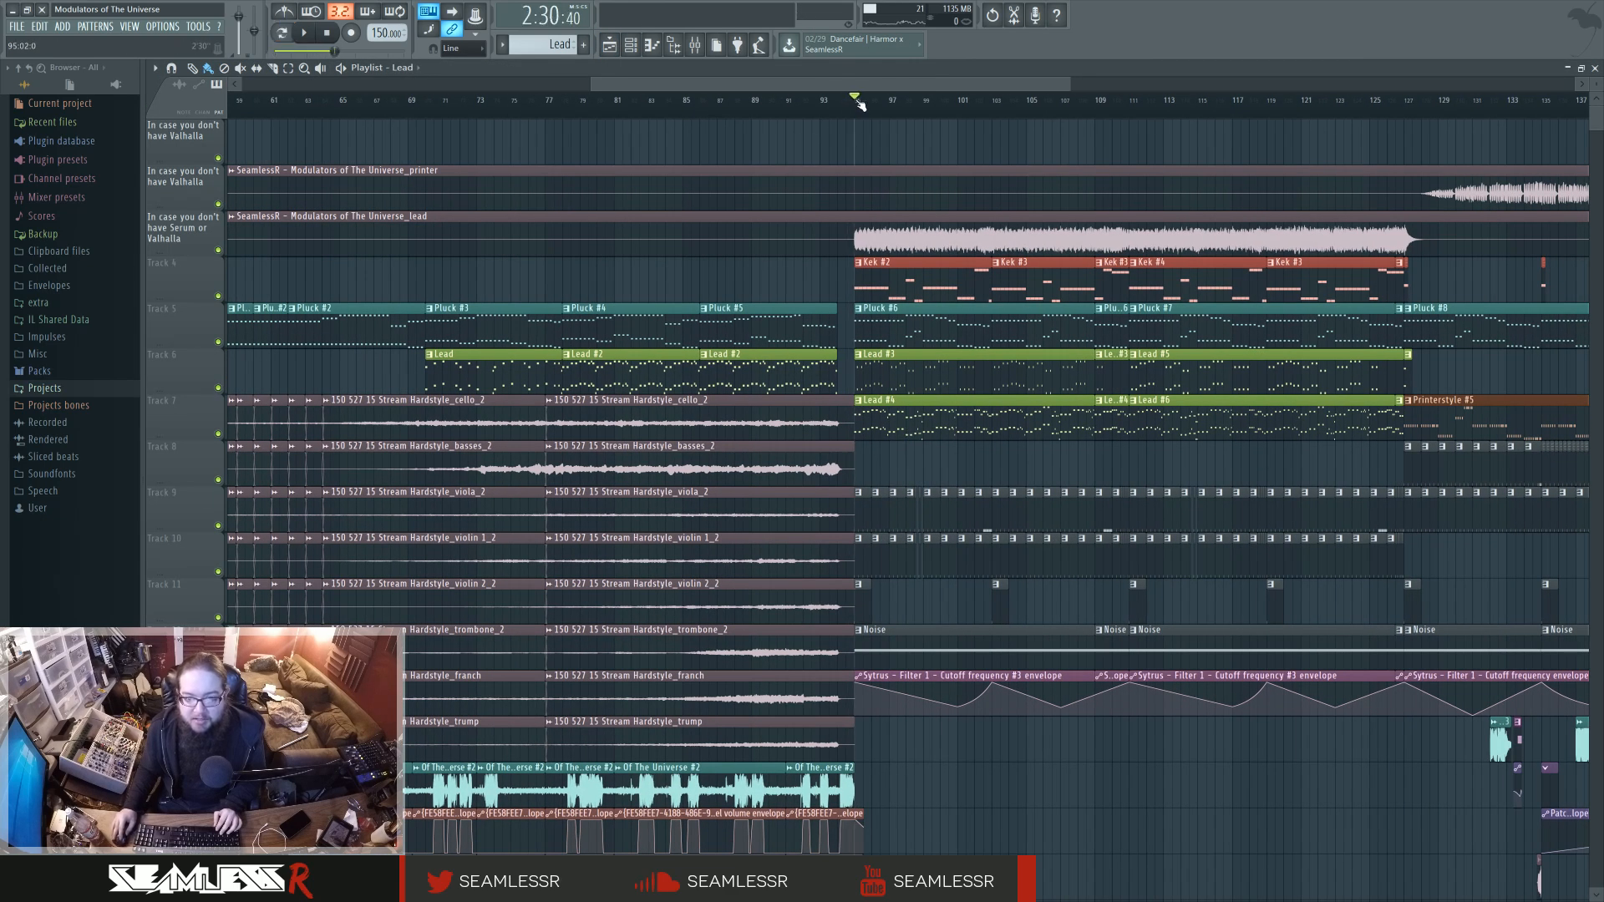
click(218, 204)
click(218, 249)
click(217, 158)
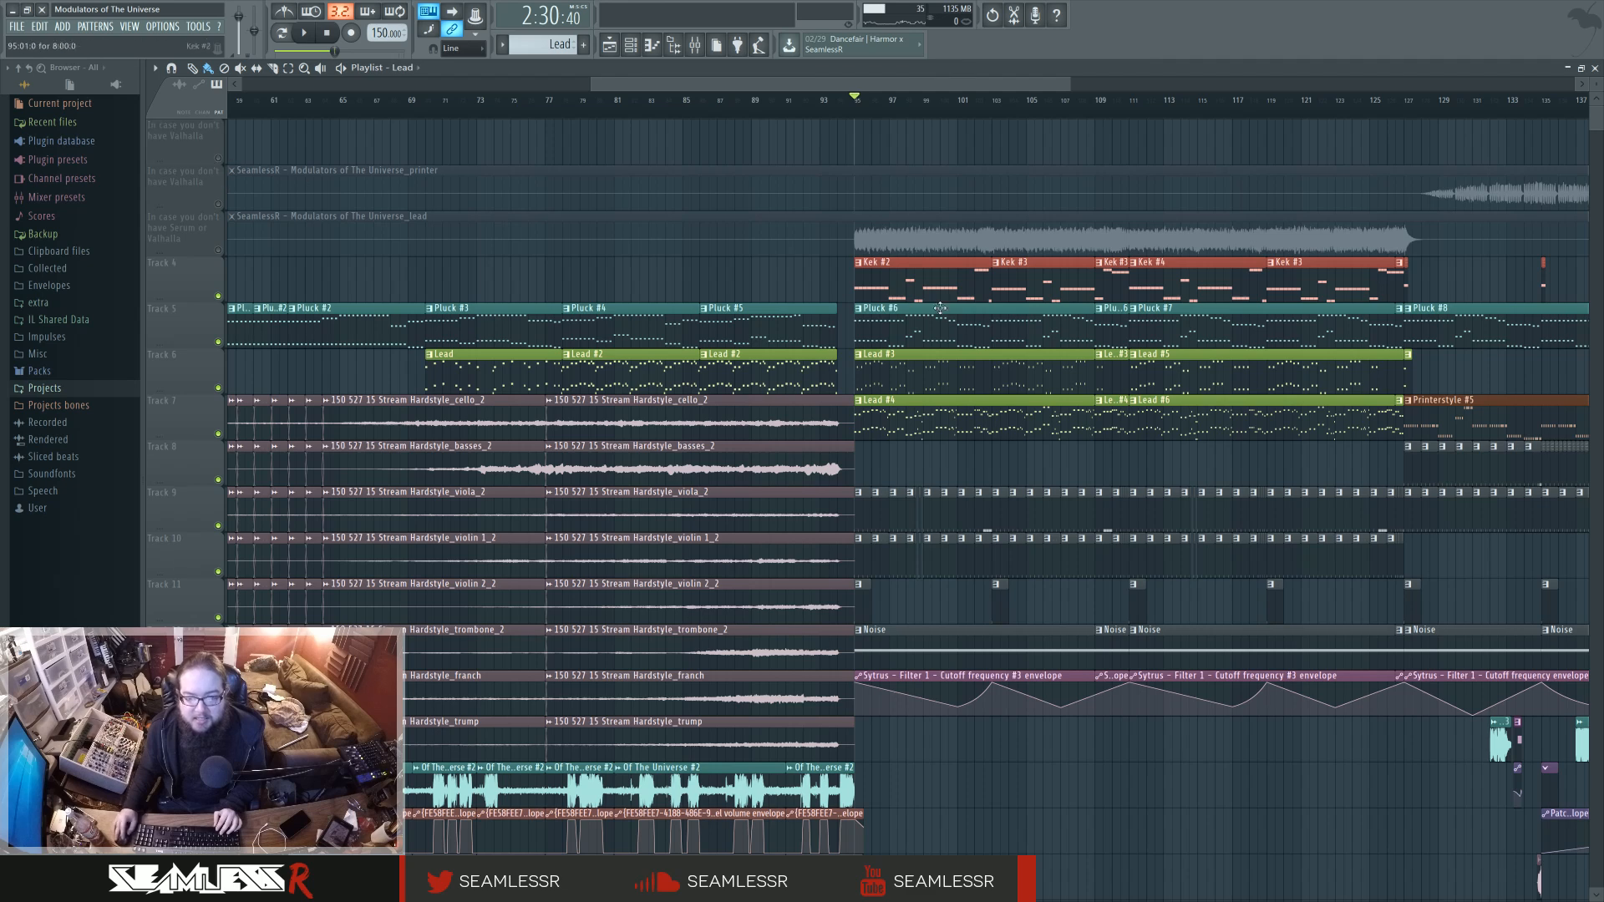
Open the Lead #4 pattern's notes, play the pattern, open the Lead instrument's Patcher map and stop playback.
double_click(903, 426)
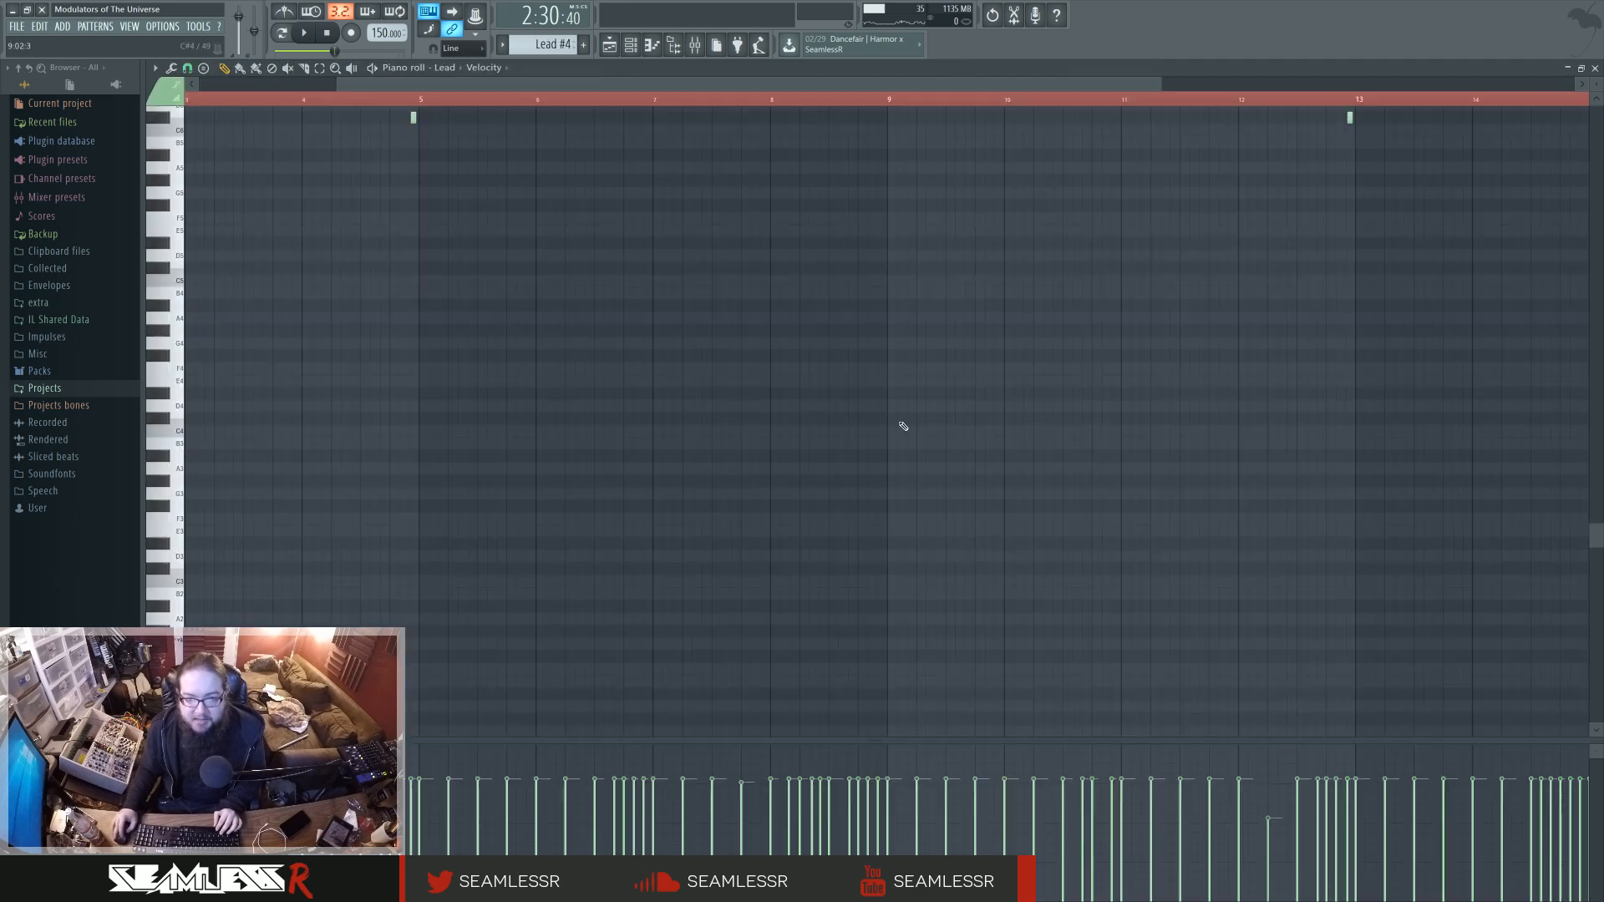
click(305, 34)
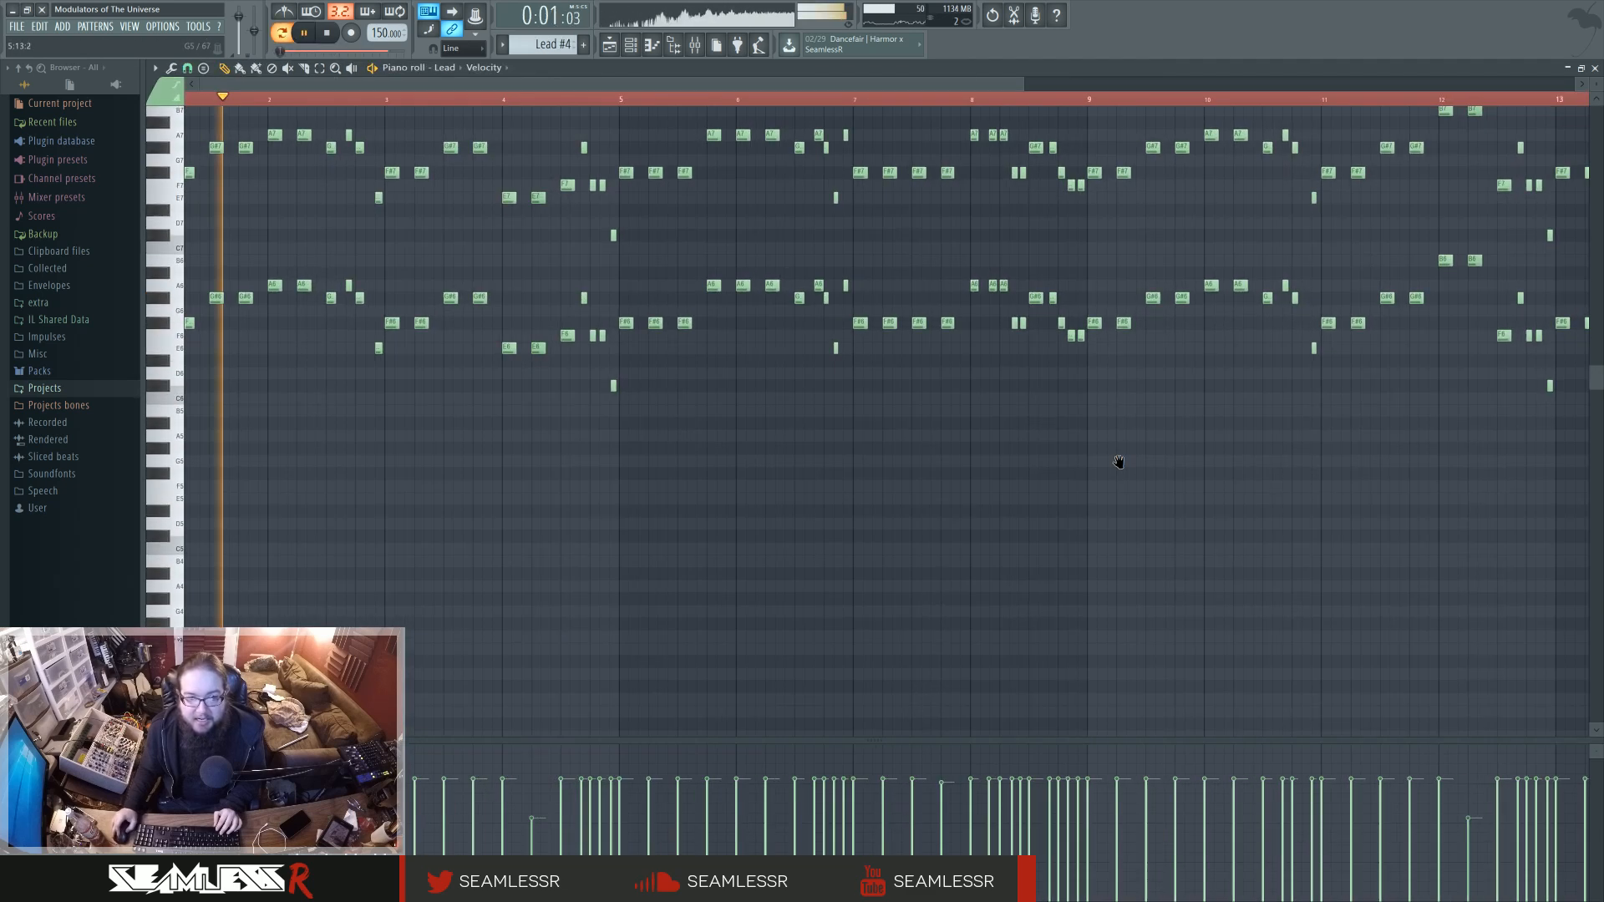
click(632, 48)
click(784, 447)
key(space)
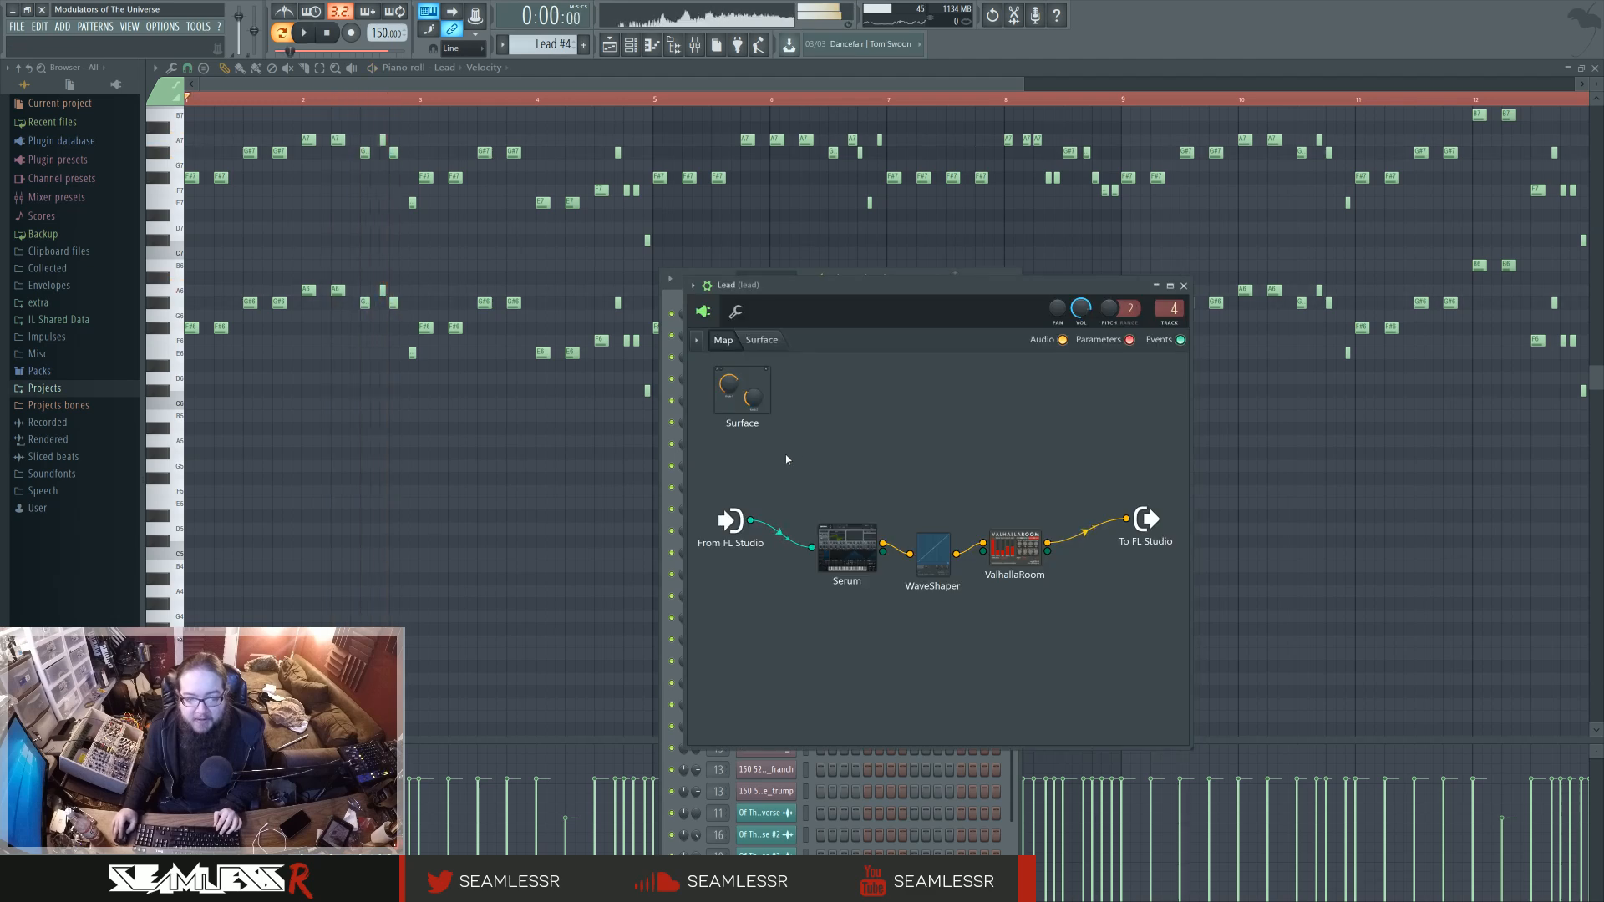
Open Serum inside the Lead patch, inspect oscillator A's wavetable display, then close the synth window.
double_click(867, 550)
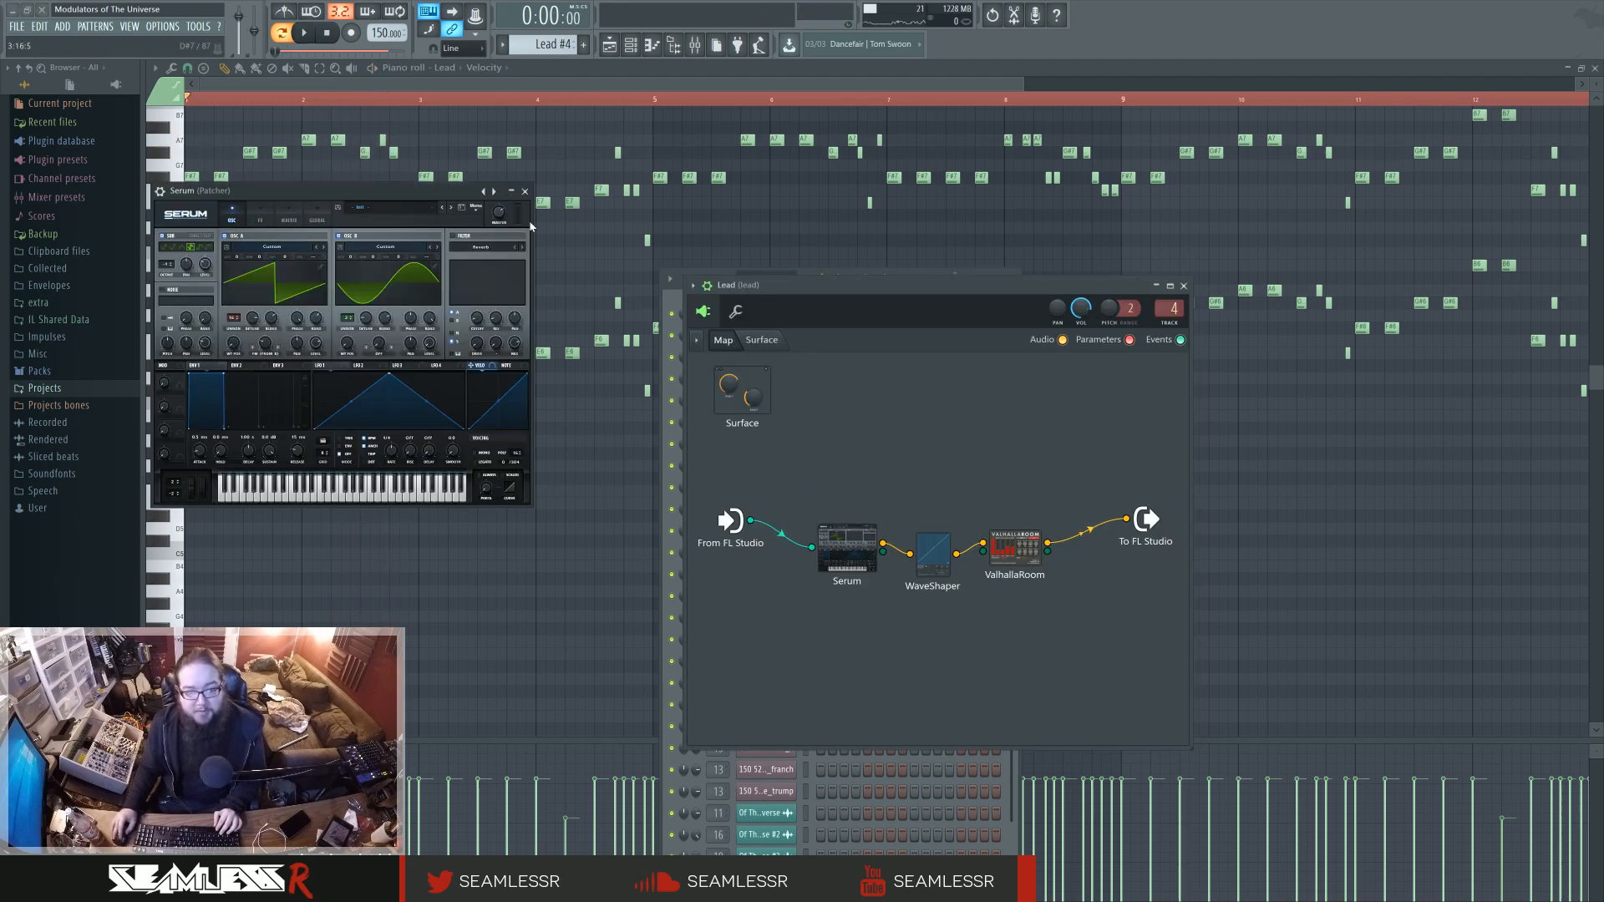
click(248, 295)
click(235, 321)
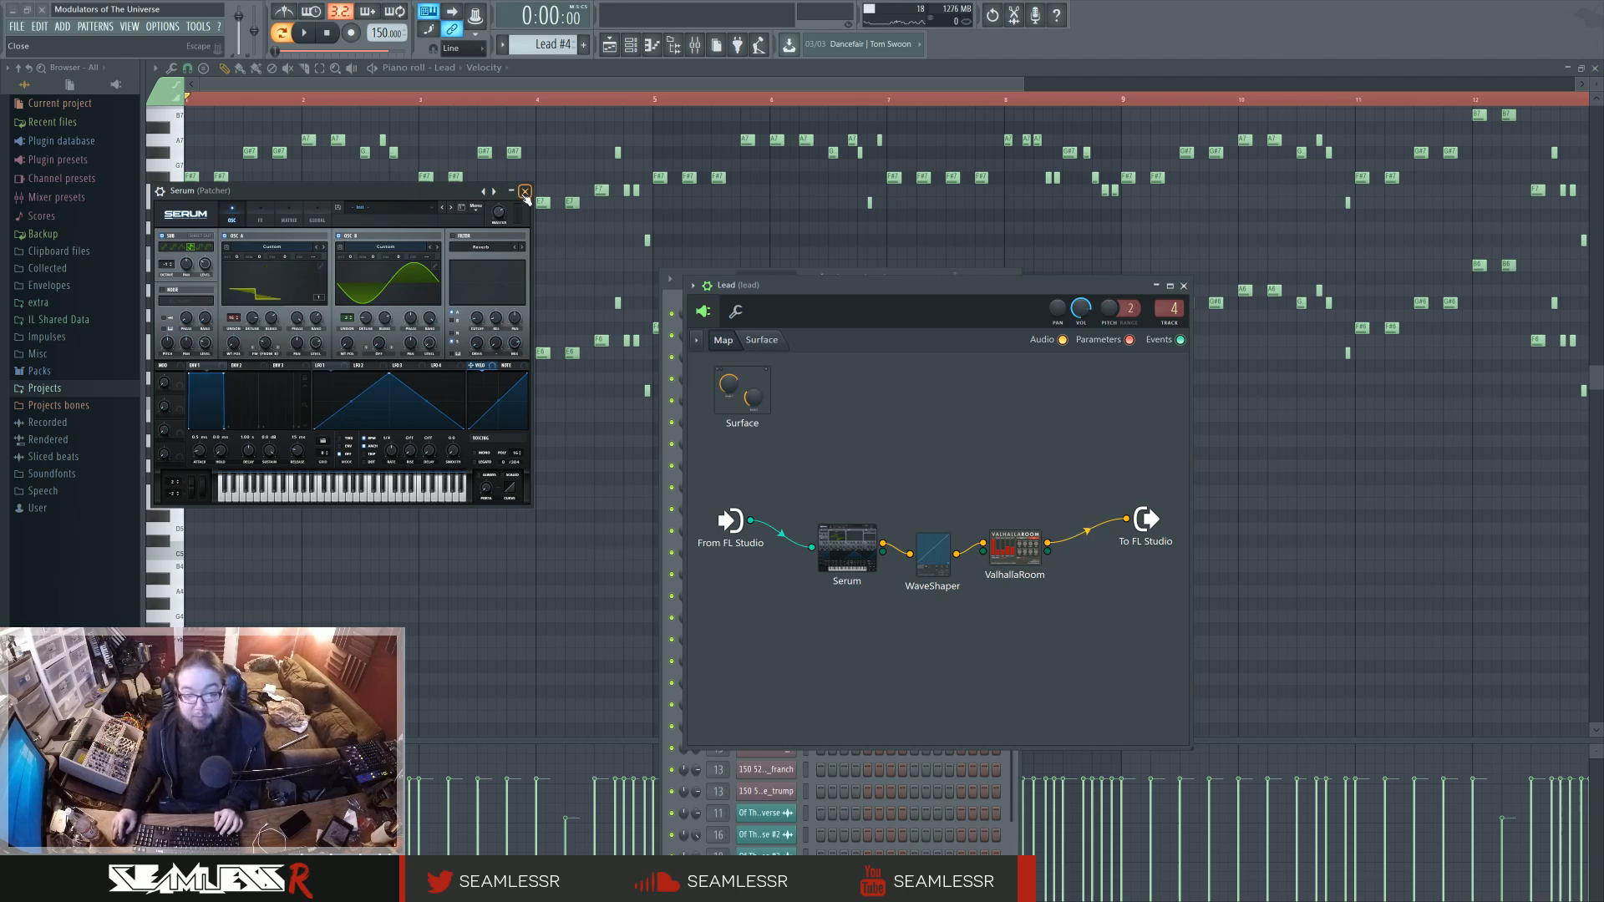
click(524, 192)
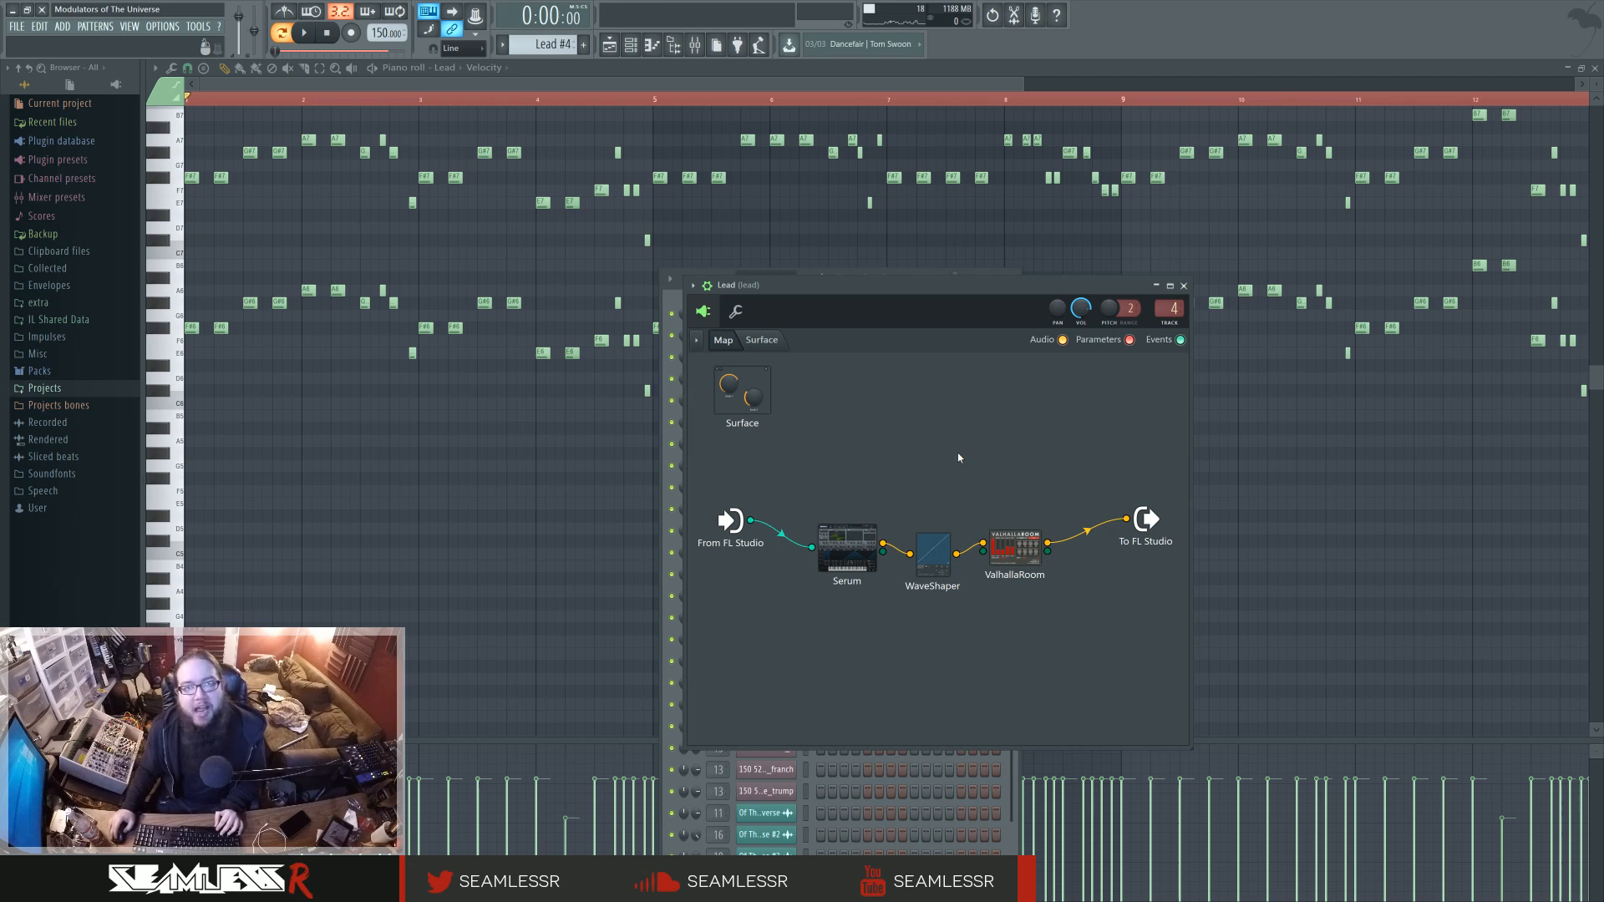
Return to the arrangement in song mode and play the lead section from bar 103, then stop.
click(610, 45)
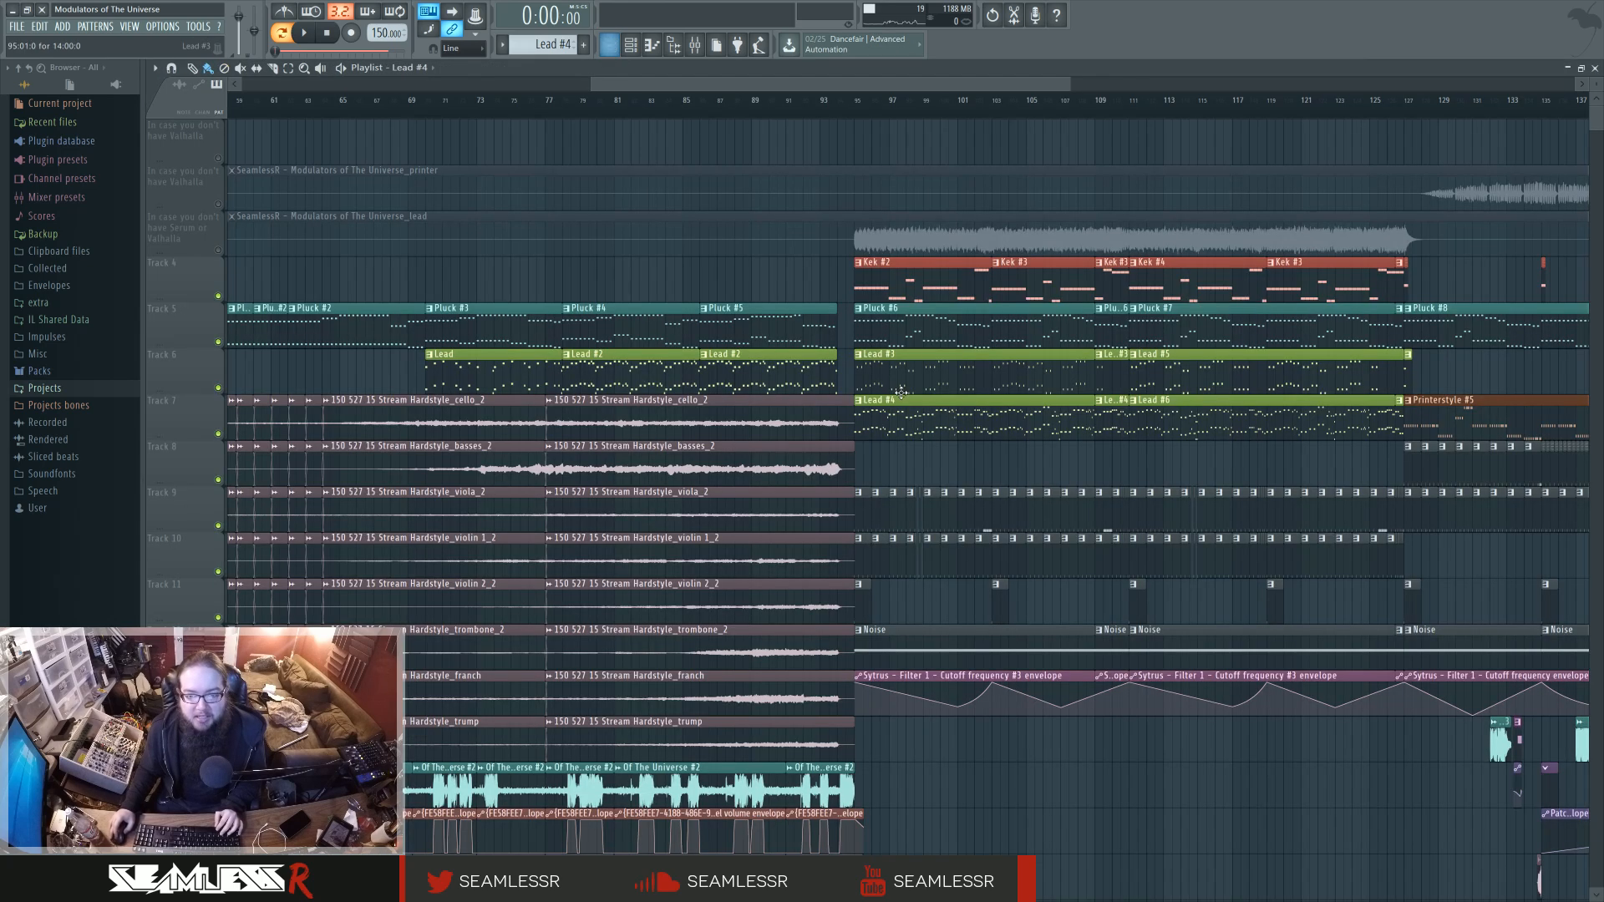
key(l)
drag(1065, 468, 918, 468)
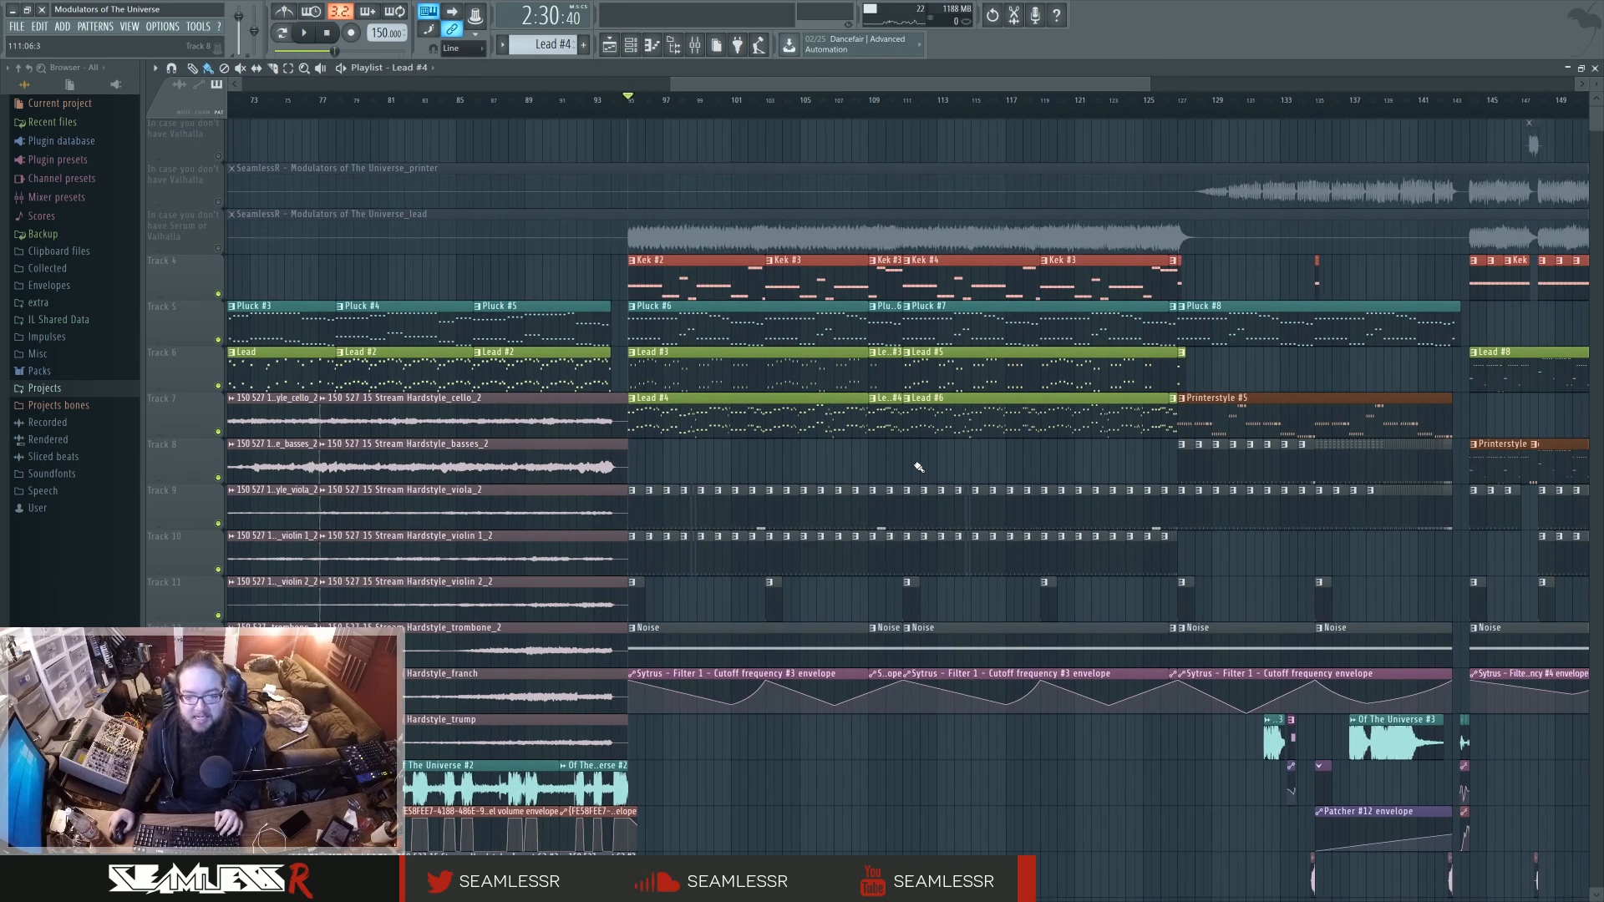
click(770, 107)
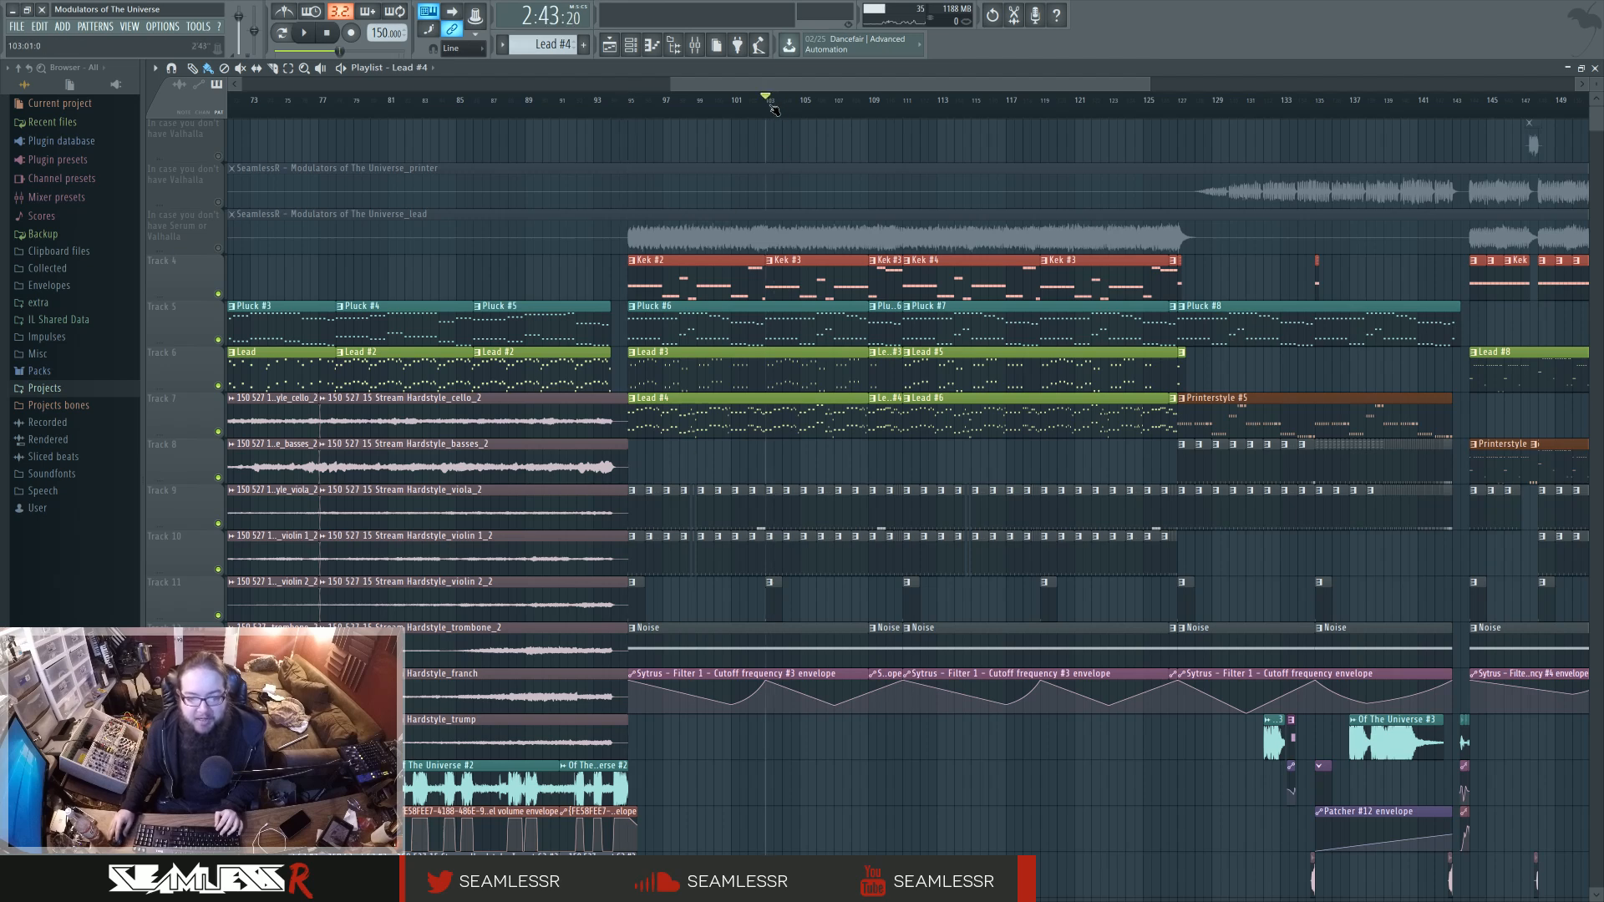
key(space)
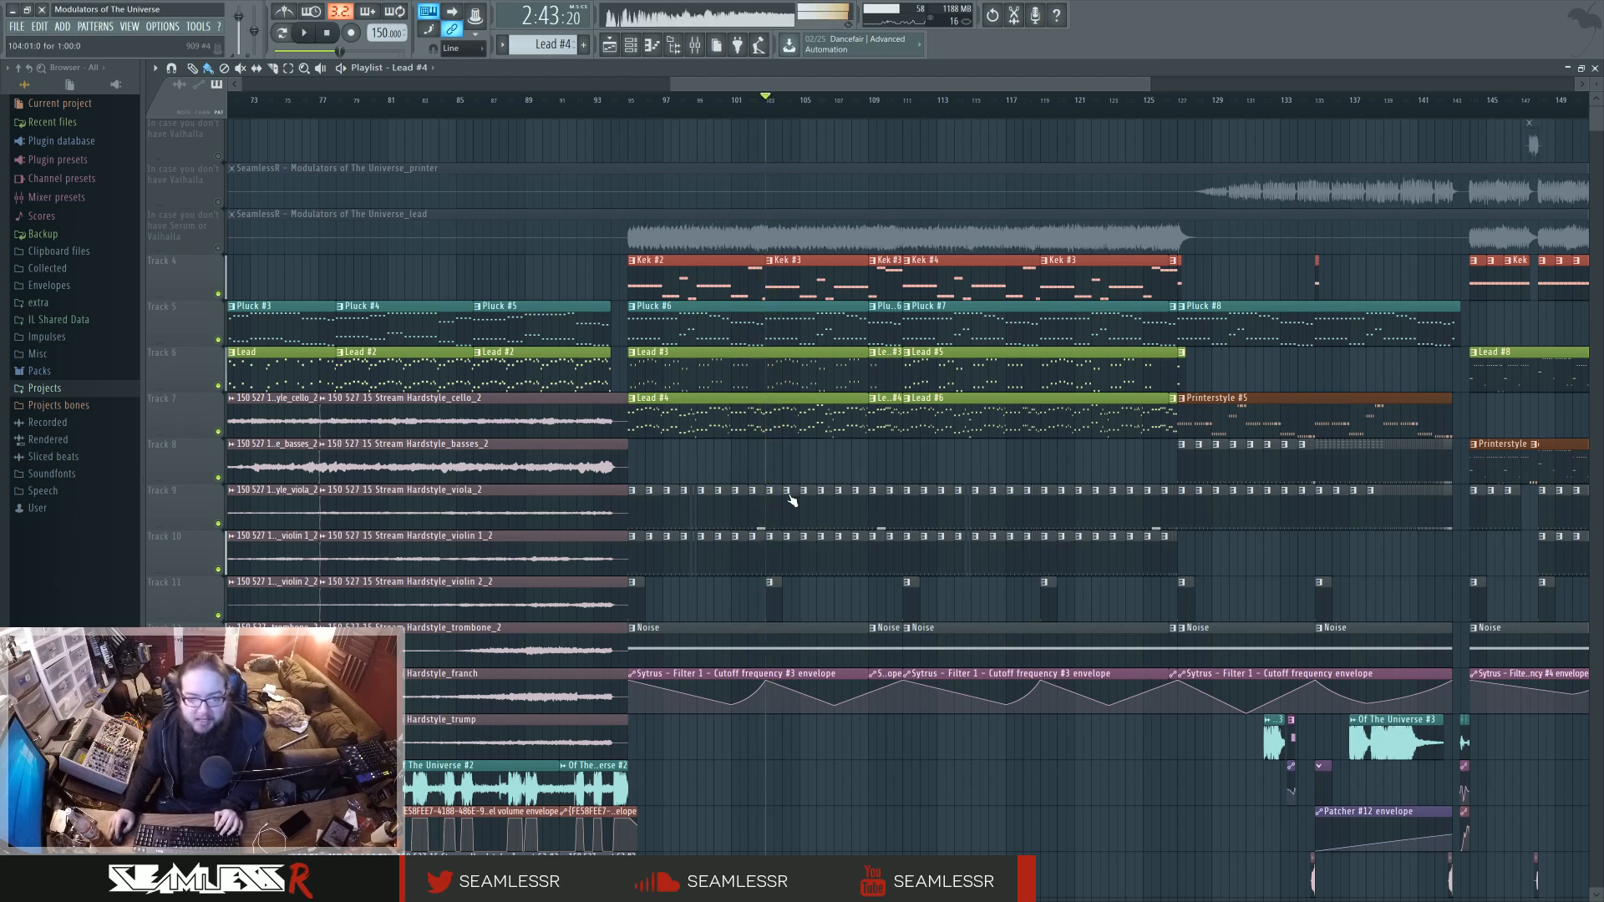
key(space)
Audition the 909 snare, Ride #2 and 909 crash patterns one after another from bar 103, then stop and return to the arrangement.
double_click(768, 513)
click(282, 33)
key(space)
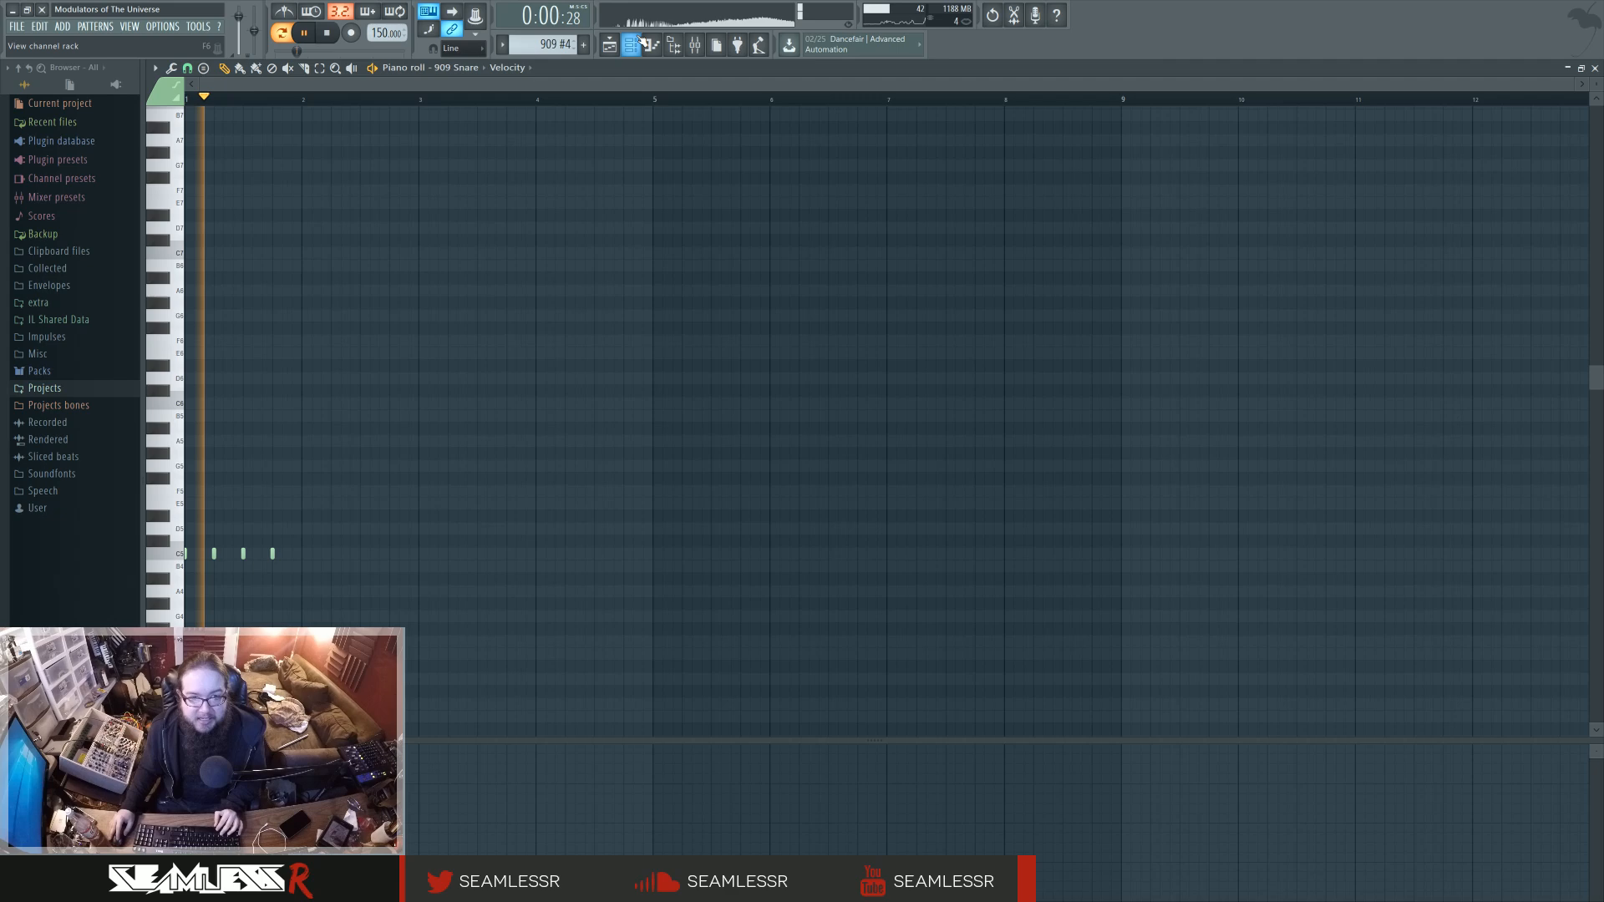
click(610, 45)
double_click(776, 558)
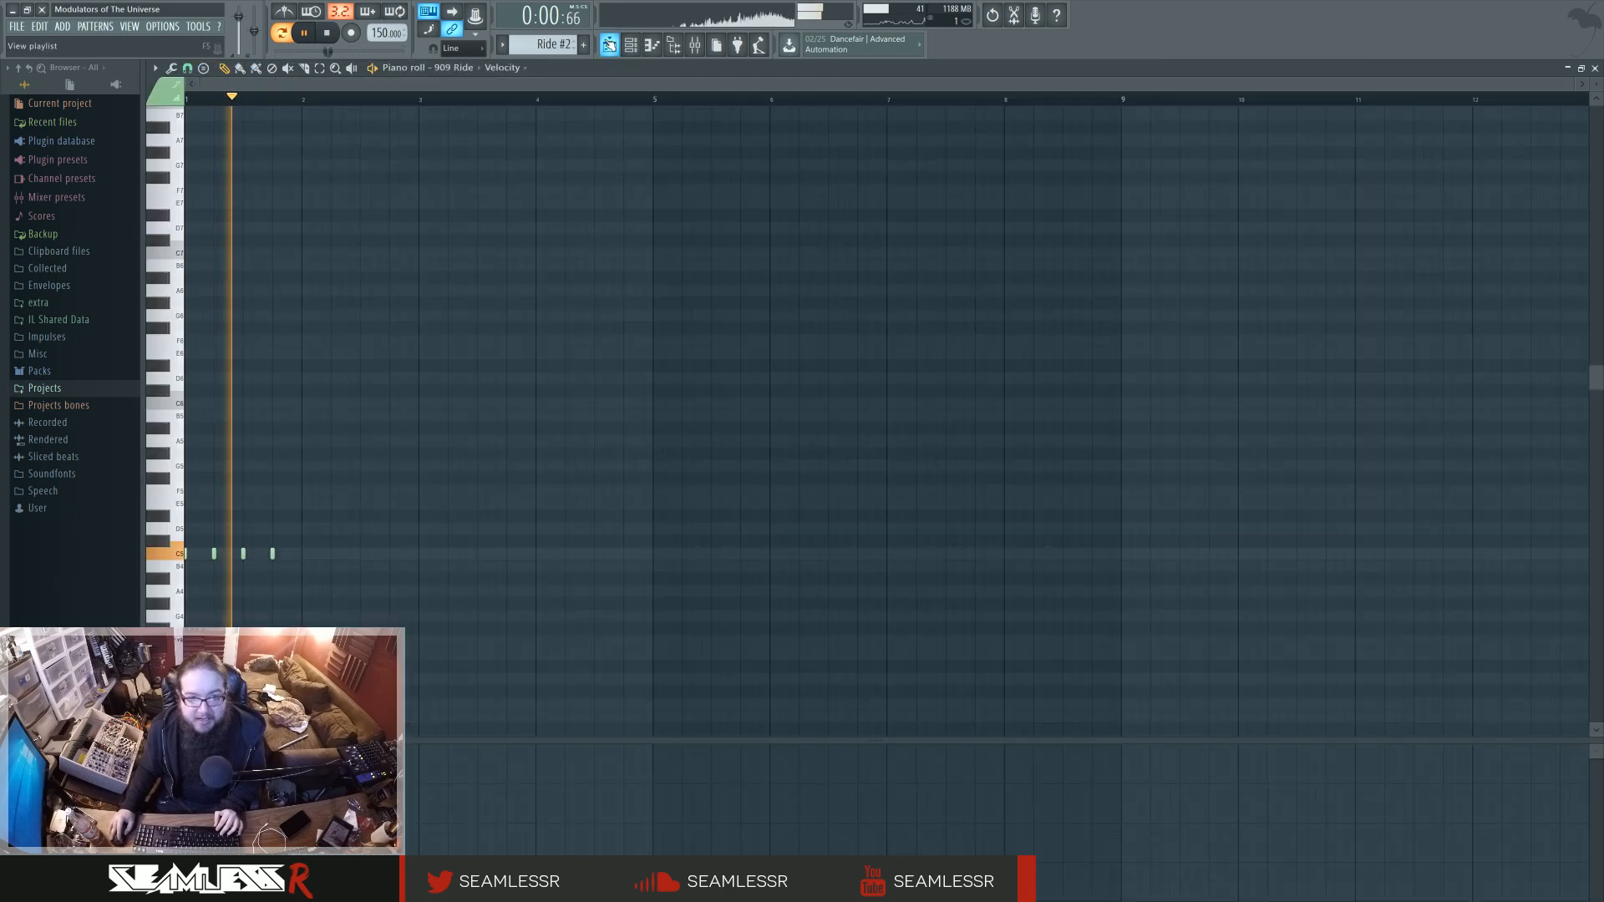
click(610, 45)
double_click(770, 603)
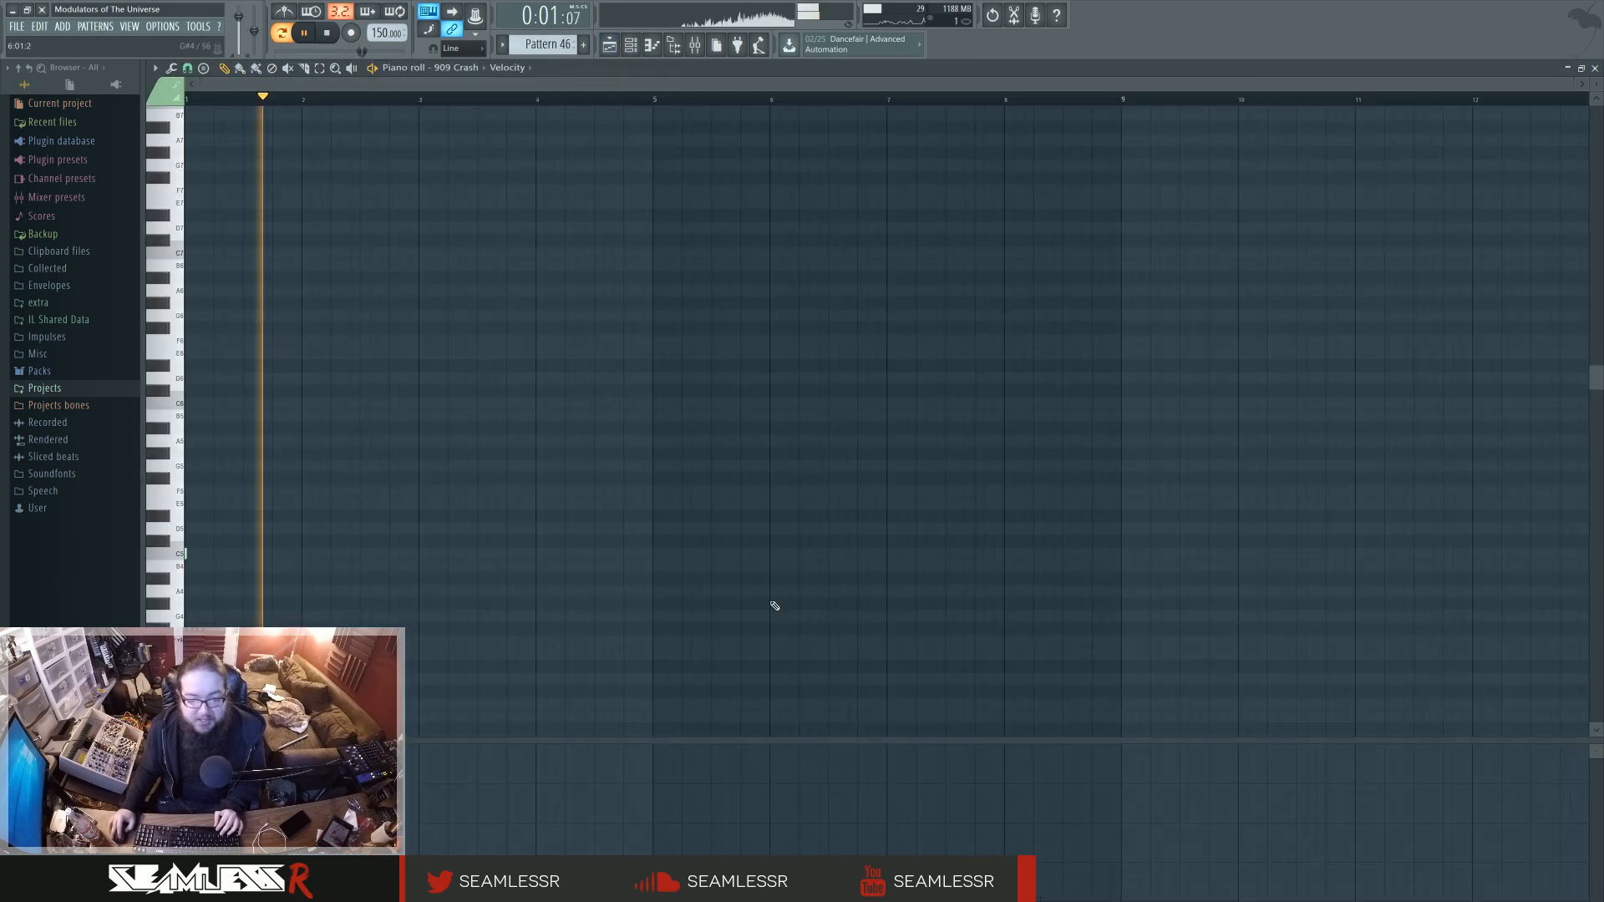
click(328, 35)
click(631, 45)
click(611, 45)
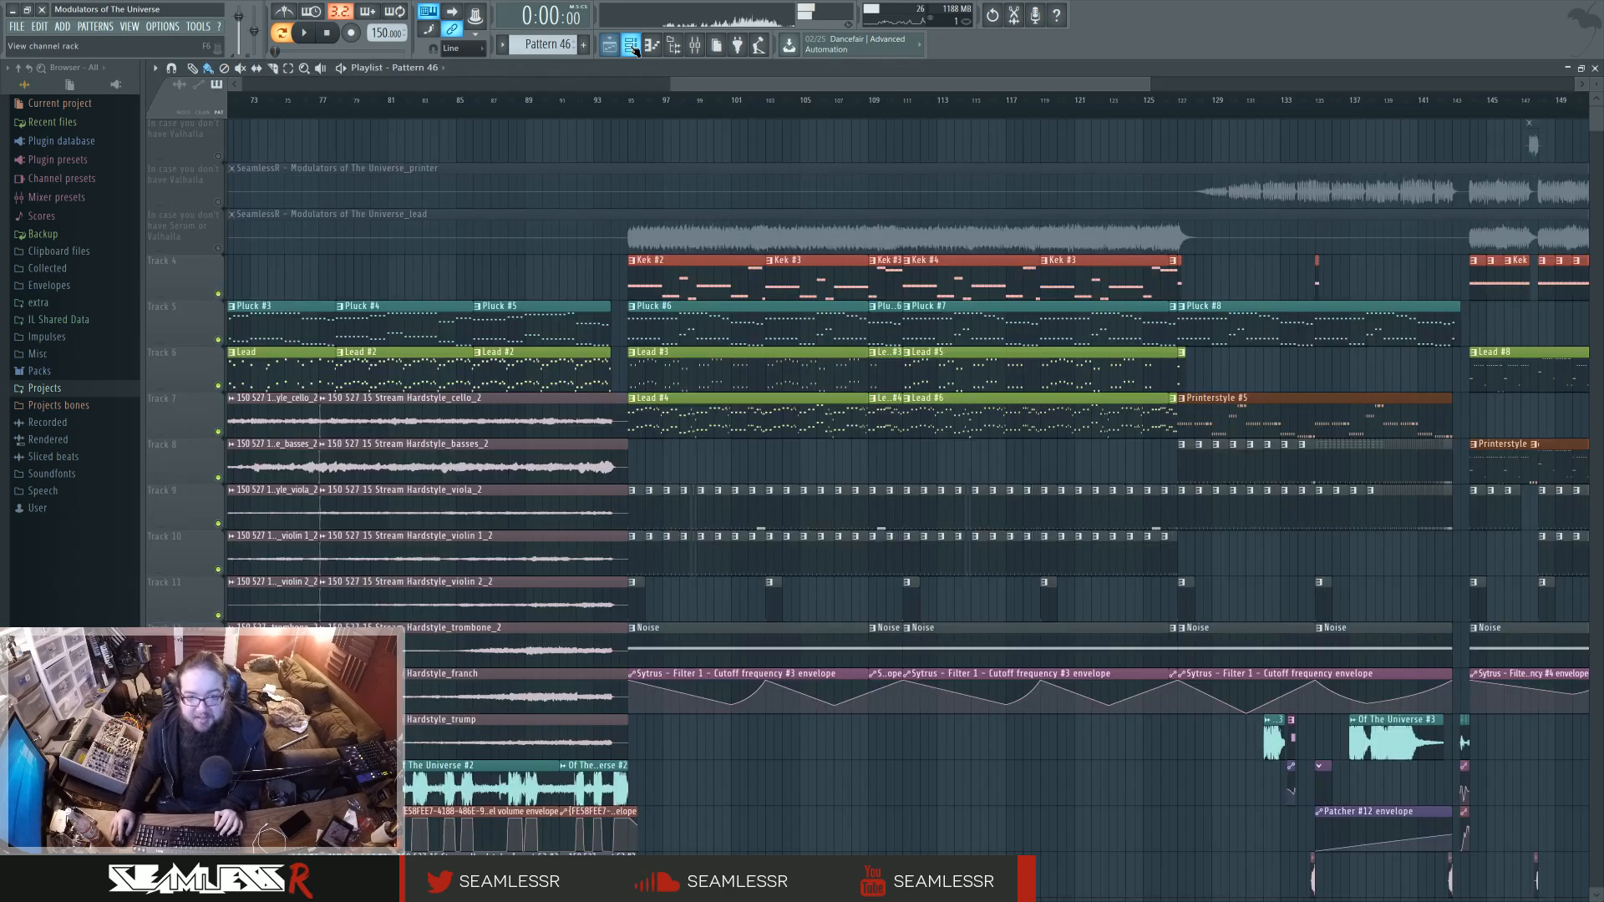
click(631, 46)
click(632, 47)
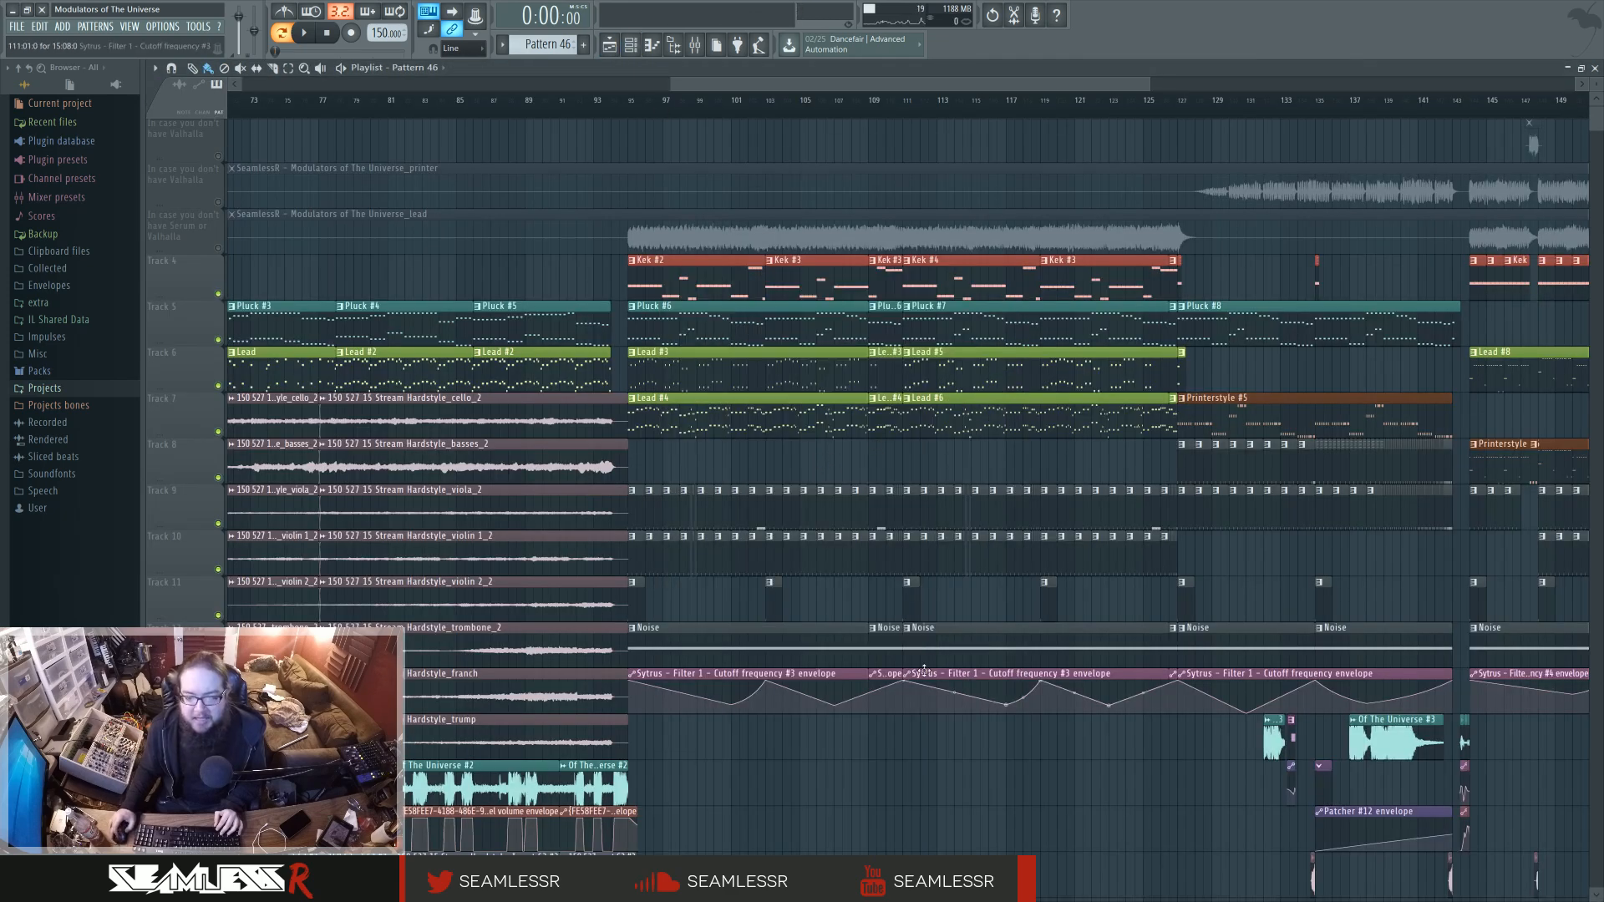
Set the playback position to bar 144 and examine the Lead #8 and Printerstyle clips that start there.
scroll(921, 478, right, 4)
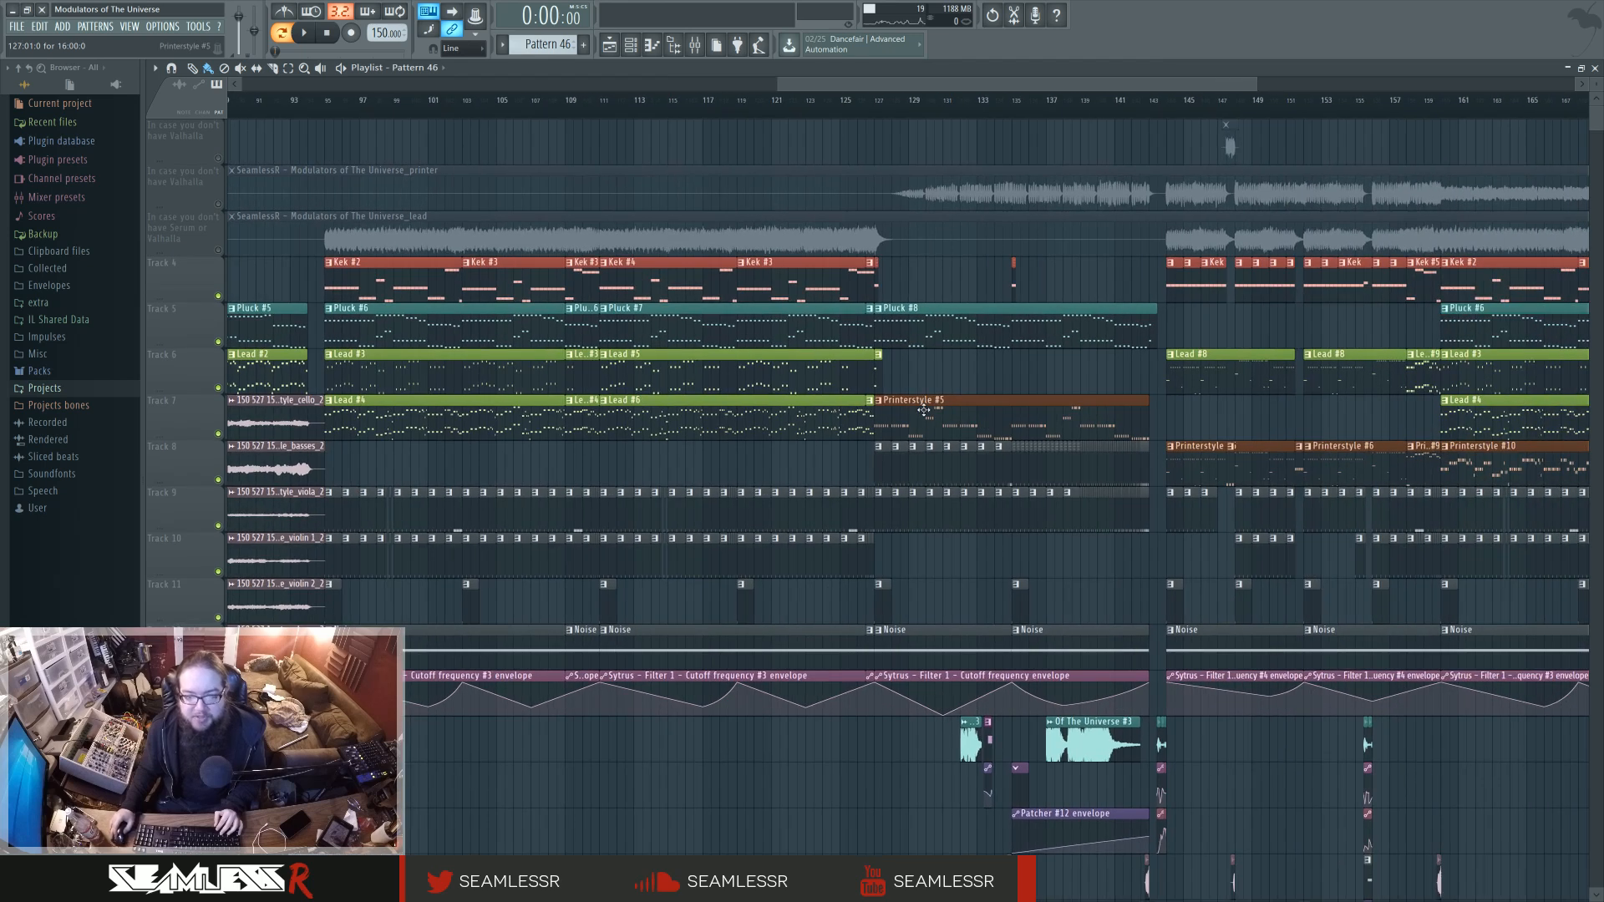
drag(882, 114, 1170, 116)
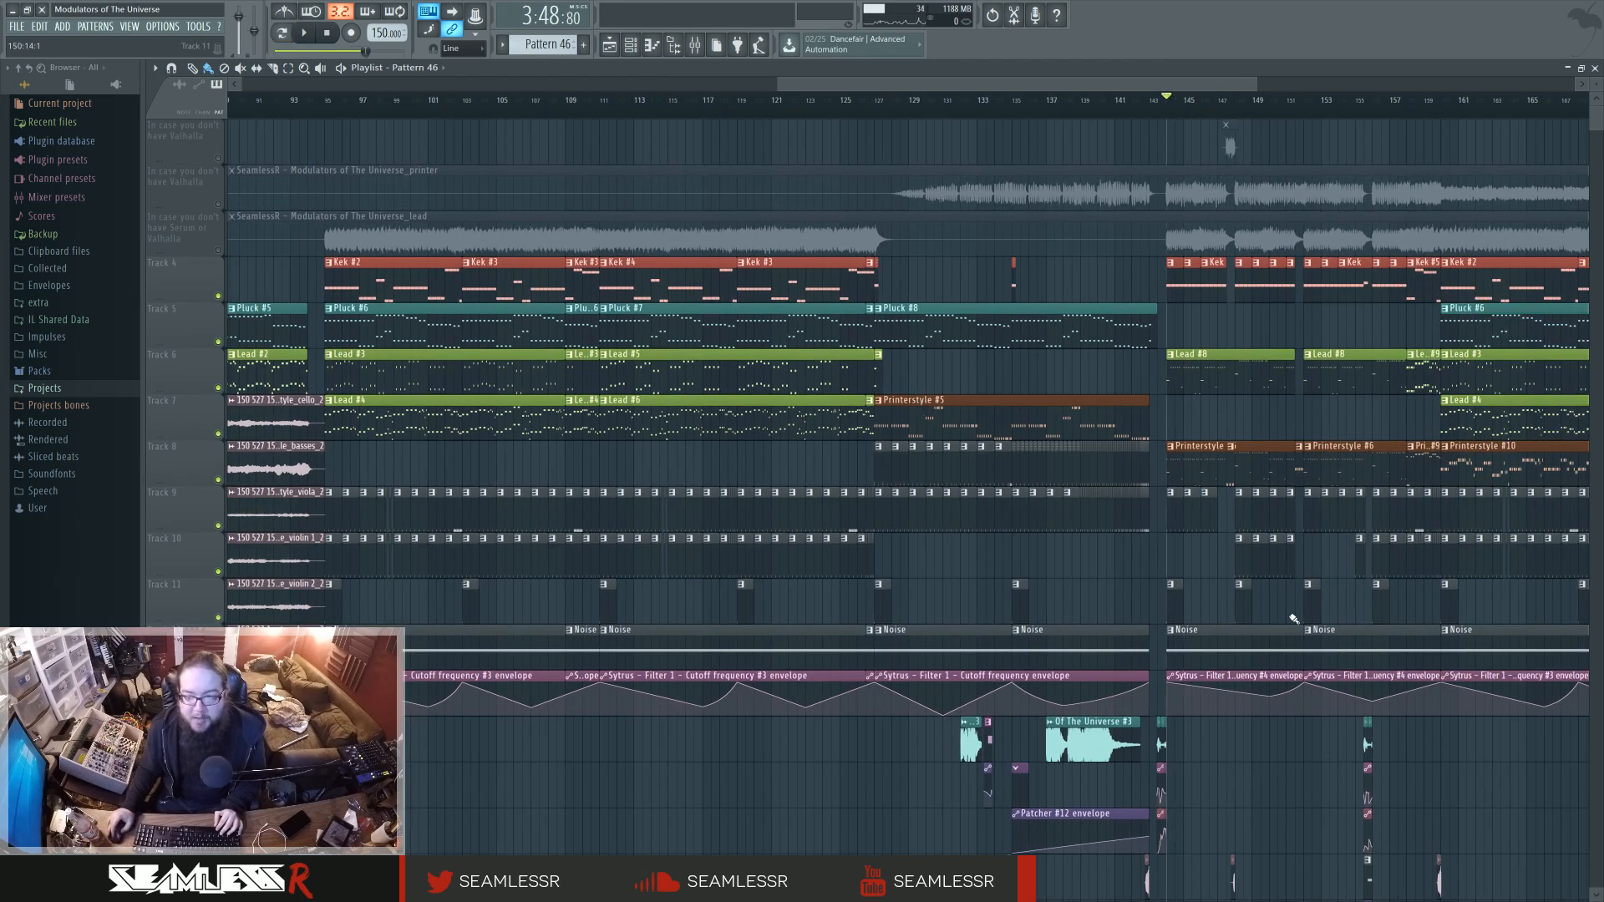
drag(1227, 611, 835, 611)
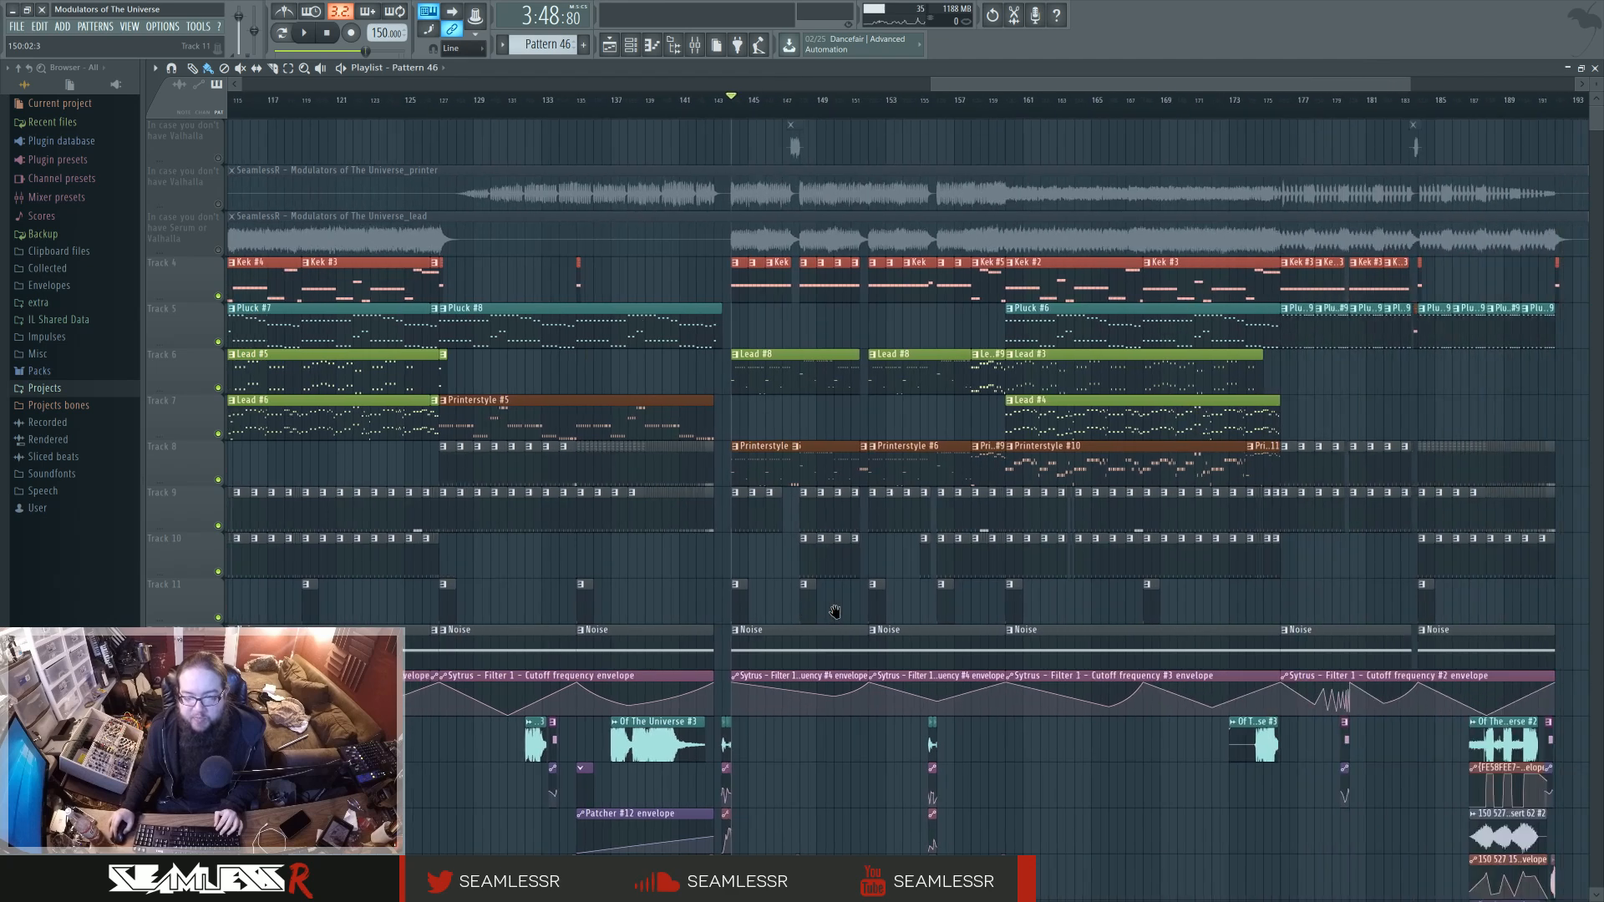
click(744, 378)
ctrl+click(757, 419)
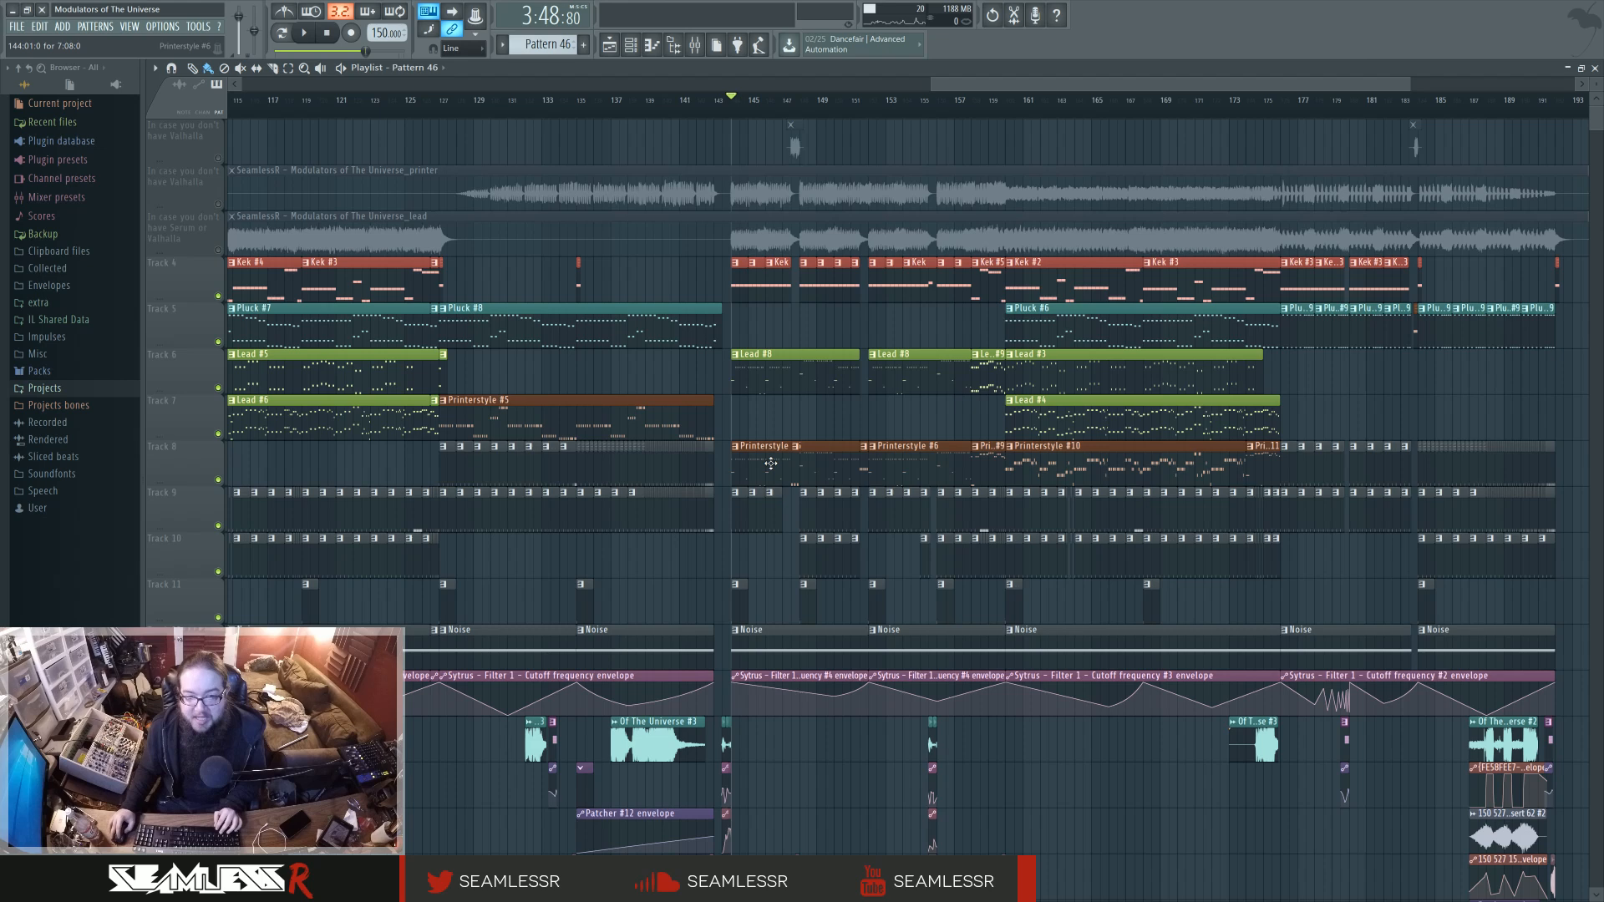
Play the arrangement from about bar 155 into the Printerstyle #10 section, then stop playback.
mouse_move(953, 107)
mouse_down()
mouse_move(1013, 109)
mouse_move(851, 113)
mouse_move(935, 114)
mouse_up()
key(space)
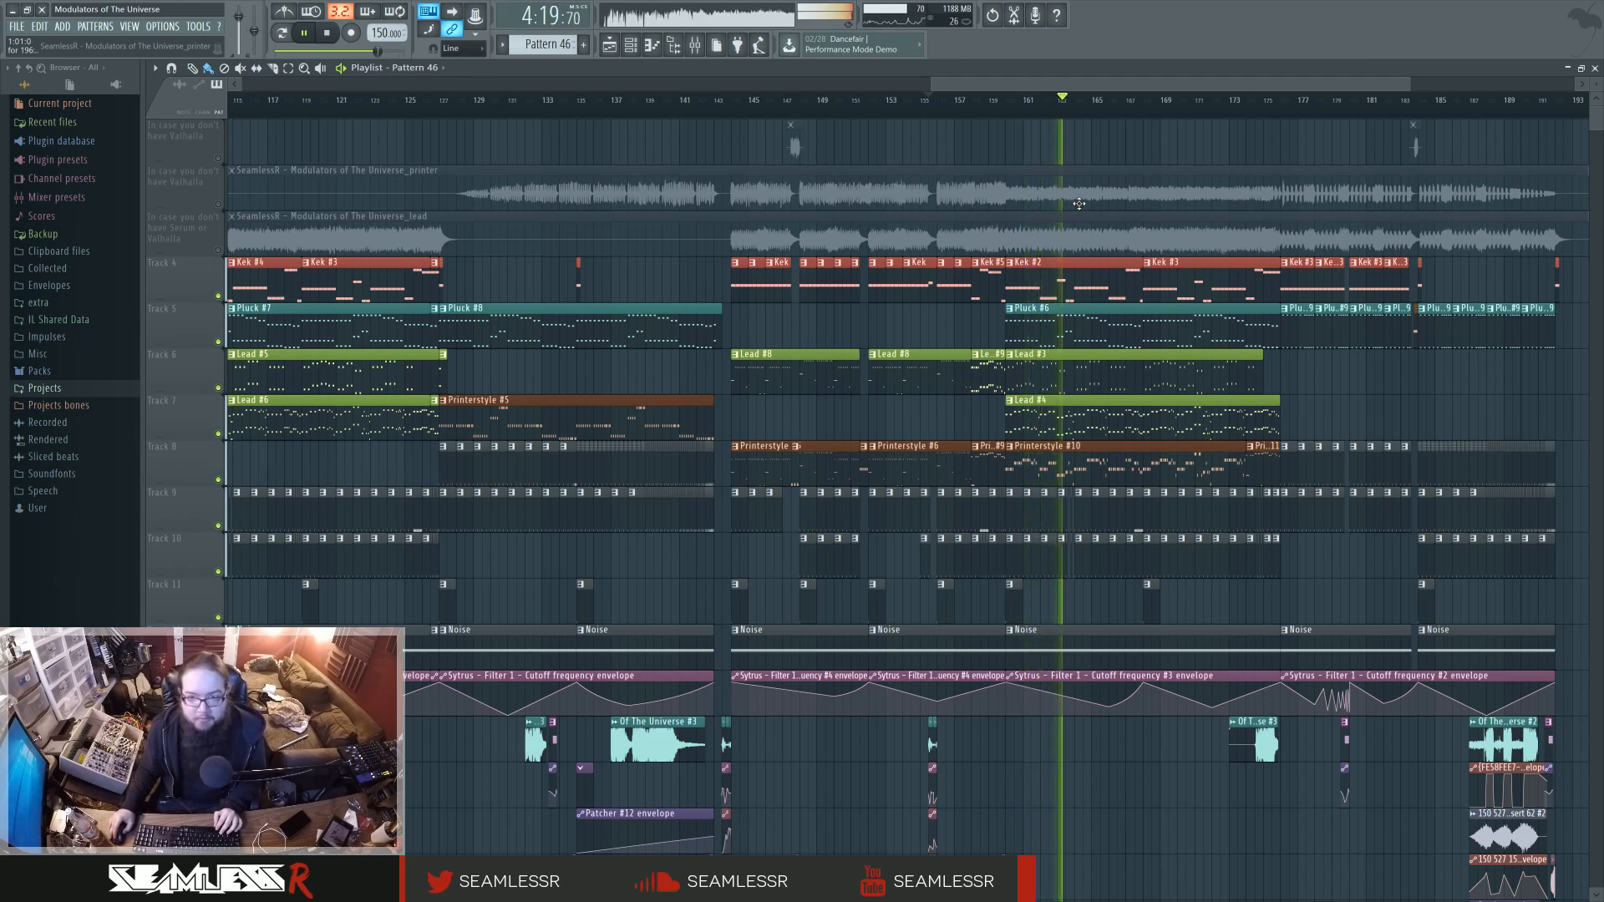
key(space)
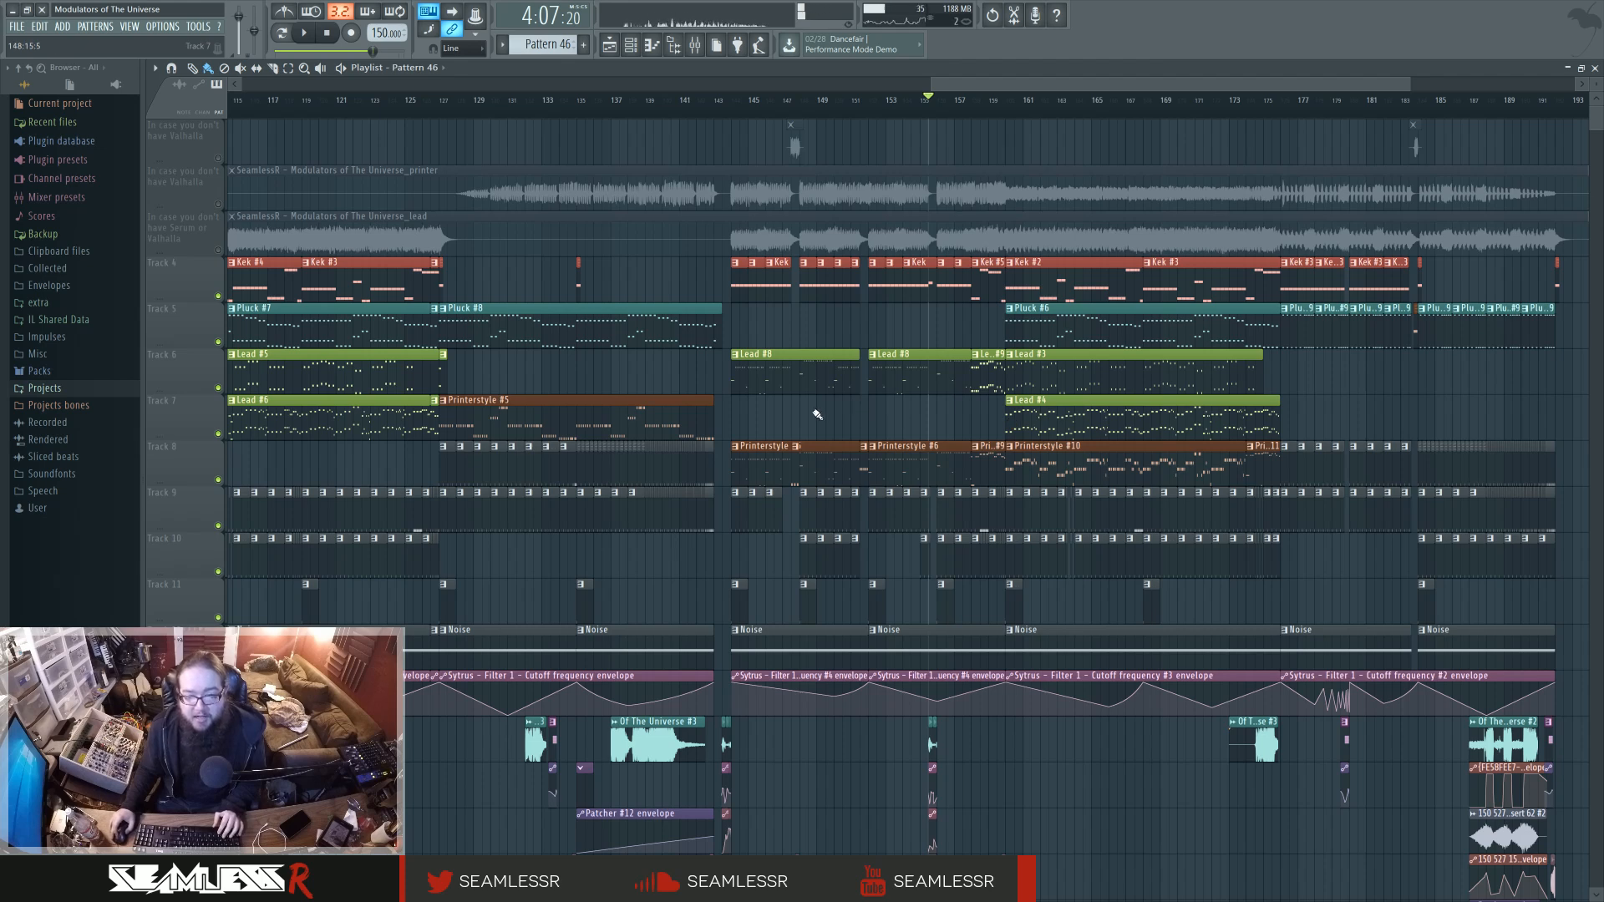
Open the Lead #6 pattern's notes, audition them on their own, then return to the arrangement.
scroll(817, 415, left, 9)
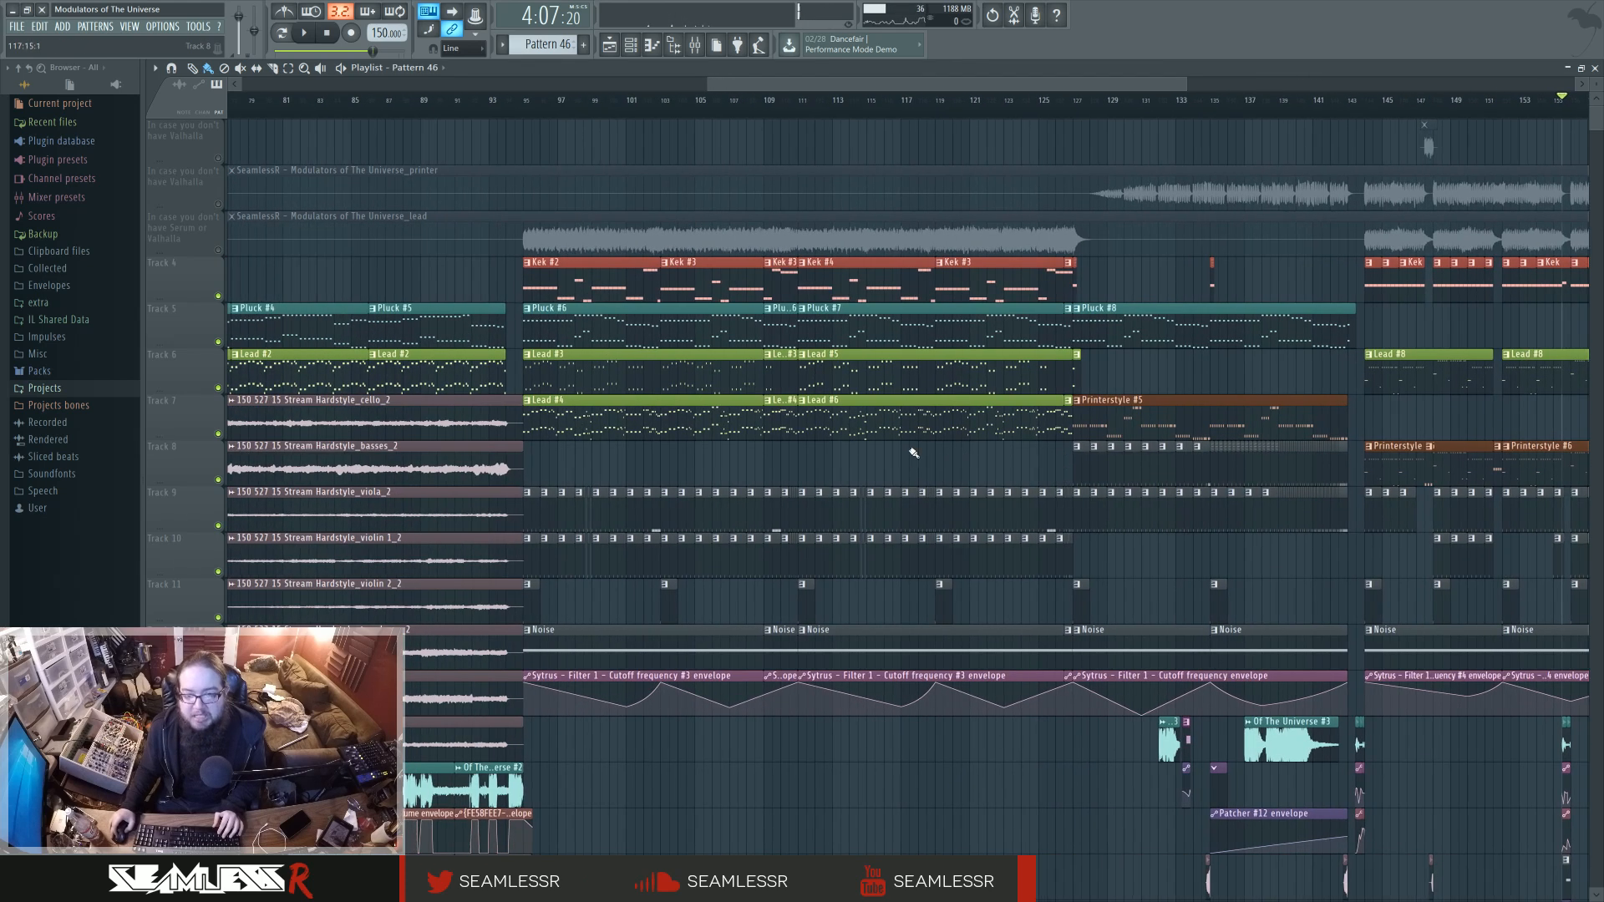
double_click(892, 427)
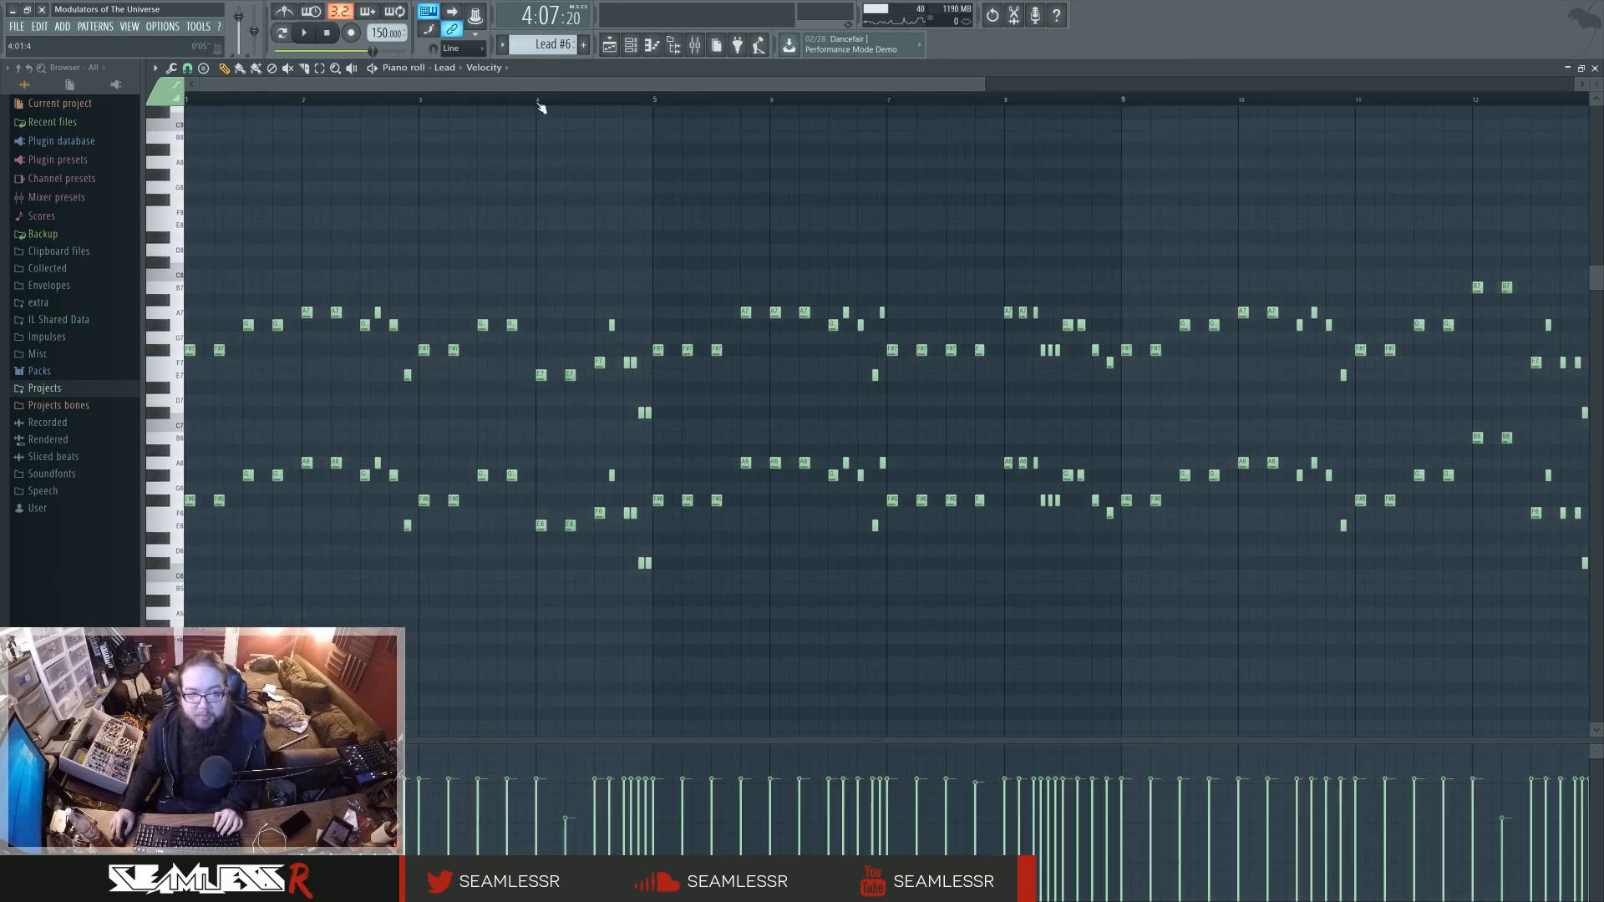
key(space)
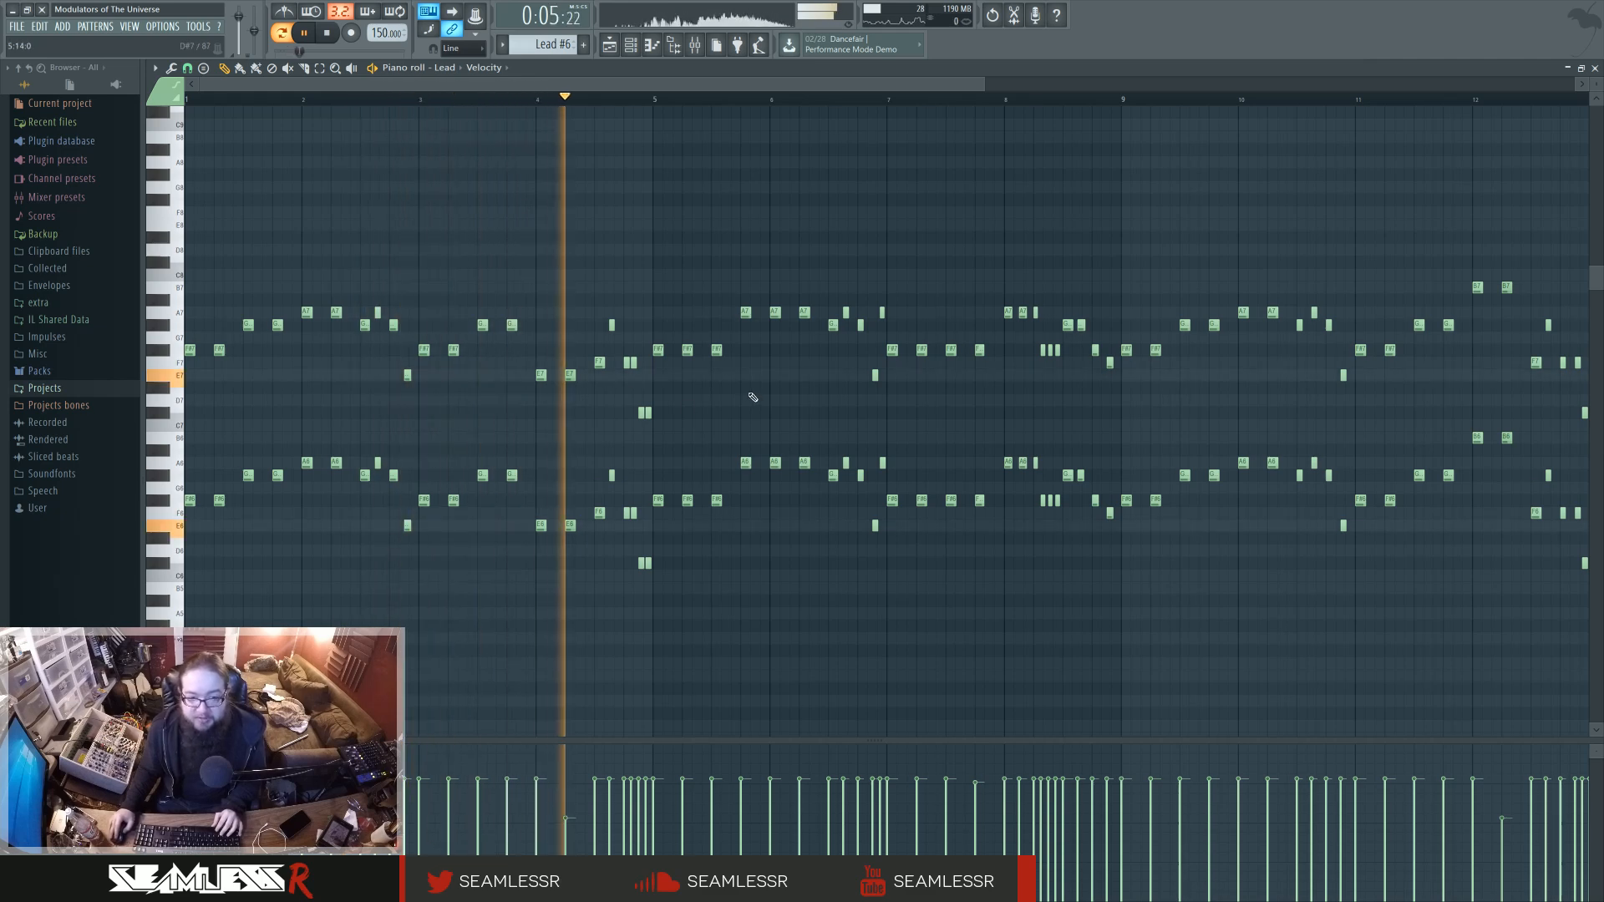
key(space)
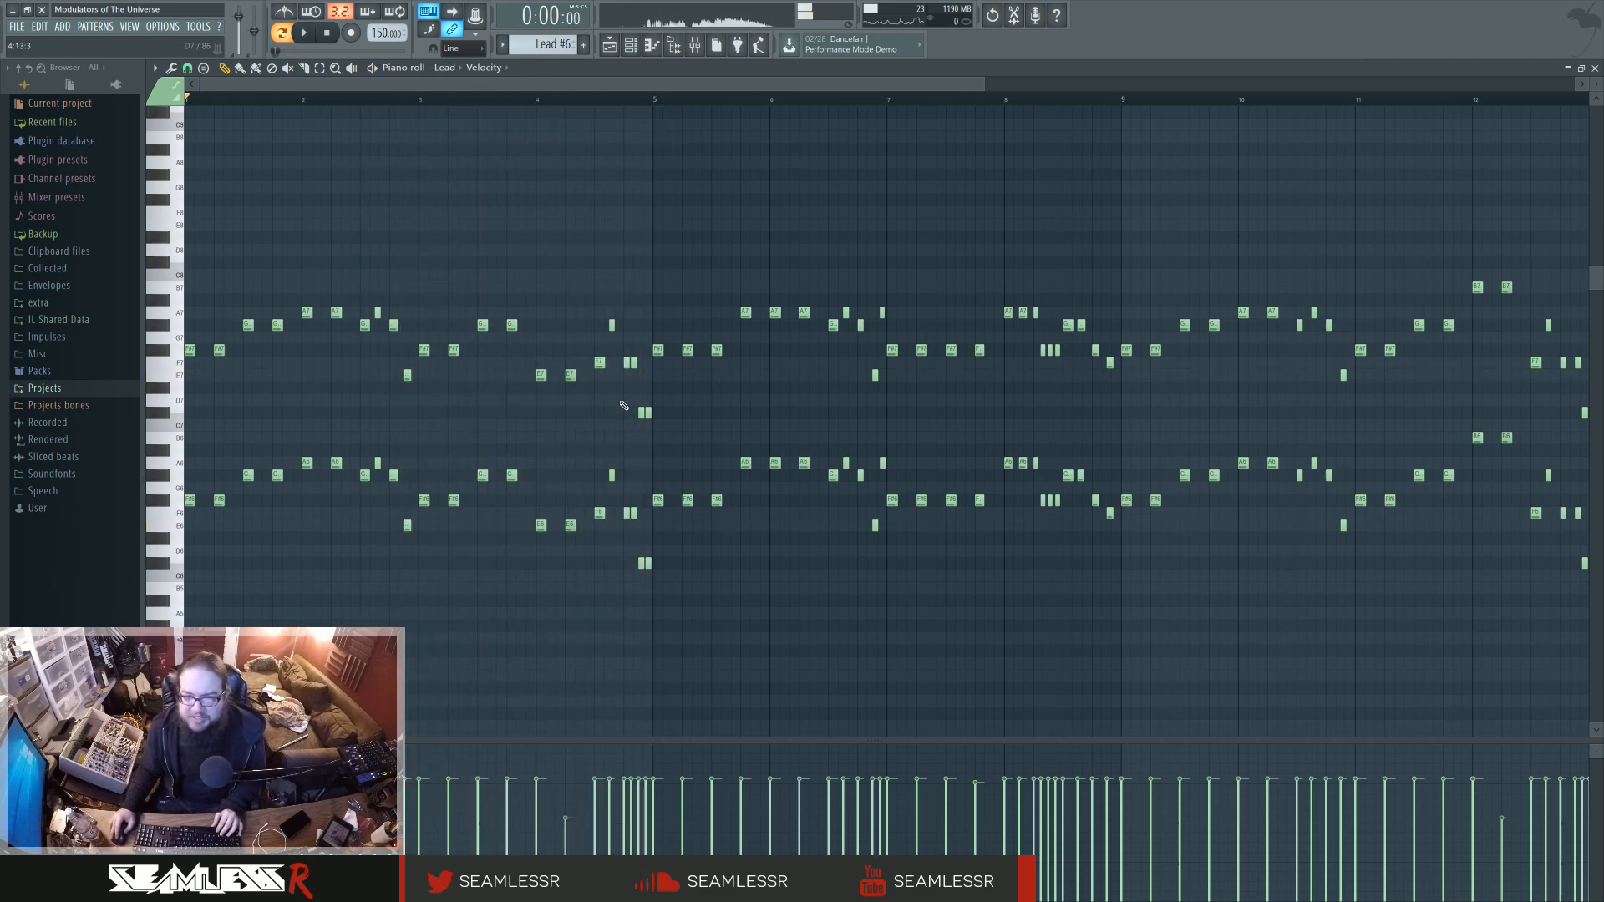
key(F5)
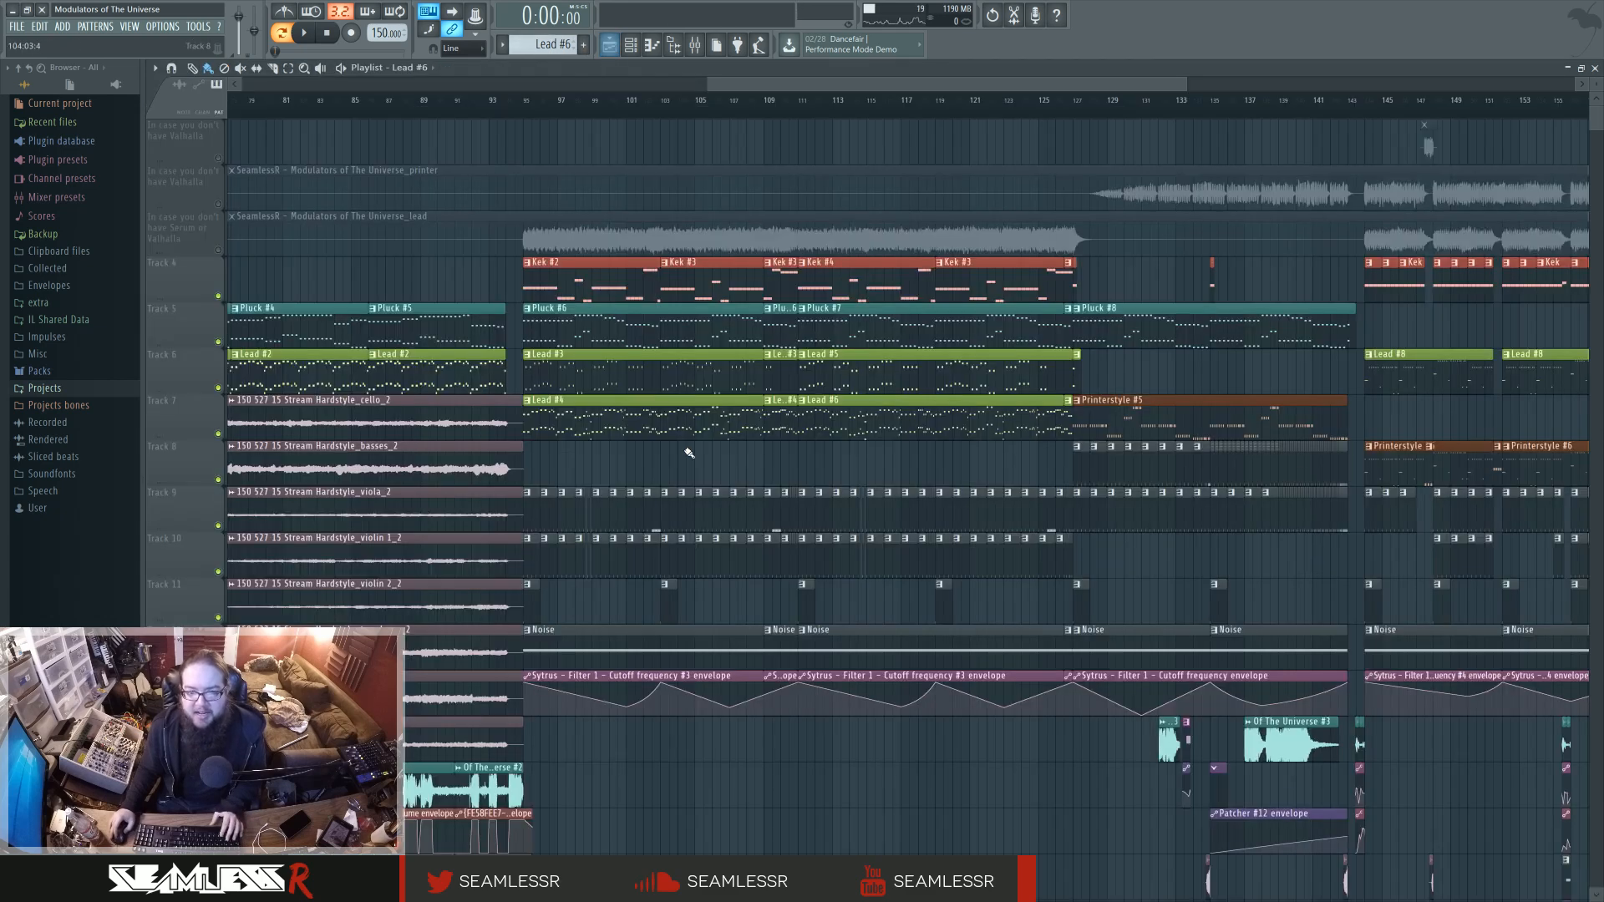
Set the playback position to bar 95 in song mode and briefly play the start of the lead section.
scroll(689, 452, left, 5)
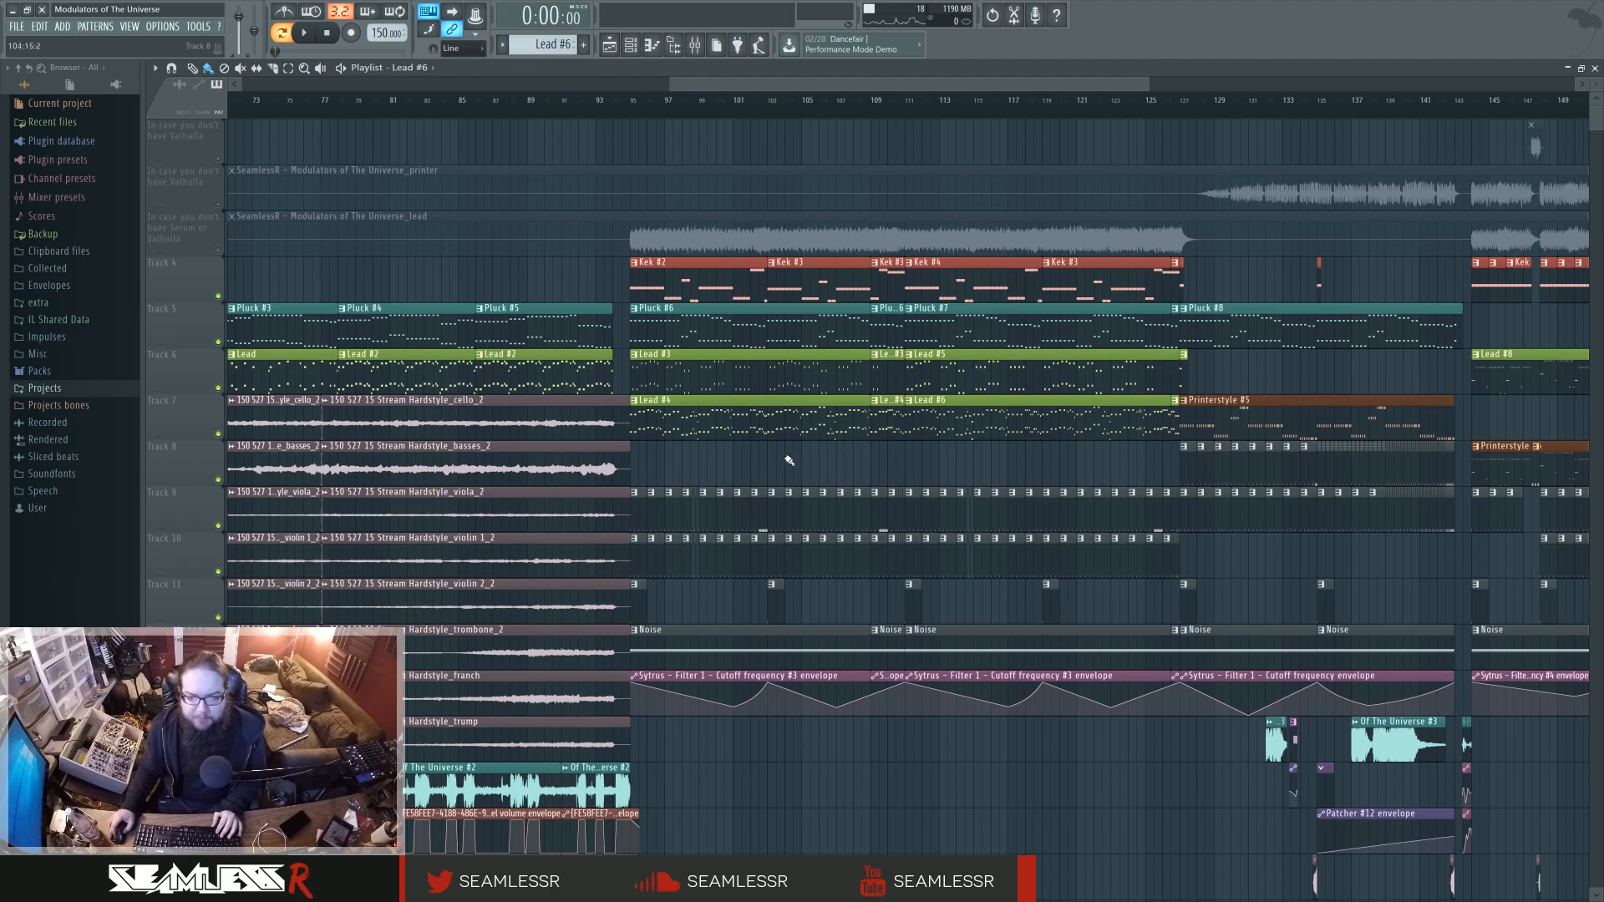
scroll(903, 469, down, 5)
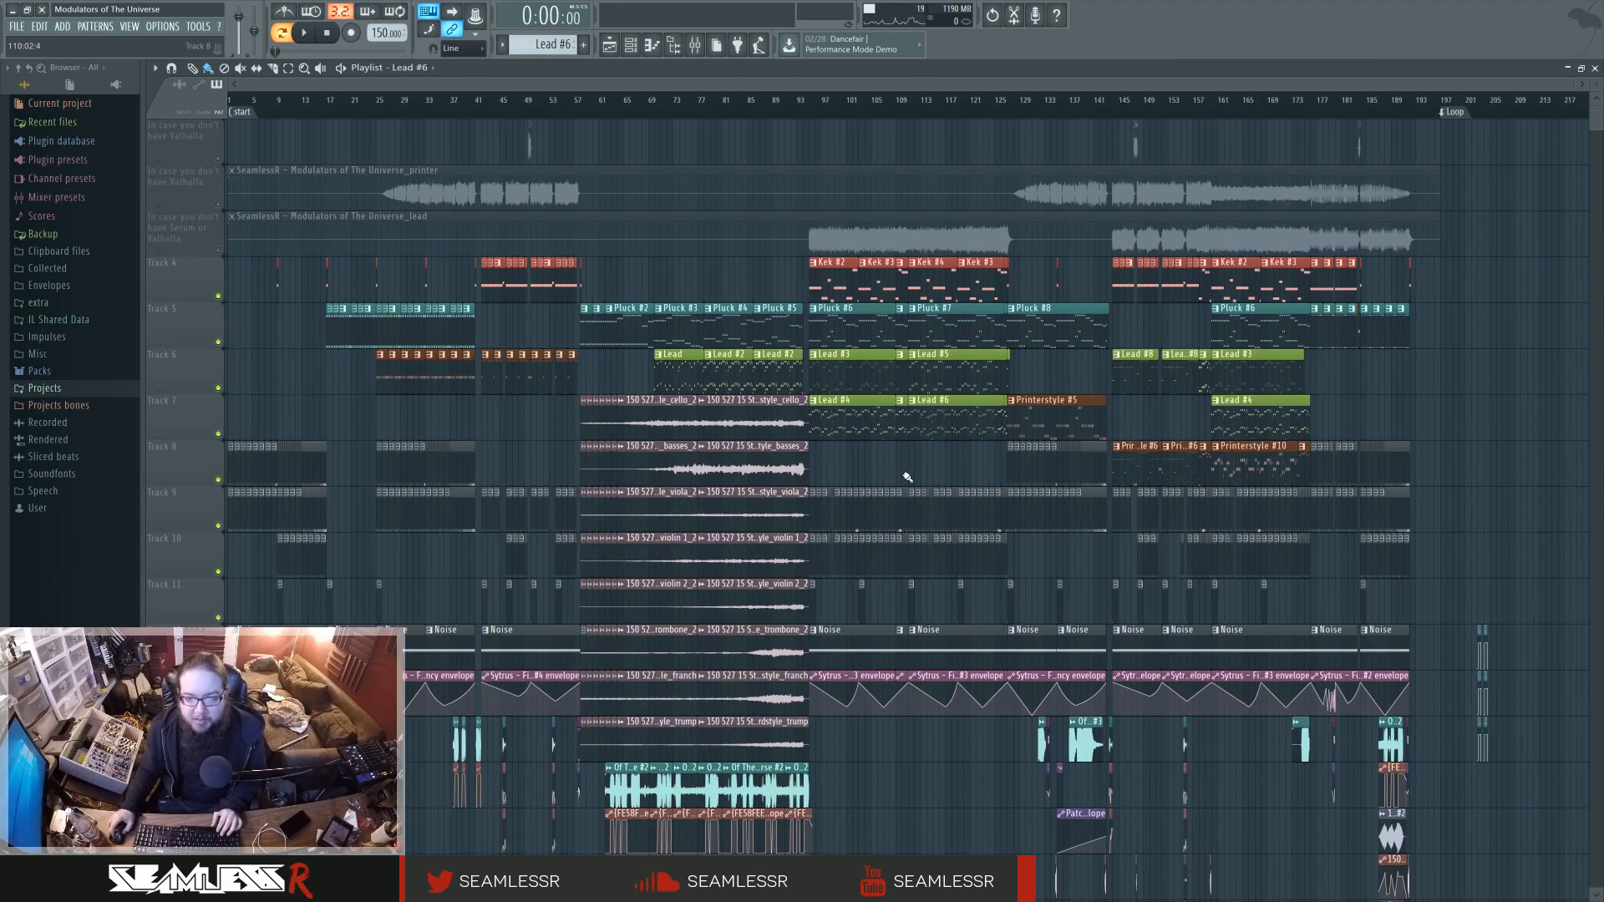
scroll(909, 472, up, 5)
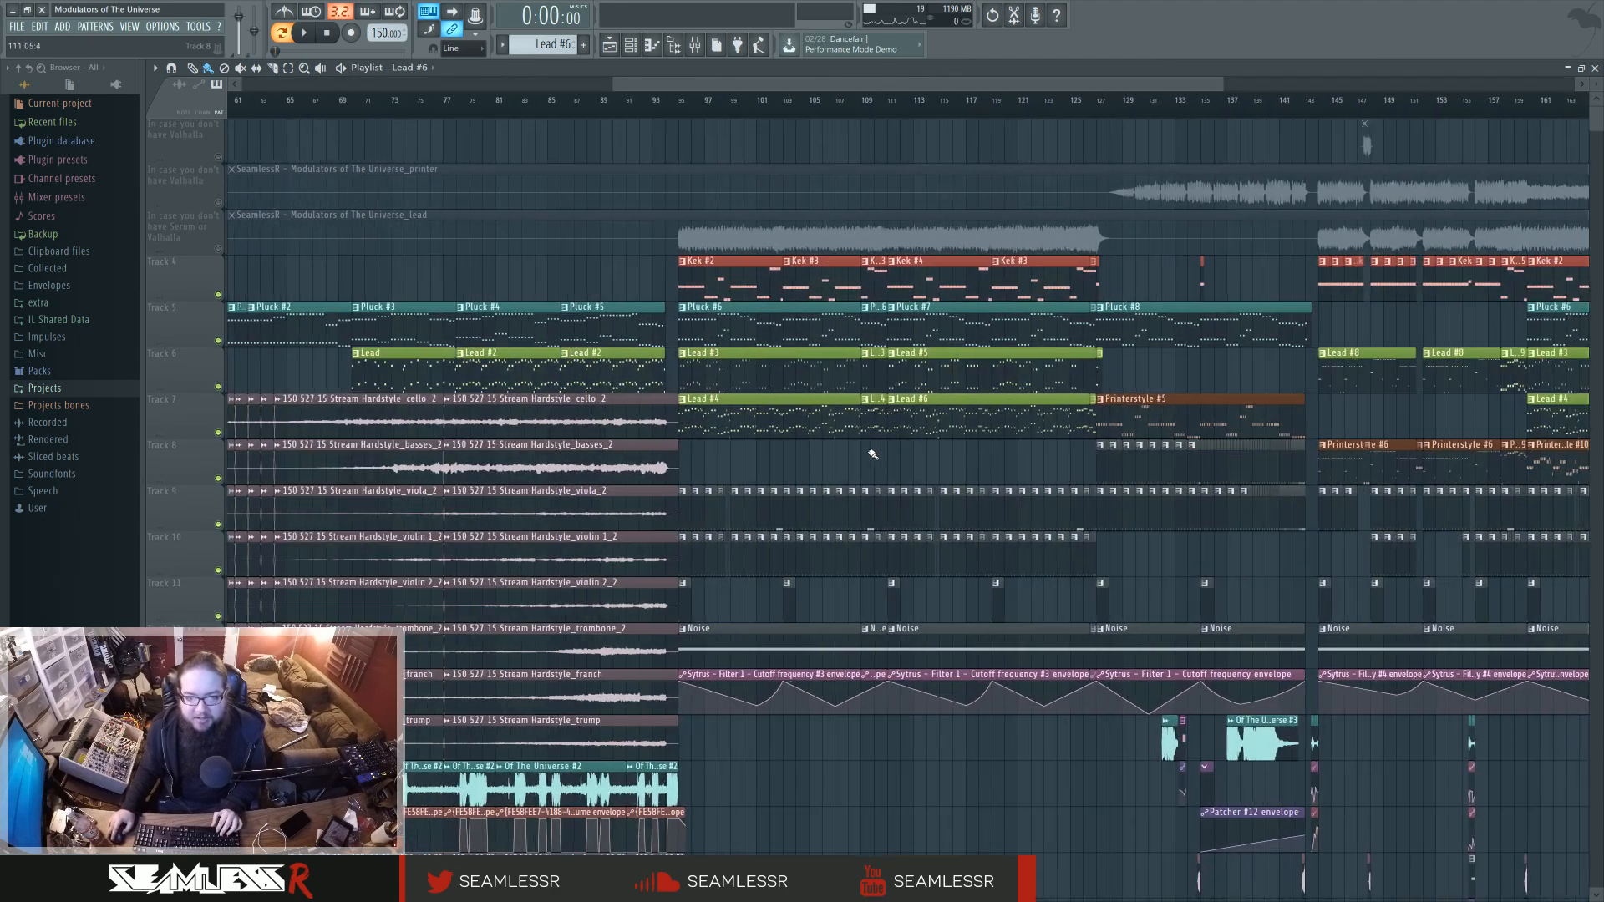
scroll(873, 453, up, 2)
click(618, 106)
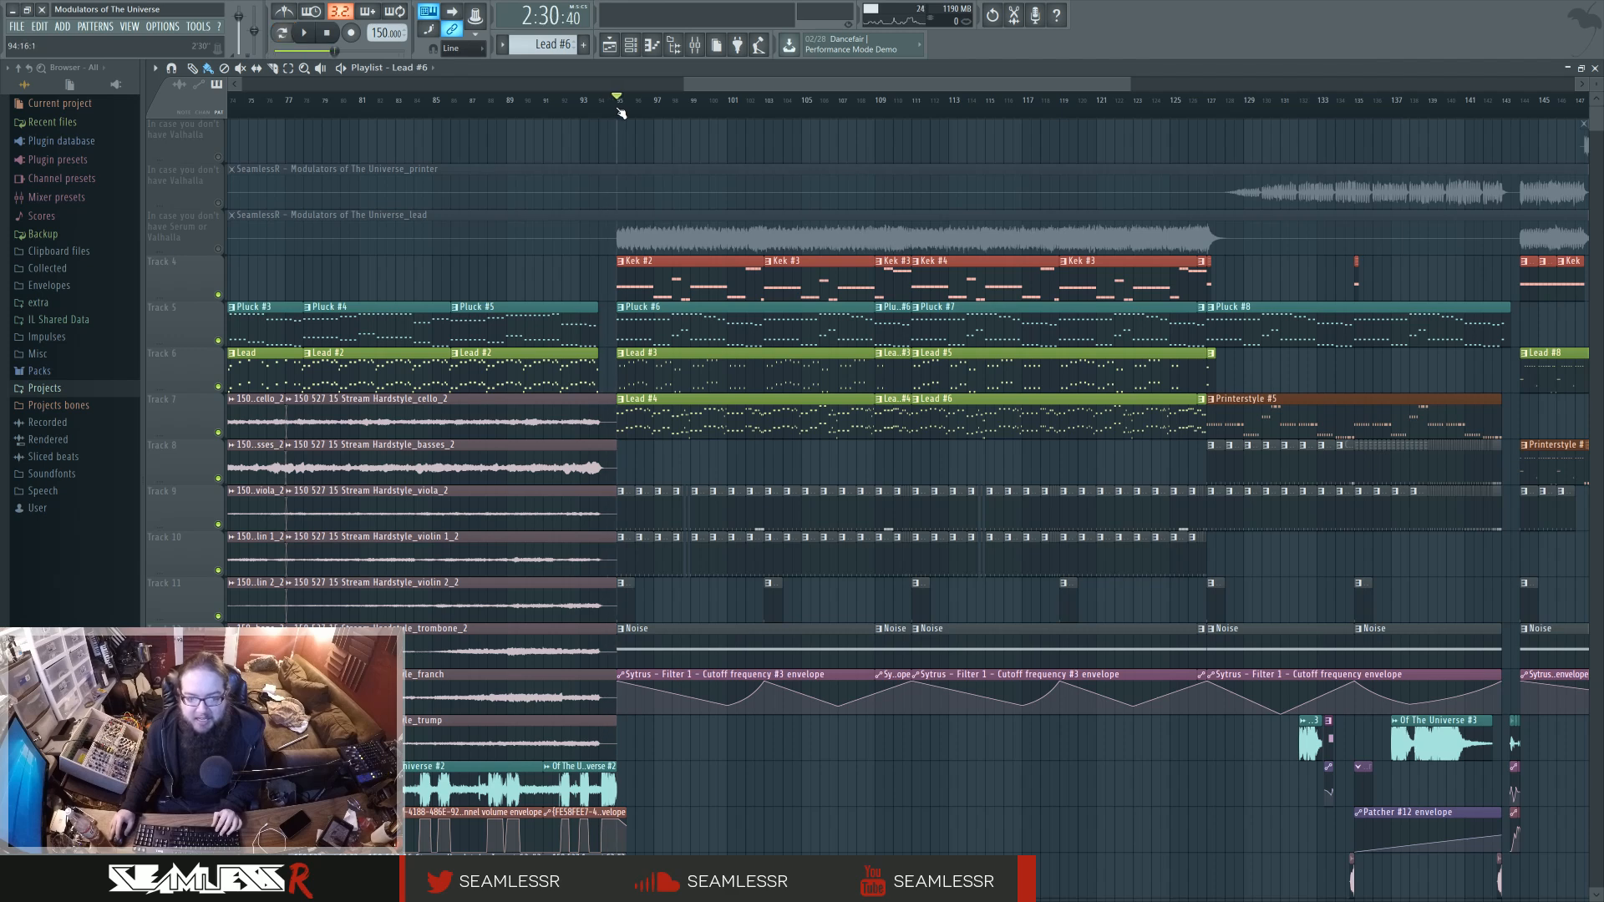
key(space)
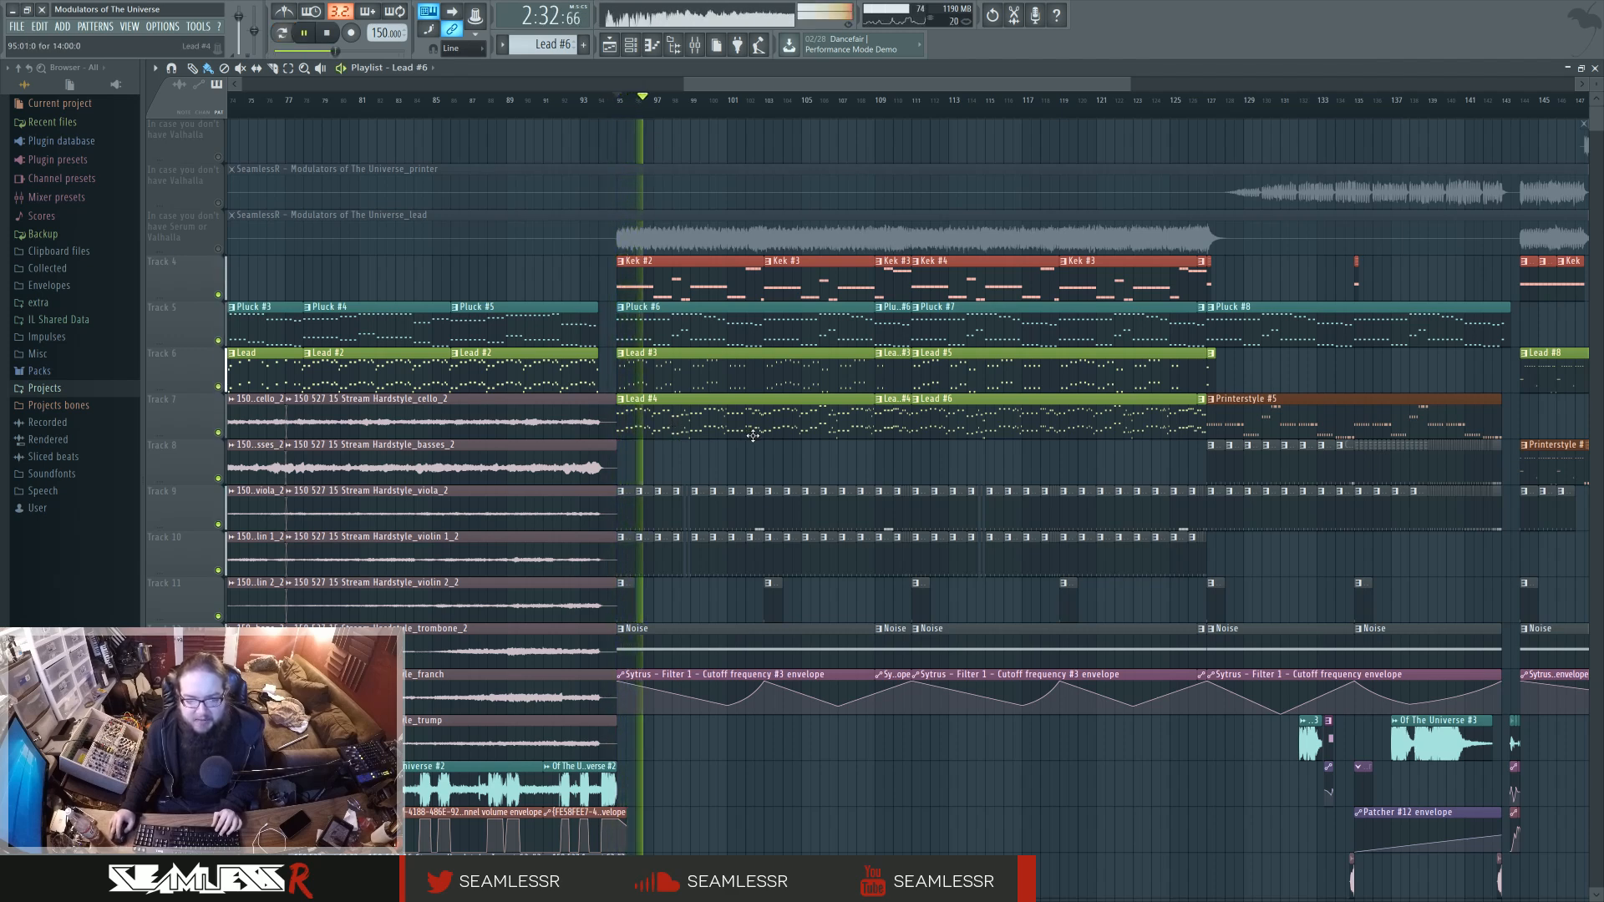
key(space)
Open the Lead #4 clip's notes, play the pattern by itself, then stop and return to the arrangement.
scroll(639, 424, up, 1)
scroll(639, 423, up, 2)
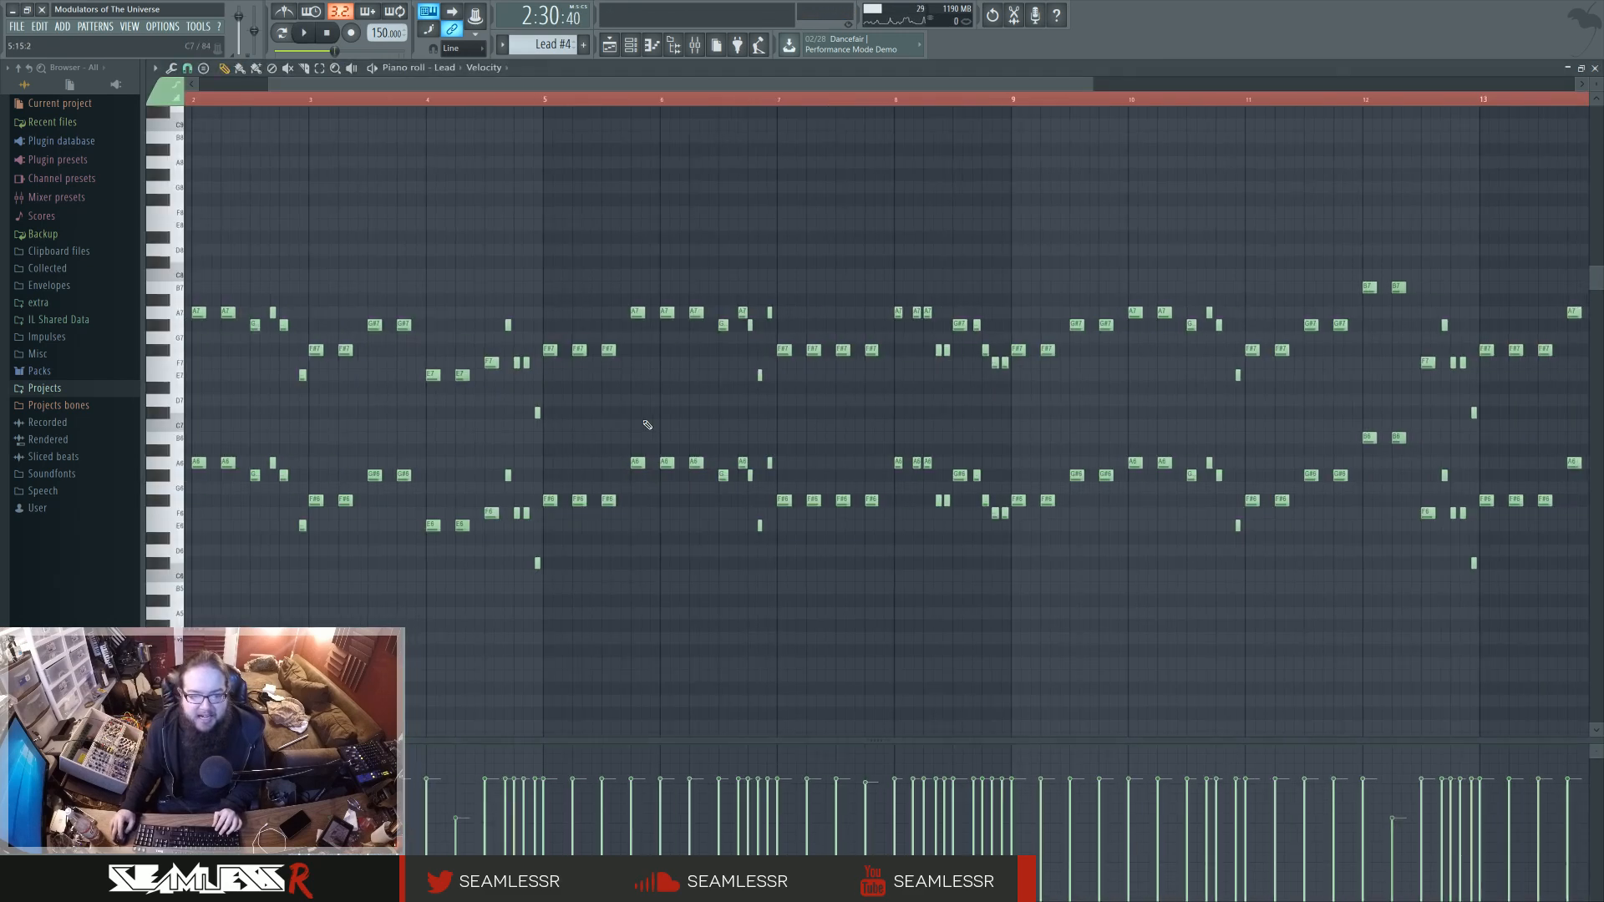
double_click(658, 395)
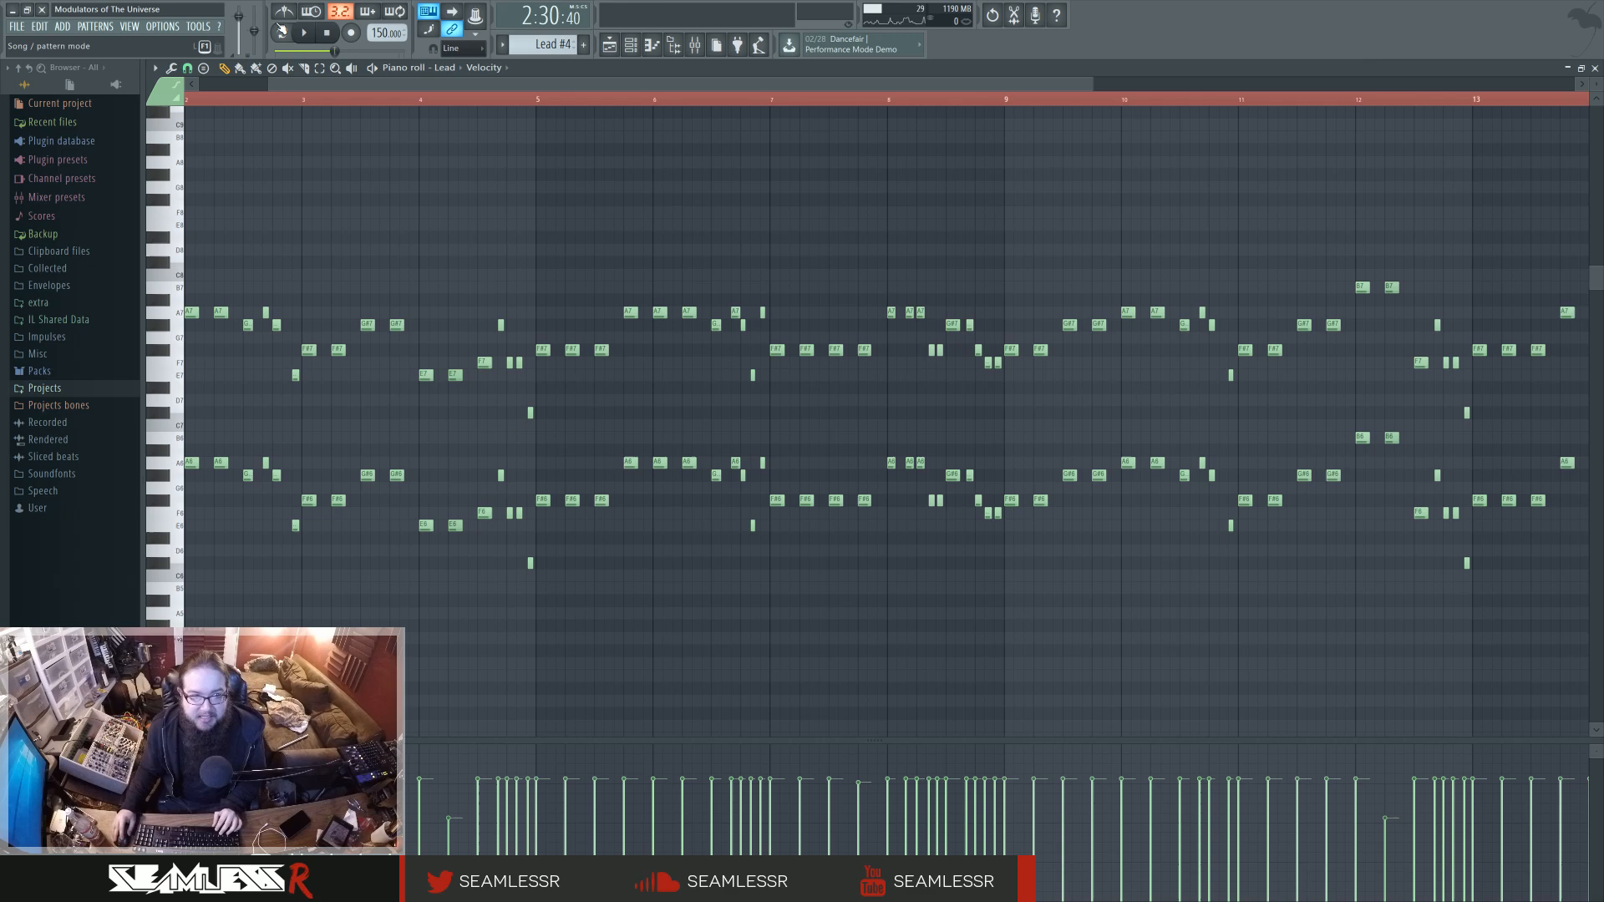
click(308, 38)
click(611, 46)
key(space)
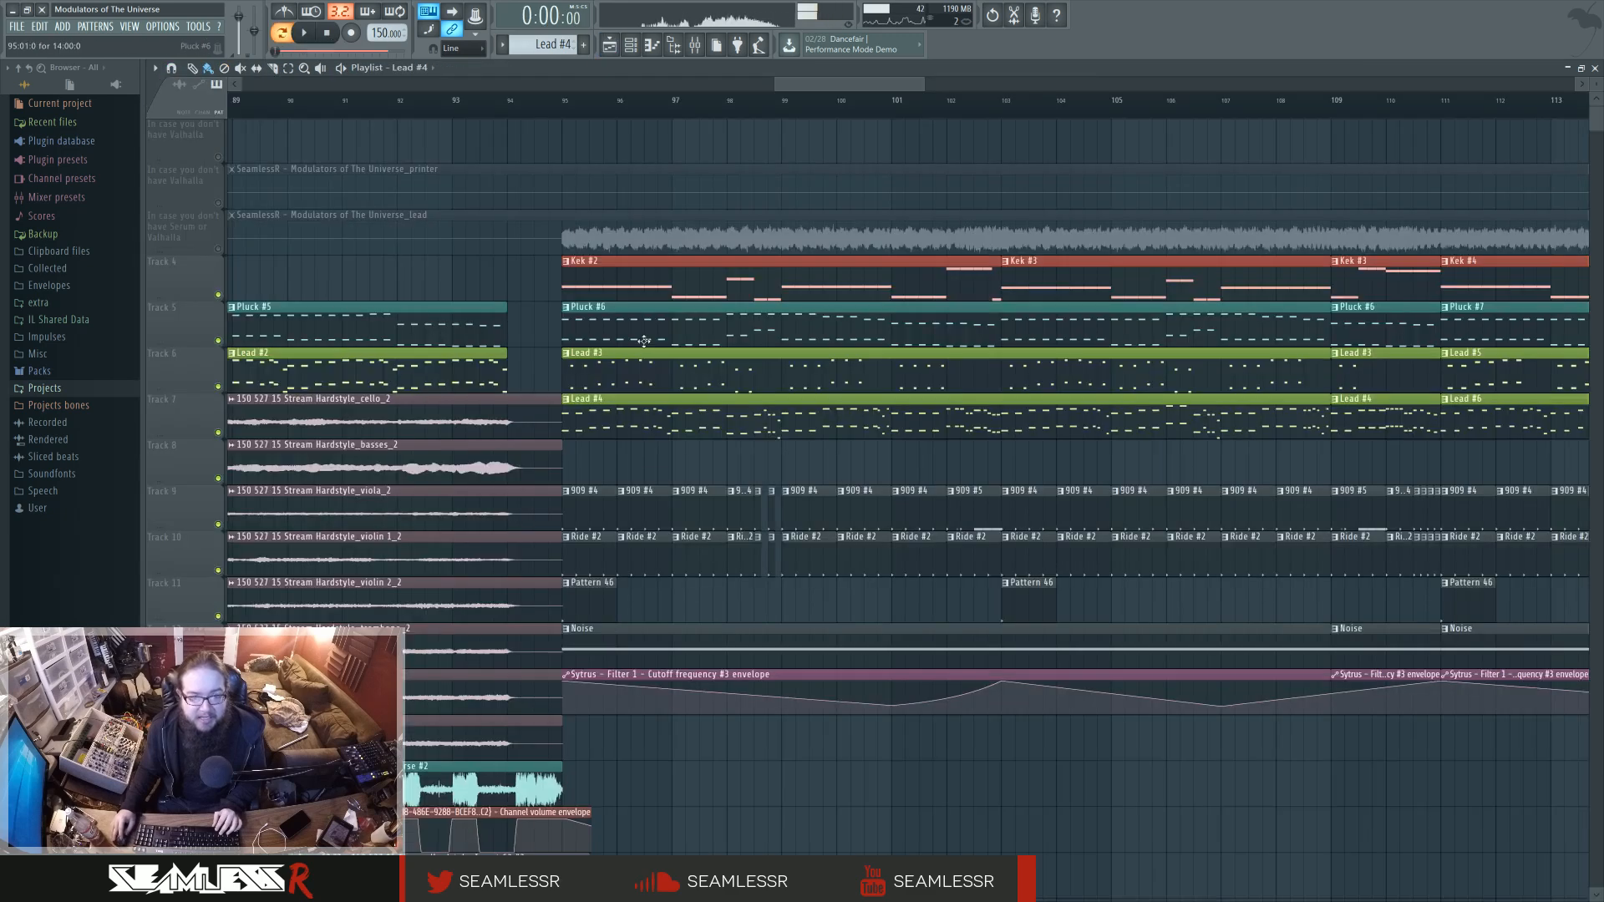
Audition the Lead #3 pattern alone and again with the metronome on, then stop and return to the arrangement.
click(616, 391)
double_click(617, 392)
key(space)
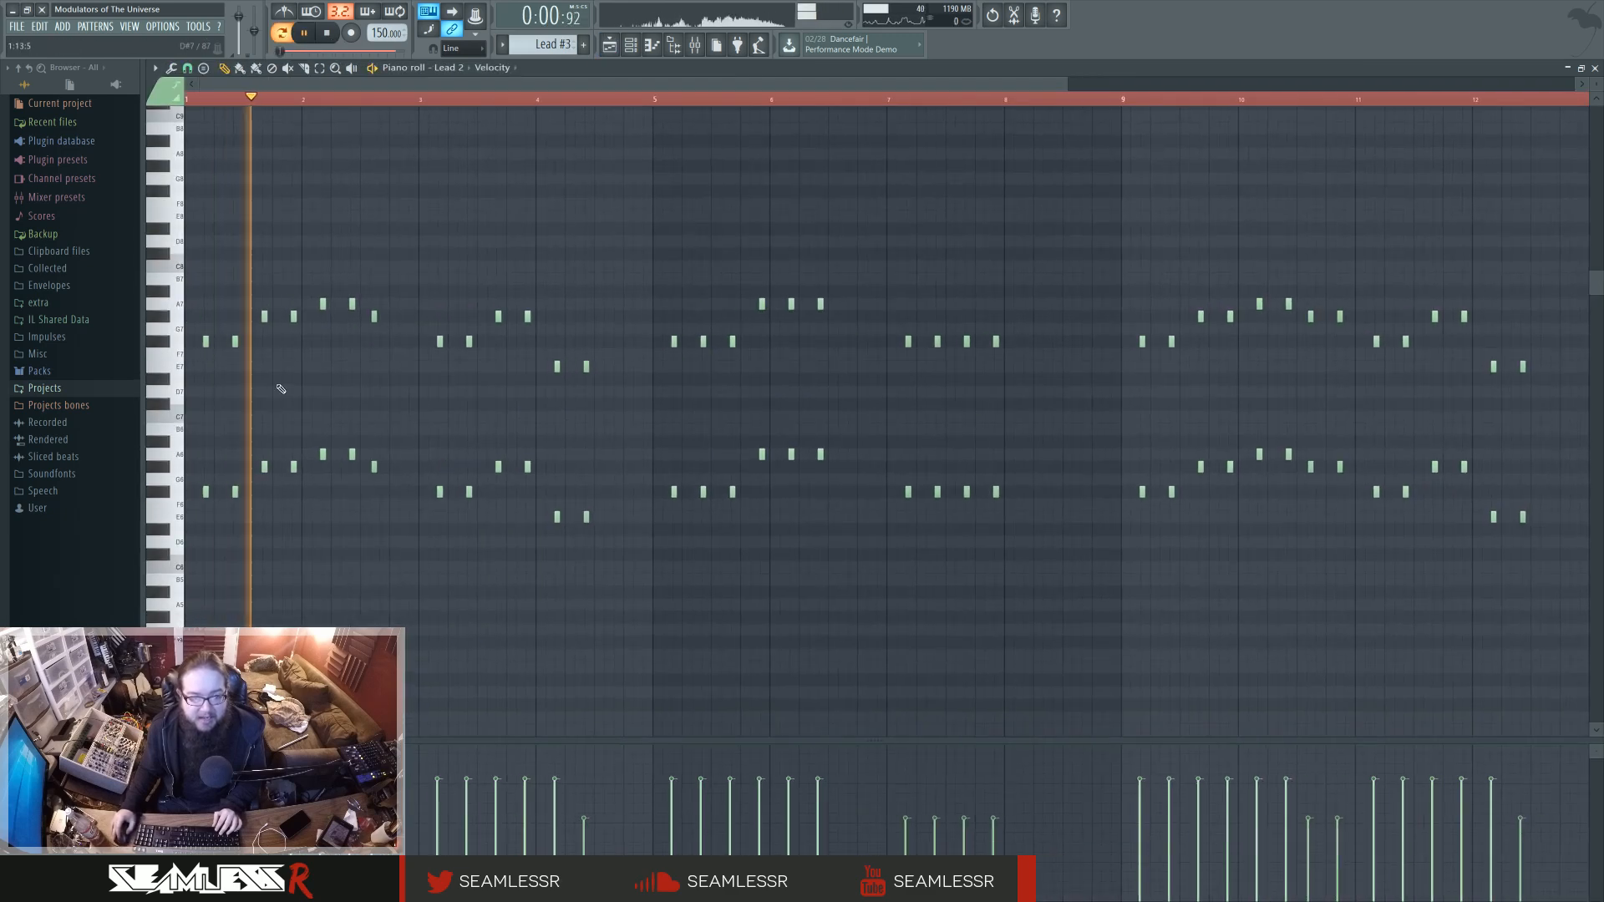
key(space)
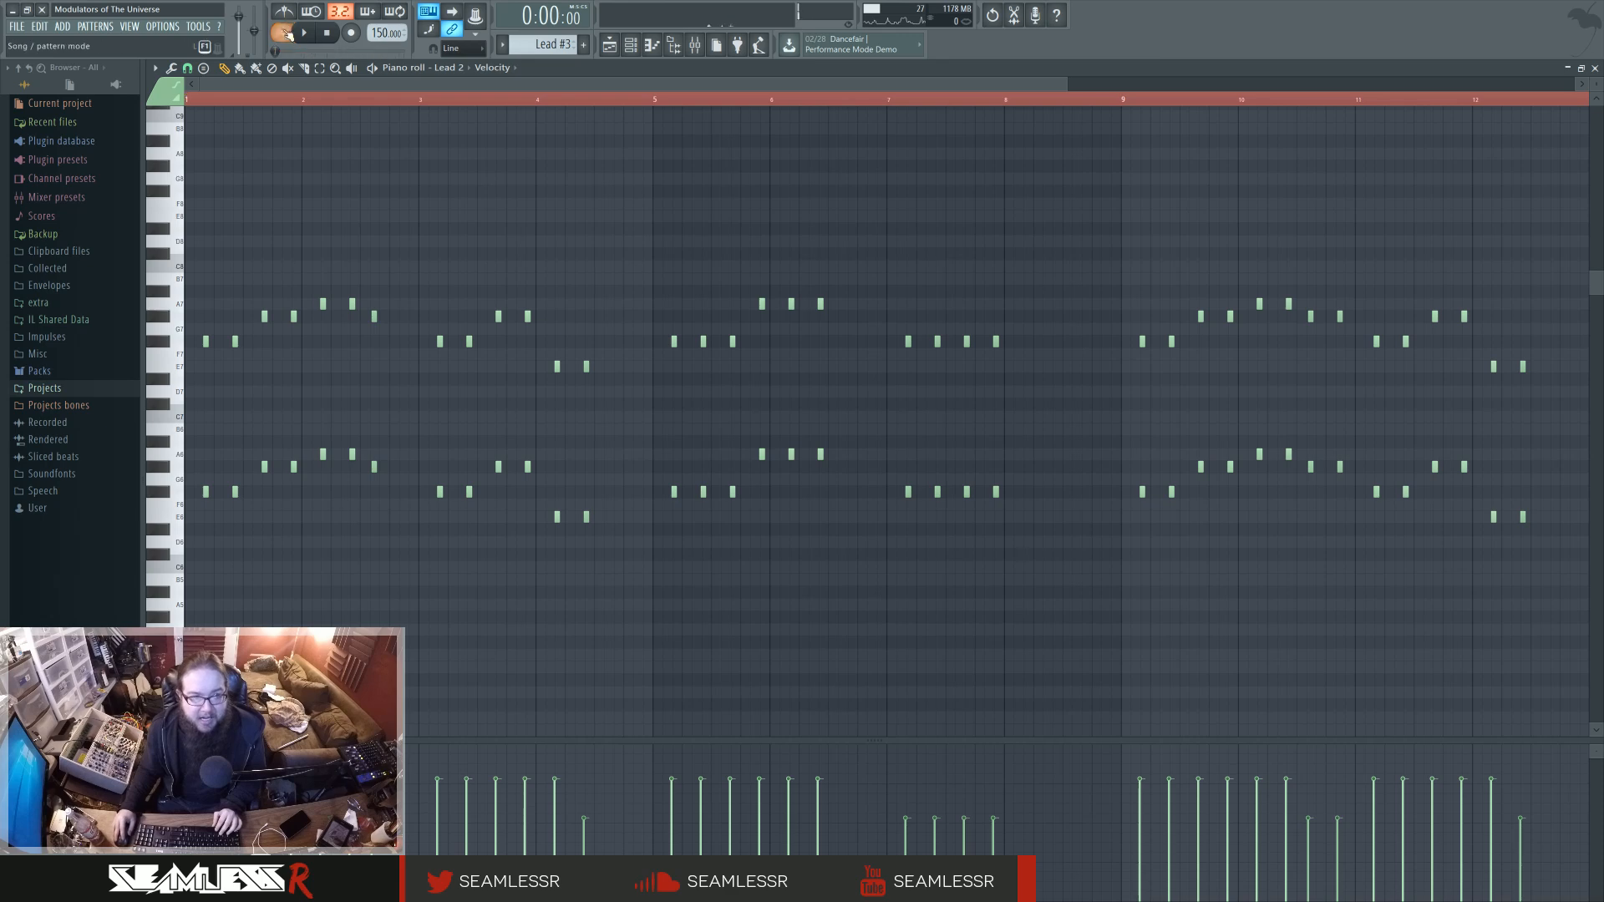
key(space)
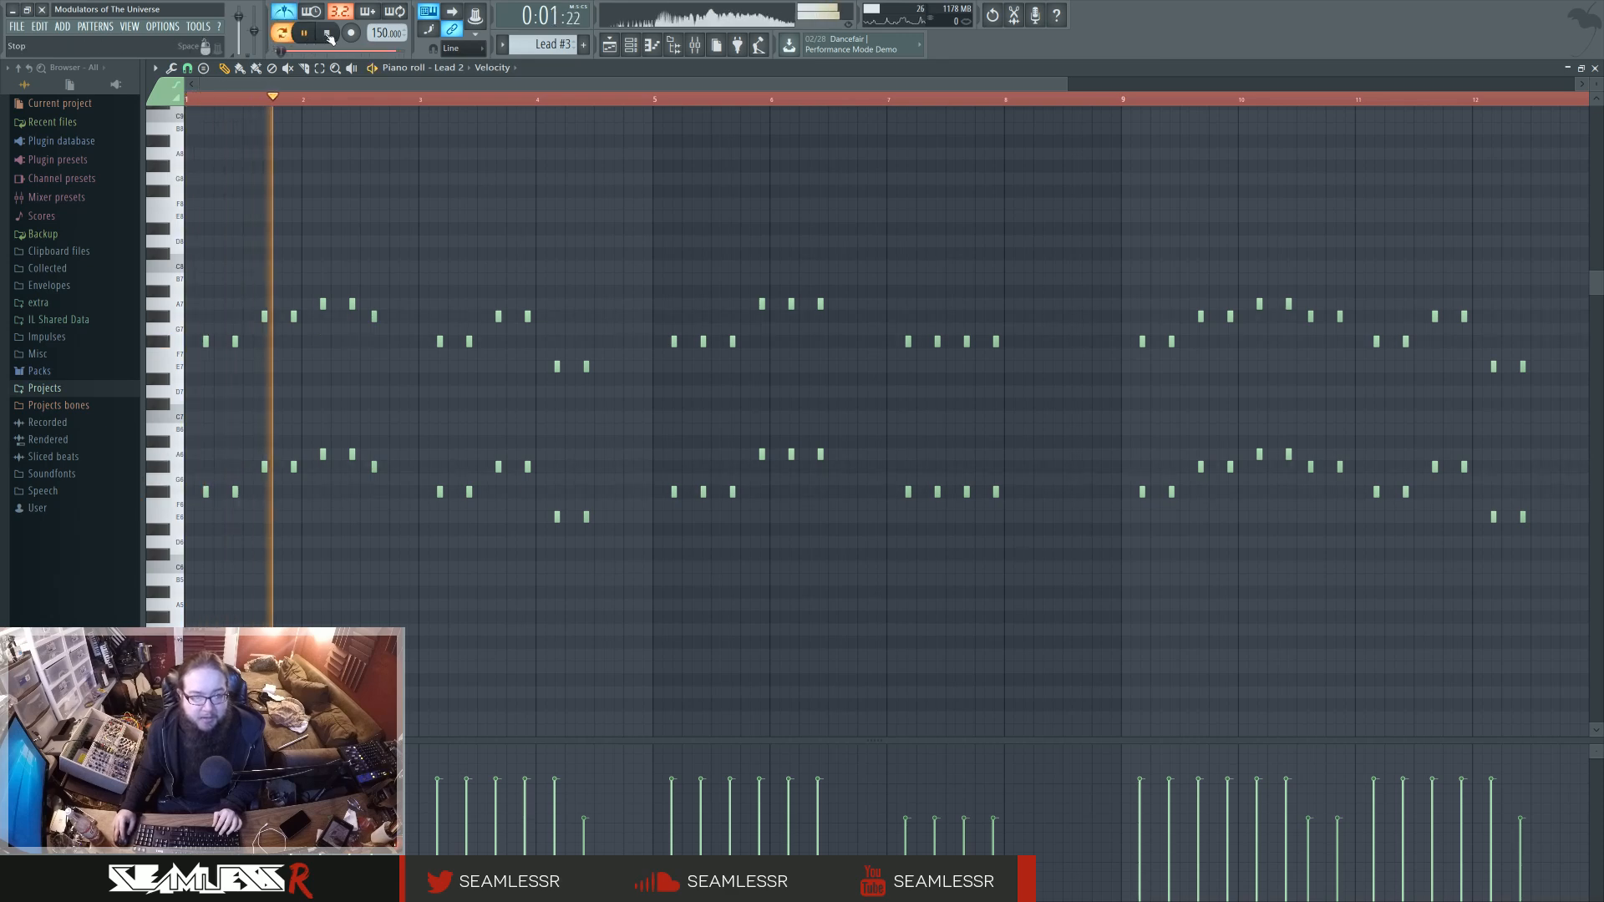
click(329, 36)
click(608, 44)
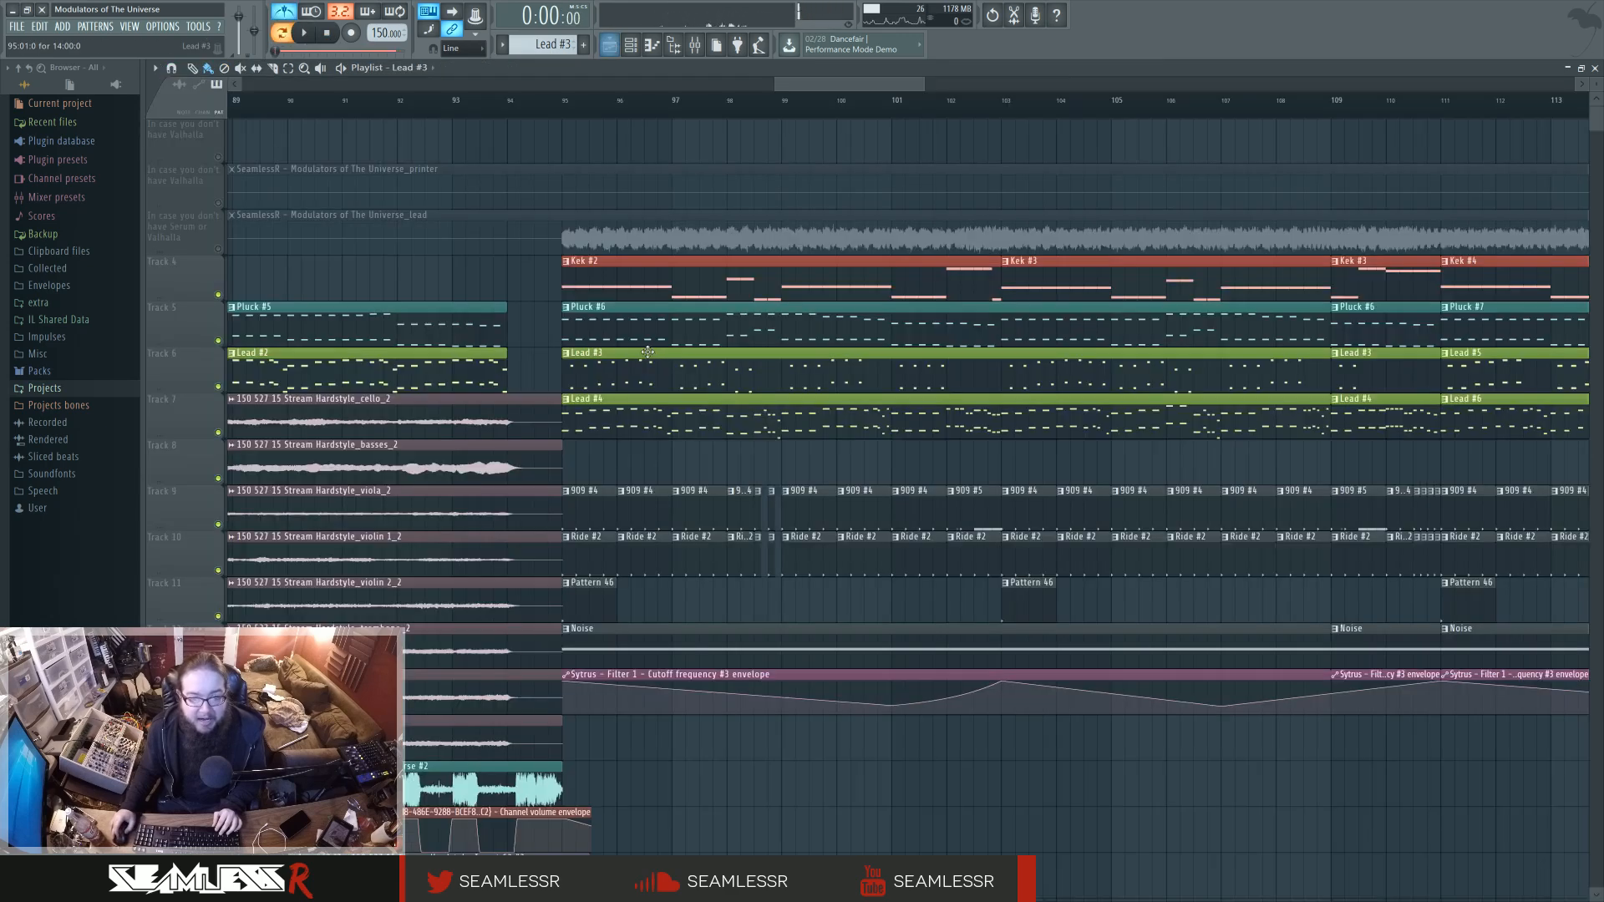
Examine the Lead #4 notes again, then compare the stacked Lead #3 and Lead #4 clips from bar 95.
double_click(635, 426)
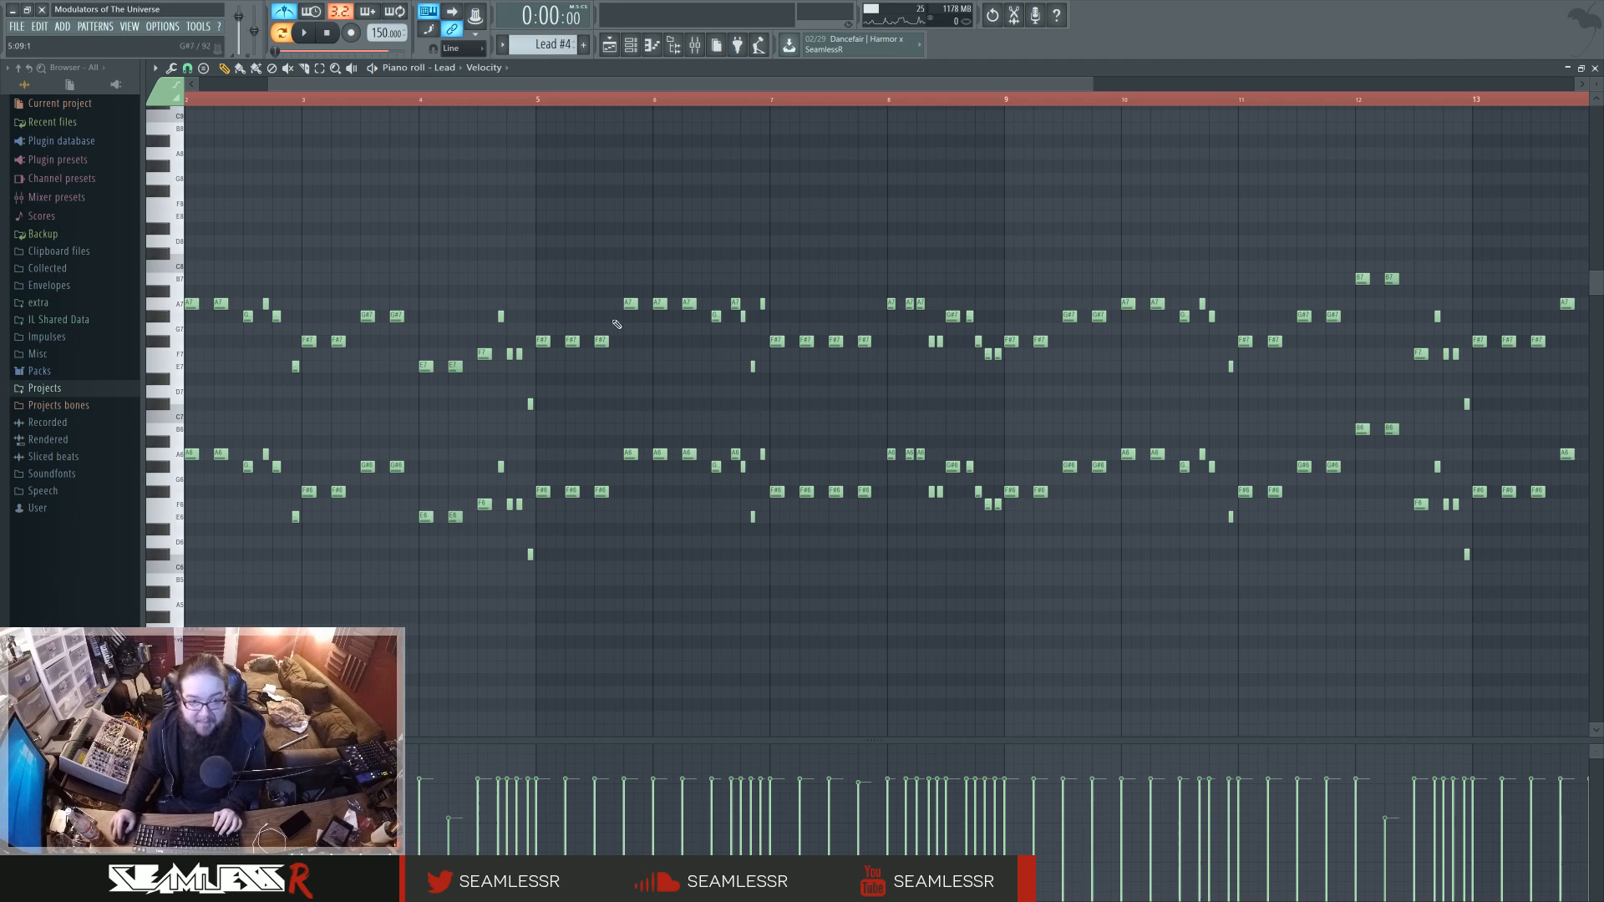
click(609, 44)
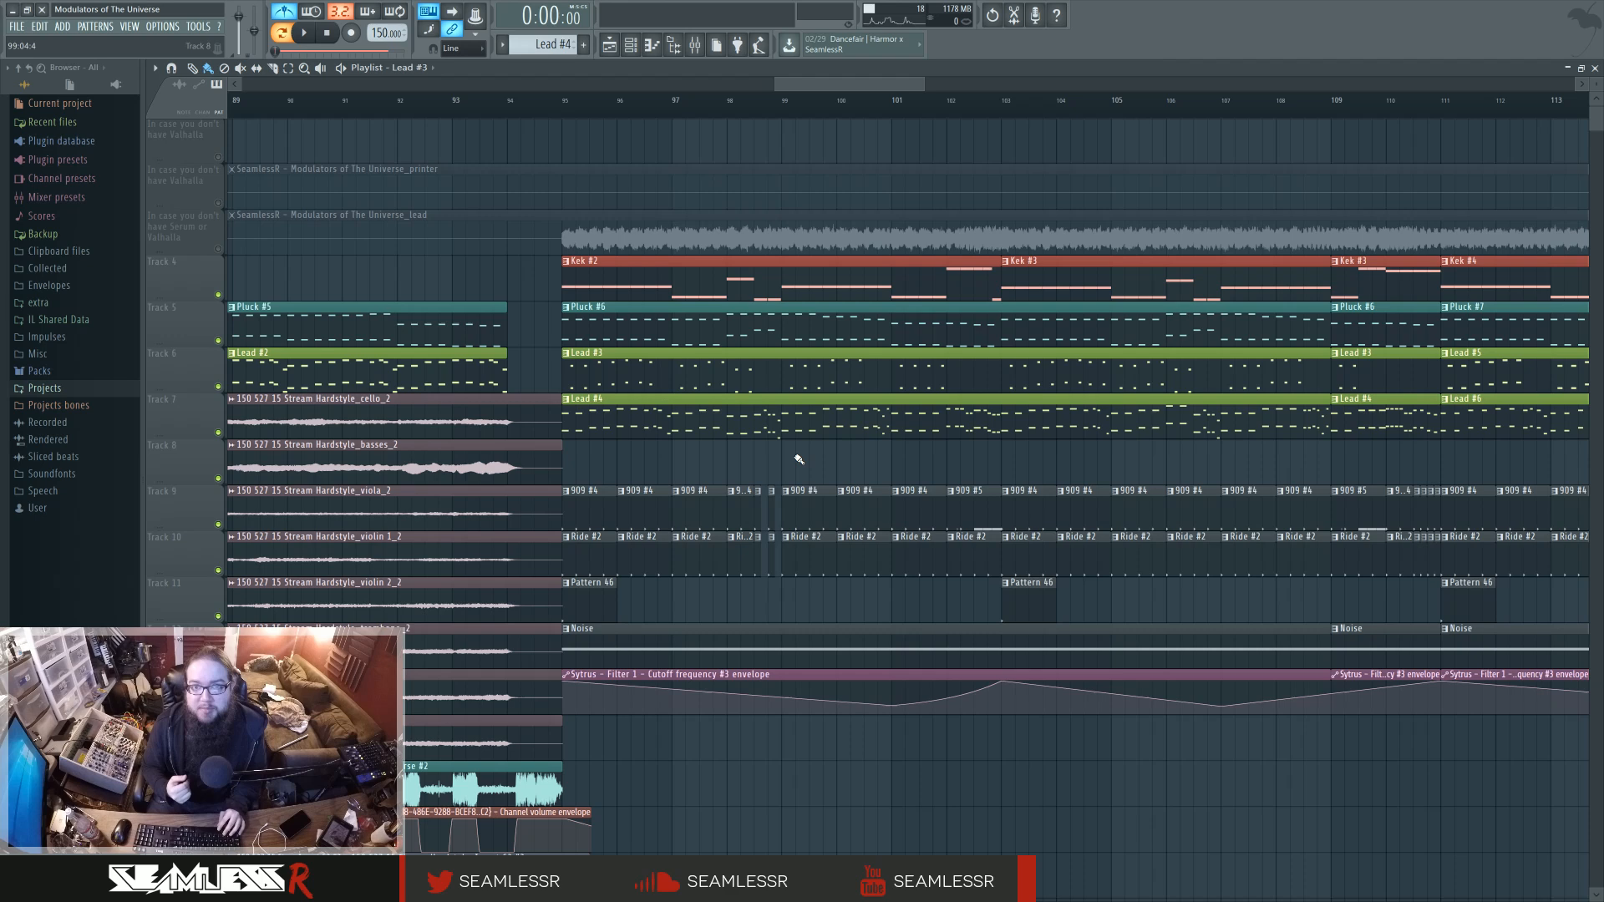
scroll(799, 458, down, 2)
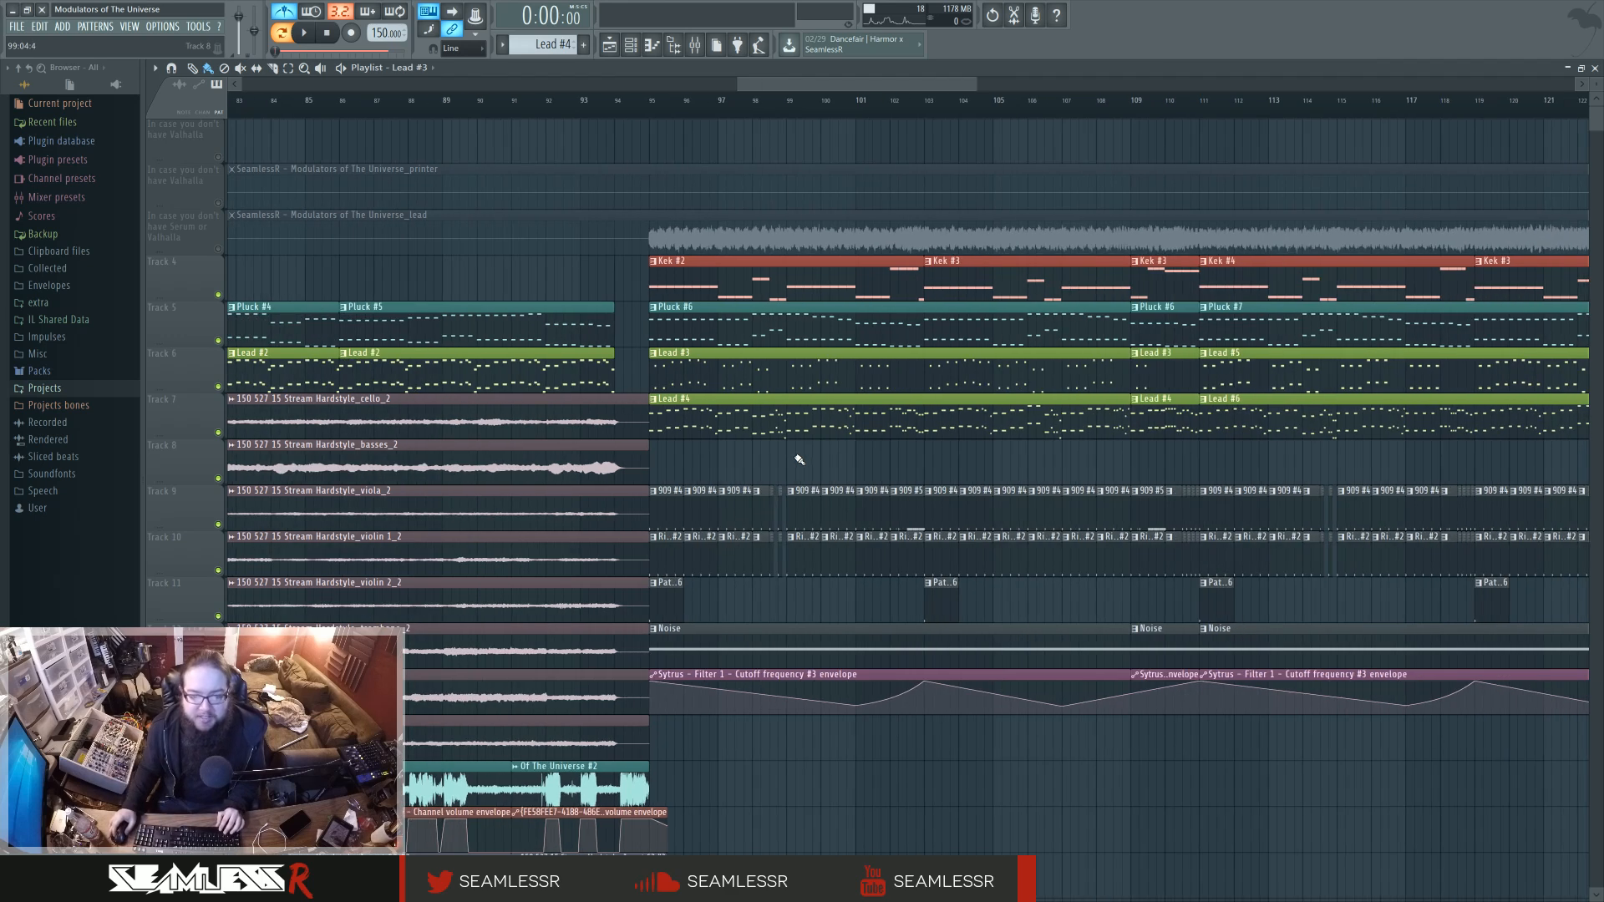
click(740, 408)
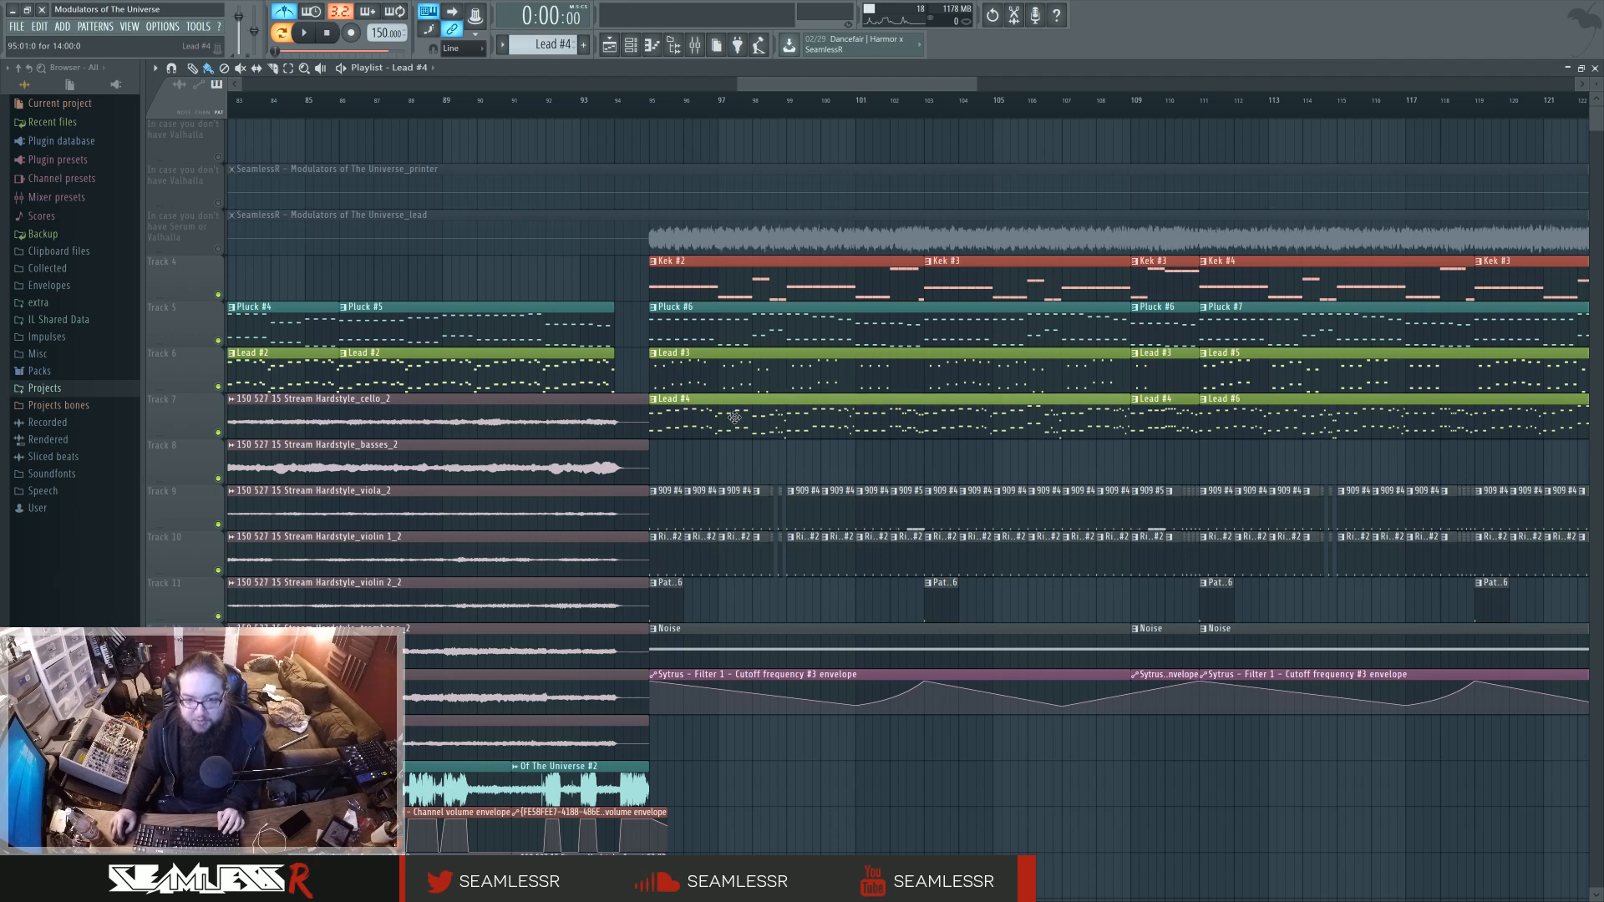
click(767, 377)
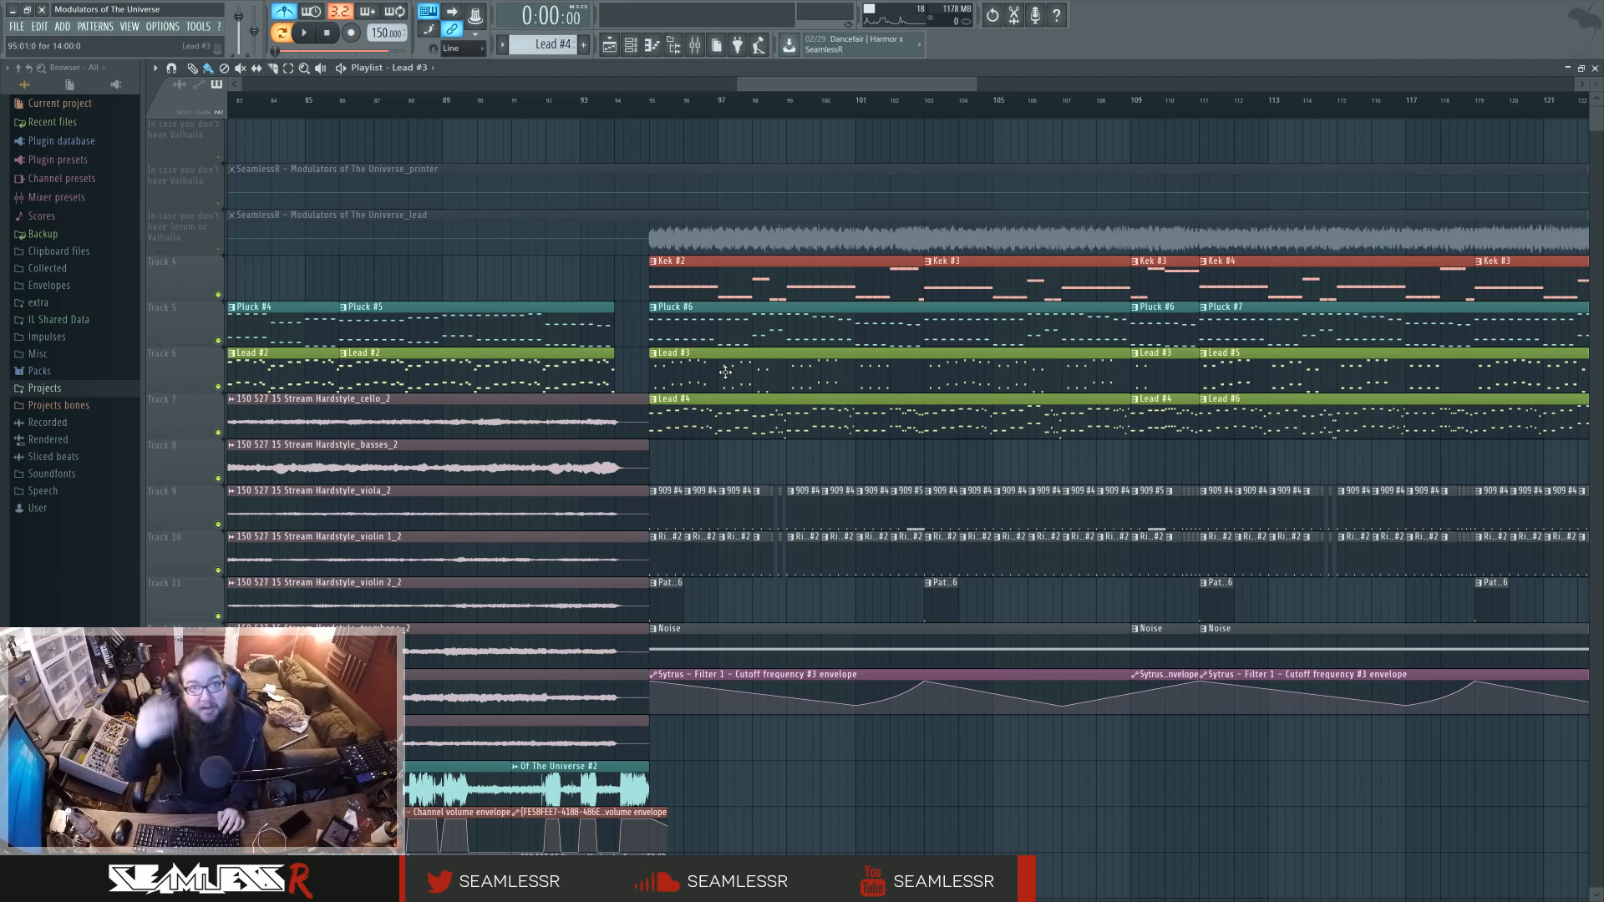
scroll(729, 372, down, 3)
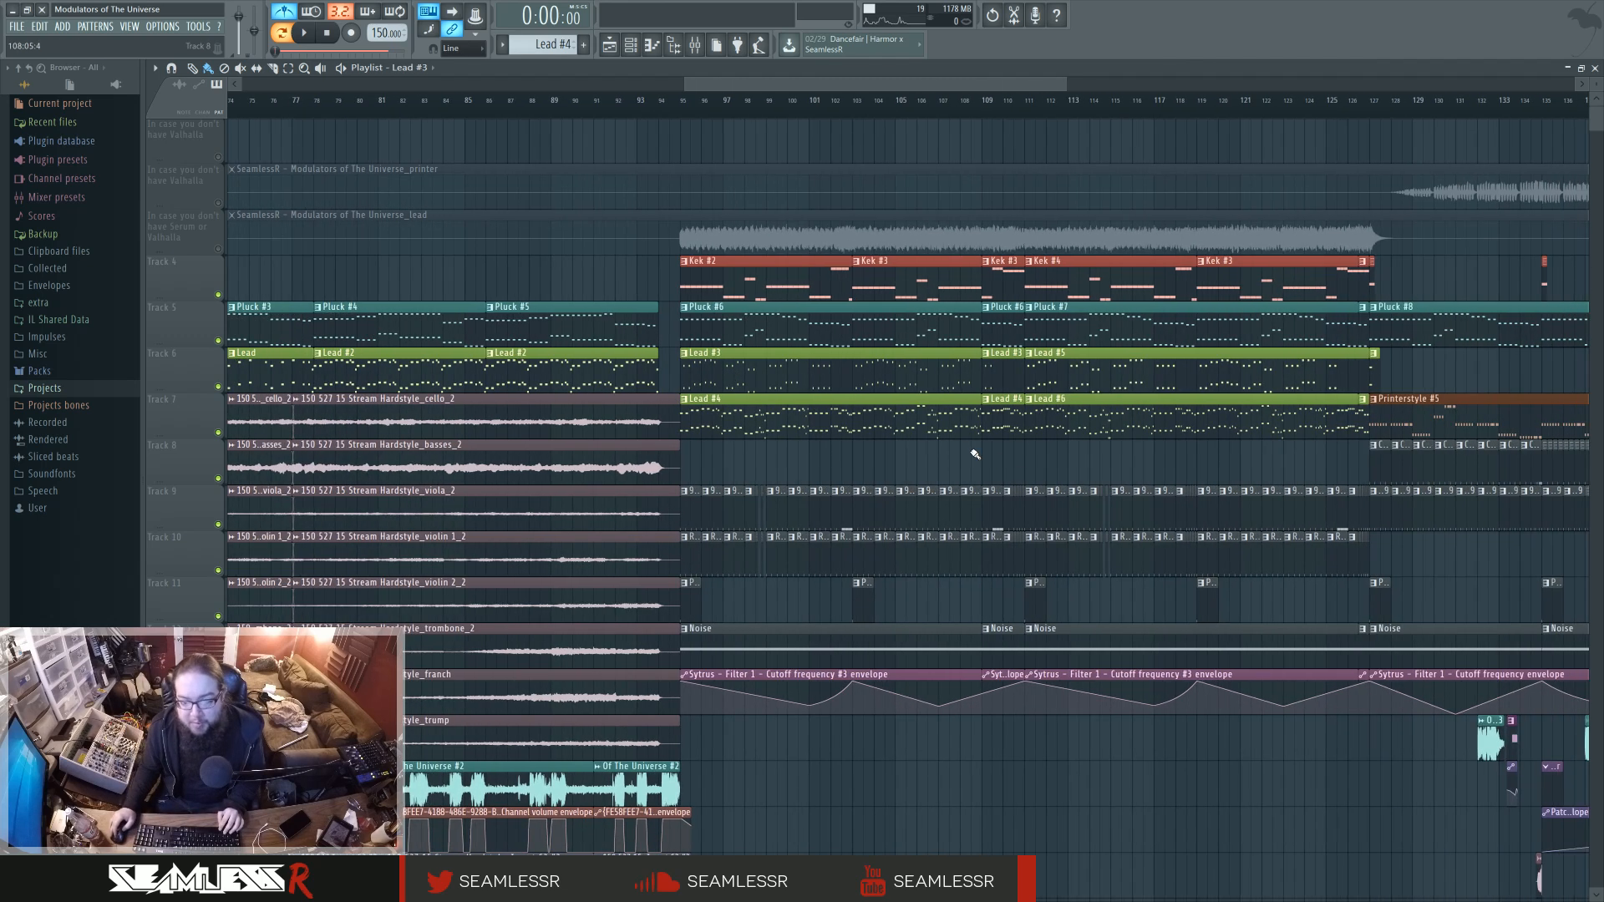
Switch back to song mode and play the Lead #5 and Lead #6 section from bar 111, then stop.
click(541, 100)
key(l)
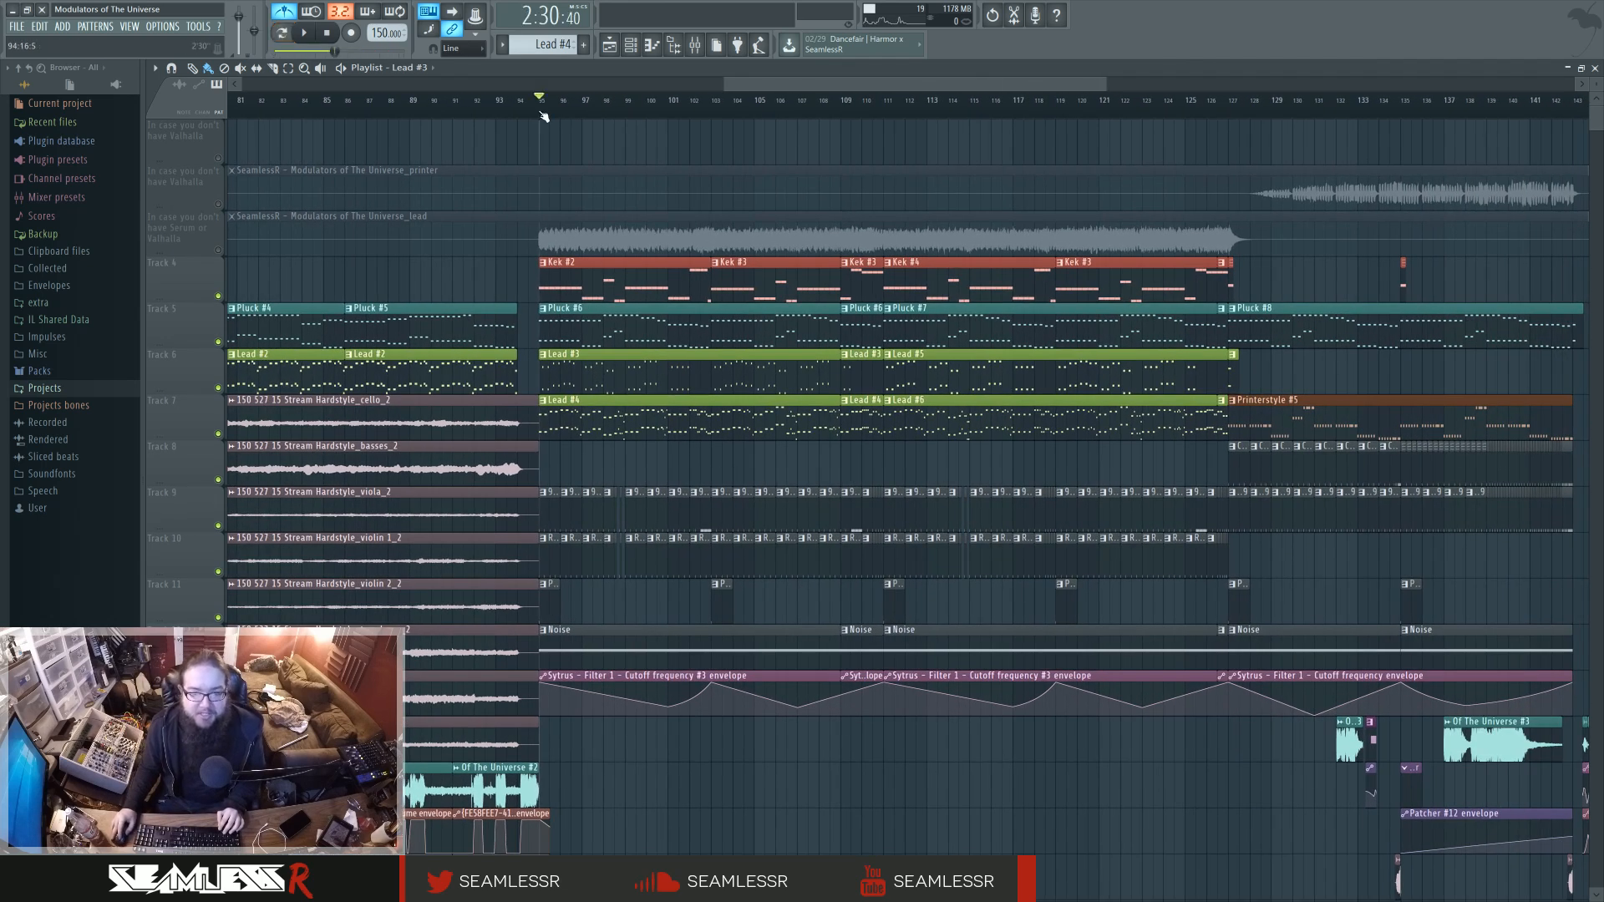
click(885, 102)
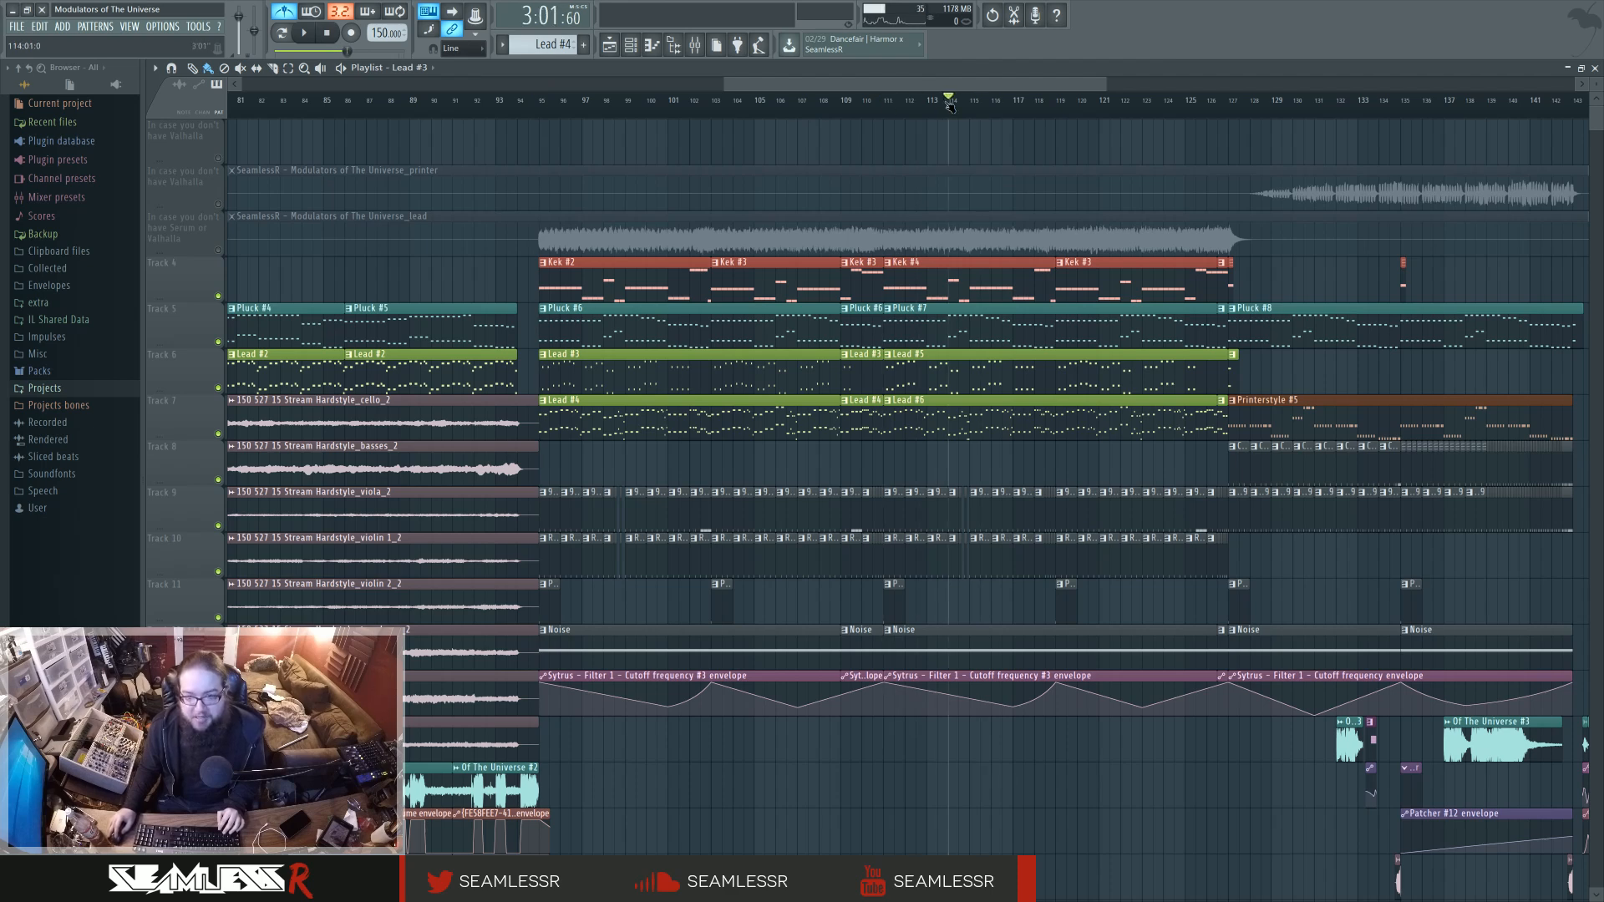
key(space)
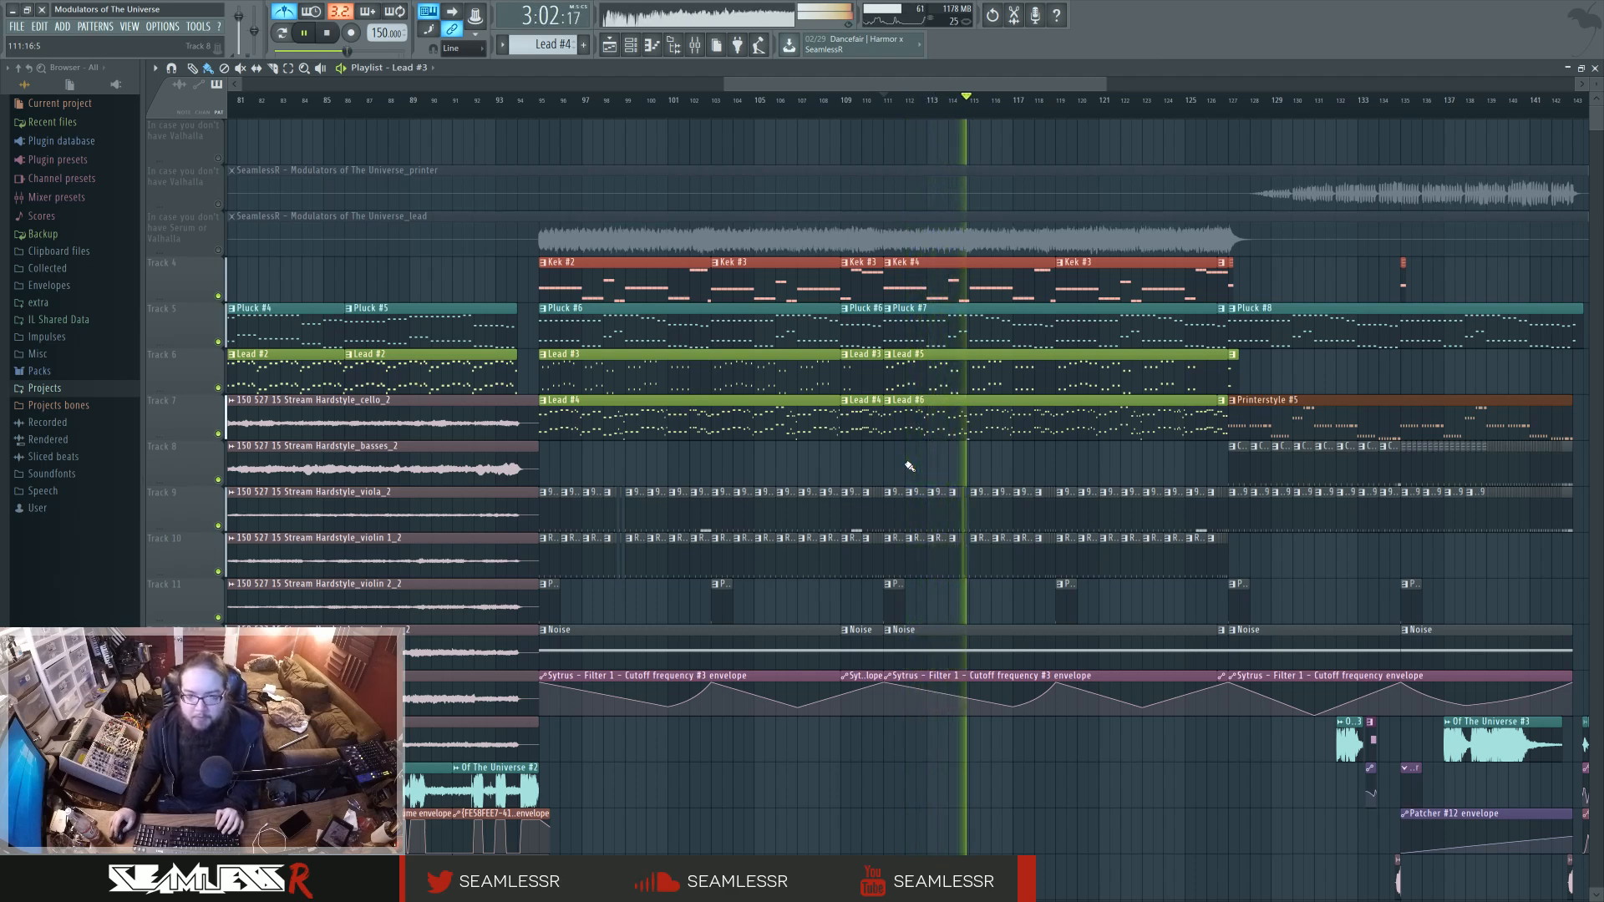
key(space)
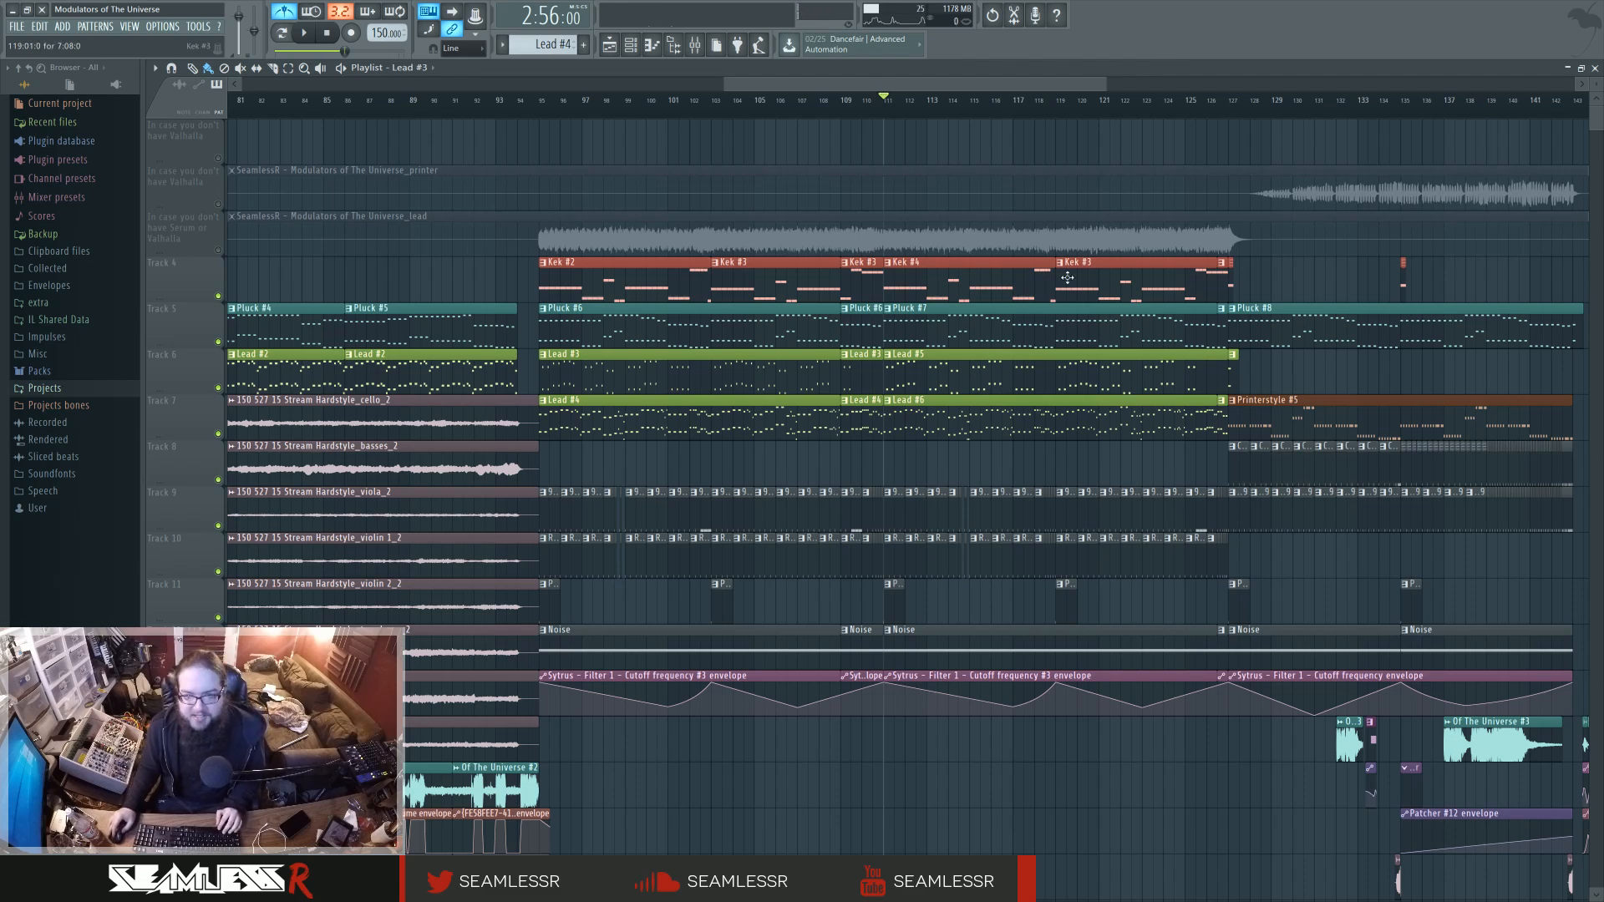
Bring the vocal and automation tracks around bar 139 into view and play the arrangement from there, then stop.
scroll(922, 467, down, 5)
scroll(871, 459, down, 1)
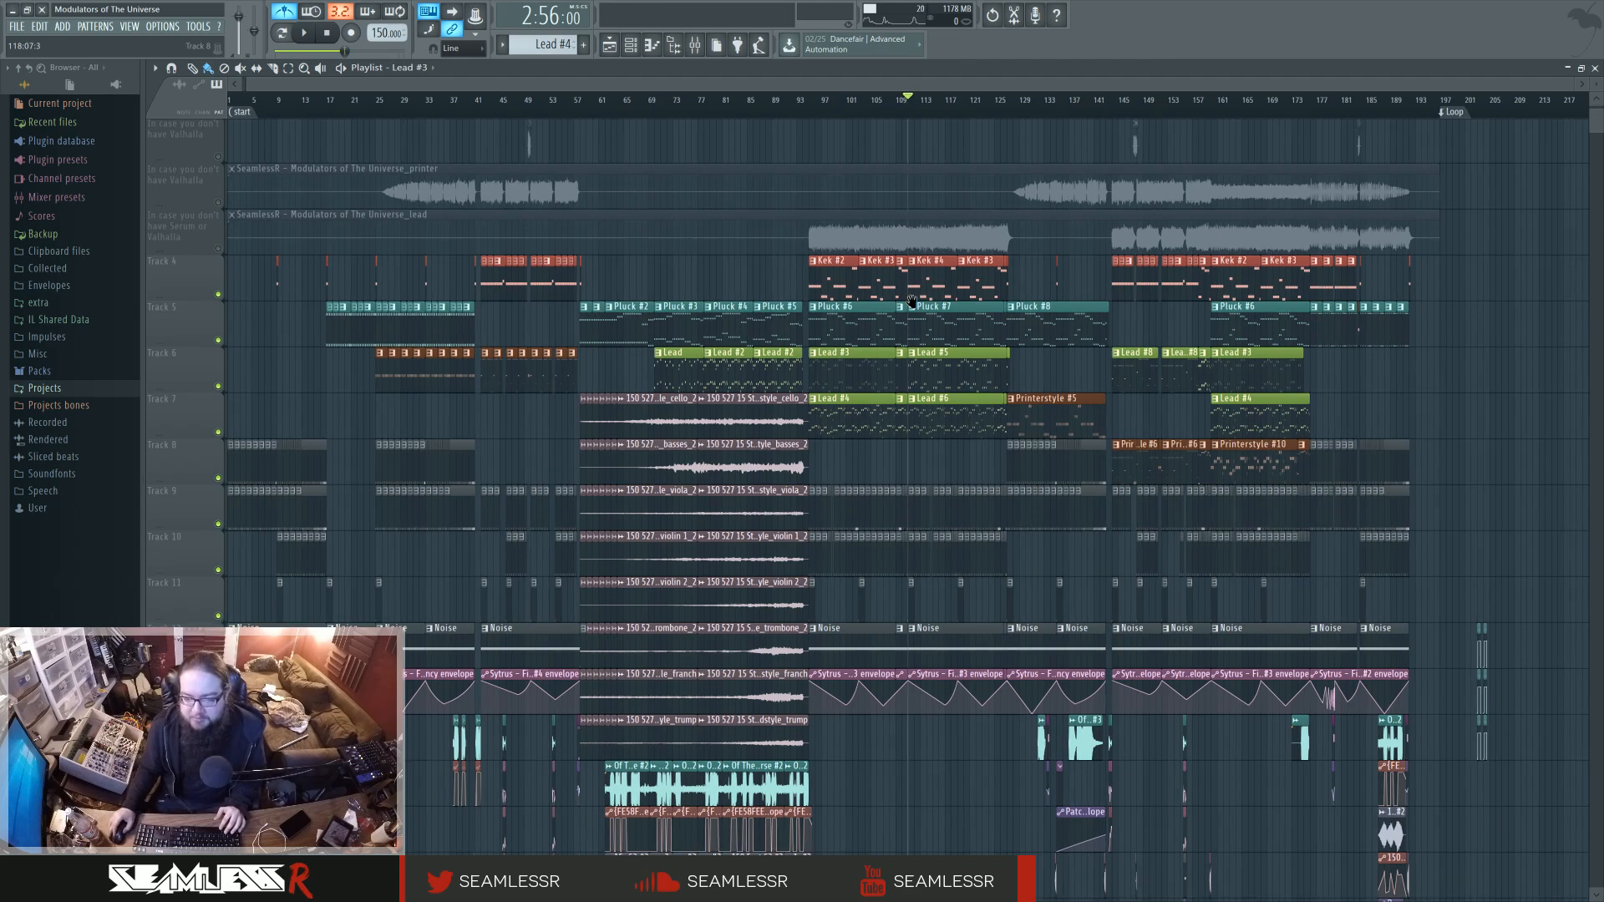
scroll(962, 611, down, 5)
scroll(1412, 649, up, 5)
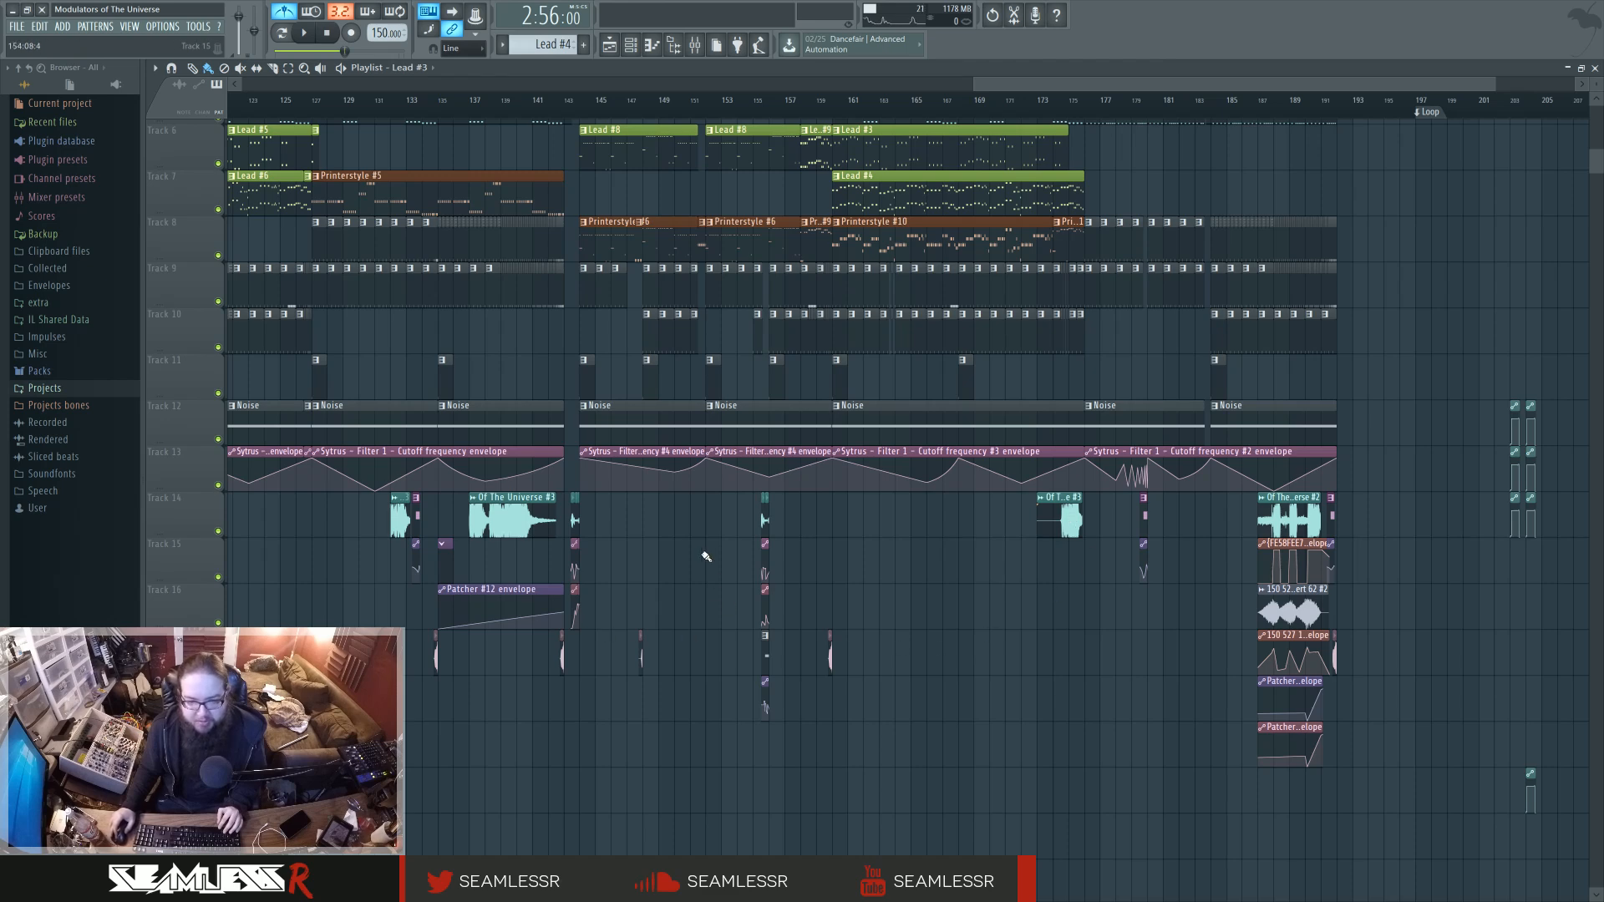
click(498, 102)
key(space)
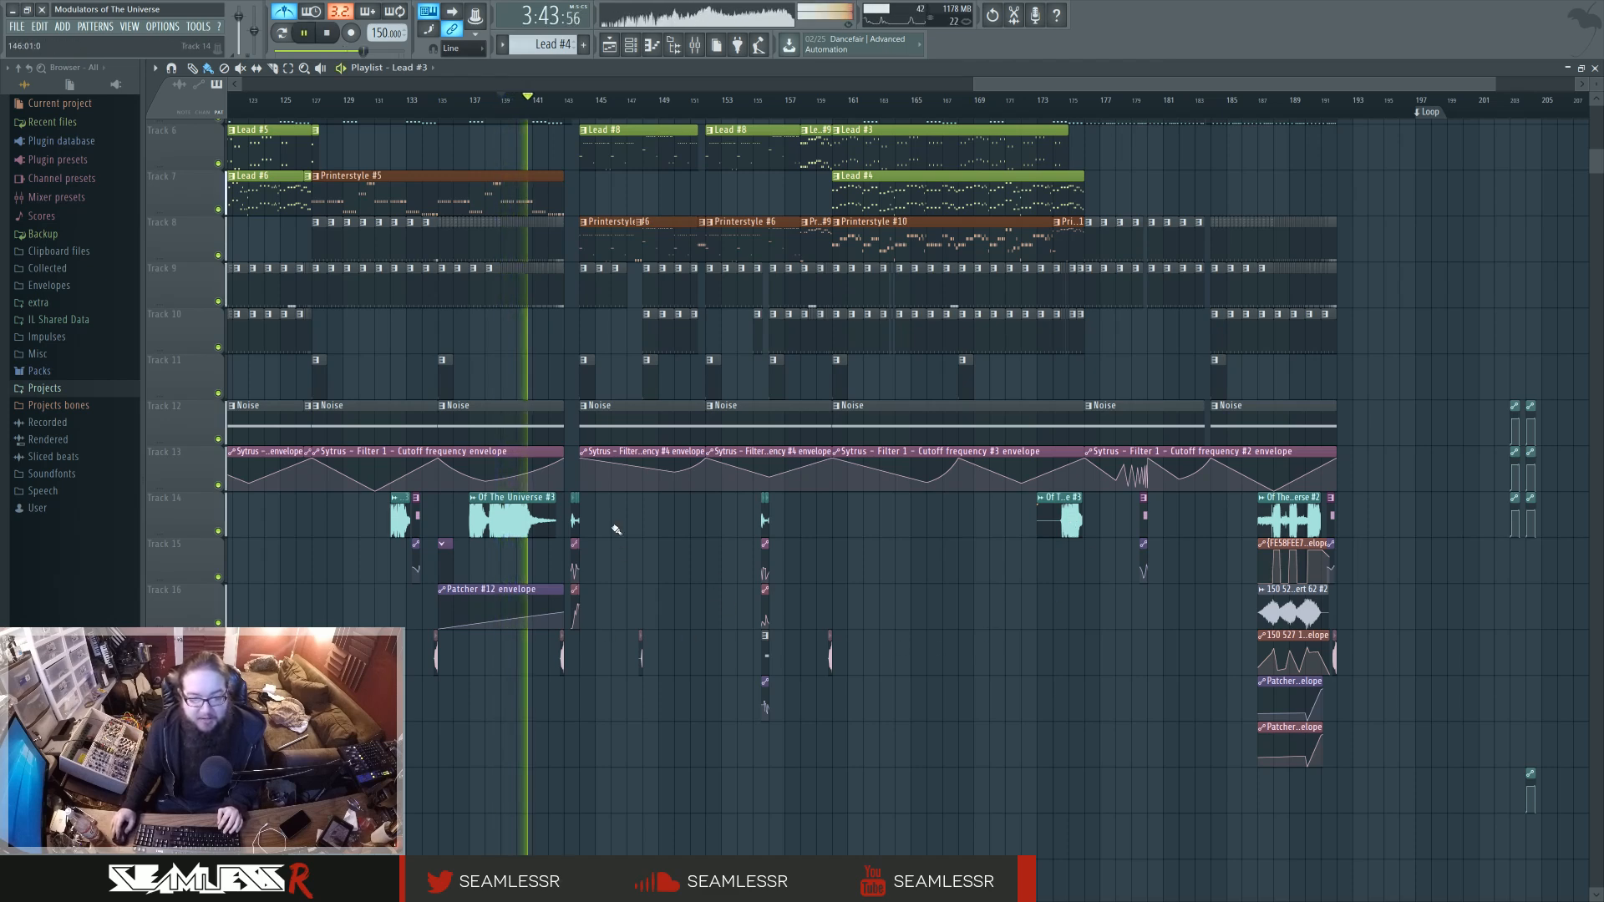
key(space)
Play the short vocal clip near bar 132 in the arrangement, then stop playback.
scroll(518, 560, up, 3)
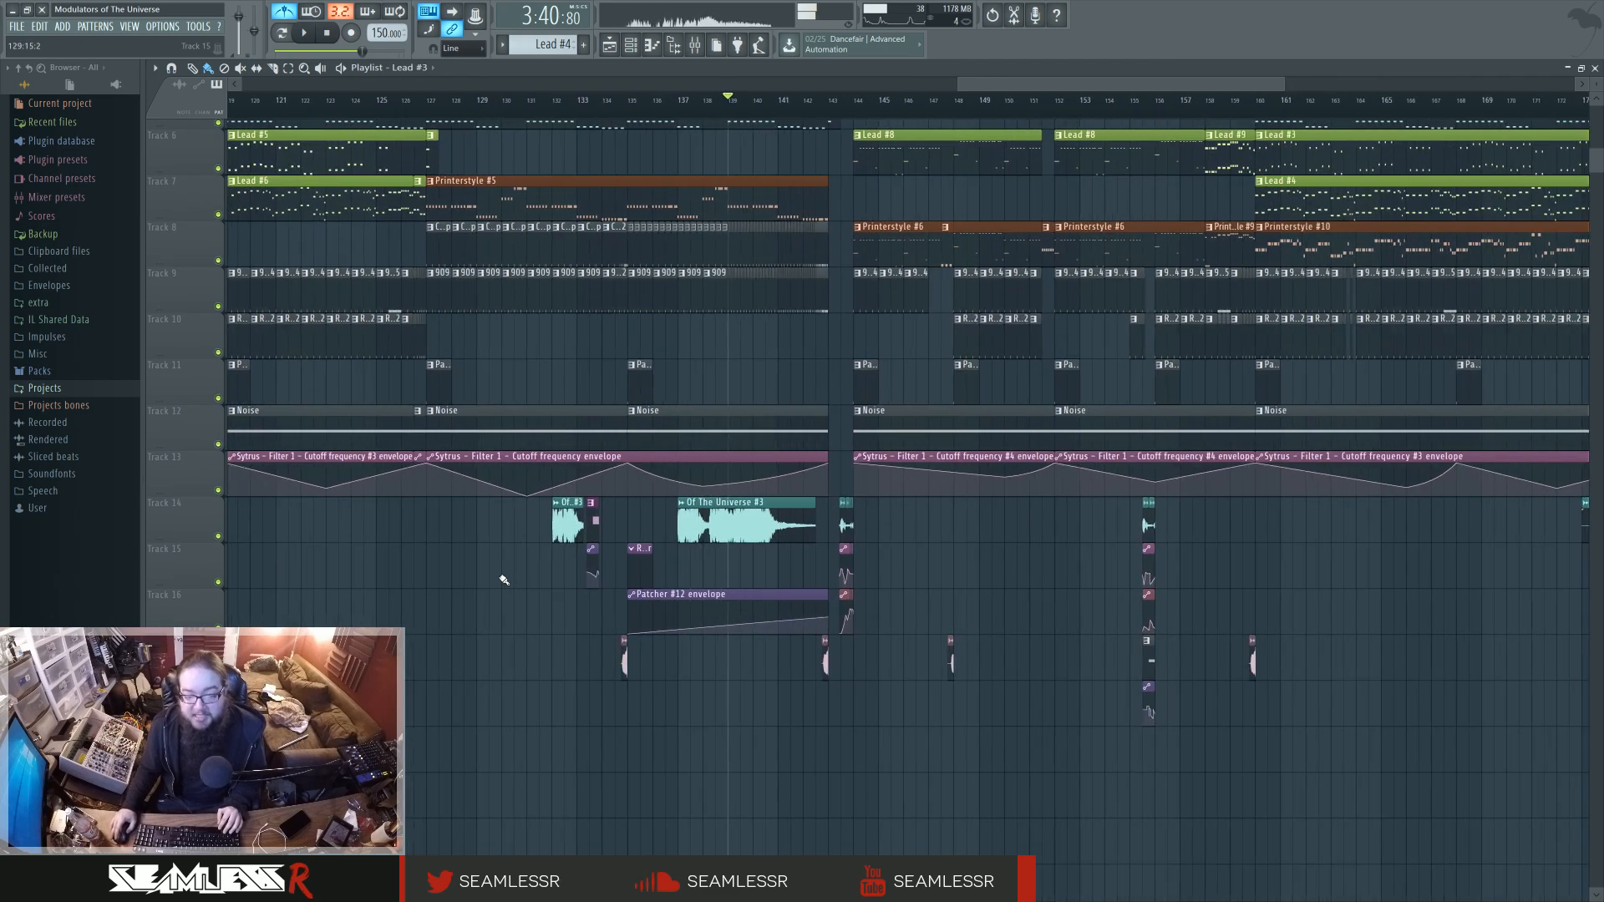
click(555, 109)
key(space)
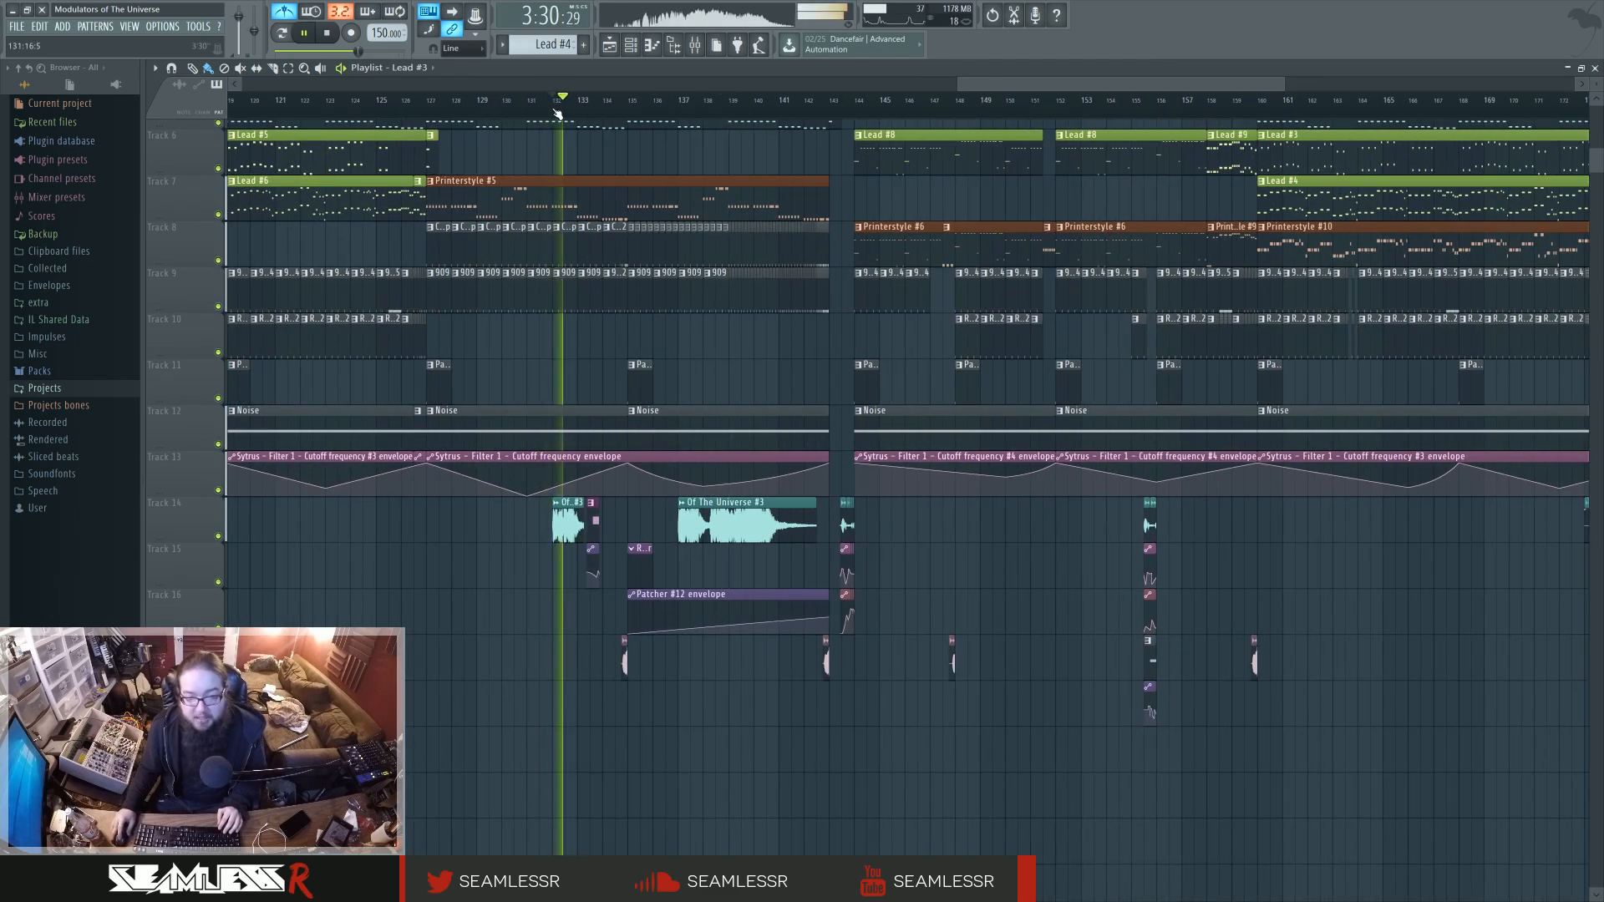
key(space)
Move the playback position to the Of The Universe #3 vocal at bar 137, then on to the section starting around bar 144.
click(682, 106)
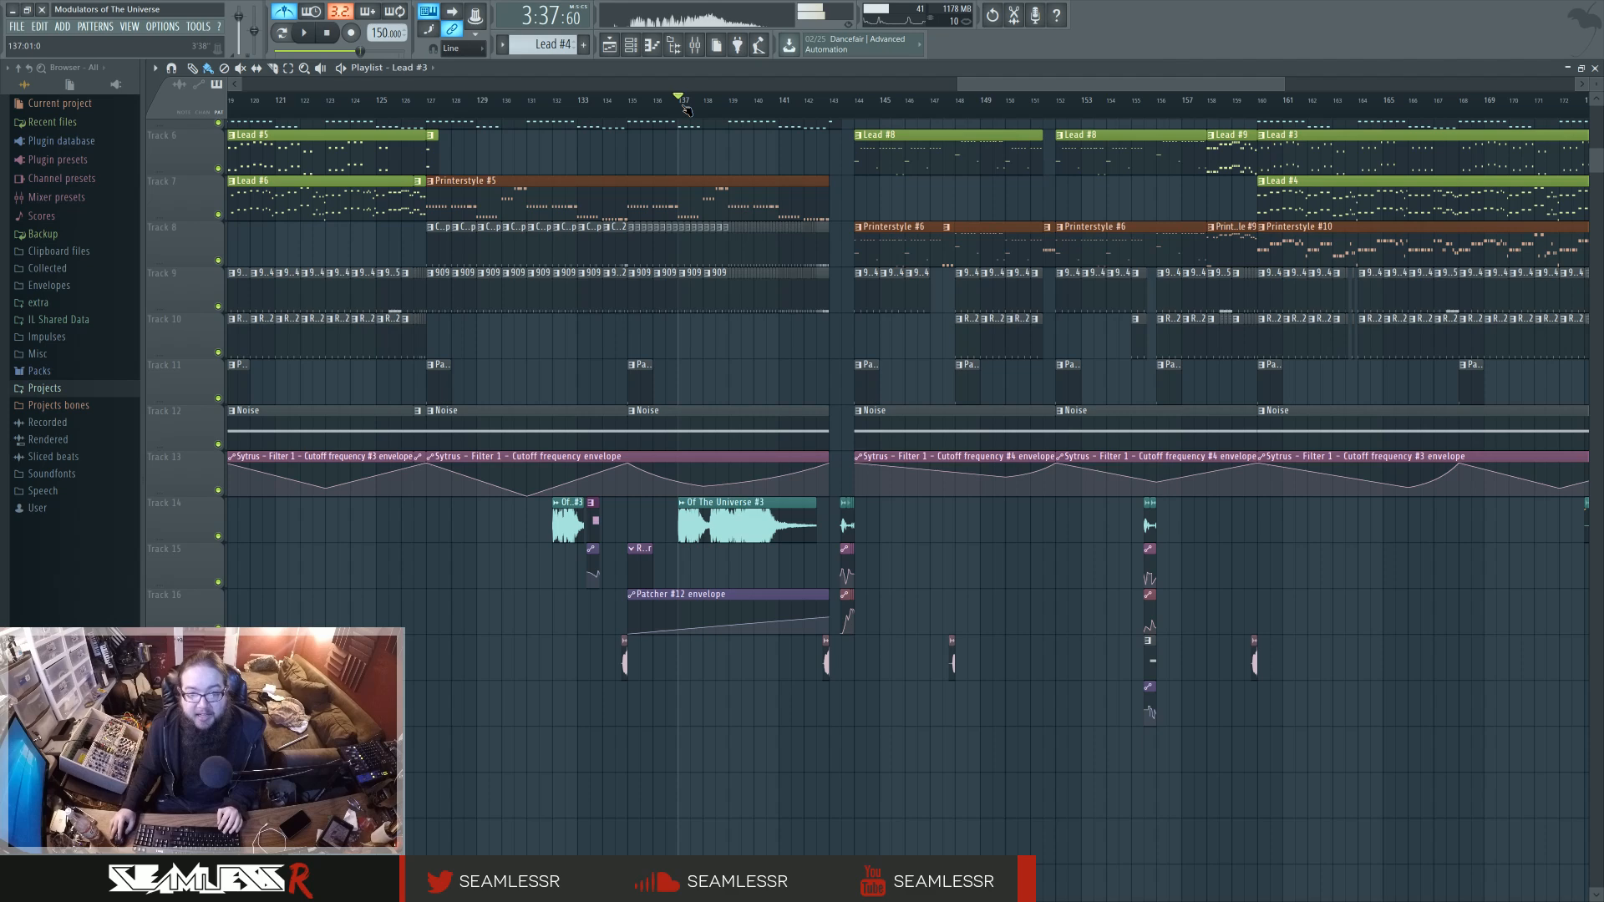
drag(683, 106, 877, 167)
Examine the whole arrangement from the first section to the ending, including the lower vocal and automation tracks.
scroll(902, 727, up, 5)
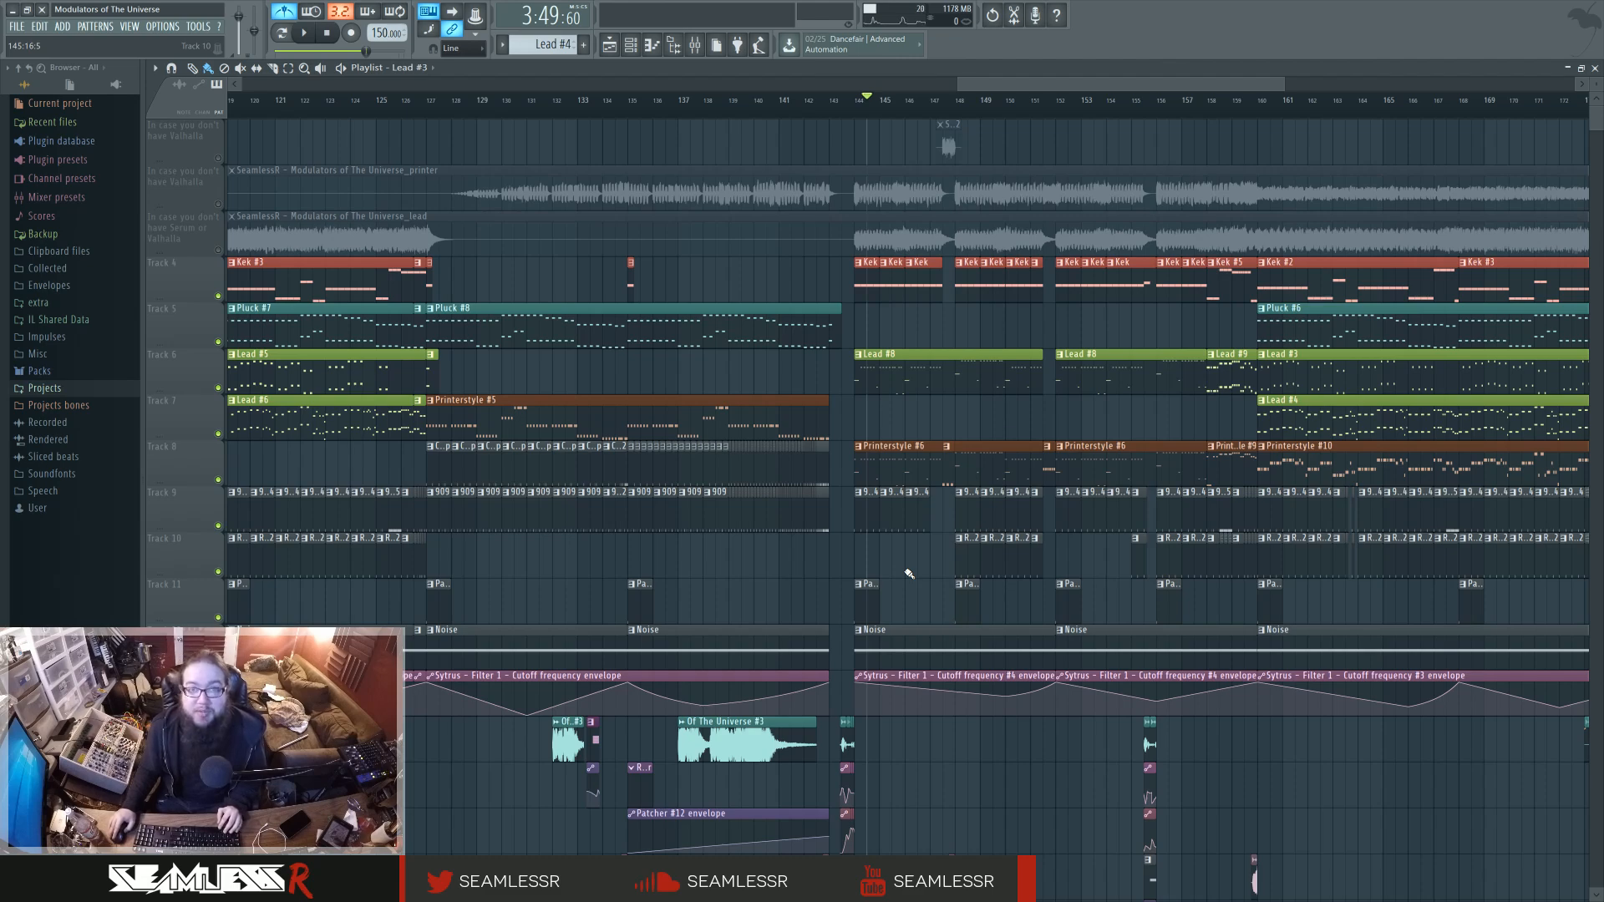
ctrl+scroll(908, 574, down, 5)
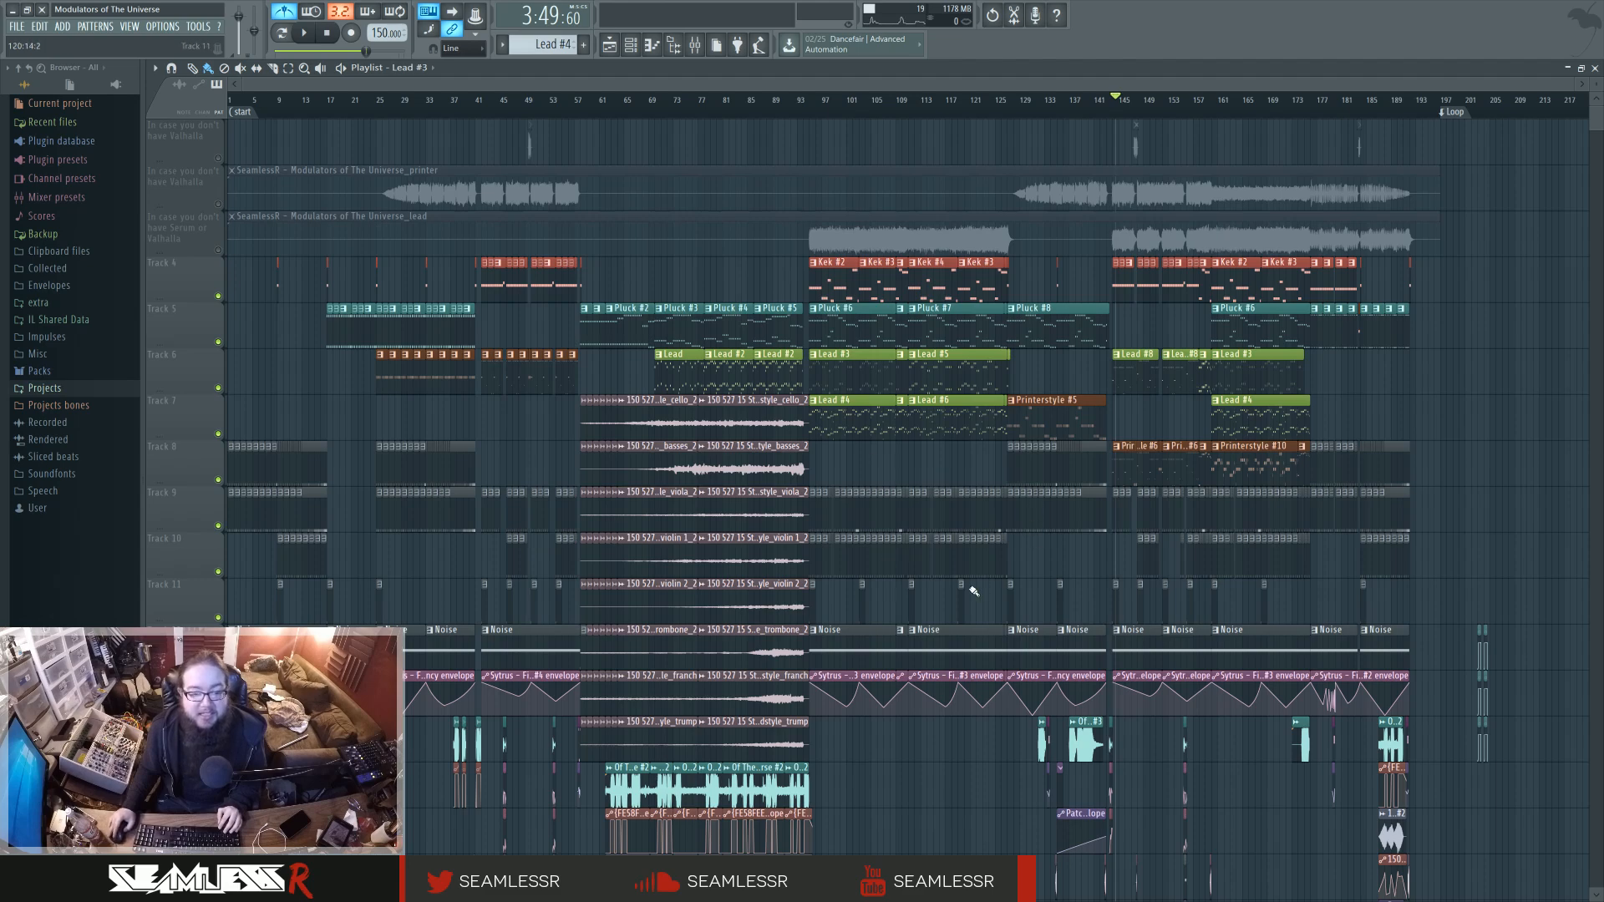
scroll(966, 583, down, 8)
scroll(958, 615, up, 8)
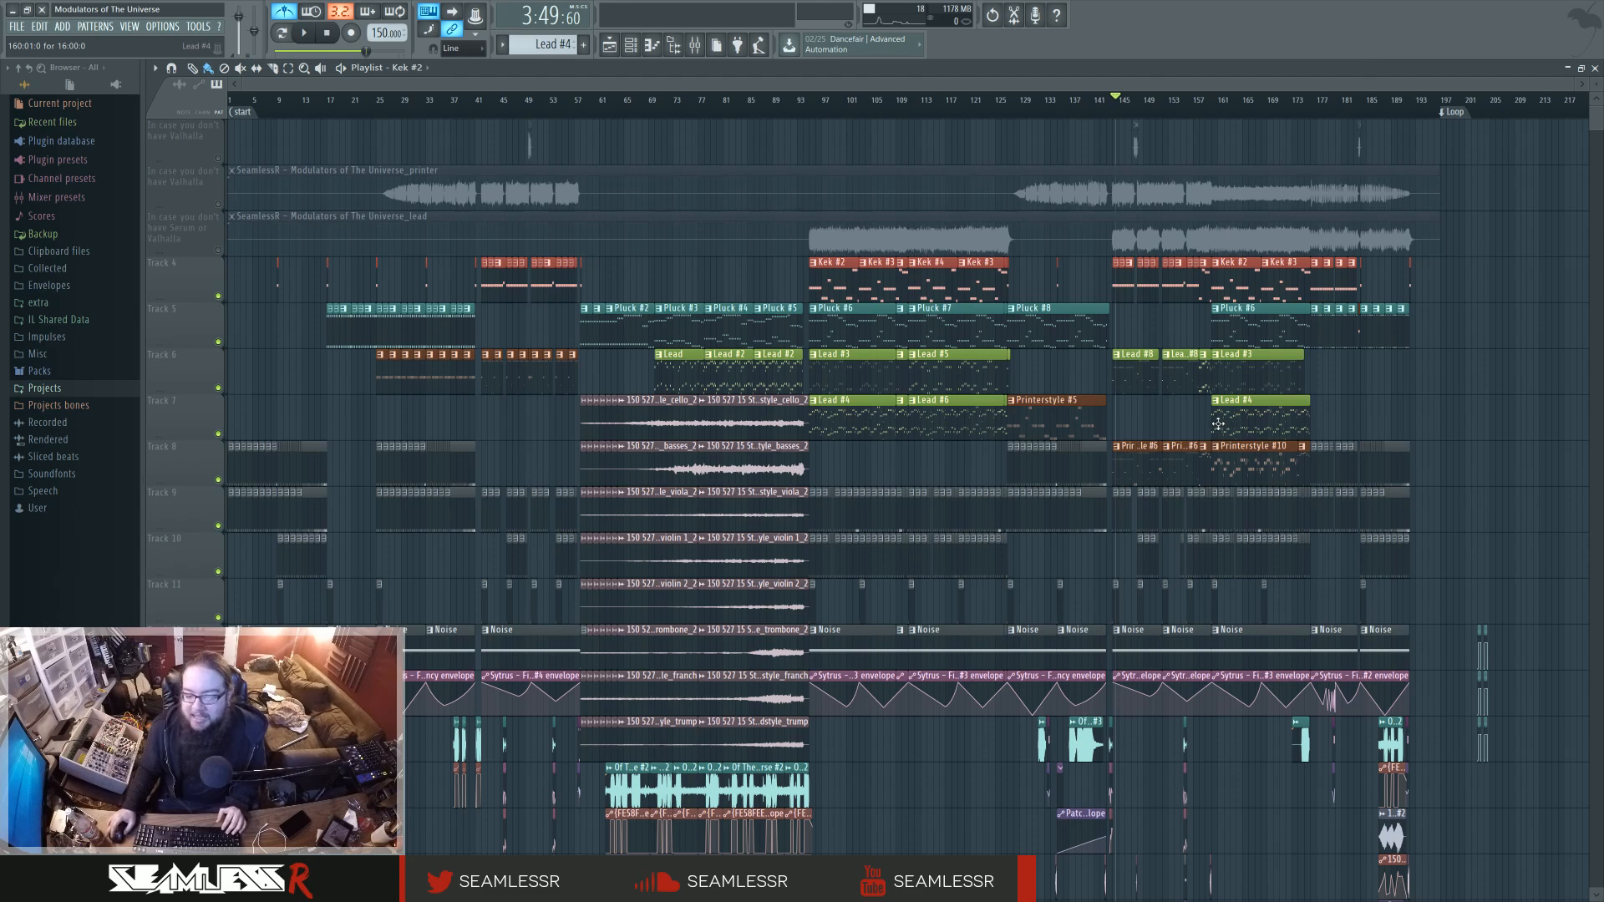
scroll(1149, 433, down, 3)
scroll(1086, 485, down, 3)
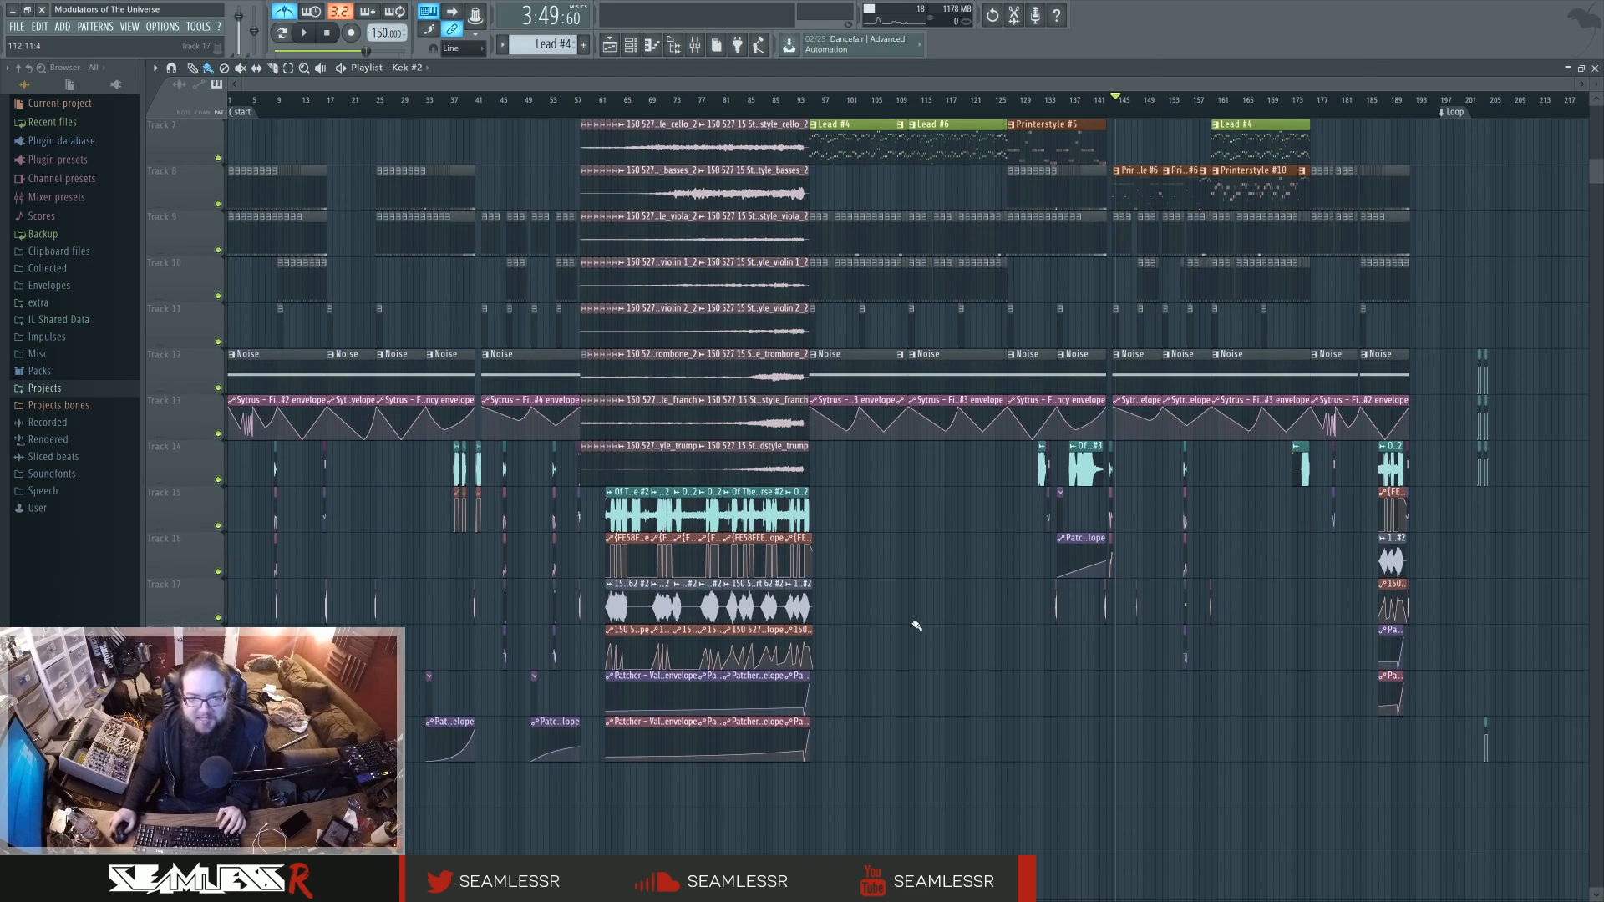
scroll(885, 535, up, 6)
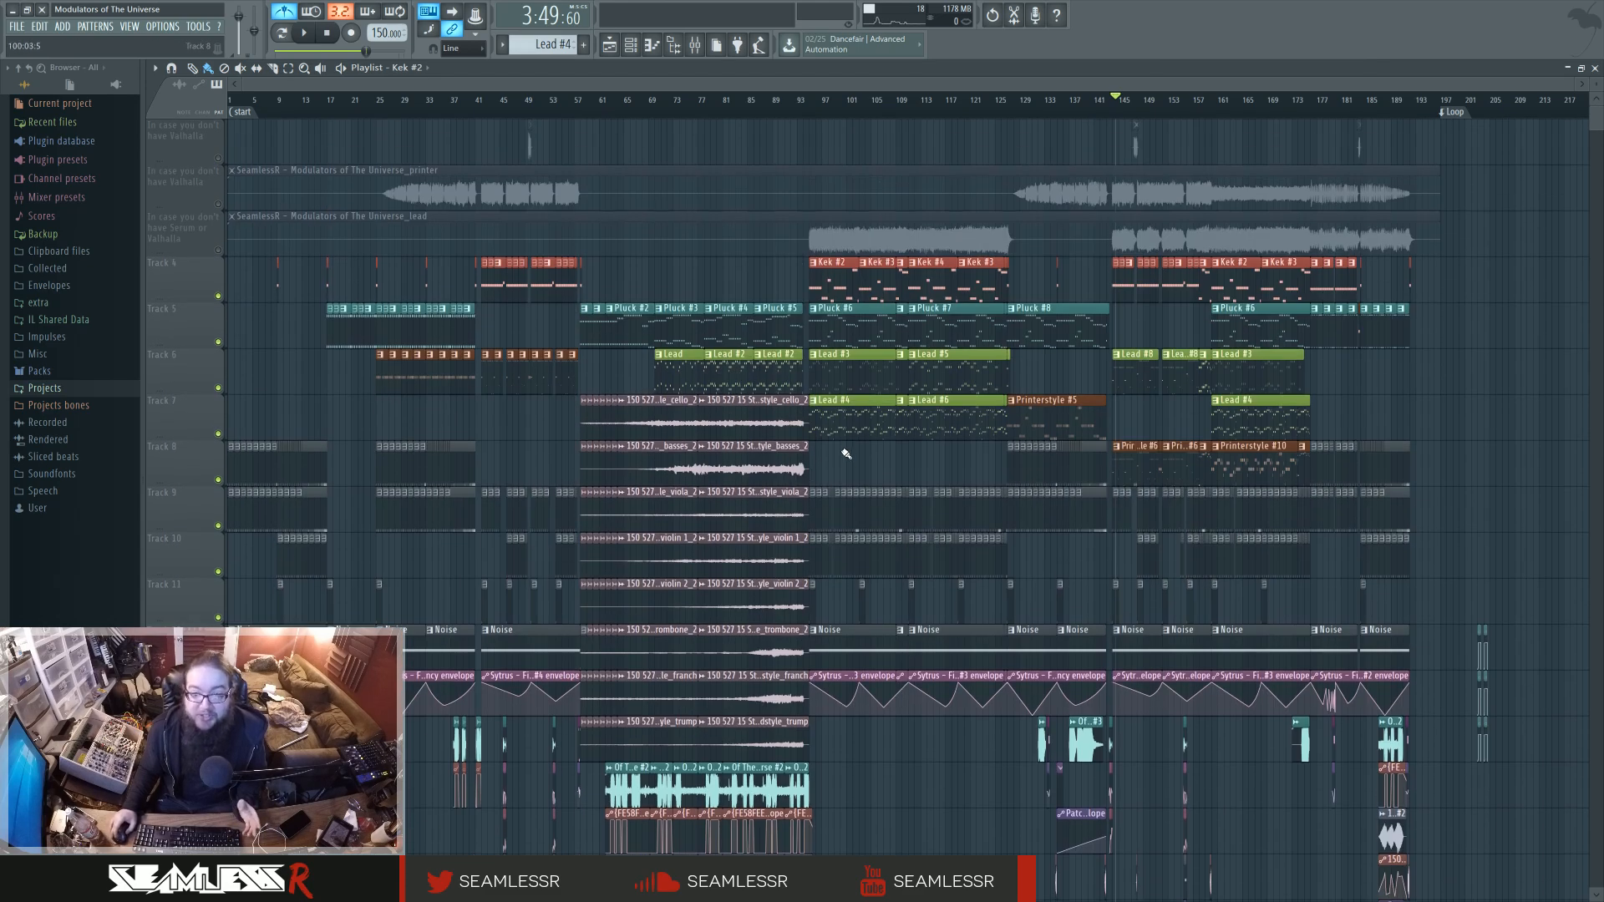
Compare the two Lead #3 and Lead #4 sections by moving the playback position between bars 97, 100 and 161, ending at bar 95.
click(817, 100)
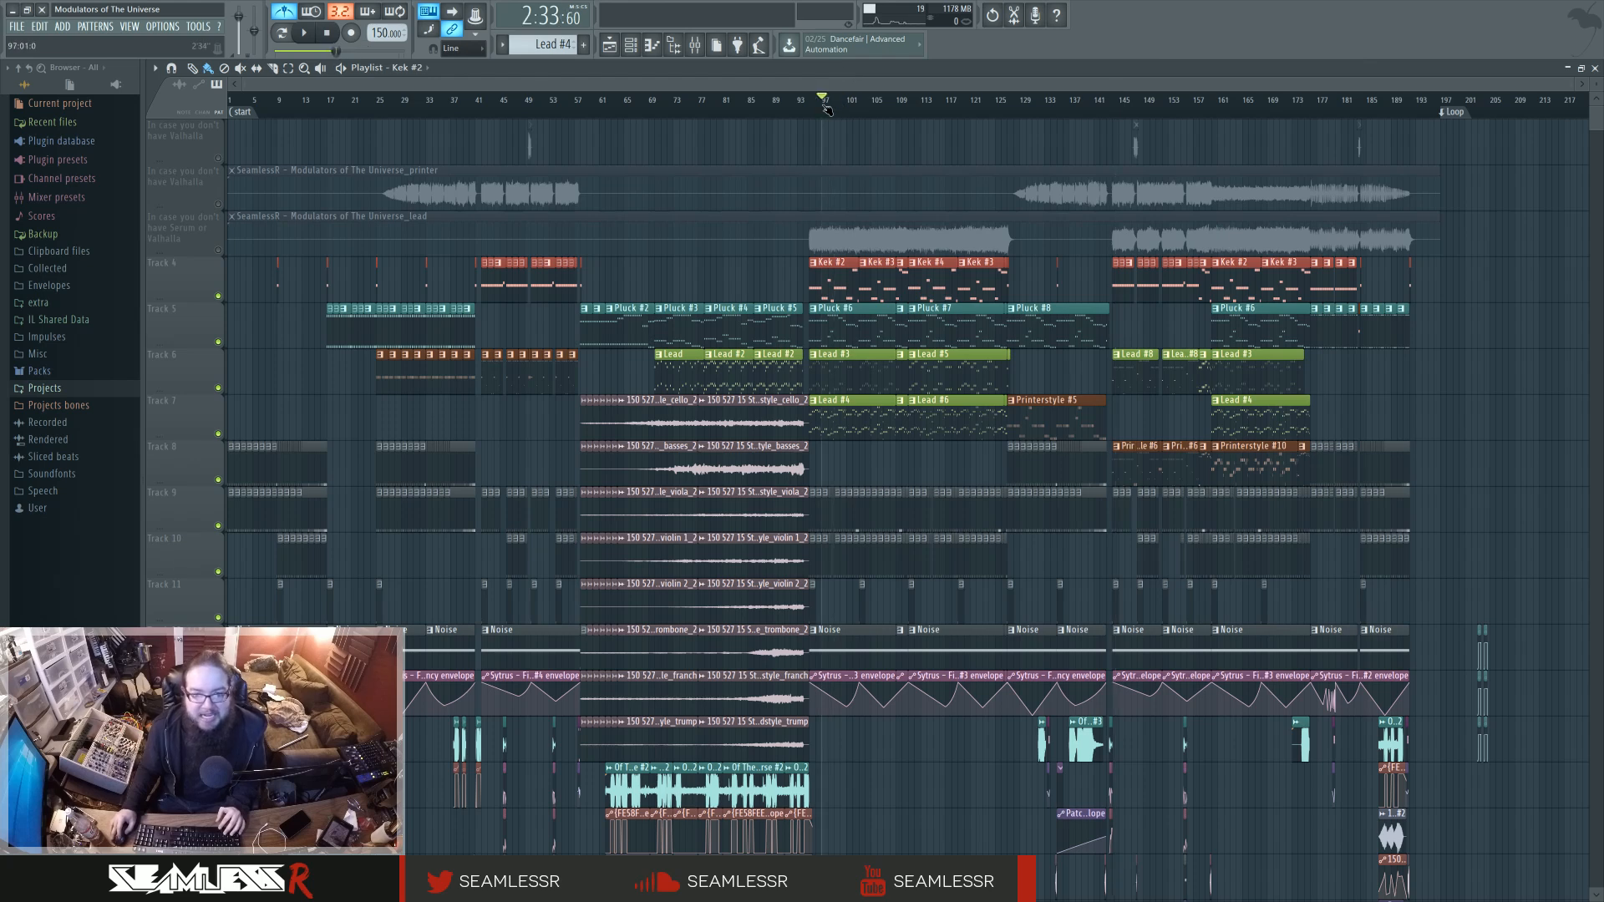
mouse_move(817, 106)
mouse_down()
mouse_move(898, 109)
mouse_move(841, 107)
mouse_up()
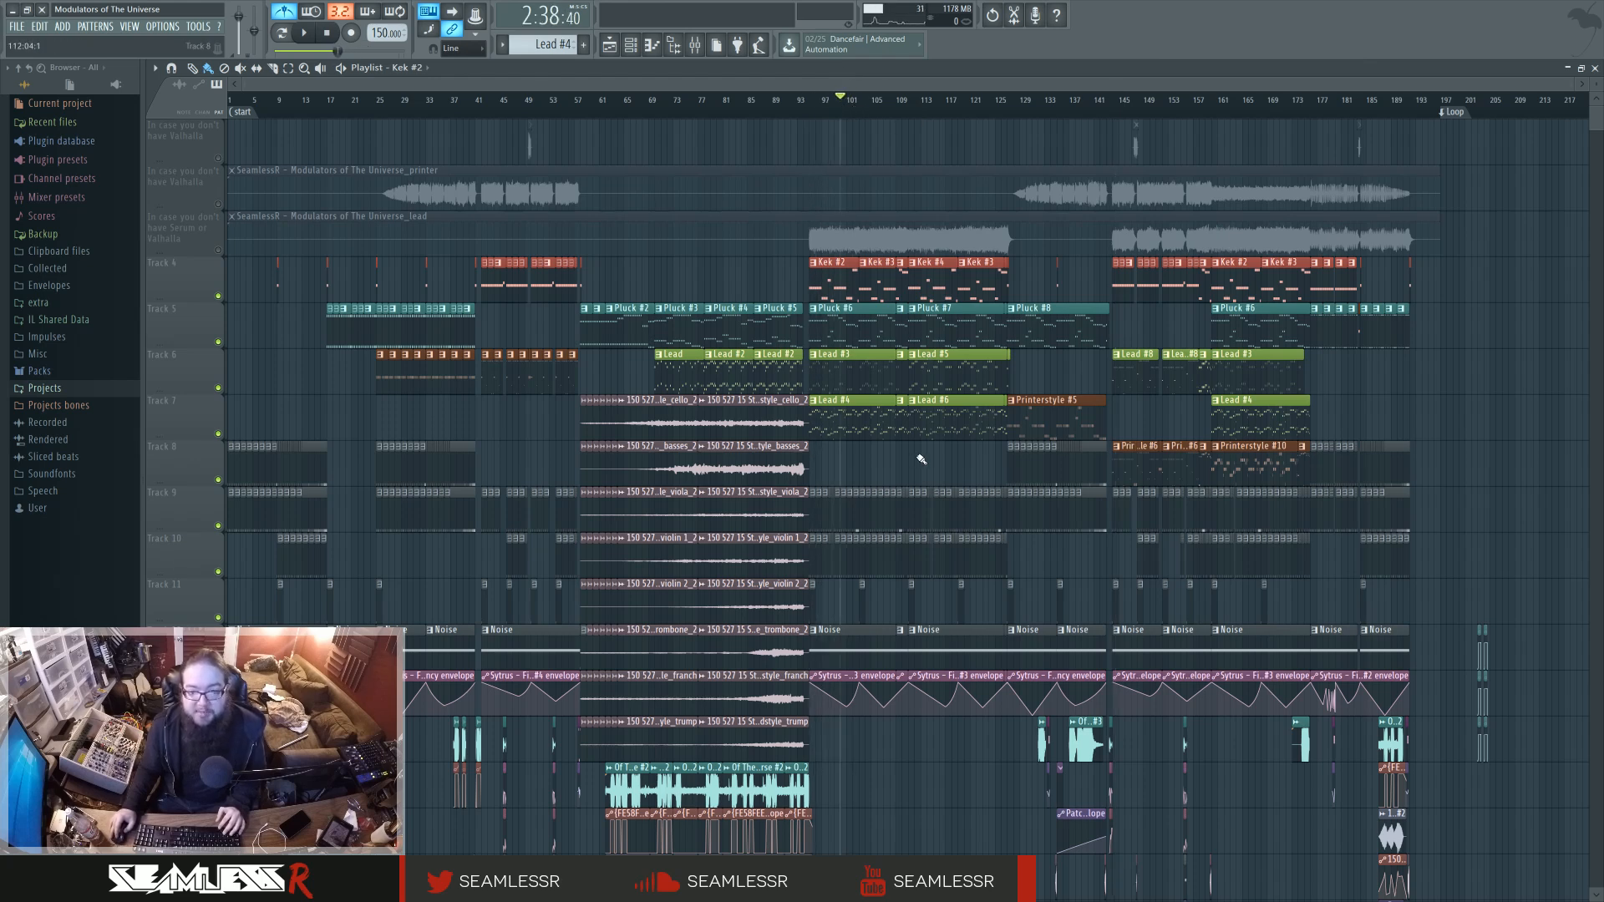
click(1217, 107)
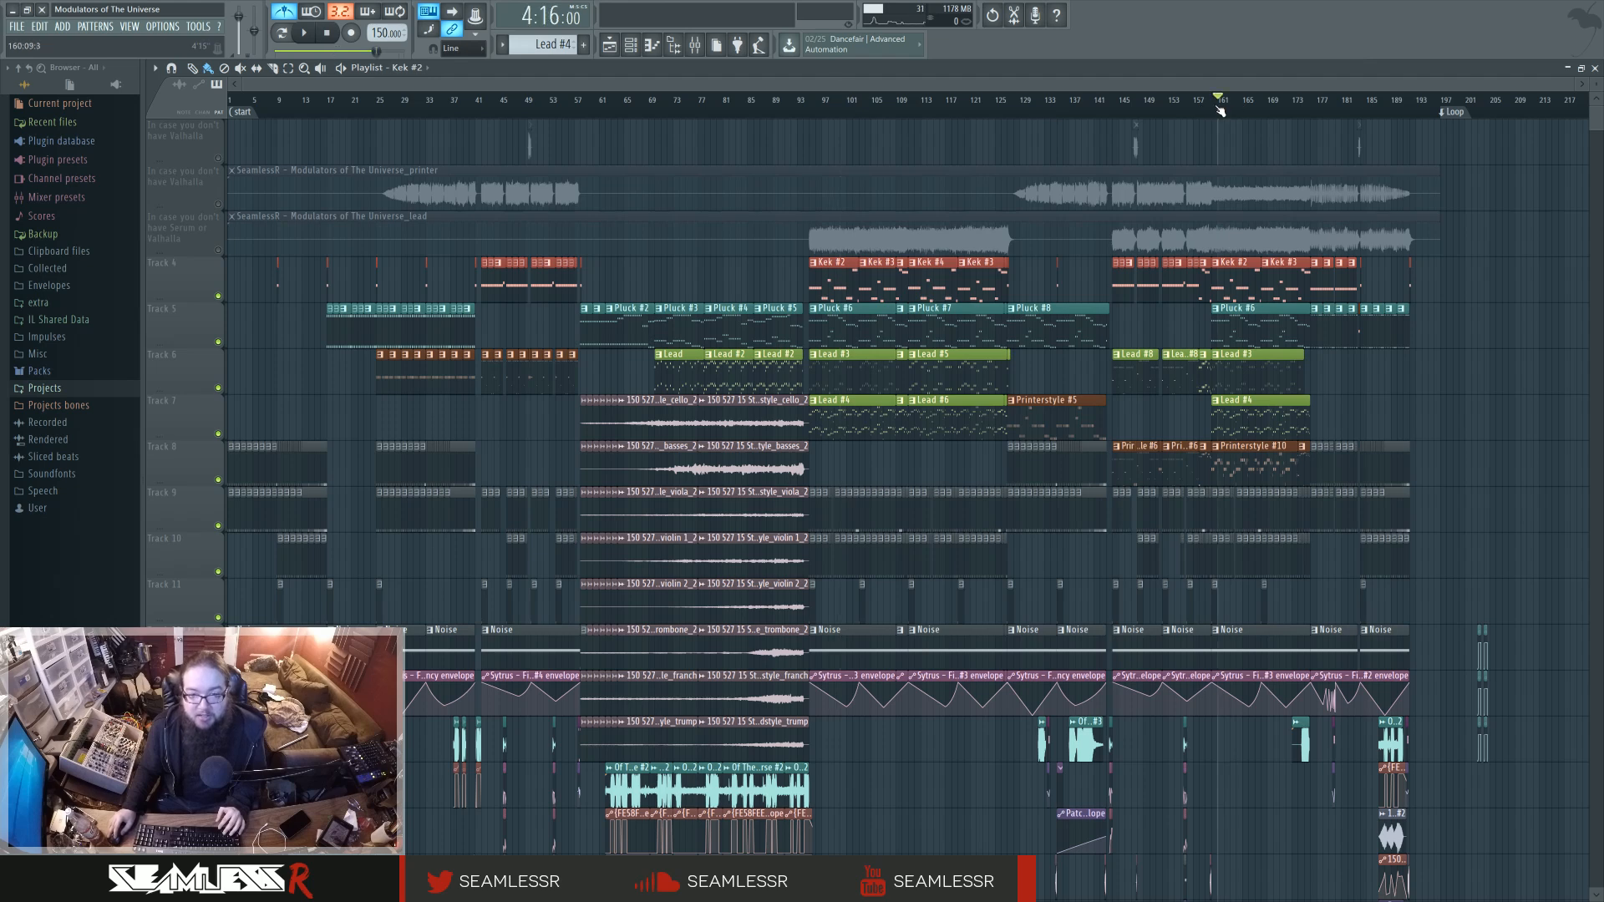
click(810, 107)
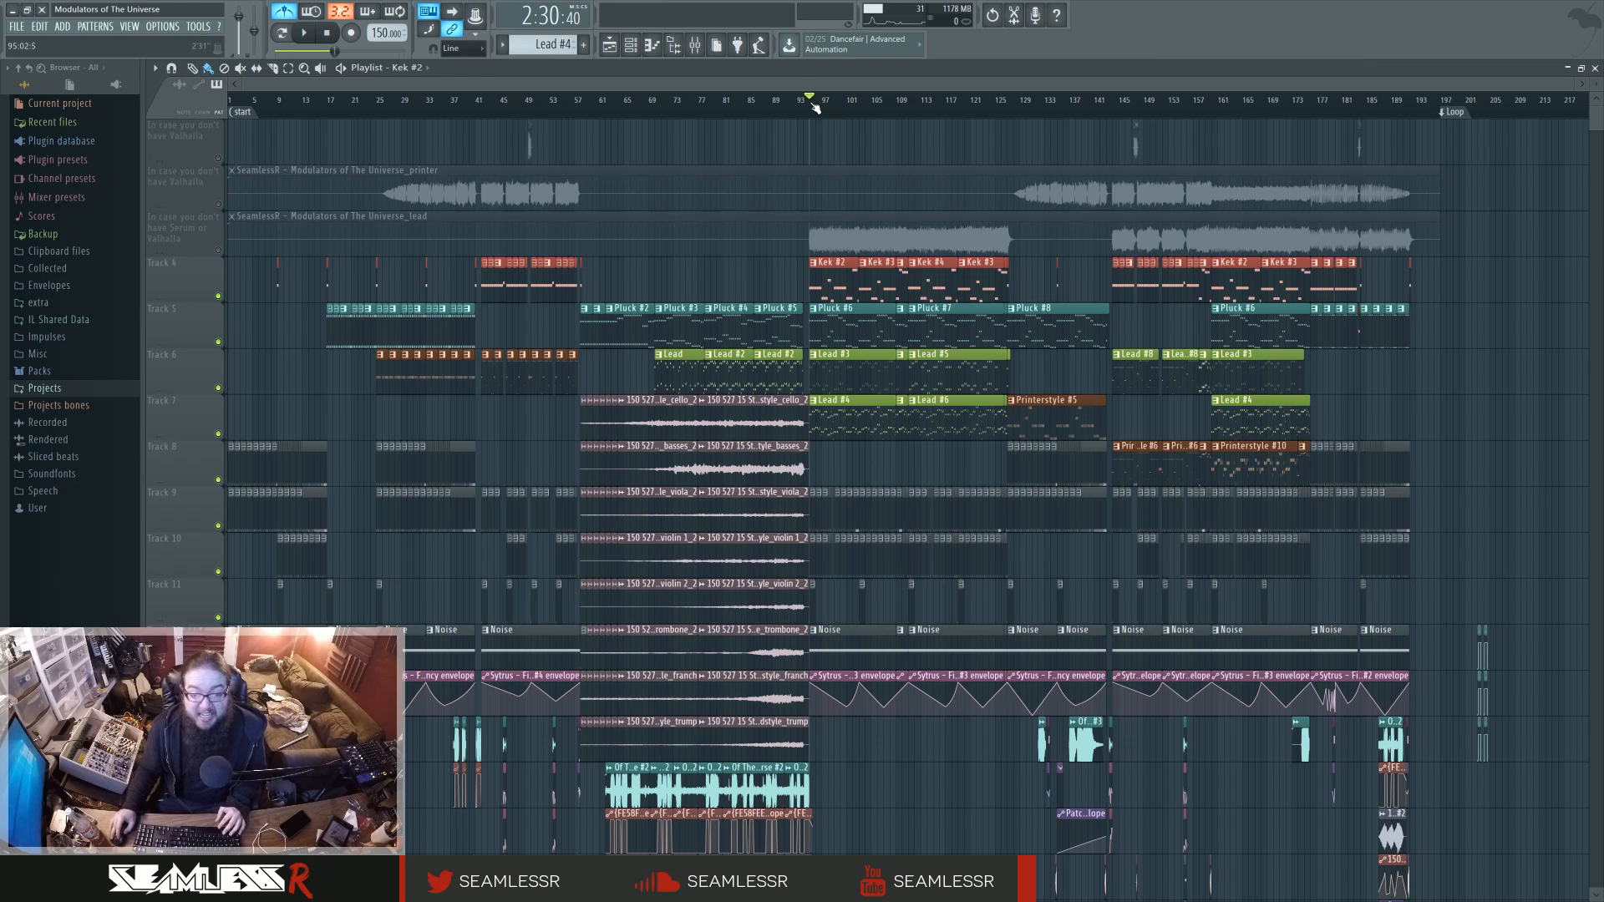